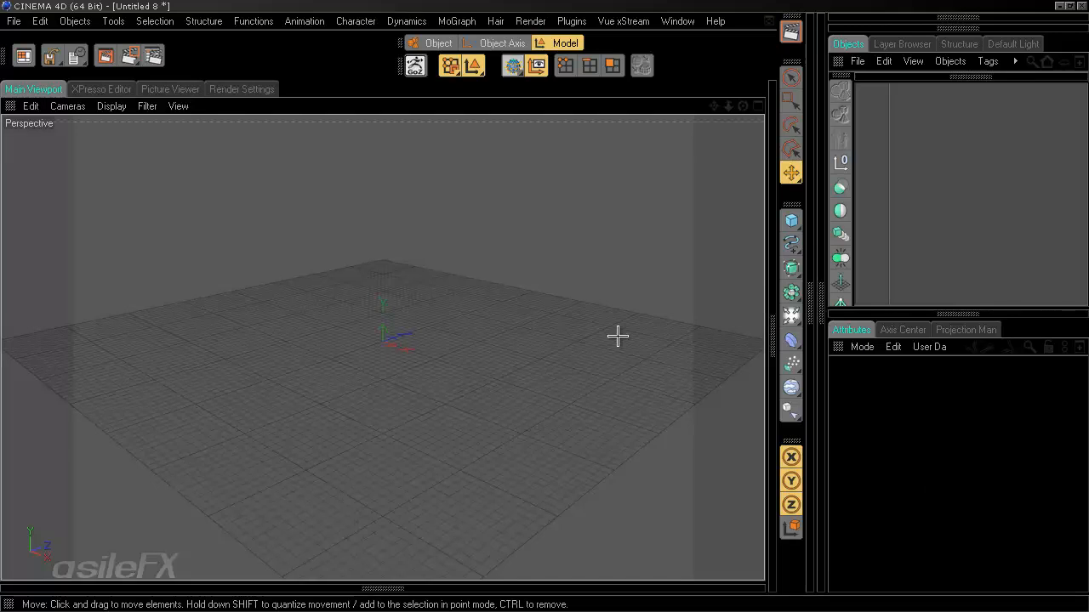
- Add a Cube primitive to the scene
scroll(655, 401, up, 5)
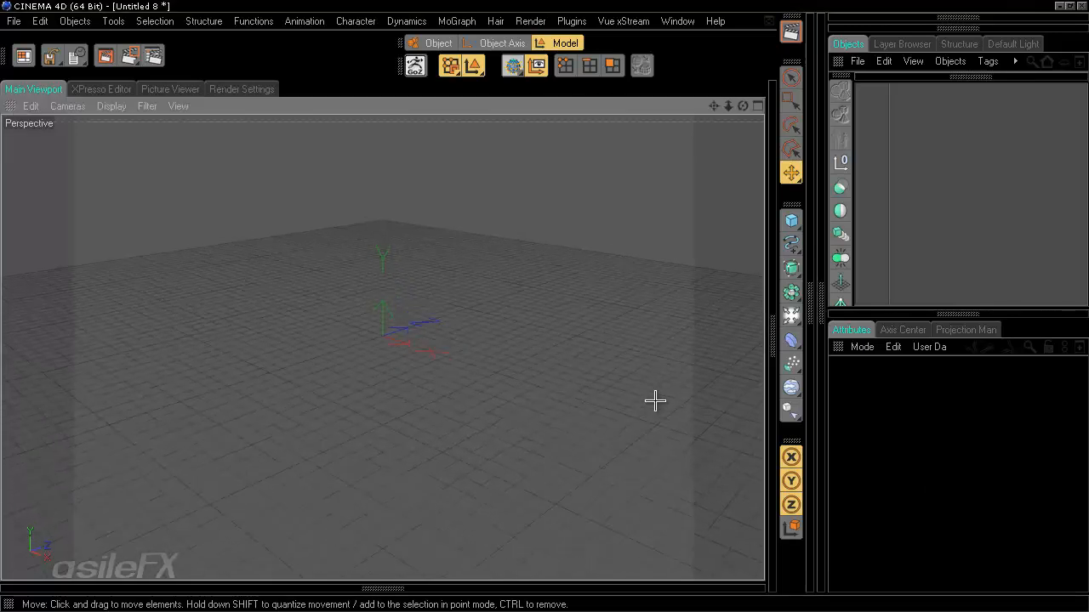
scroll(655, 400, up, 1)
scroll(542, 309, down, 2)
scroll(622, 368, up, 4)
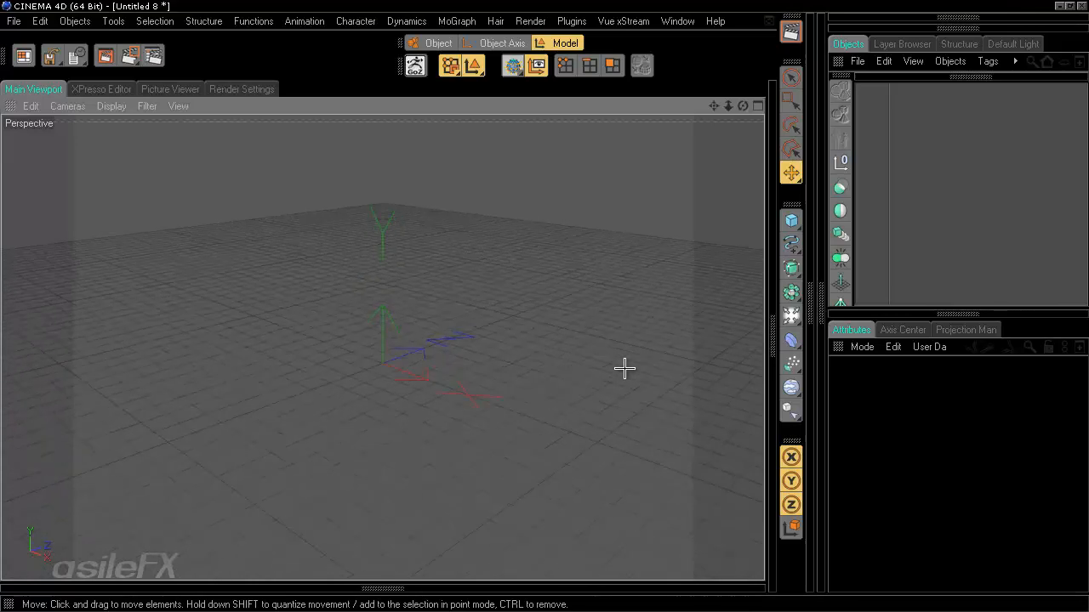
scroll(544, 304, down, 2)
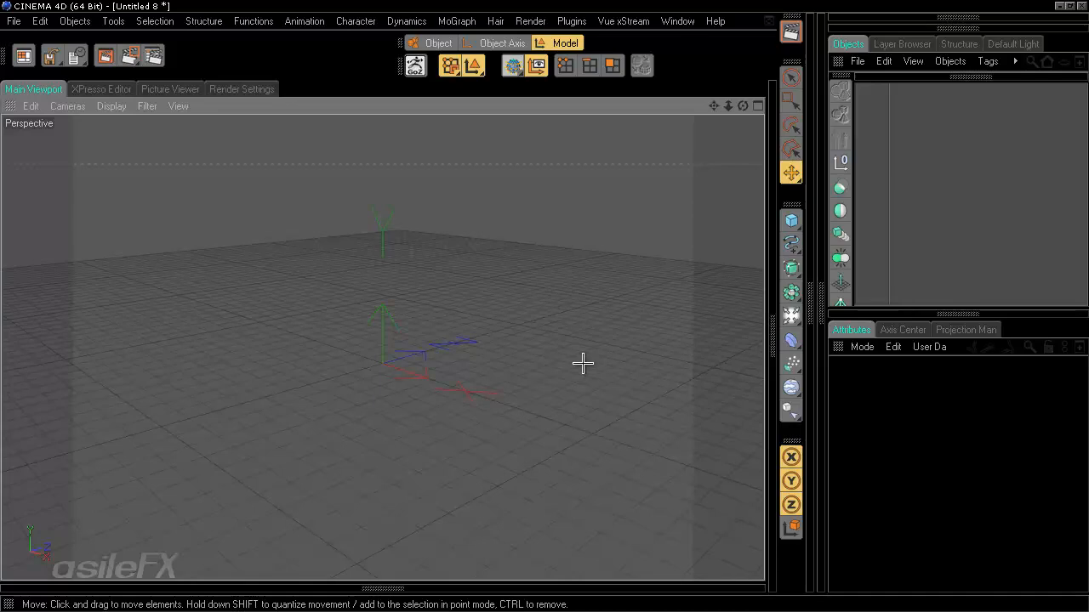
click(791, 219)
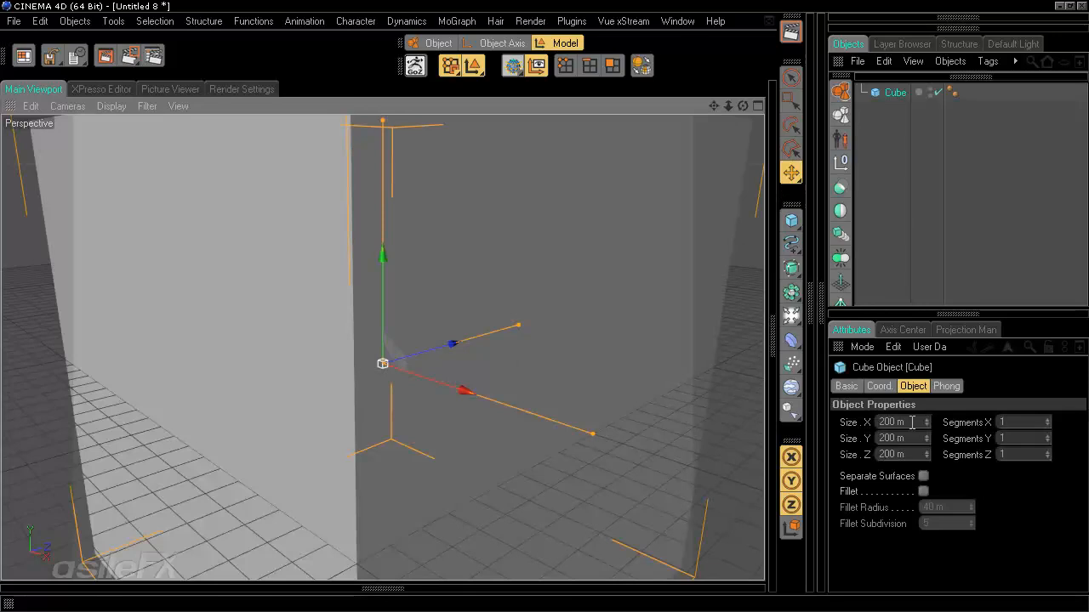
- Enter 10 m for the cube's Size X and Size Z in the Object attributes
drag(913, 423, 799, 446)
text(10)
drag(912, 437, 781, 437)
text(2)
key(Return)
text(10)
key(Return)
drag(909, 454, 791, 437)
scroll(580, 401, up, 9)
text(5)
key(Return)
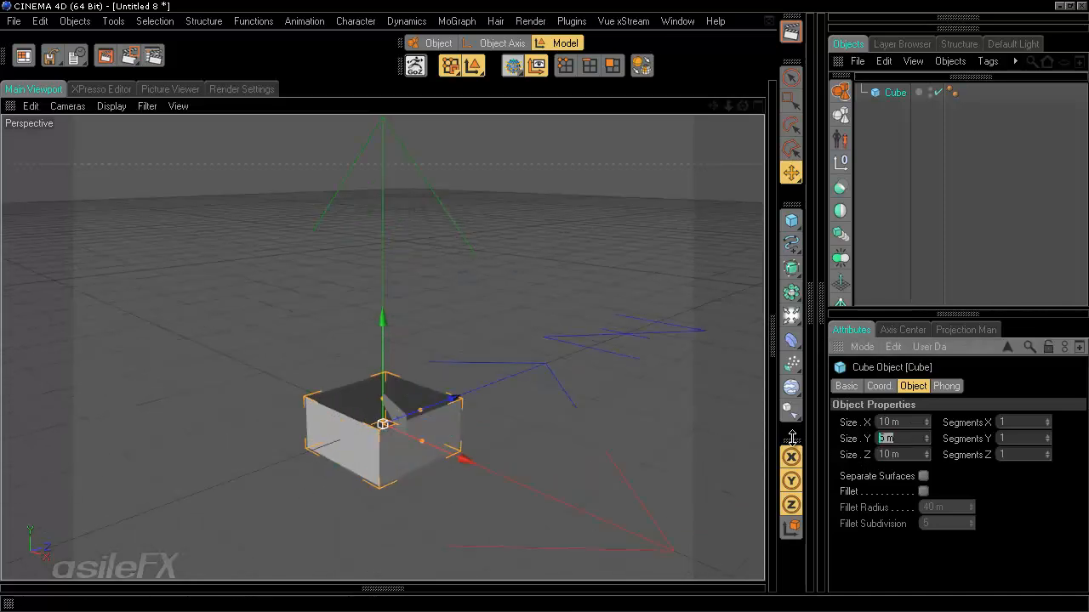
text(10)
key(Return)
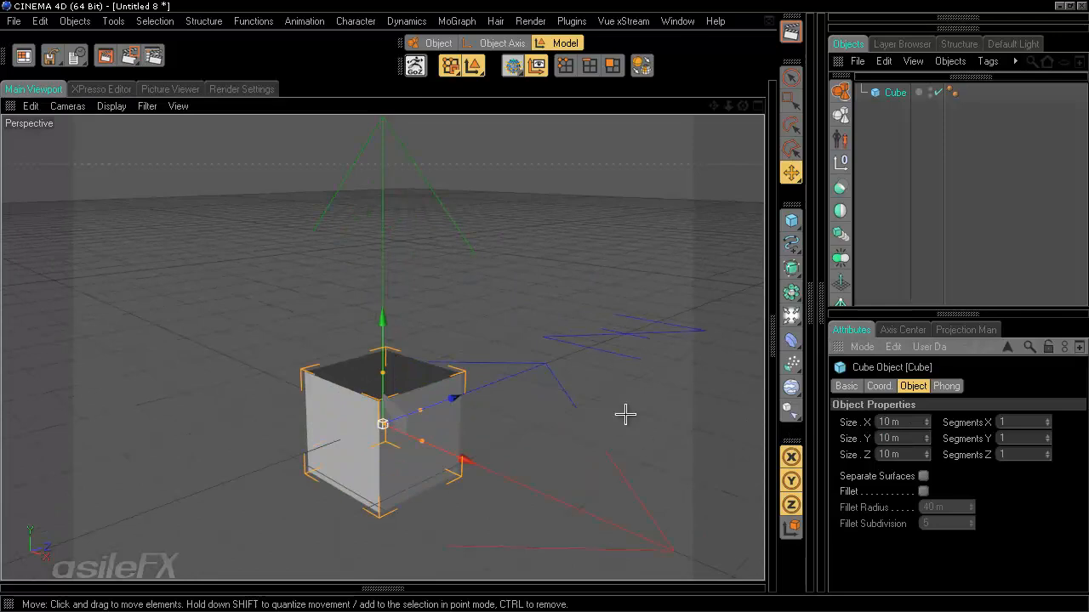
- Set the cube's Size Y to 6 m and orbit to inspect it
alt+drag(637, 403, 545, 304)
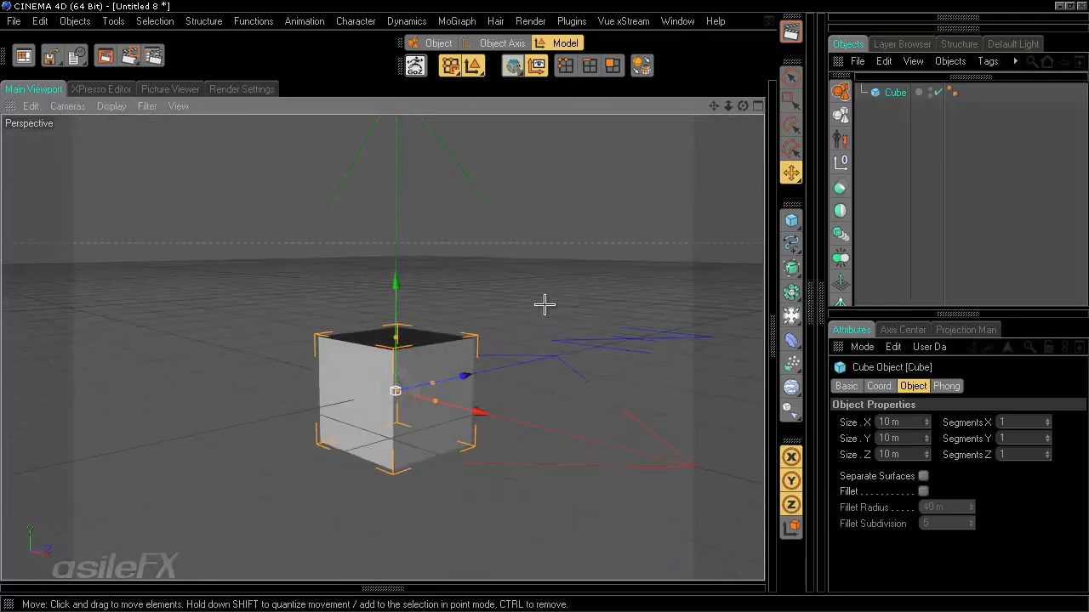
double_click(915, 439)
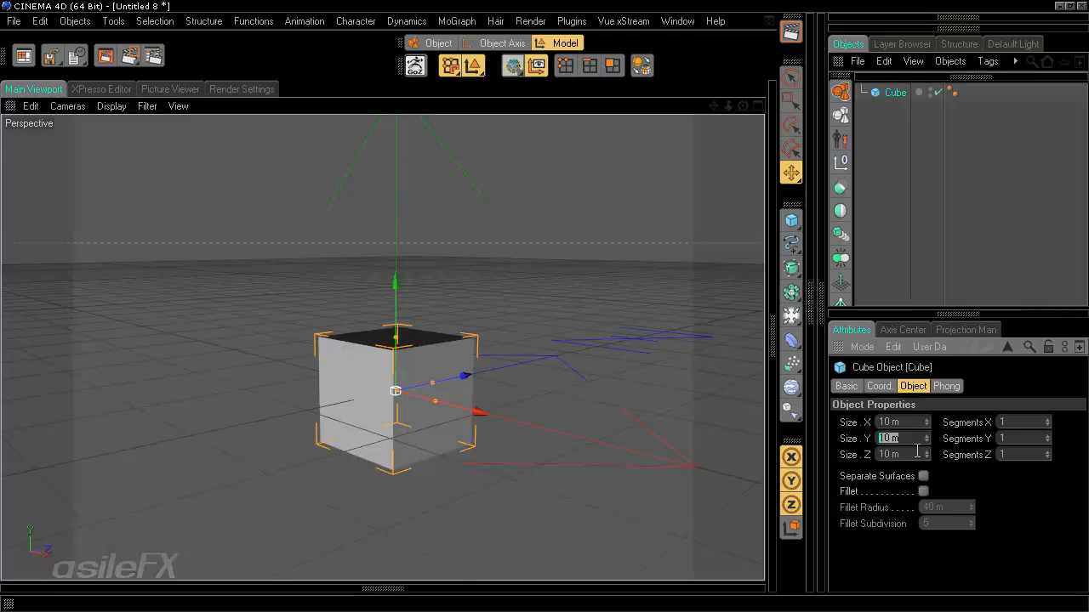
text(6)
key(Return)
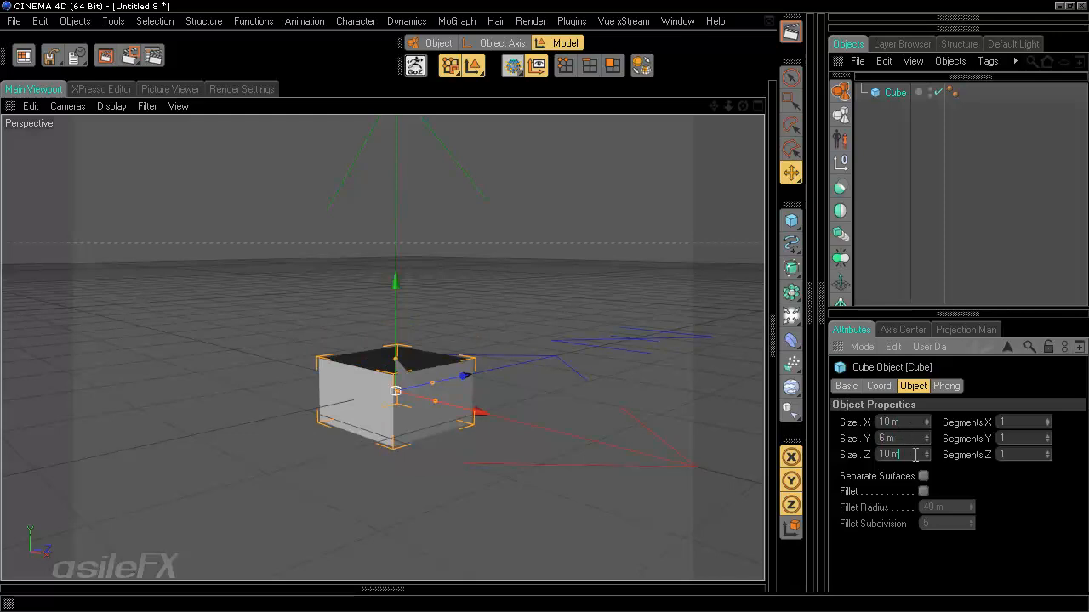
alt+middle_drag(528, 382, 543, 306)
alt+drag(542, 306, 544, 307)
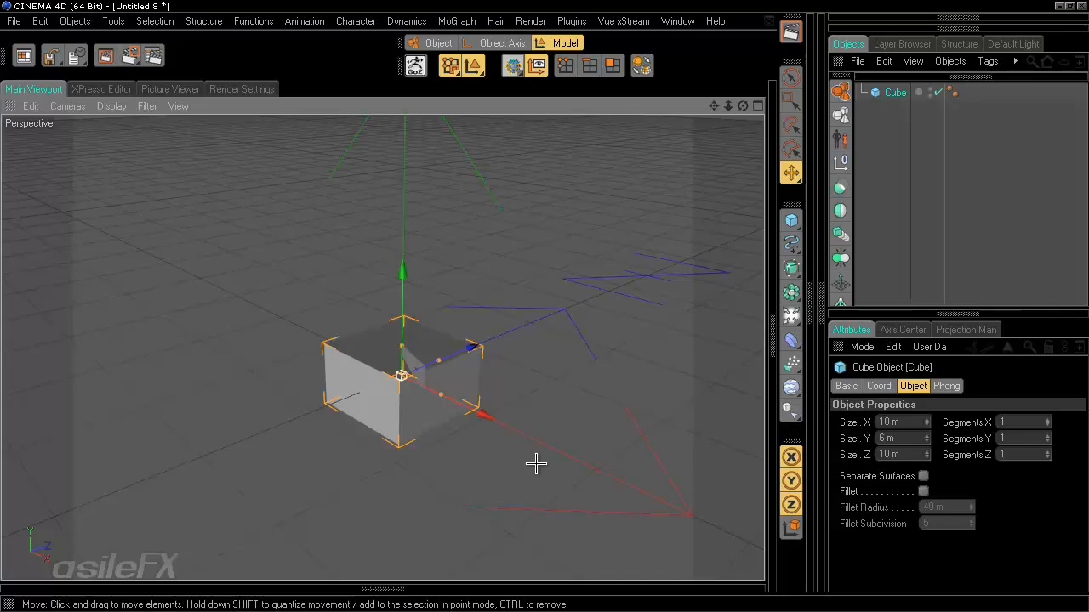
alt+drag(536, 464, 544, 310)
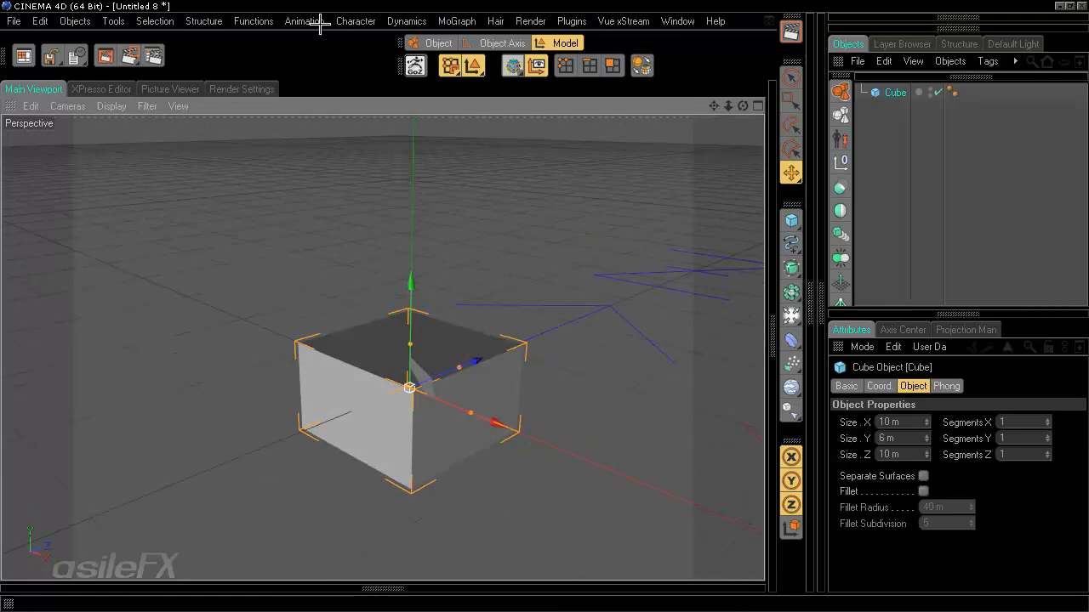
- Make the cube editable and raise it to Position Y 3 m
click(254, 21)
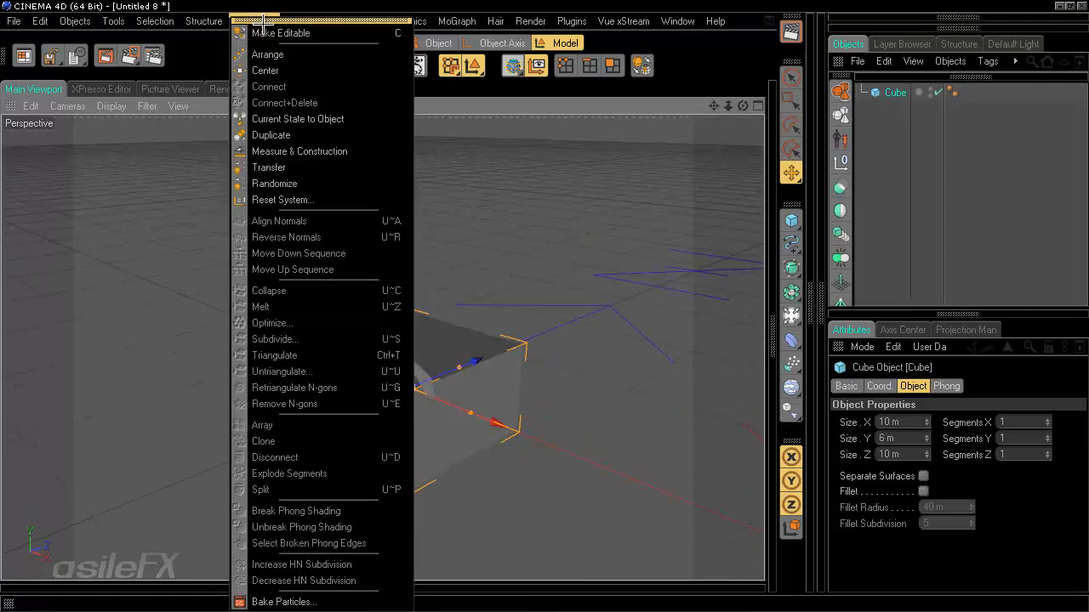
click(266, 32)
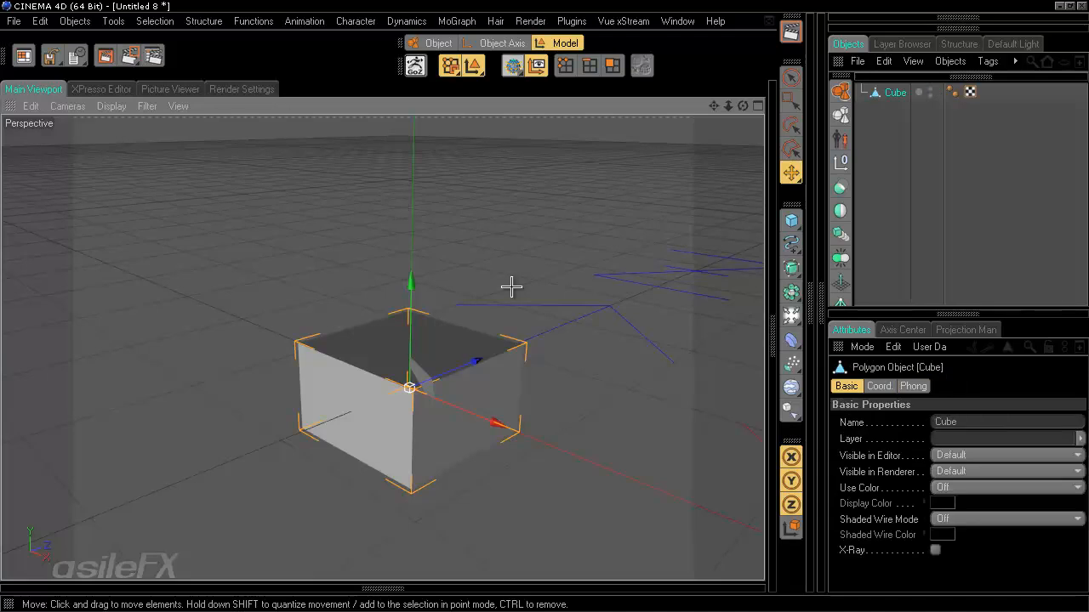
click(958, 314)
drag(874, 257, 818, 262)
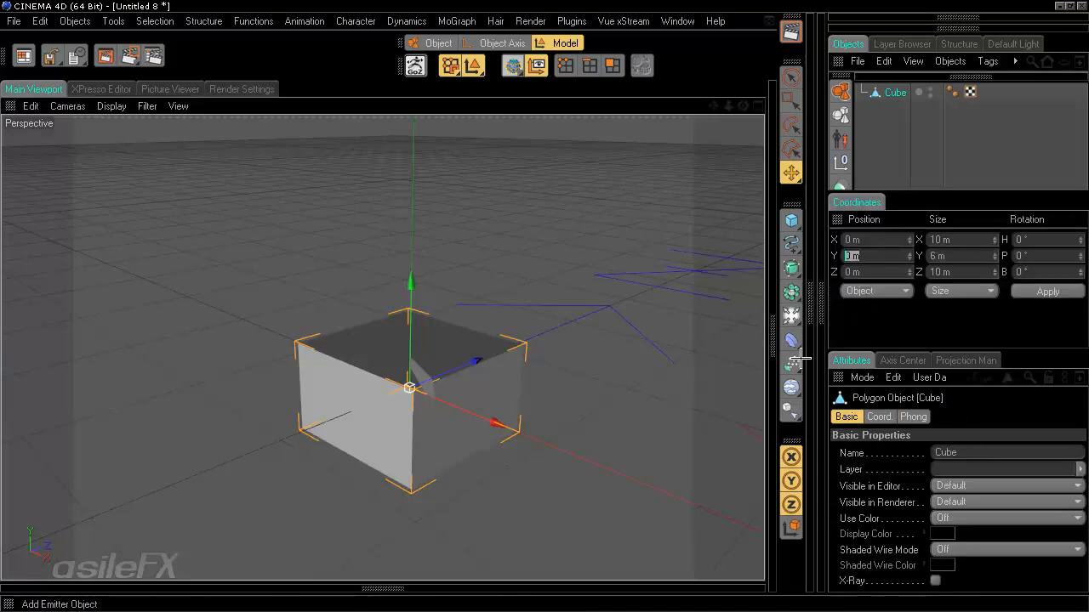
text(3)
key(Return)
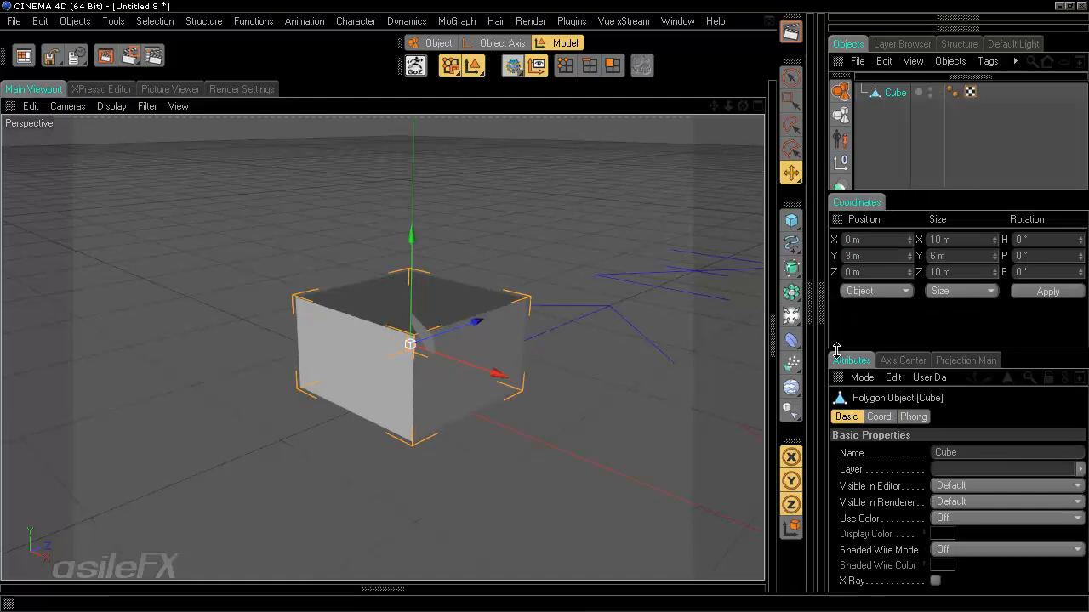
mouse_move(522, 349)
alt+mouse_down()
mouse_move(547, 304)
mouse_move(539, 346)
alt+mouse_up()
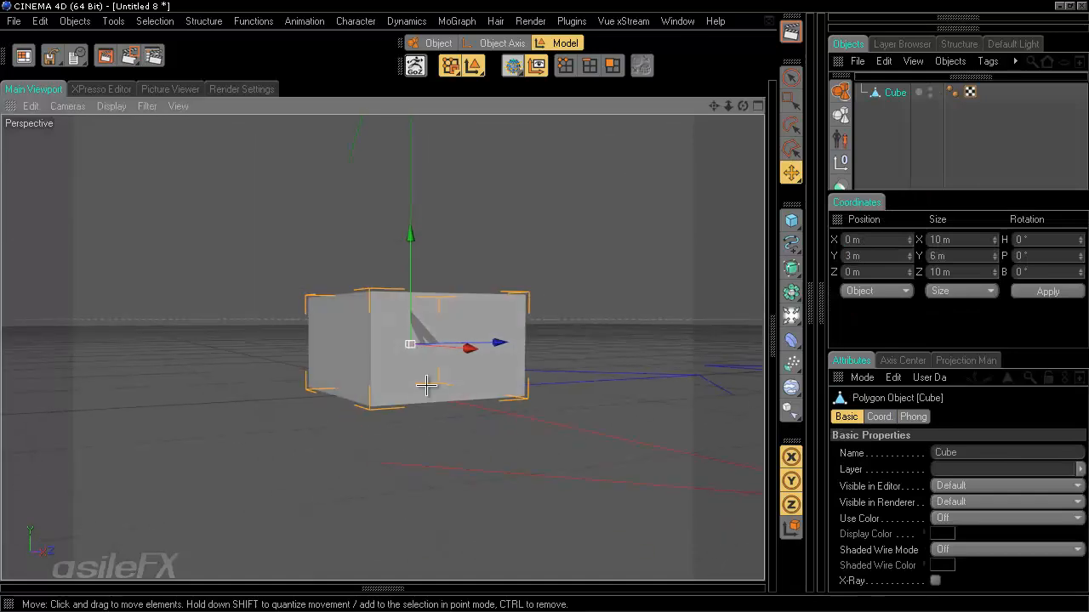
alt+drag(544, 503, 547, 308)
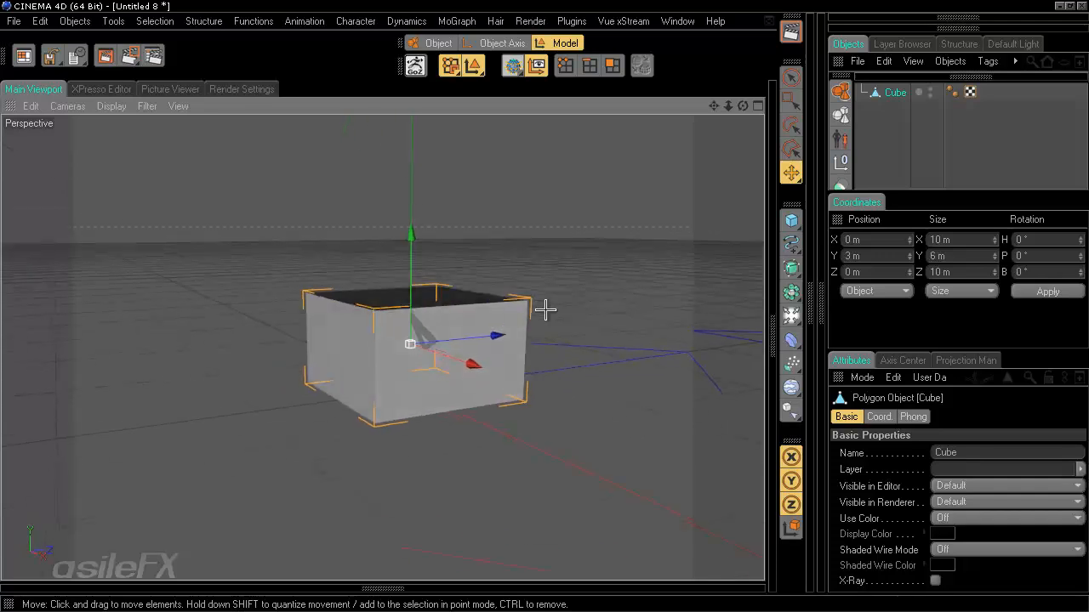
- In Object Axis mode, move the axis to Y 0 m at the cube's base
click(497, 44)
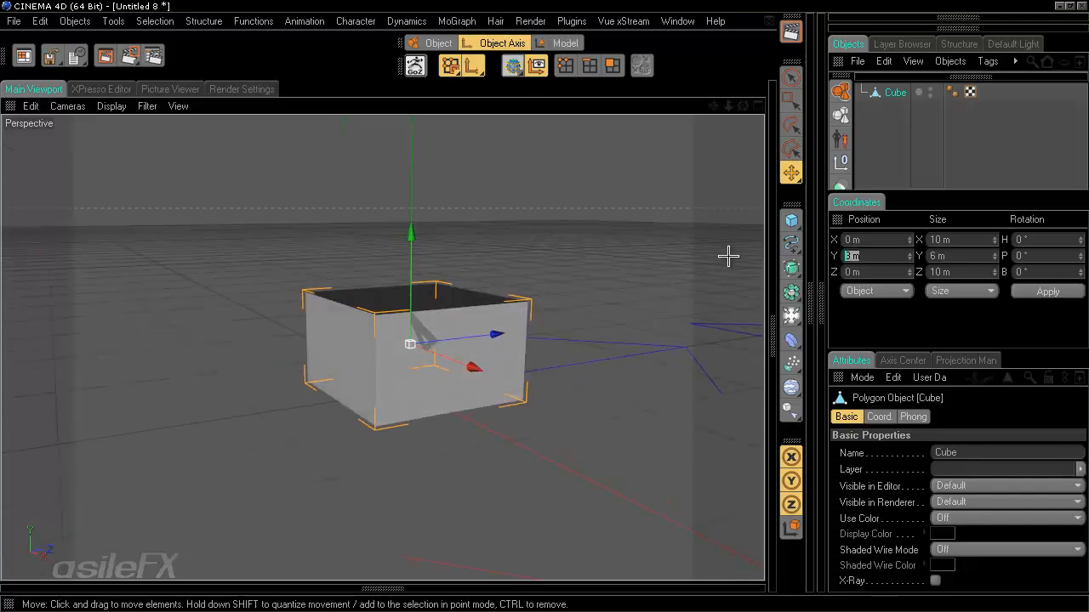
text(0)
key(Return)
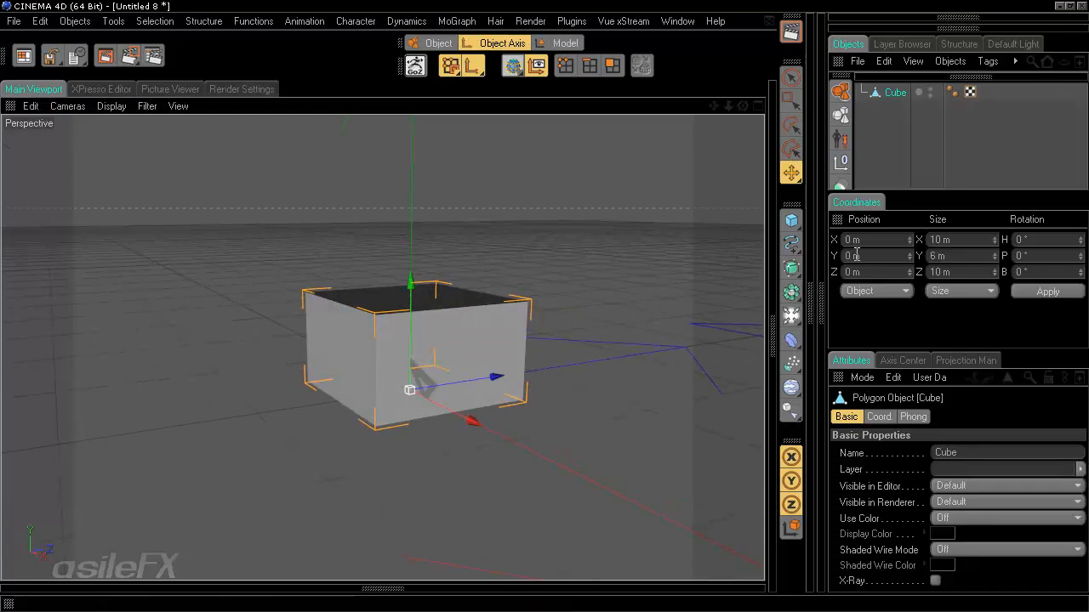
middle_click(836, 219)
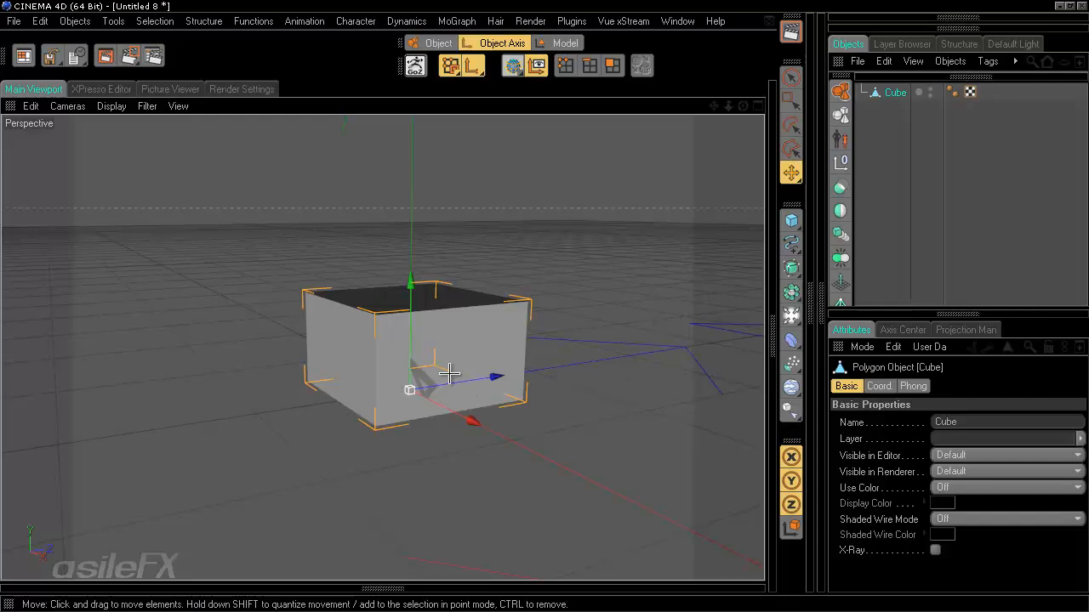
alt+drag(622, 452, 544, 301)
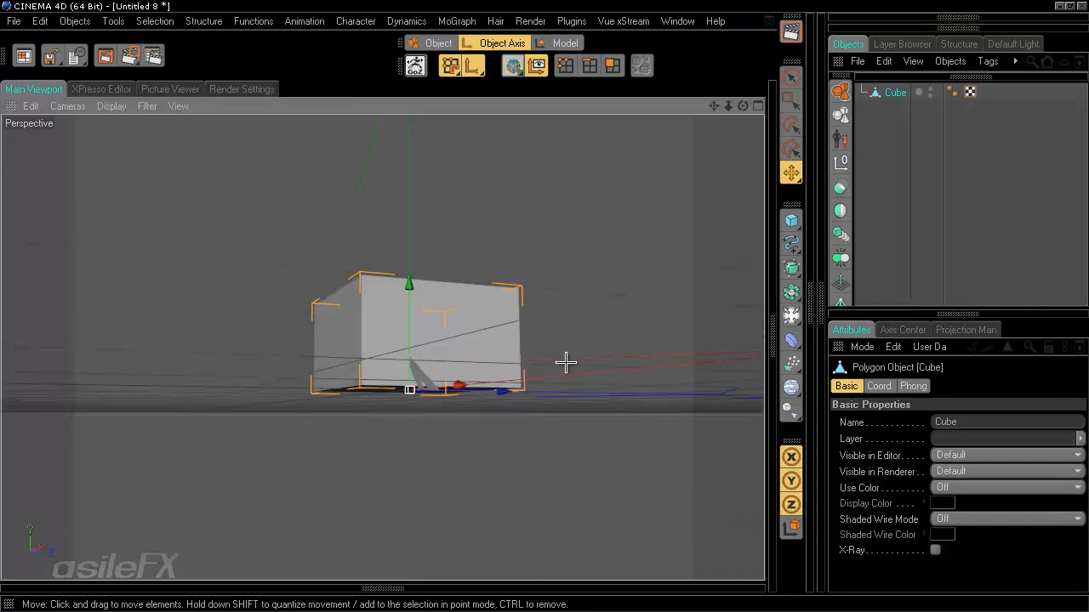
alt+drag(566, 363, 544, 306)
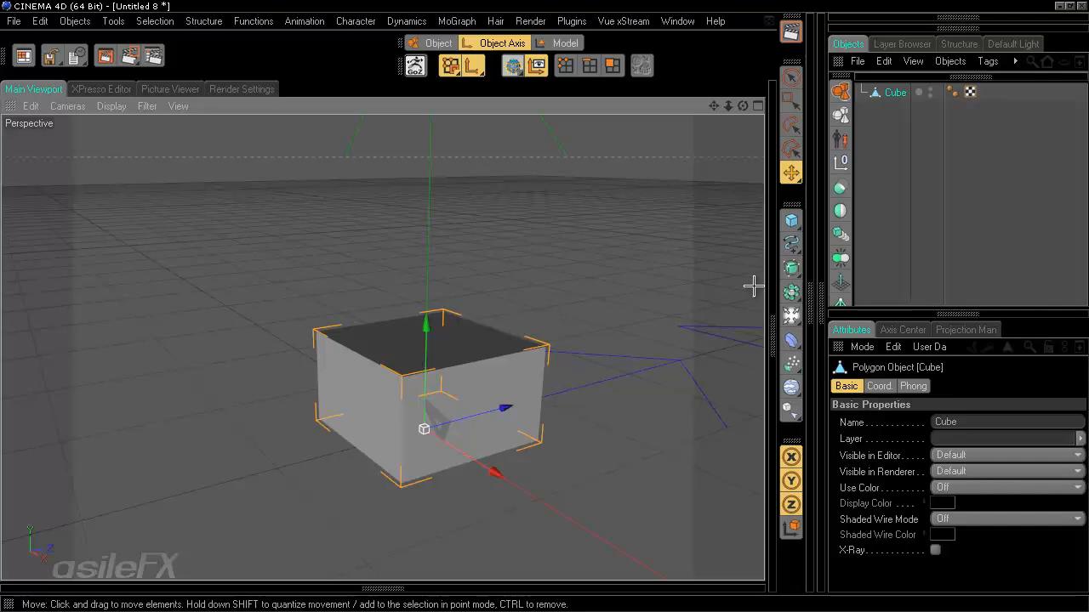
- Add a MoGraph Extrude deformer as a child of Cube and view its Object settings
click(809, 309)
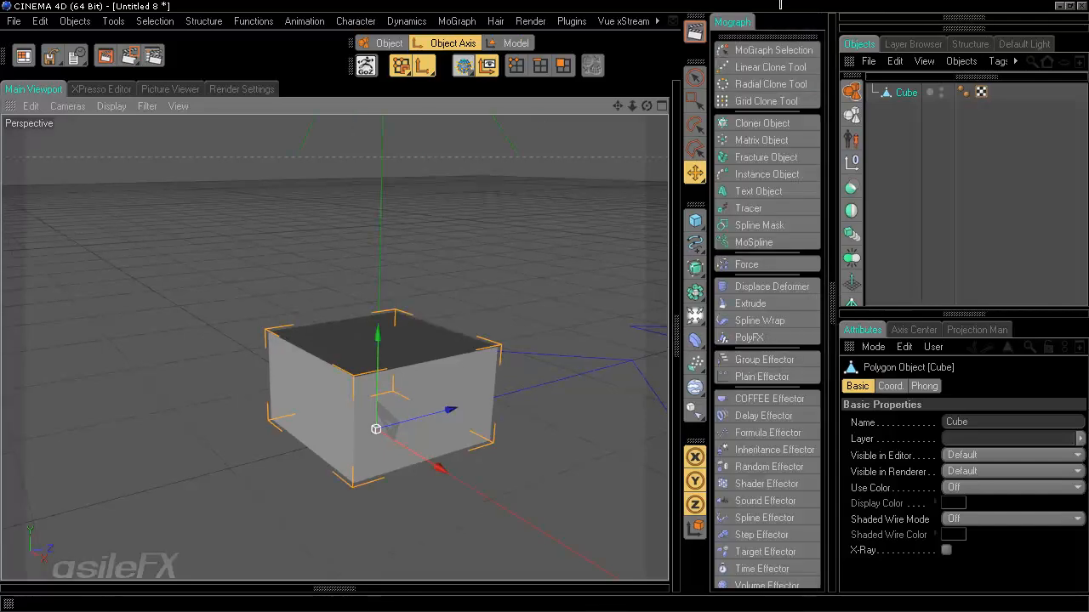
click(456, 20)
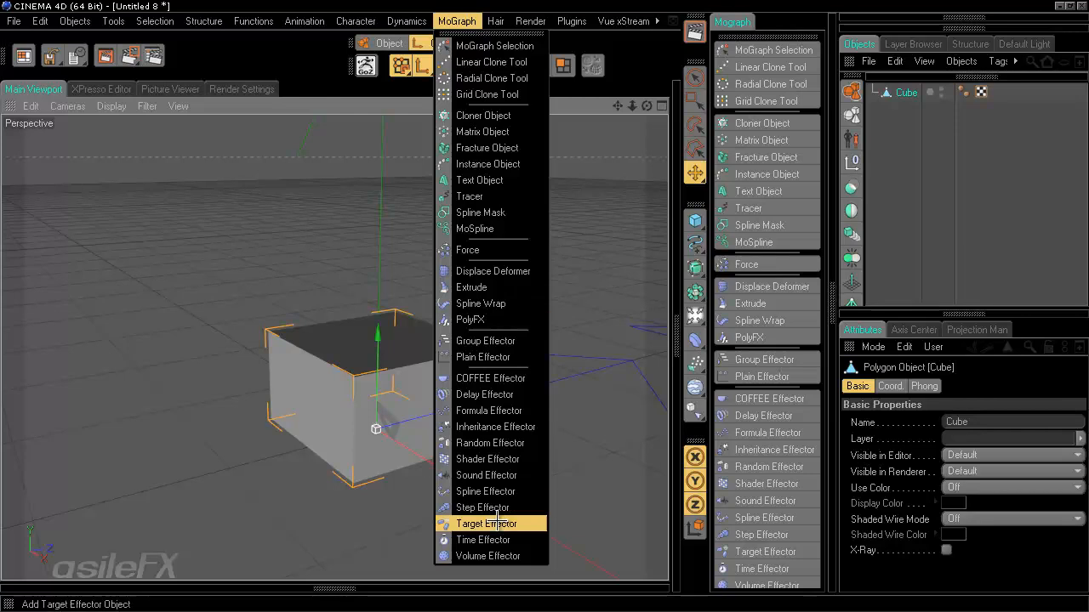
click(495, 20)
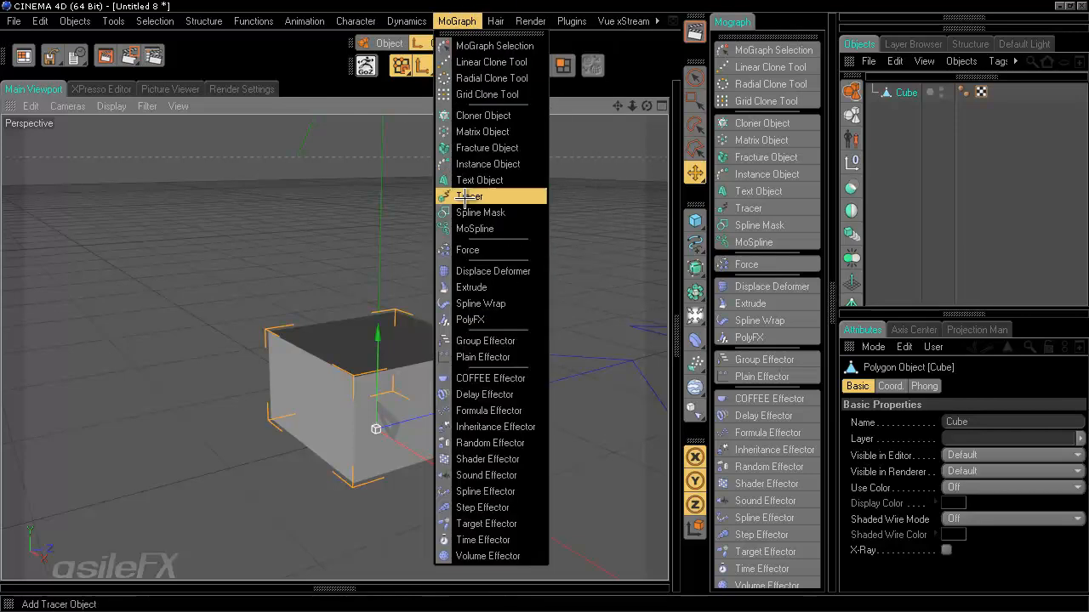
click(578, 6)
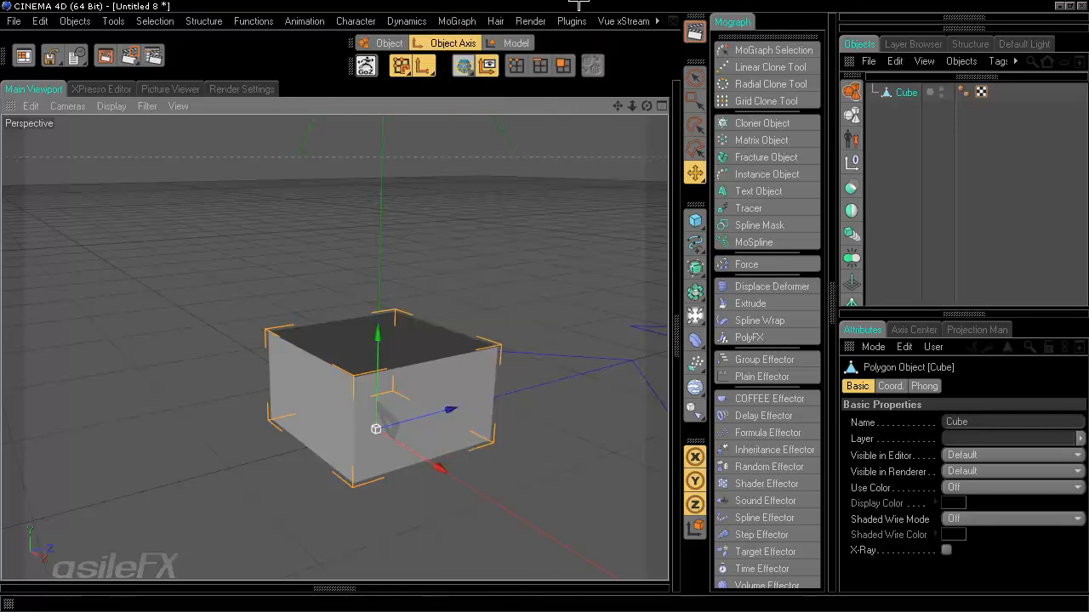
click(760, 303)
drag(908, 95, 905, 110)
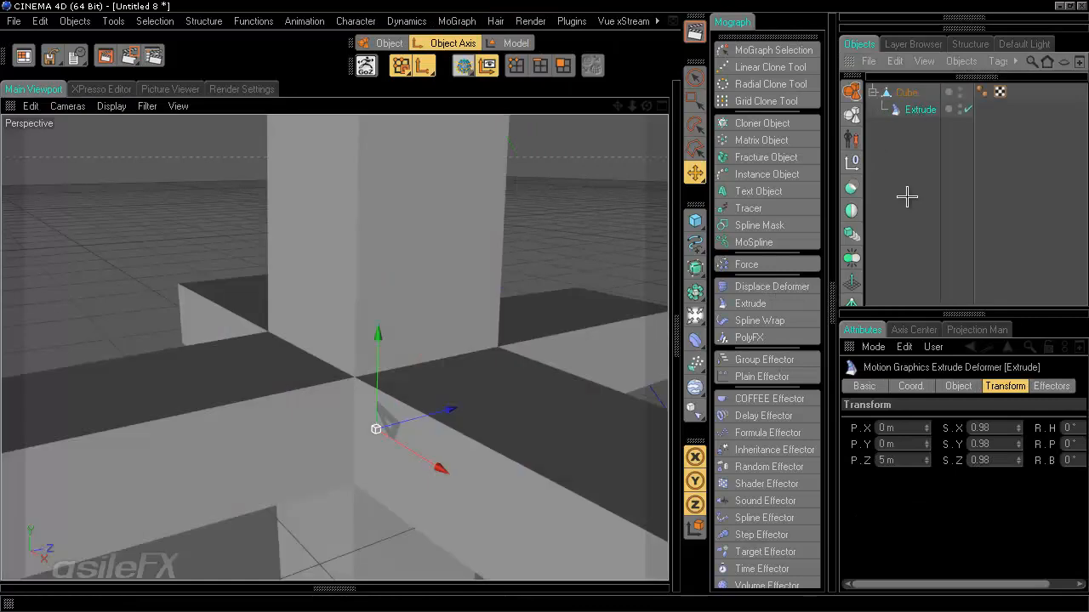
alt+drag(482, 379, 459, 396)
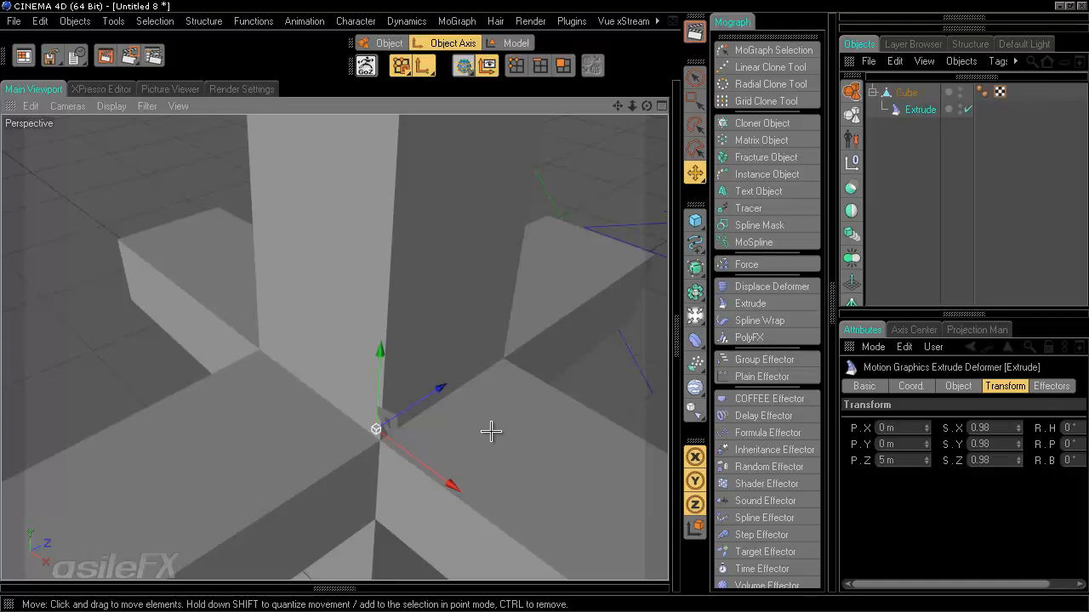
alt+drag(488, 431, 540, 297)
click(957, 386)
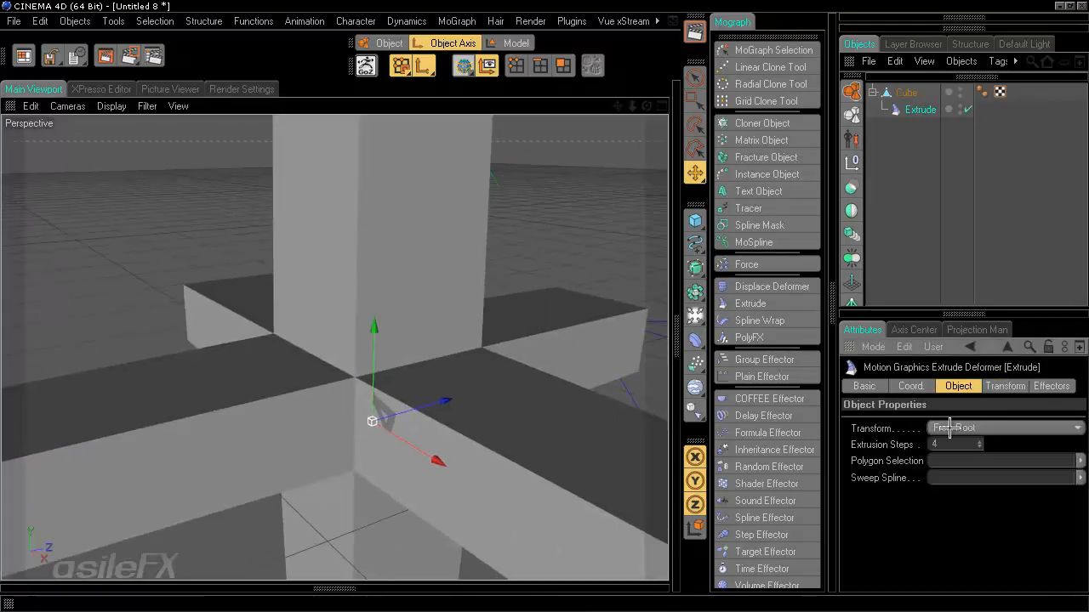
- Store the cube's top polygon as a Polygon Selection tag, then return to Model mode
click(906, 93)
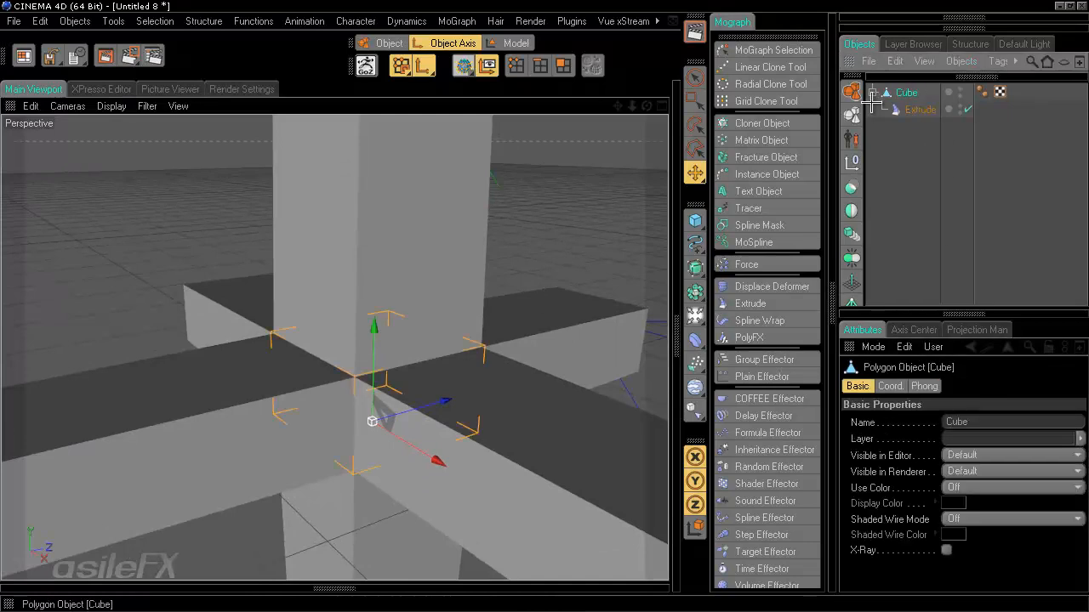
click(563, 66)
click(693, 78)
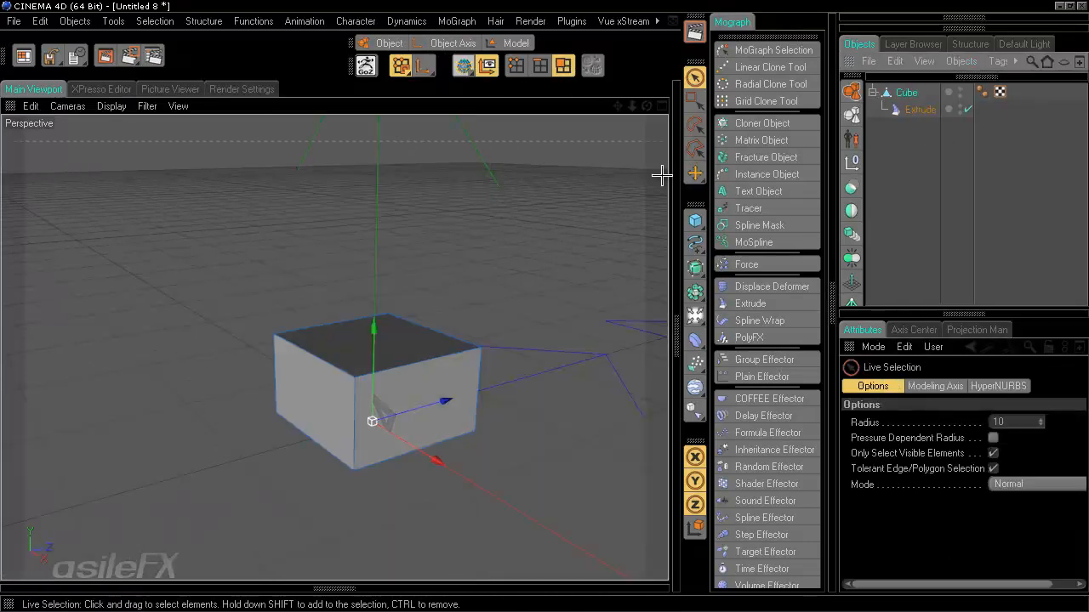
scroll(338, 316, up, 3)
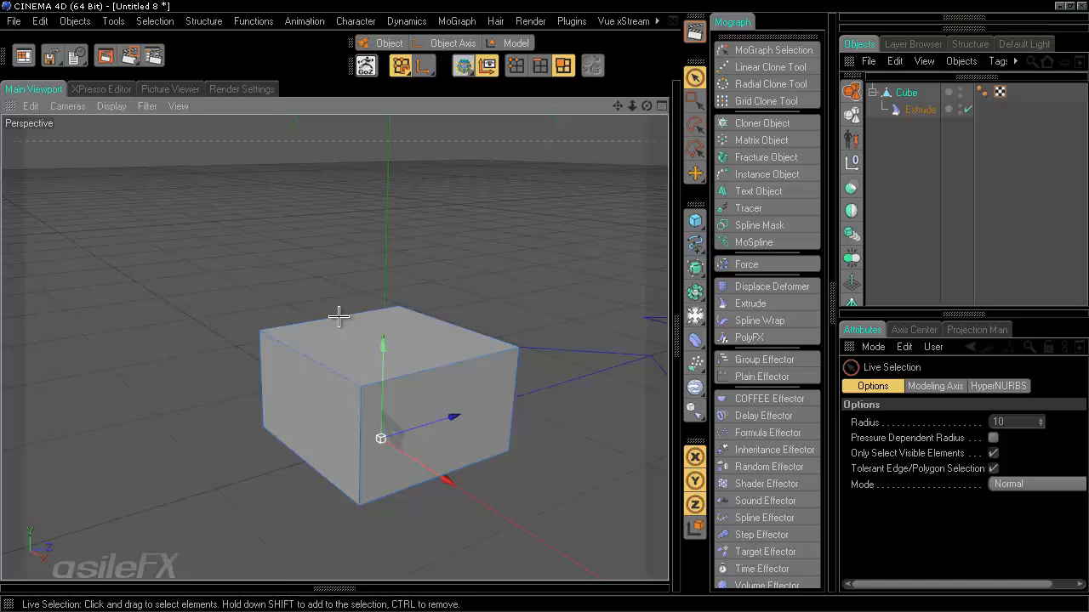
click(418, 335)
click(154, 21)
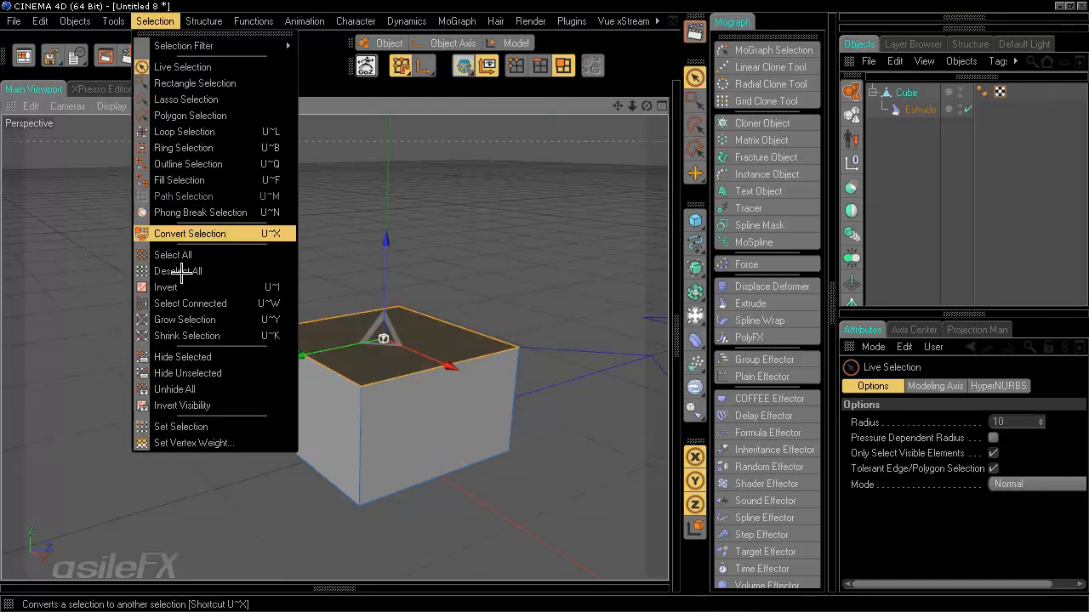
click(213, 421)
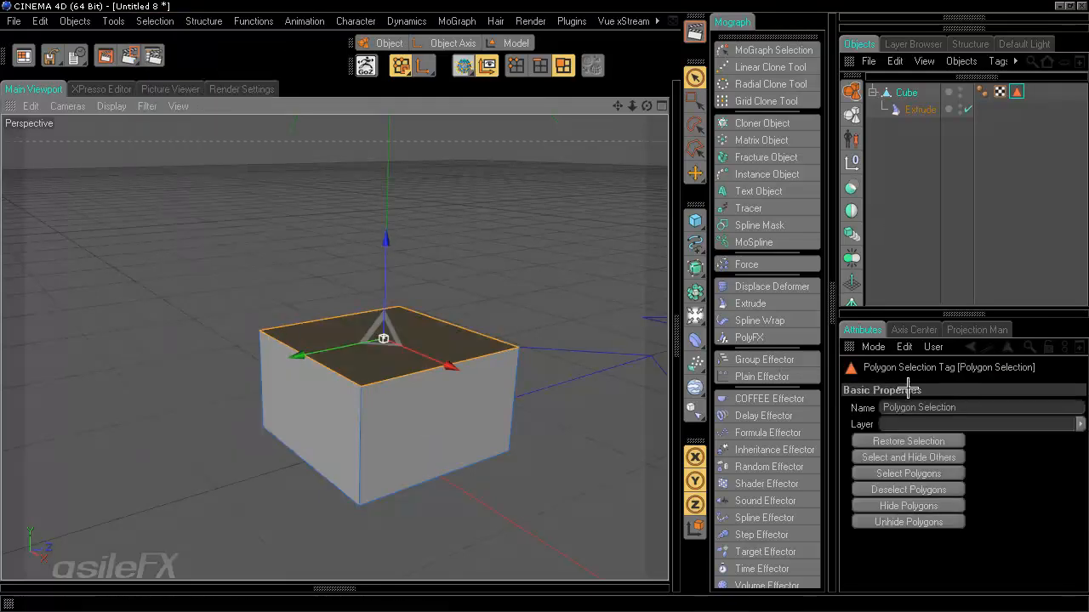
click(910, 94)
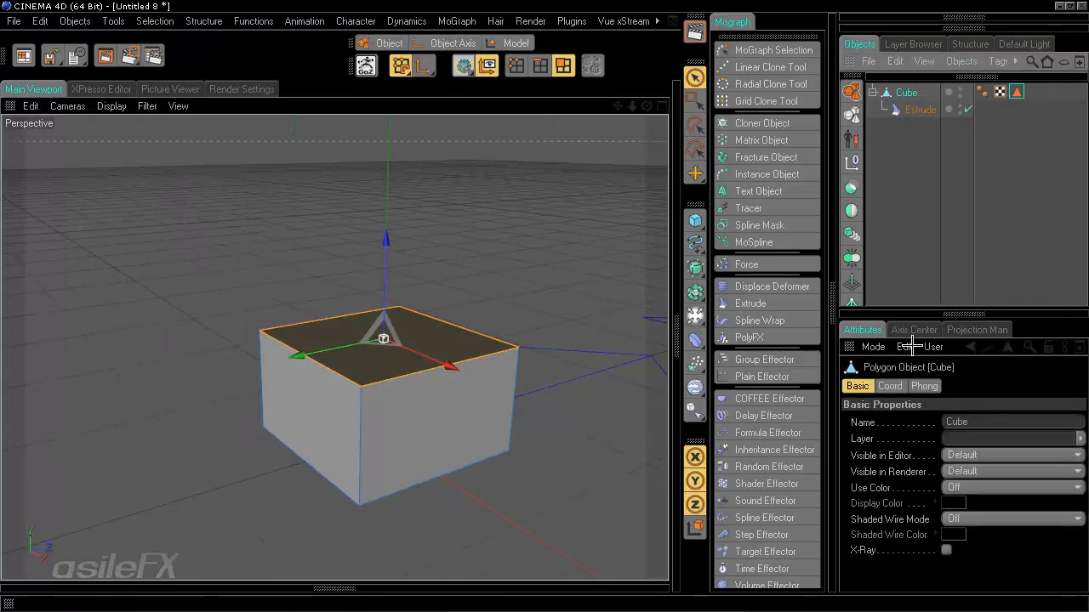
click(511, 43)
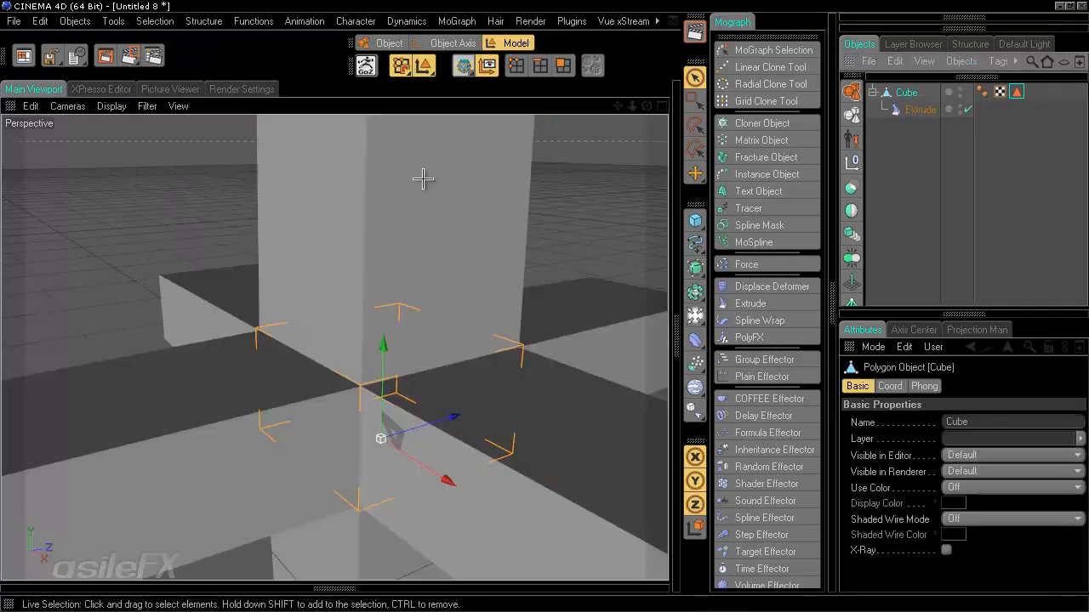
- Link the Polygon Selection tag to Extrude and set its Transform mode to Per Step
click(909, 109)
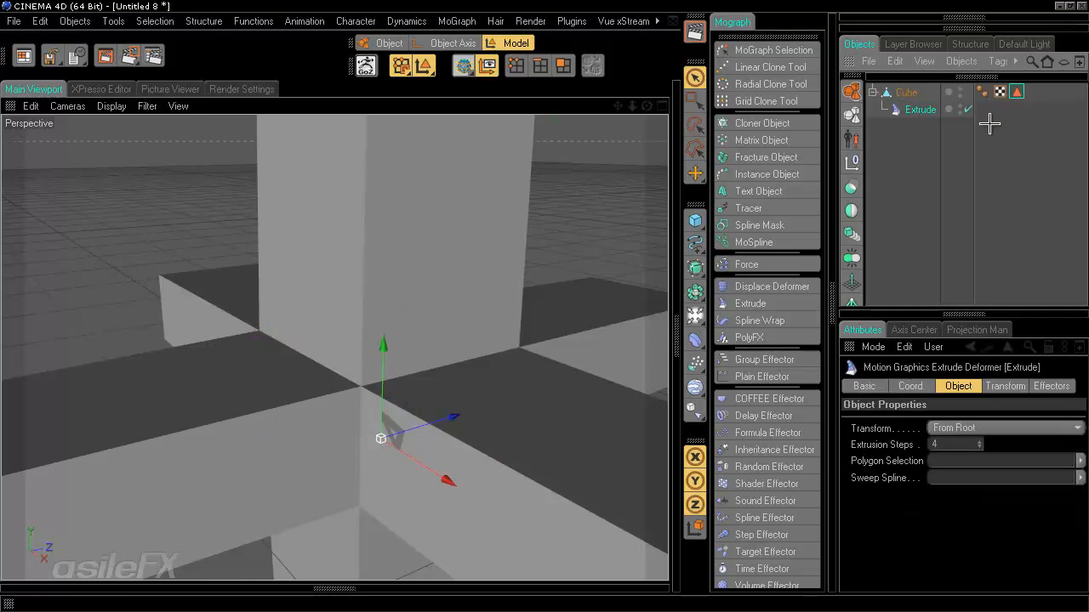
drag(1017, 91, 970, 473)
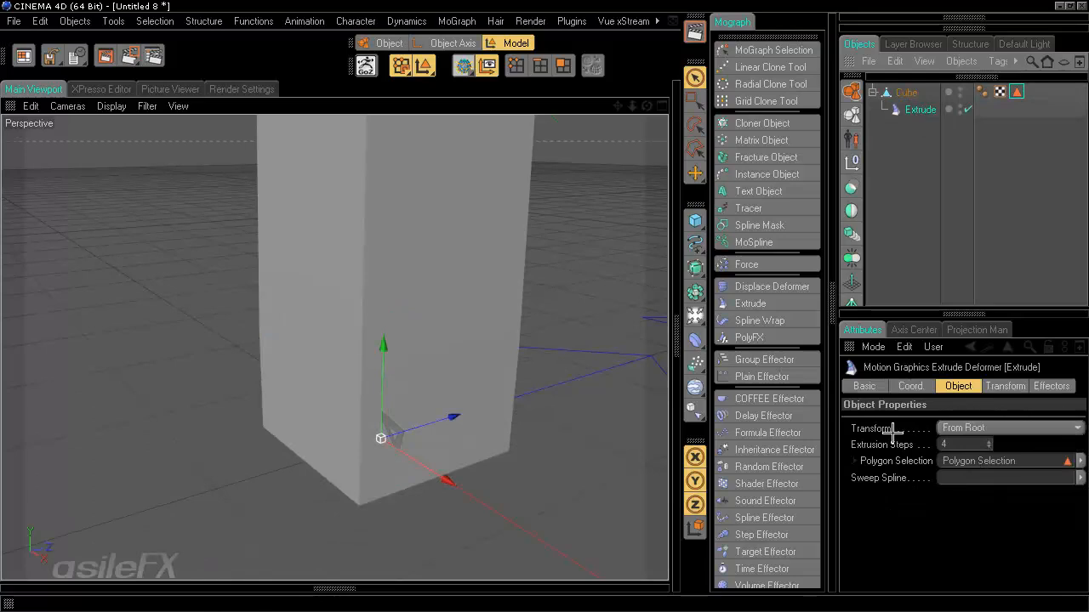
click(1009, 427)
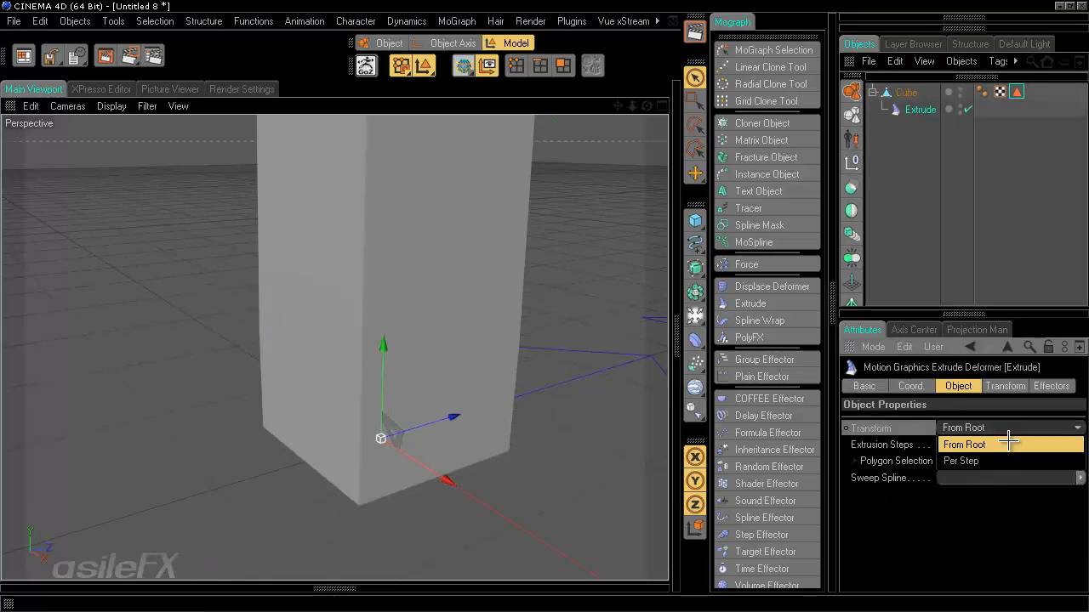
click(995, 461)
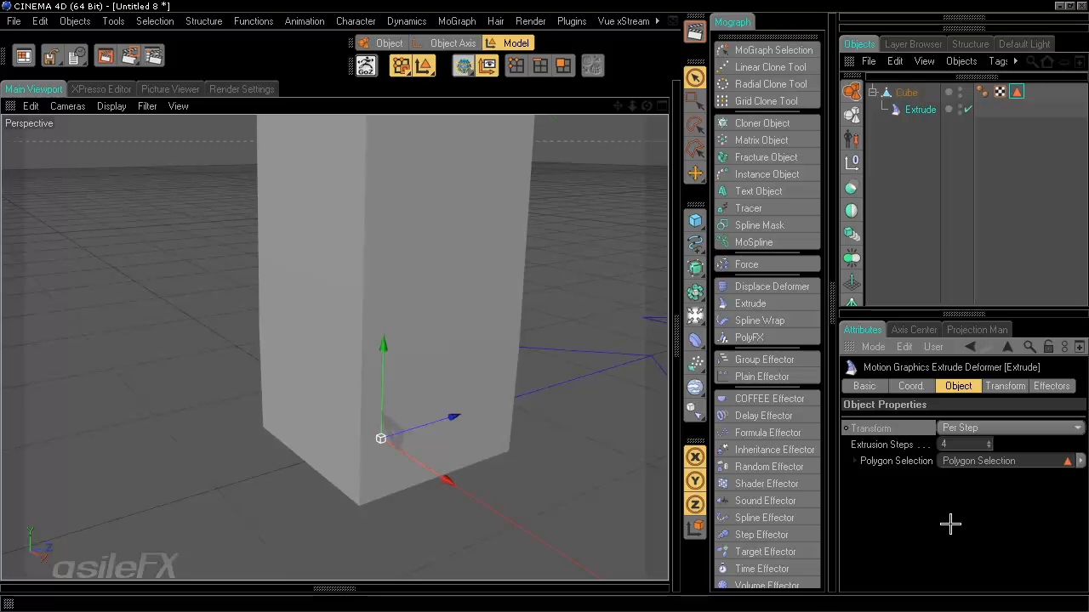
click(1008, 428)
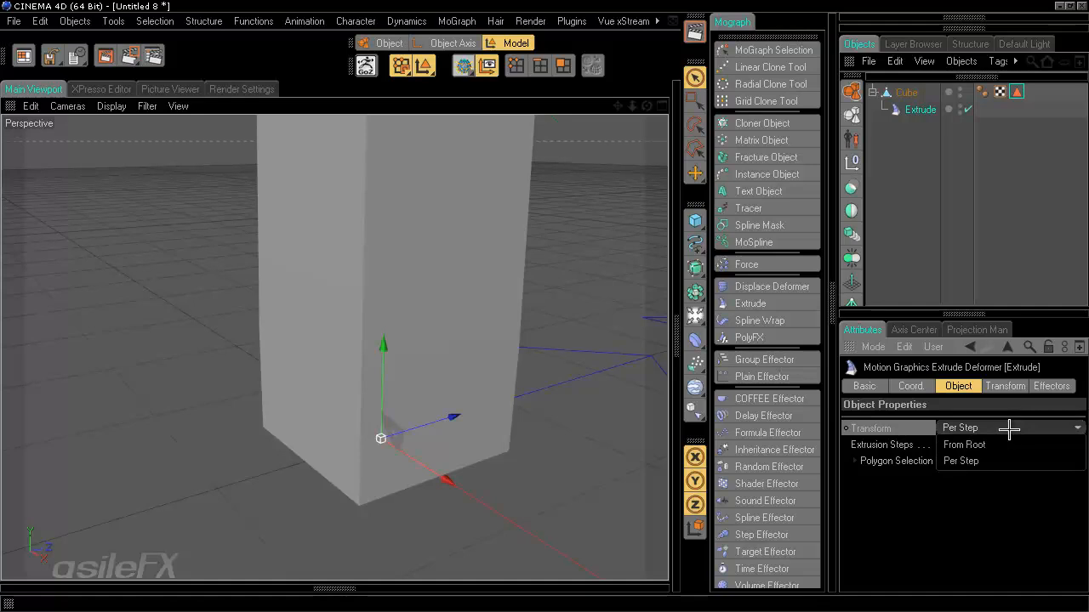
click(1004, 444)
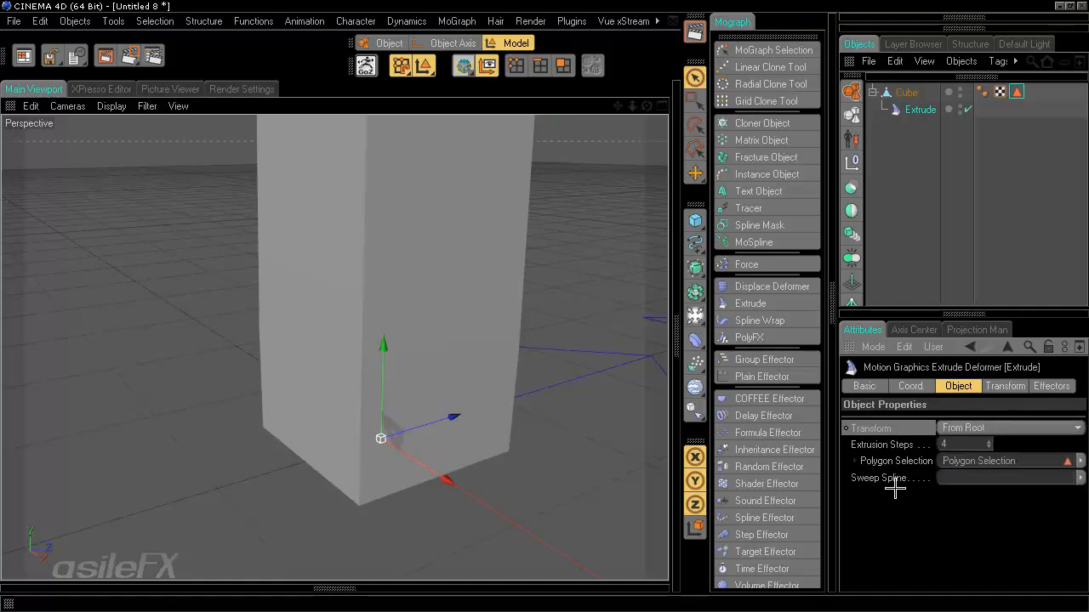
click(966, 429)
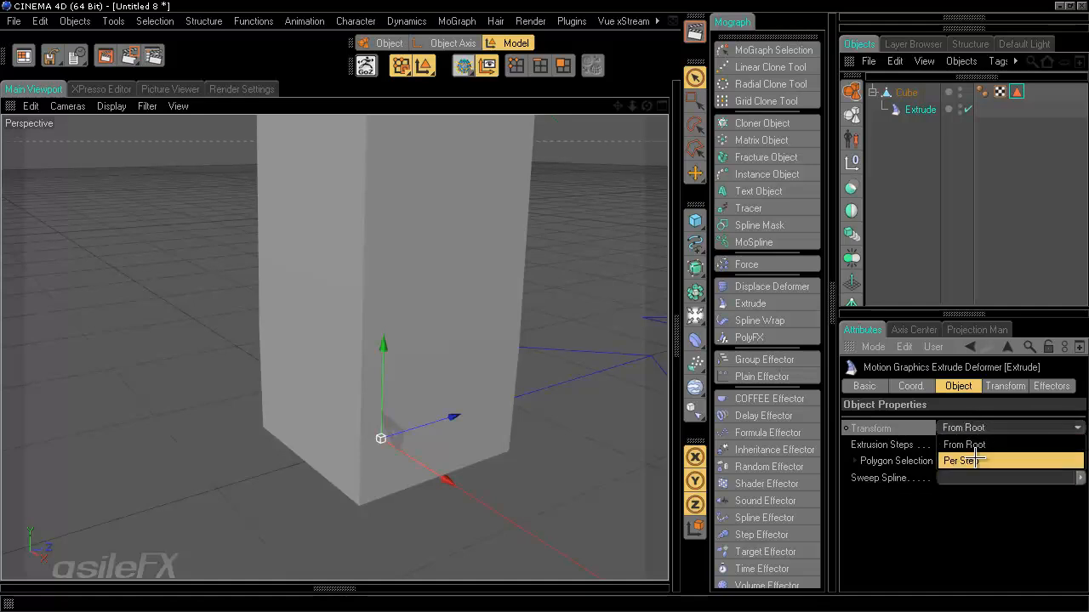
click(980, 460)
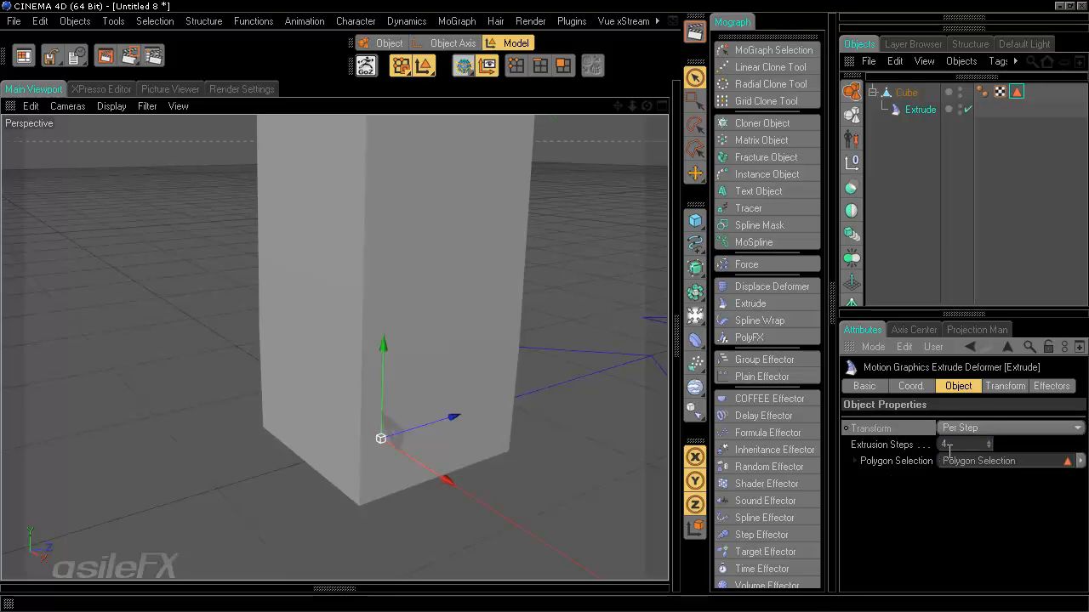
click(1004, 387)
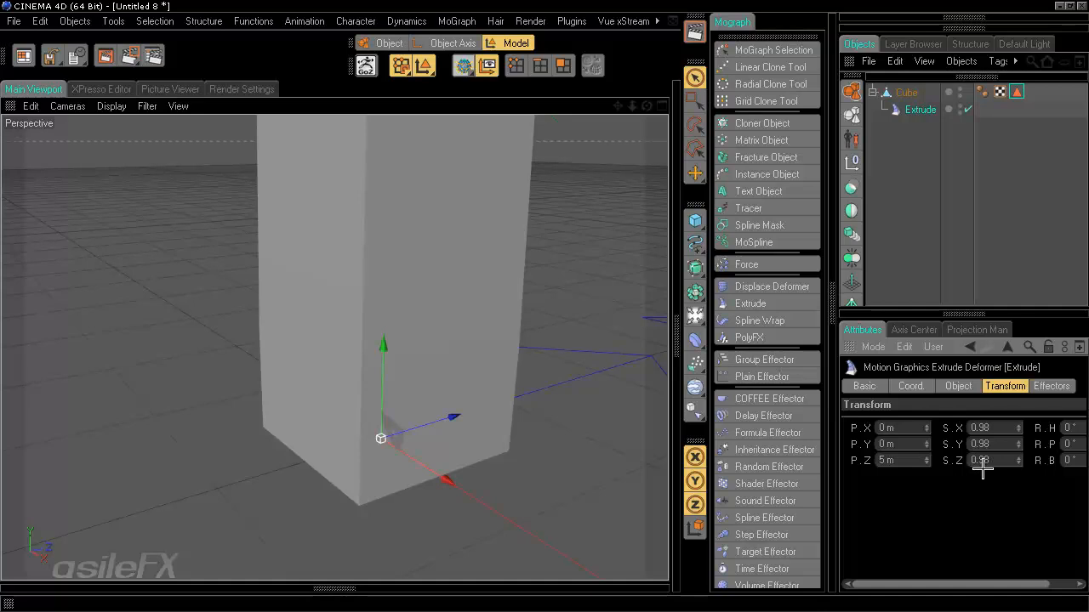
- Switch the viewport to Gouraud Shading (Lines)
alt+middle_drag(564, 189, 547, 311)
scroll(546, 307, down, 3)
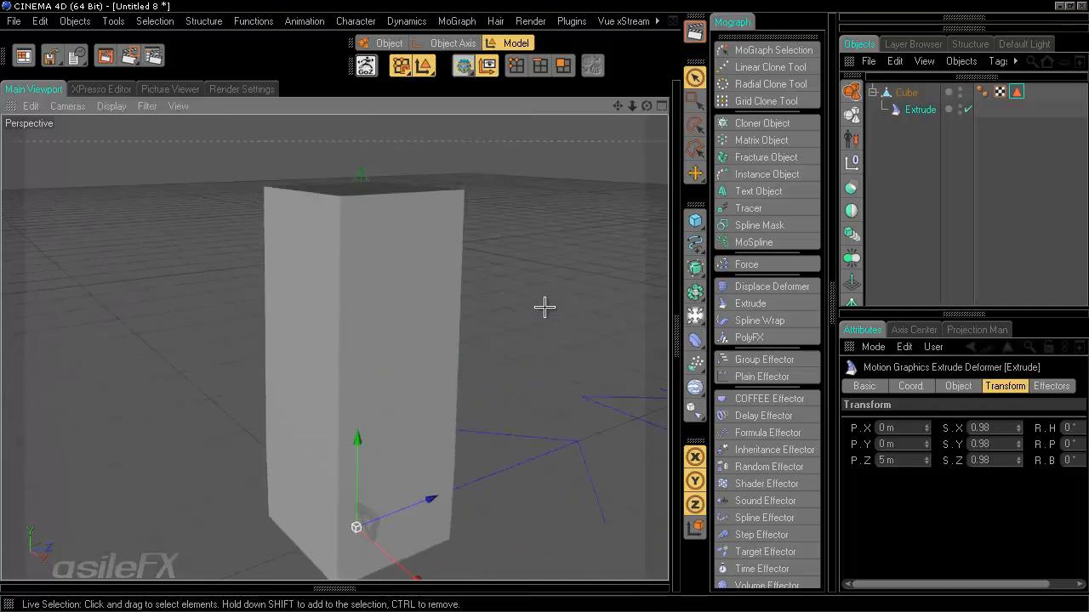
click(110, 106)
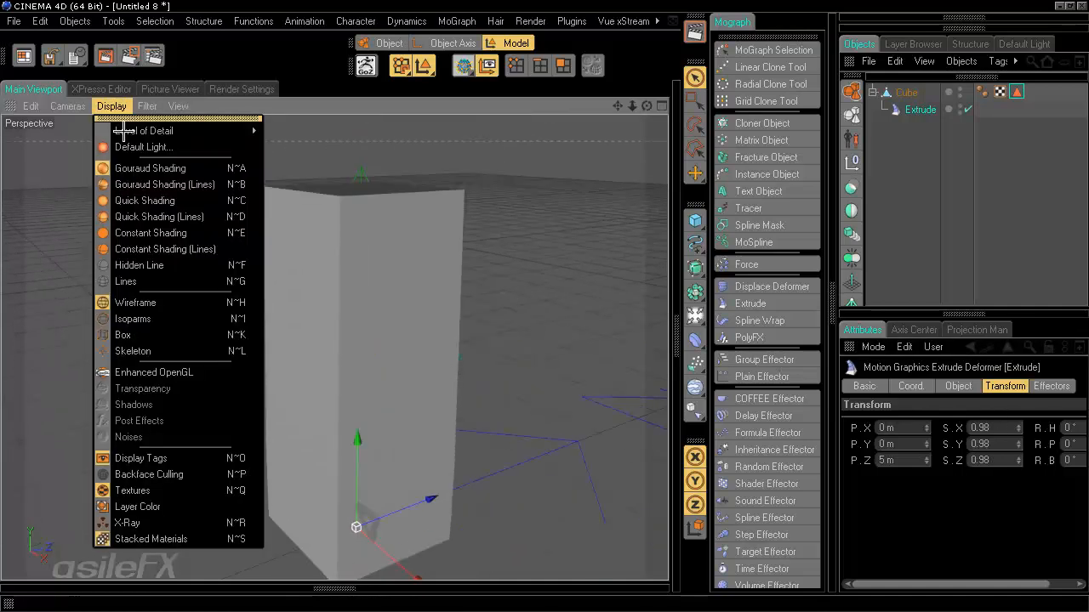
click(145, 180)
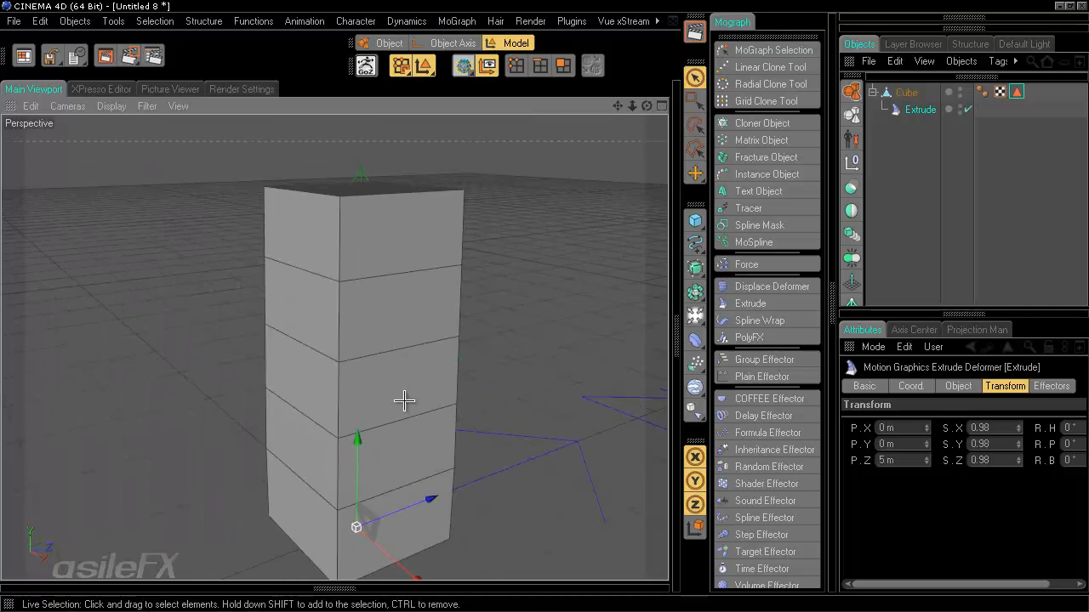
- Set the Extrude's per-step scale S.X, S.Y and S.Z to 1
double_click(986, 427)
text(1)
key(Return)
text(1)
double_click(979, 460)
text(1)
key(Return)
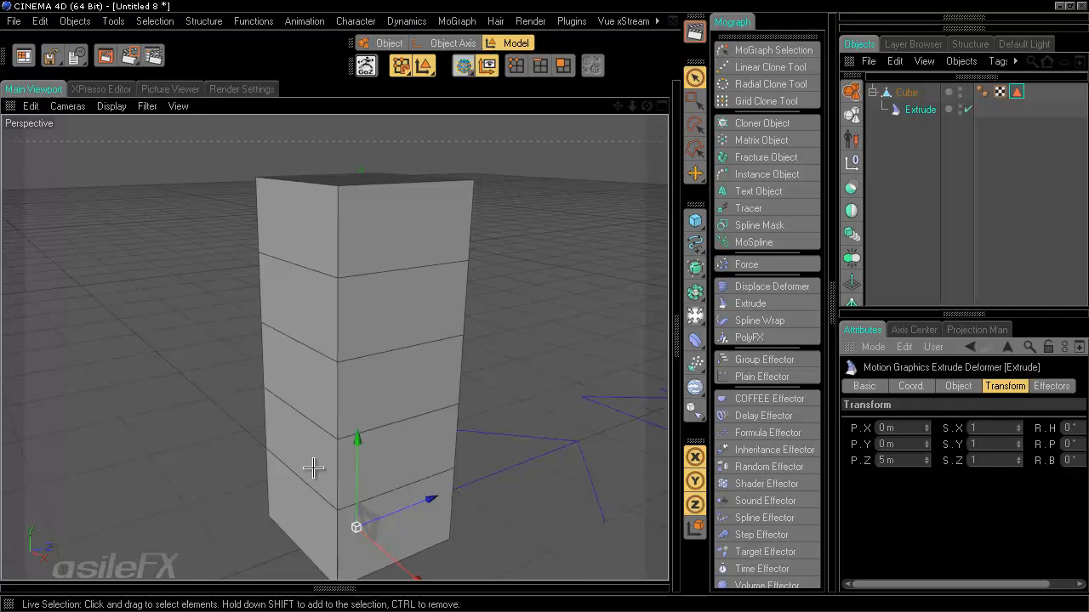
drag(1020, 430, 1008, 536)
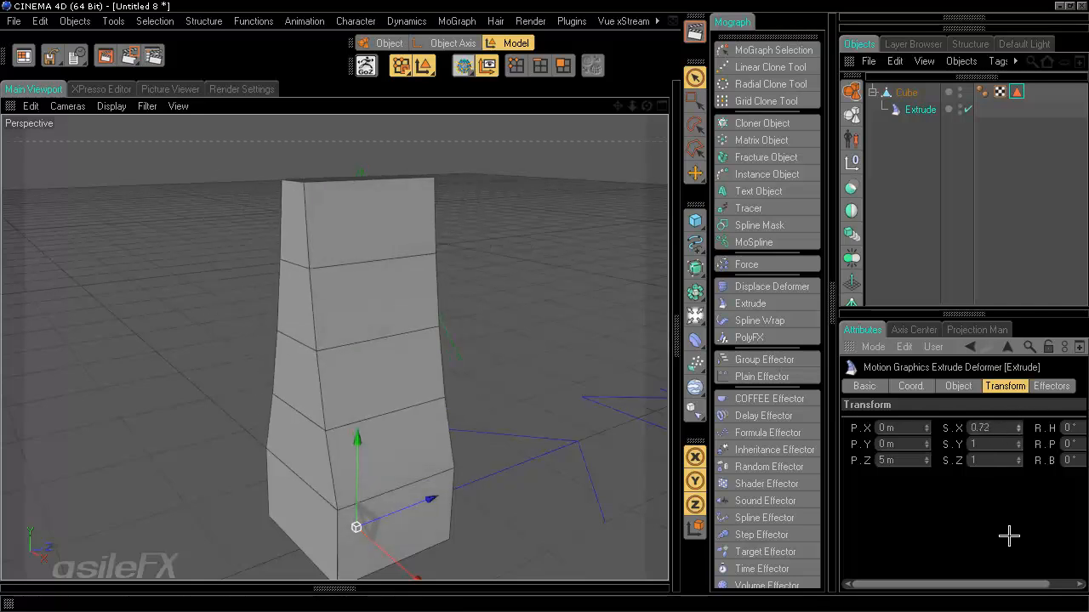
key(ctrl+z)
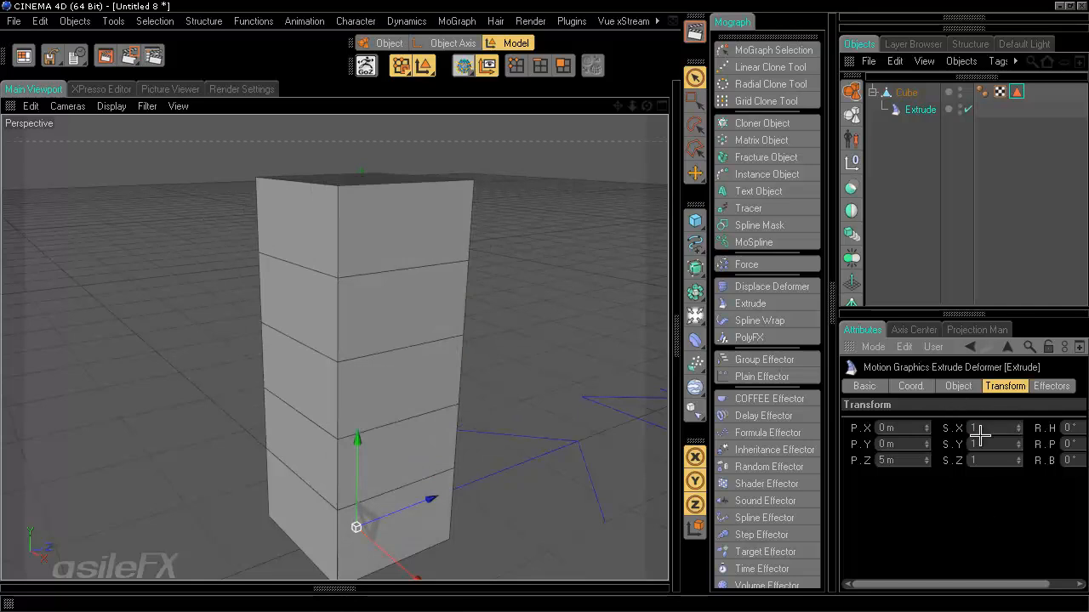
- Set the per-step Z position P.Z to 6 m
alt+drag(448, 355, 545, 305)
click(889, 460)
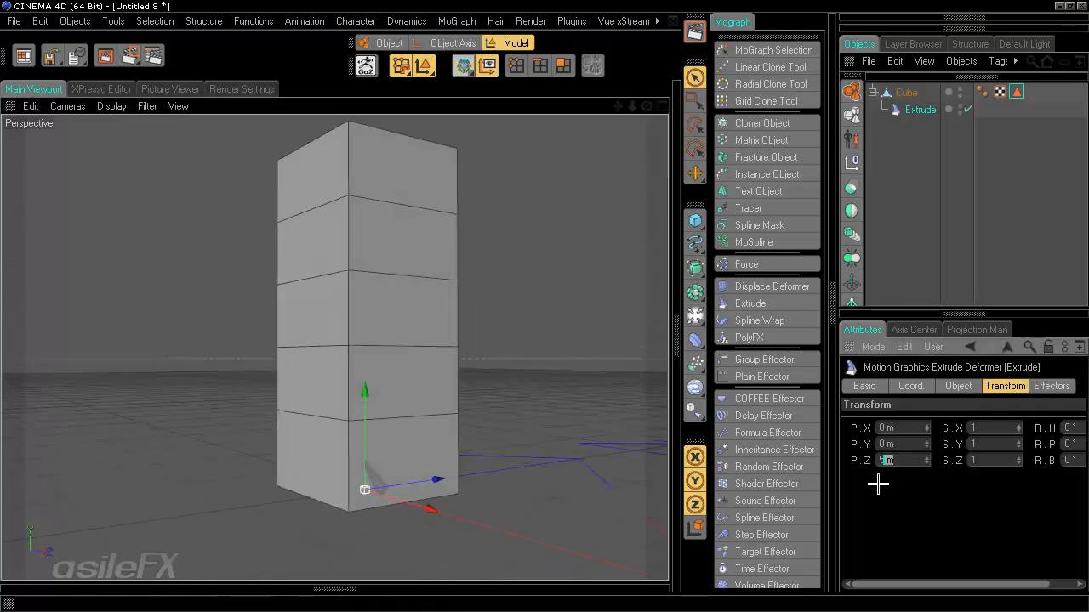
drag(898, 465, 794, 479)
text(6)
key(Return)
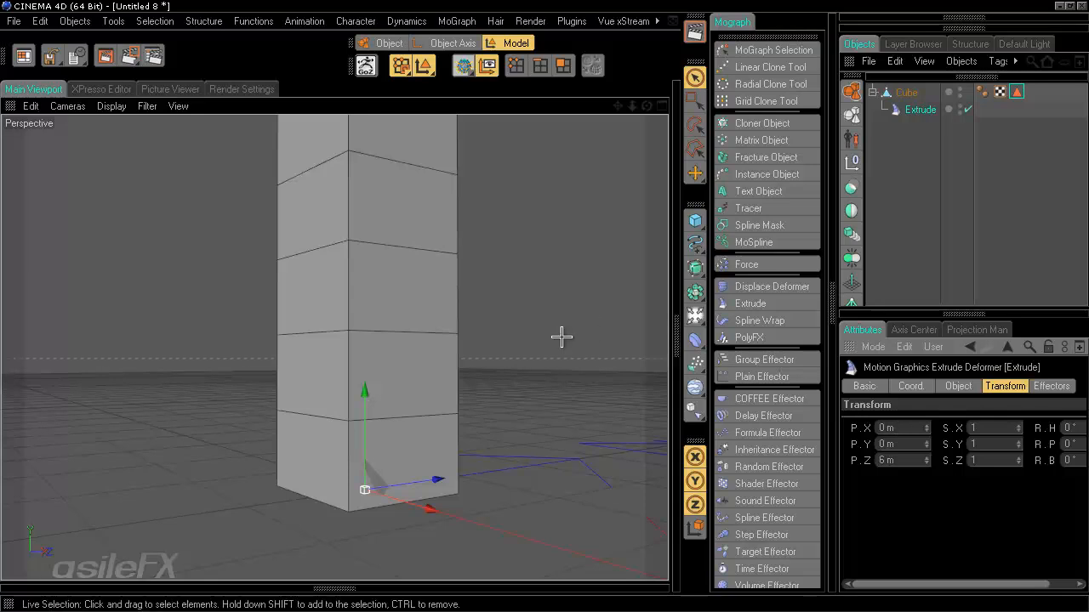
alt+middle_drag(561, 338, 561, 332)
alt+drag(562, 332, 560, 331)
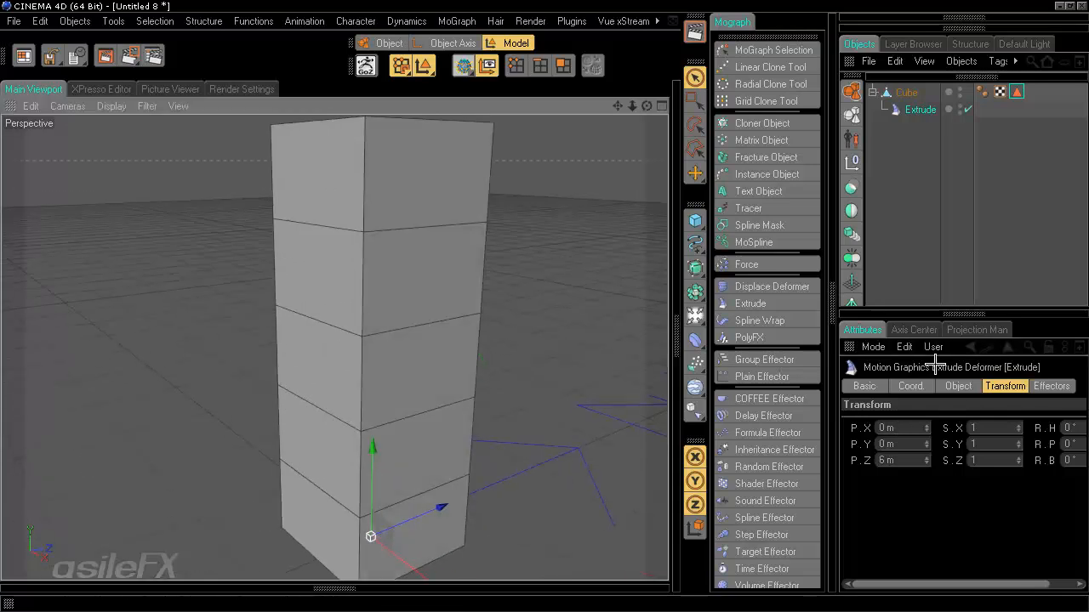
click(958, 386)
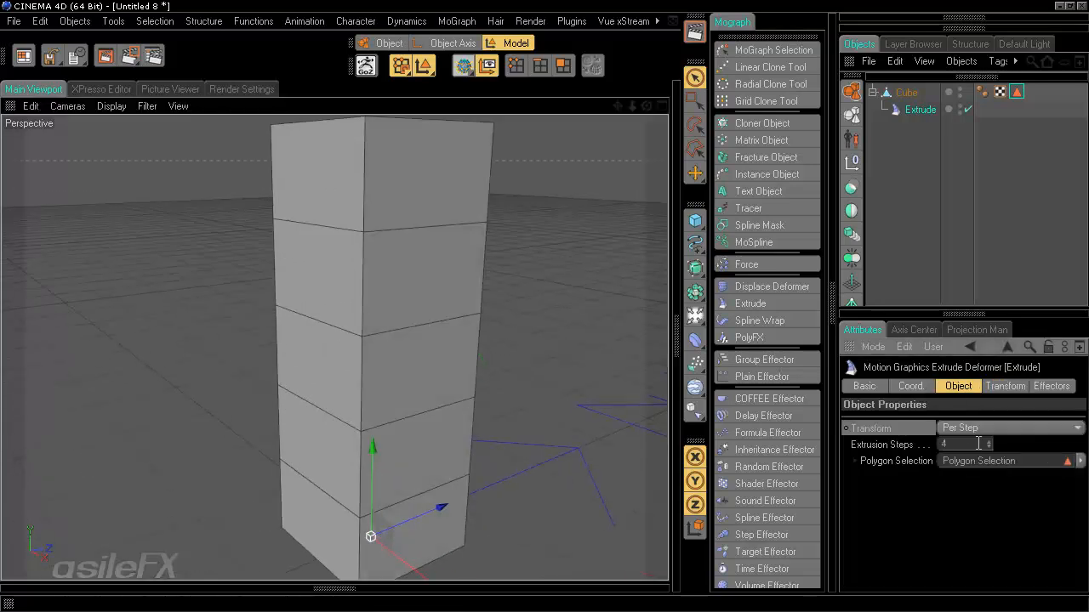
- Set the Extrude deformer's Extrusion Steps to 10
scroll(485, 385, down, 4)
drag(988, 444, 990, 443)
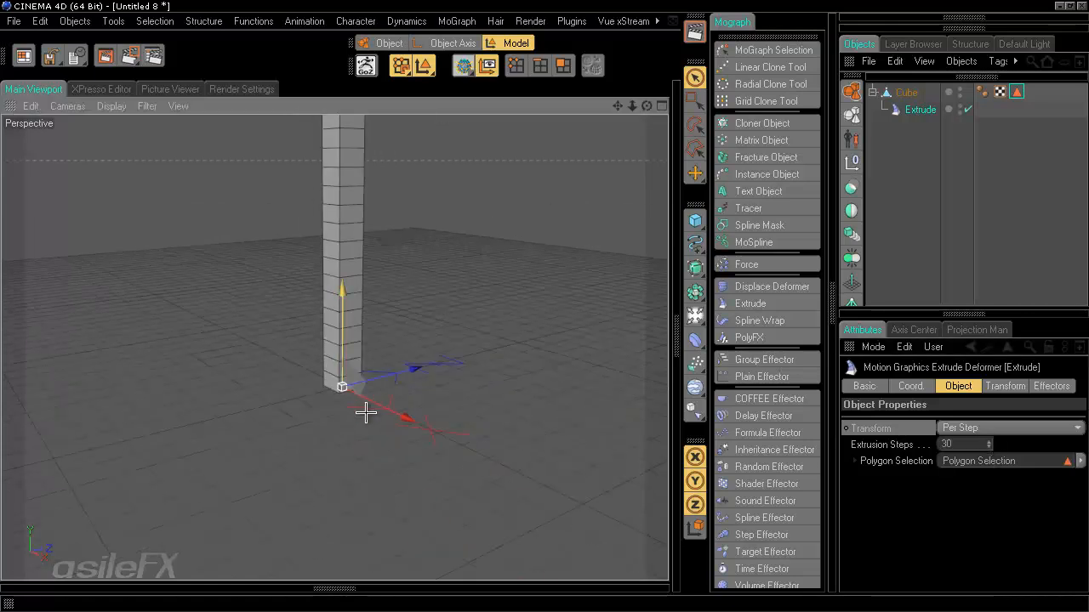
alt+middle_drag(440, 355, 545, 297)
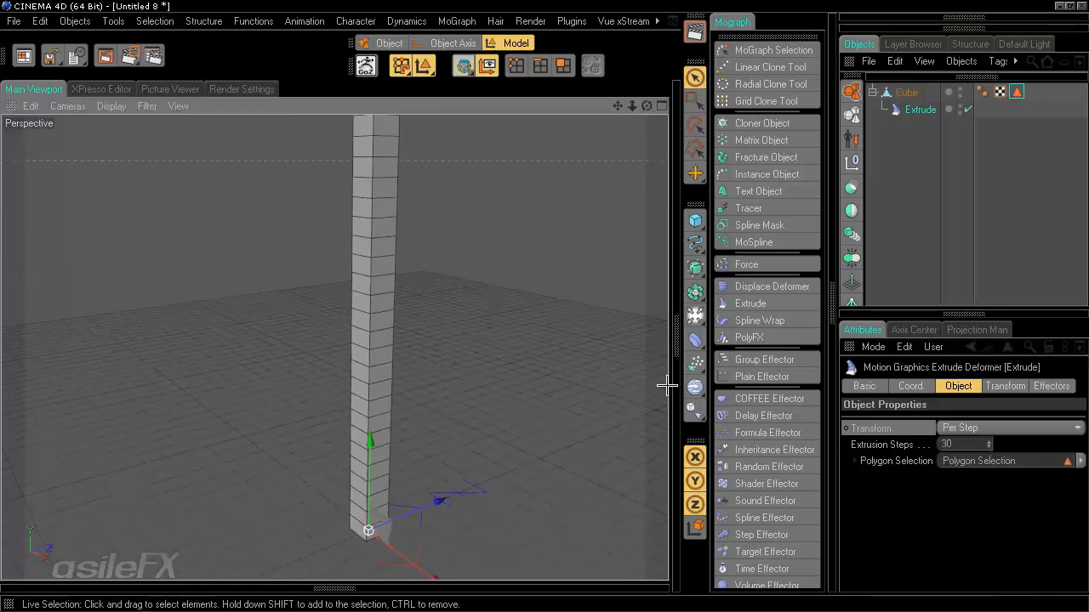
alt+drag(546, 410, 544, 299)
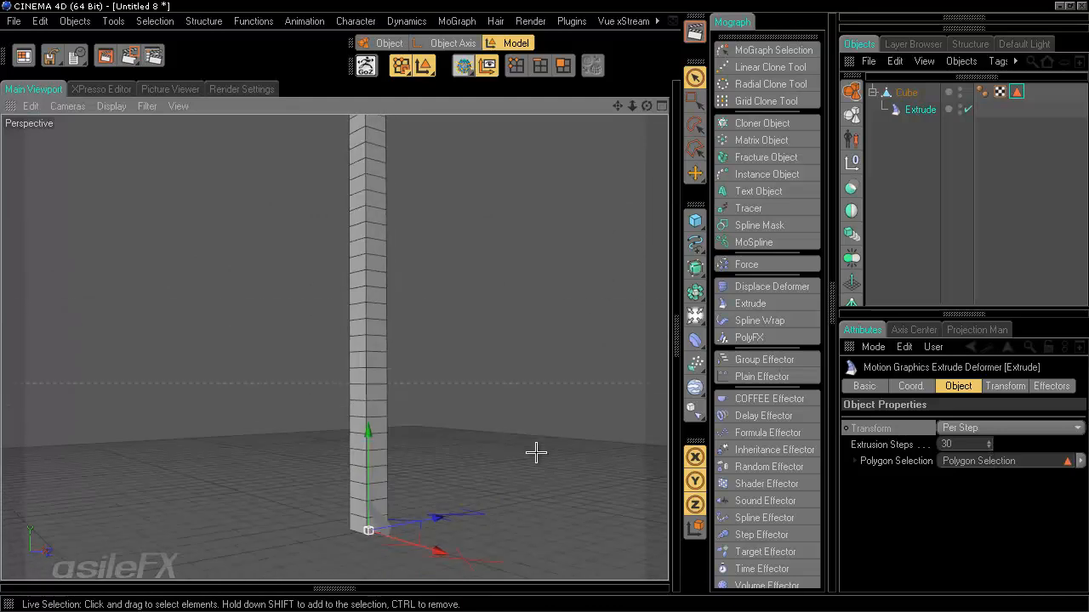
alt+middle_drag(536, 474, 541, 447)
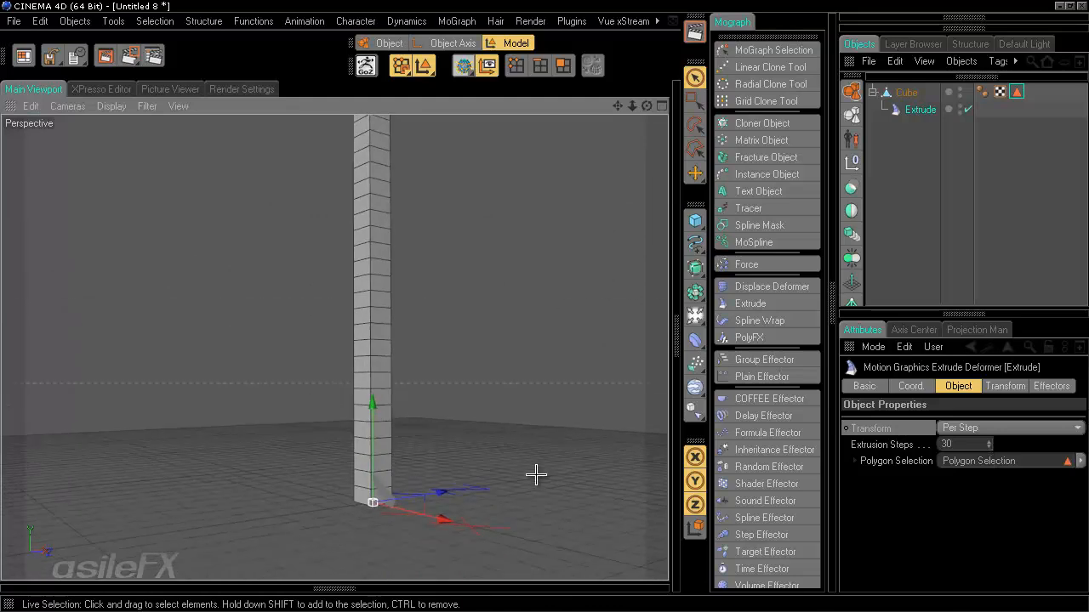
click(962, 446)
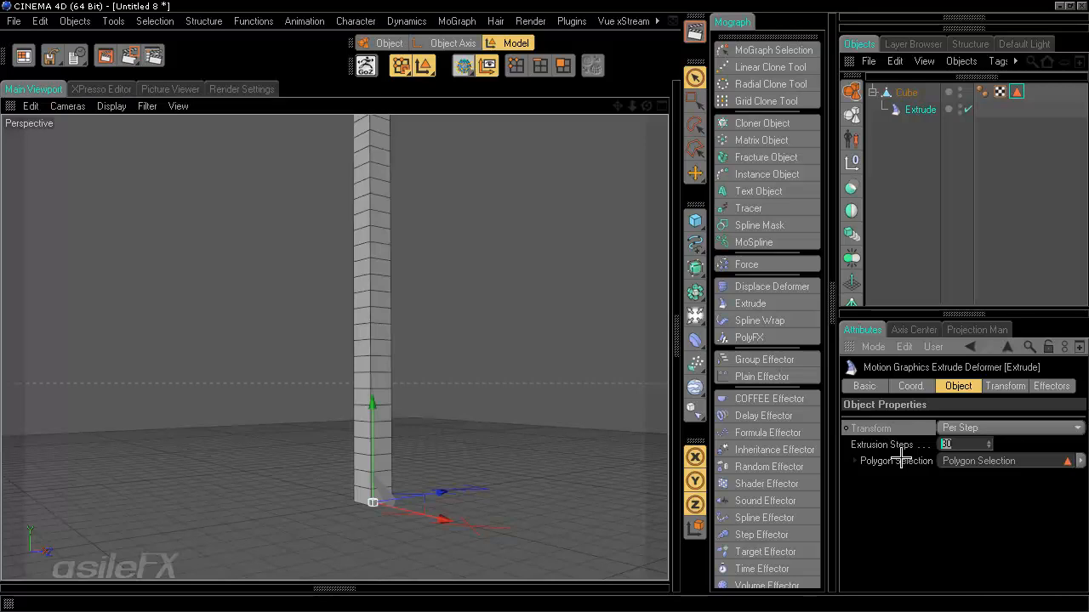
text(0)
key(Return)
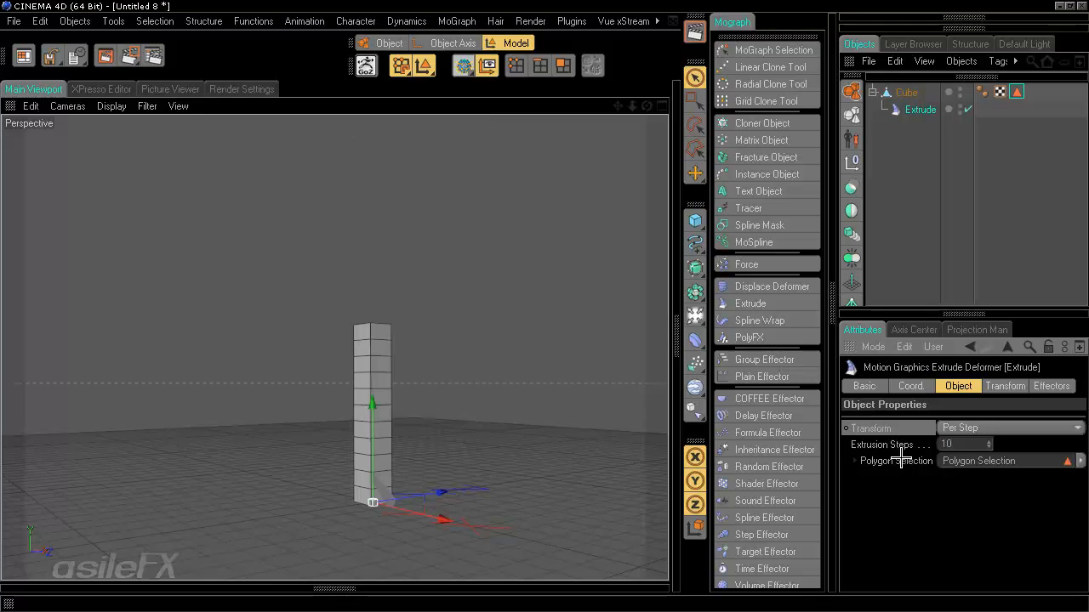
alt+drag(401, 255, 544, 306)
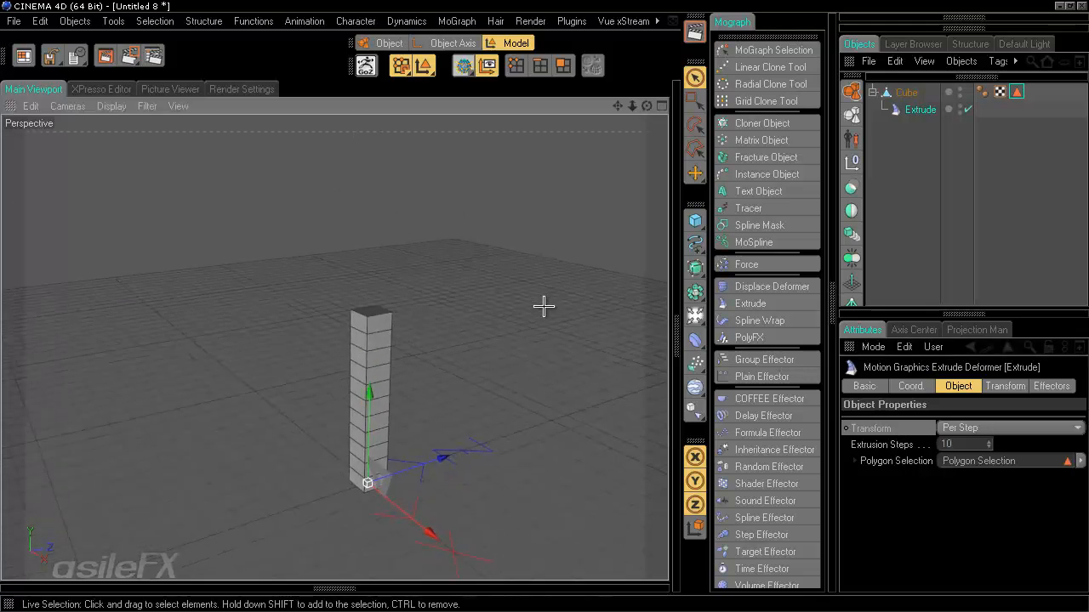
click(961, 441)
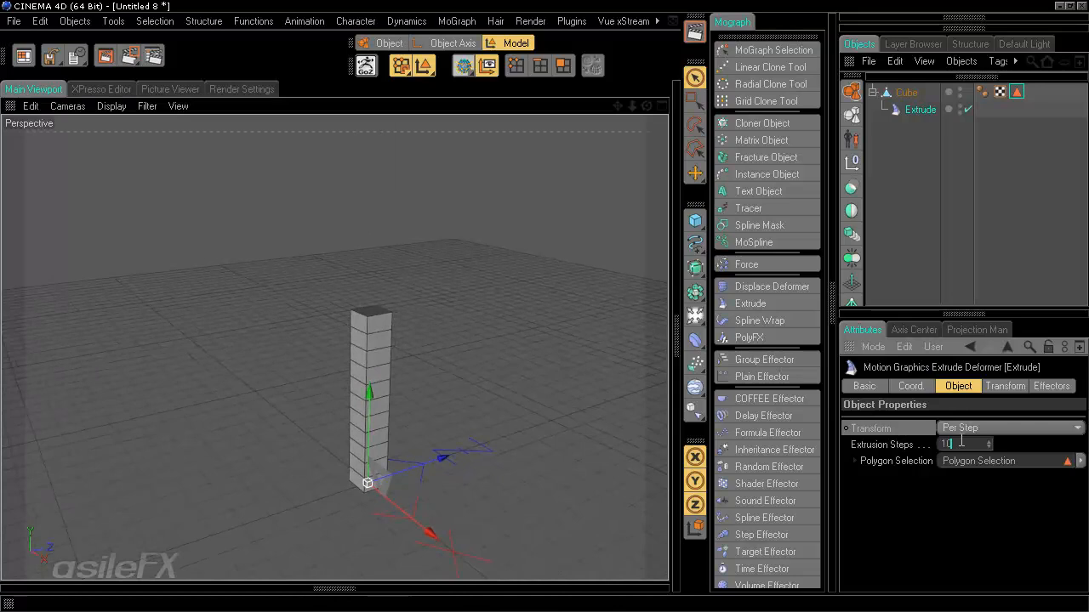
click(898, 176)
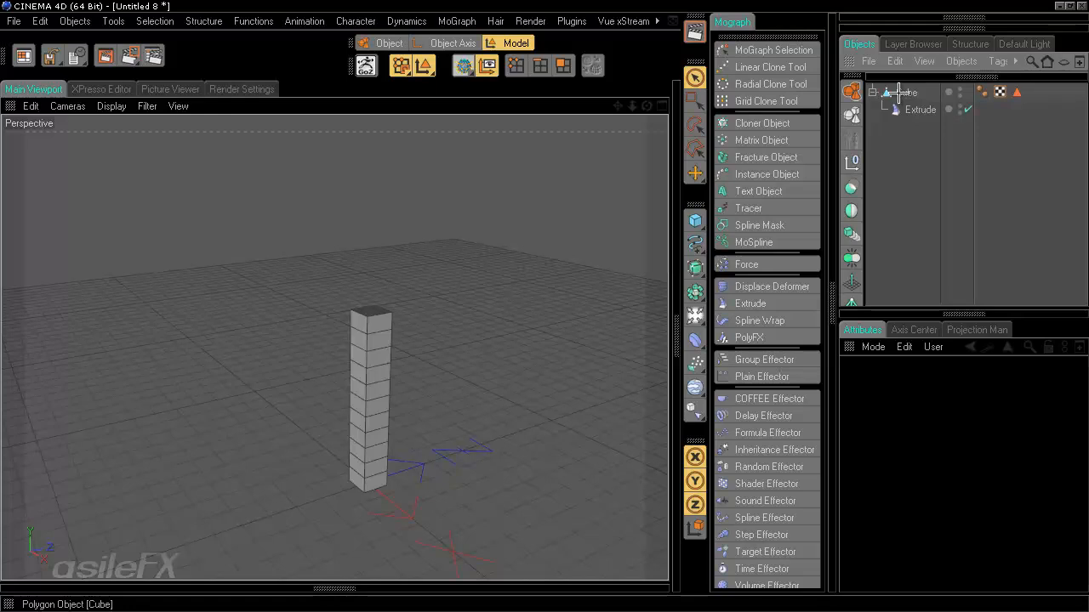
click(920, 111)
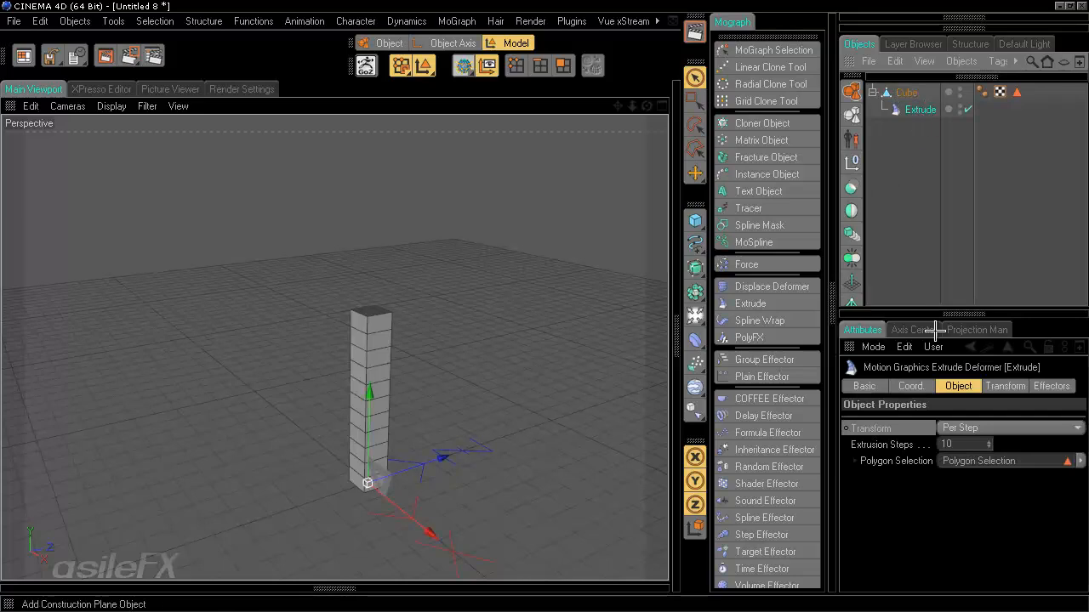
click(956, 442)
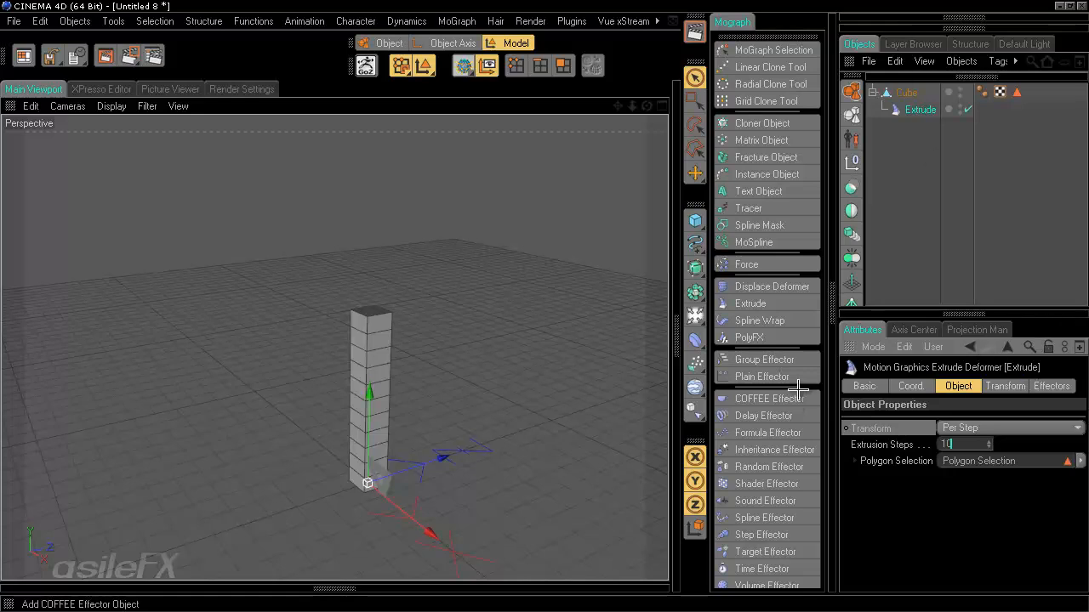
- Add a Random Effector with Position off and confirm it appears in Extrude's Effectors list
click(779, 464)
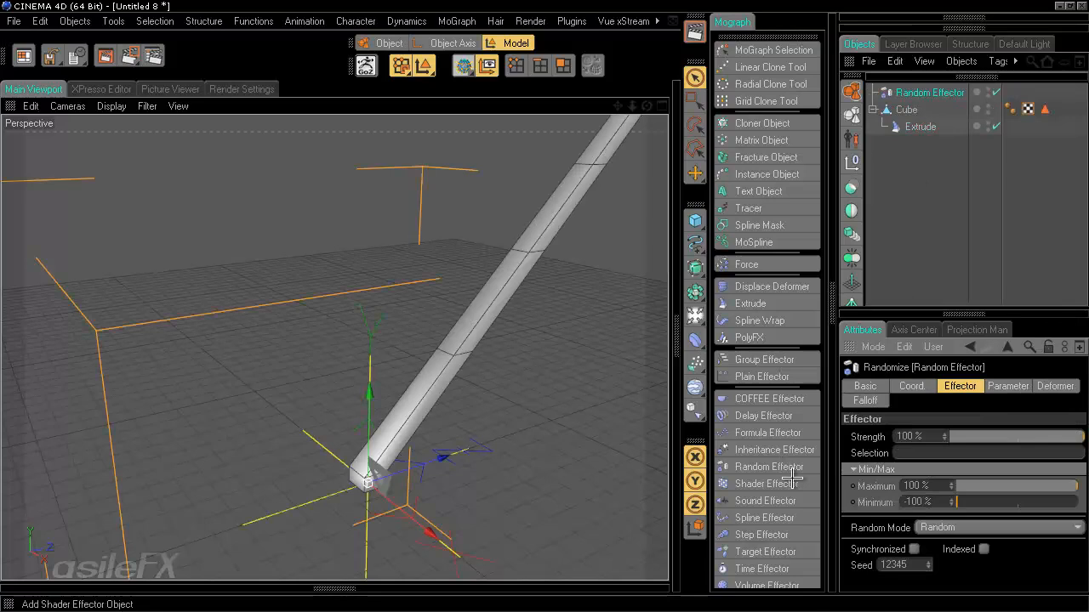
click(1006, 387)
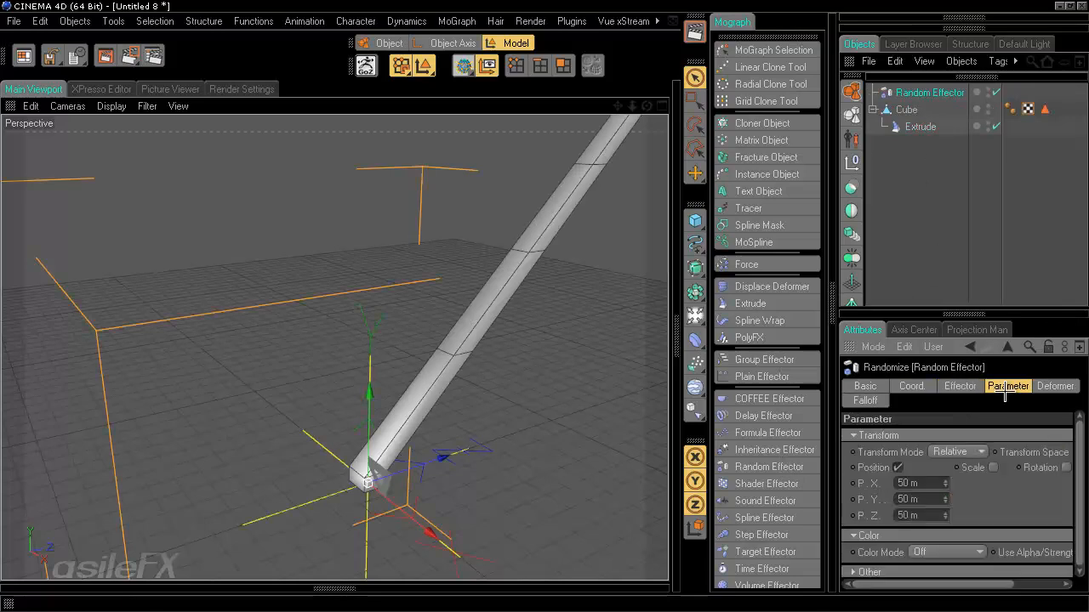
click(897, 467)
click(920, 125)
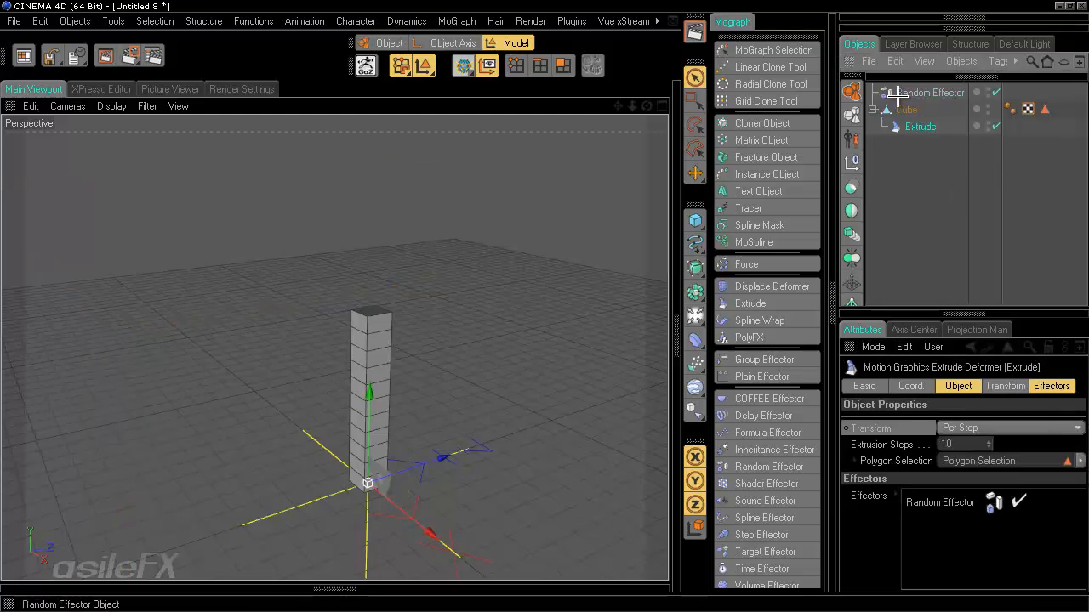
click(1050, 386)
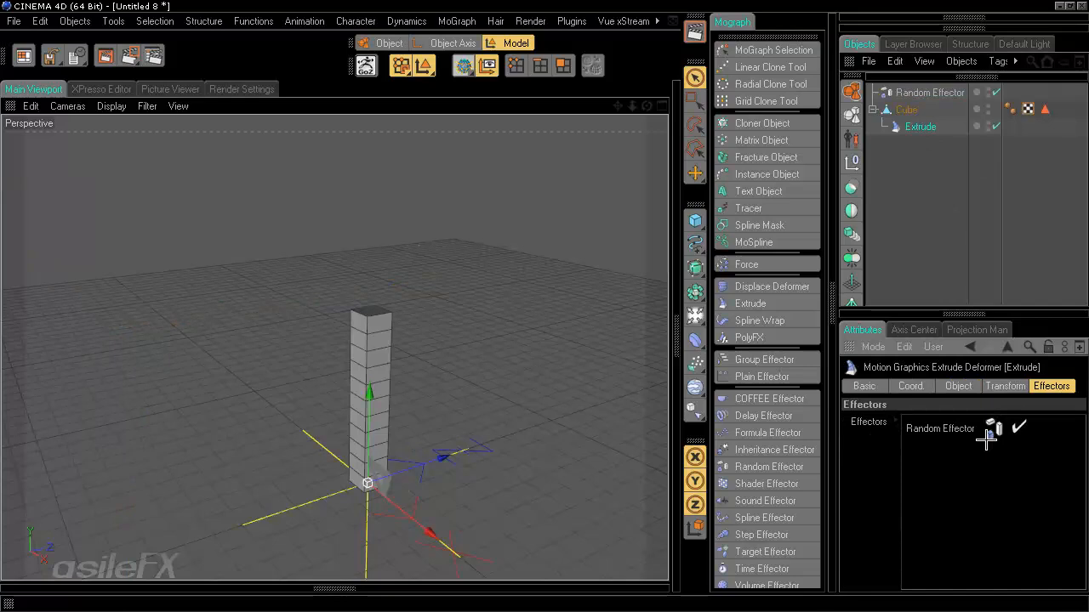
click(932, 191)
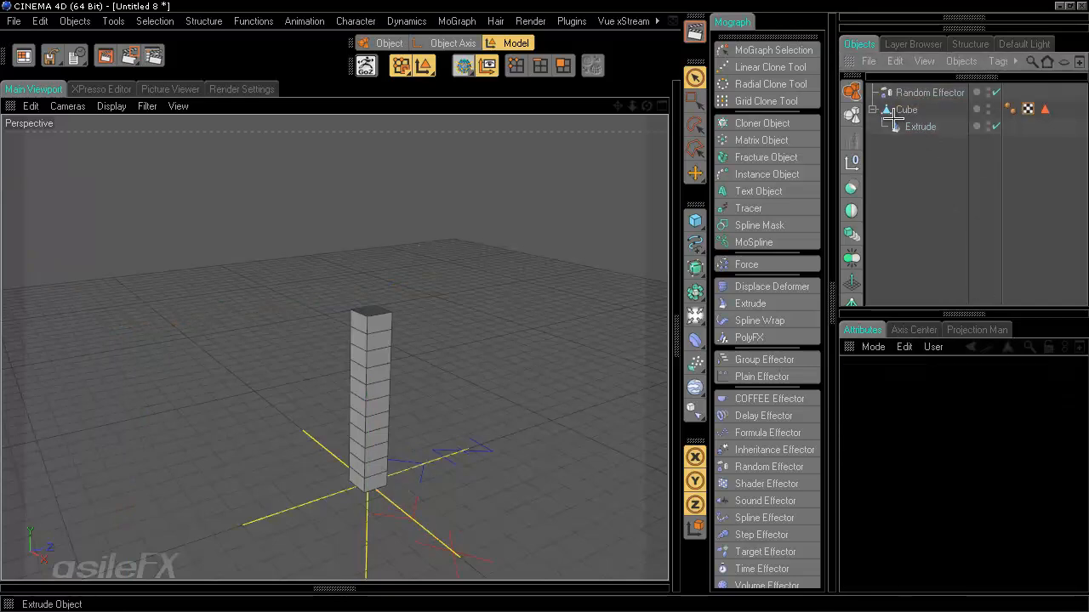
click(905, 109)
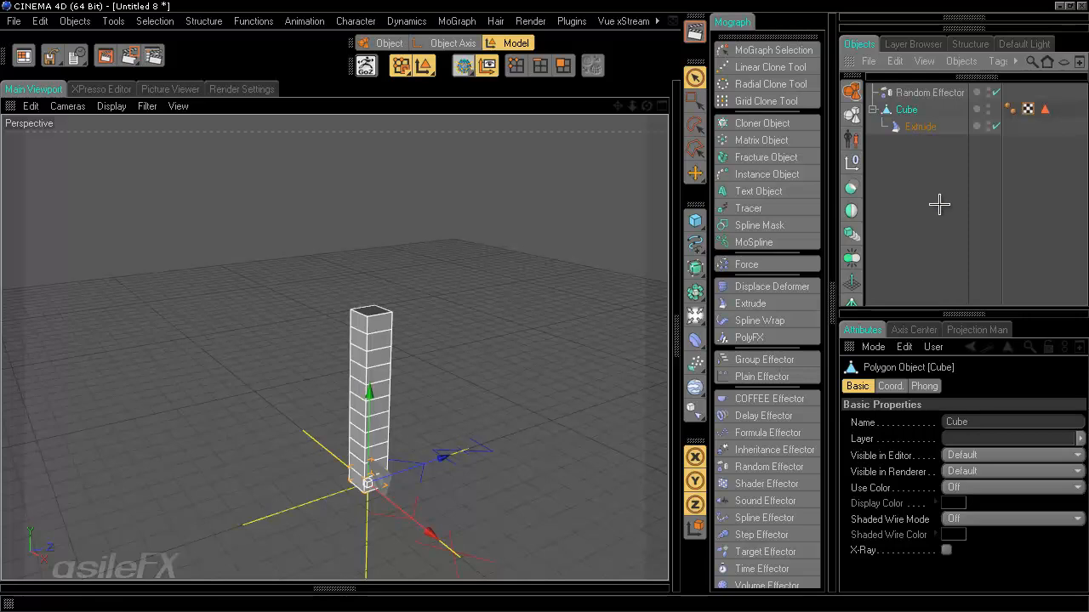
- Duplicate the Cube as Cube.1, create a Null Object, and nest the original Cube in it
key(ctrl+c)
key(ctrl+v)
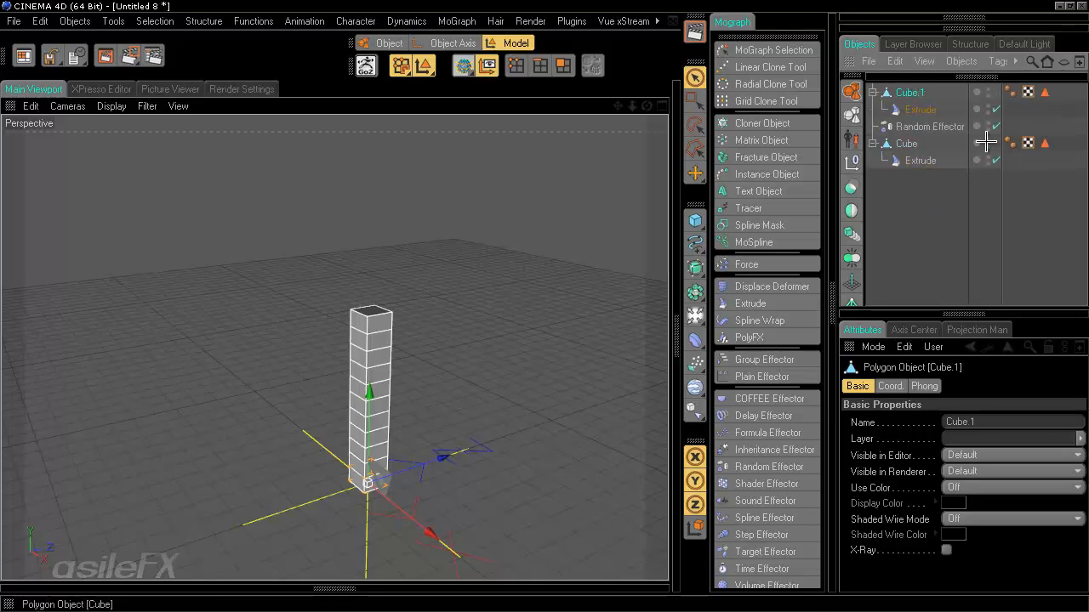
click(852, 161)
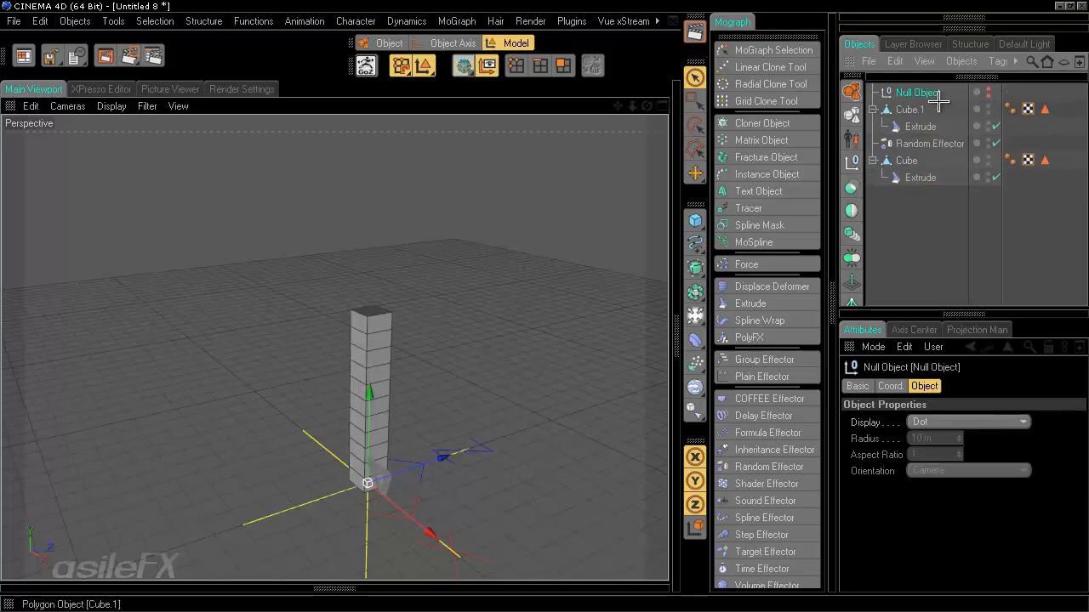
drag(906, 161, 923, 128)
click(930, 229)
alt+middle_drag(415, 281, 545, 304)
- Move the view closer to the towers and select Cube.1
alt+right_drag(545, 304, 443, 298)
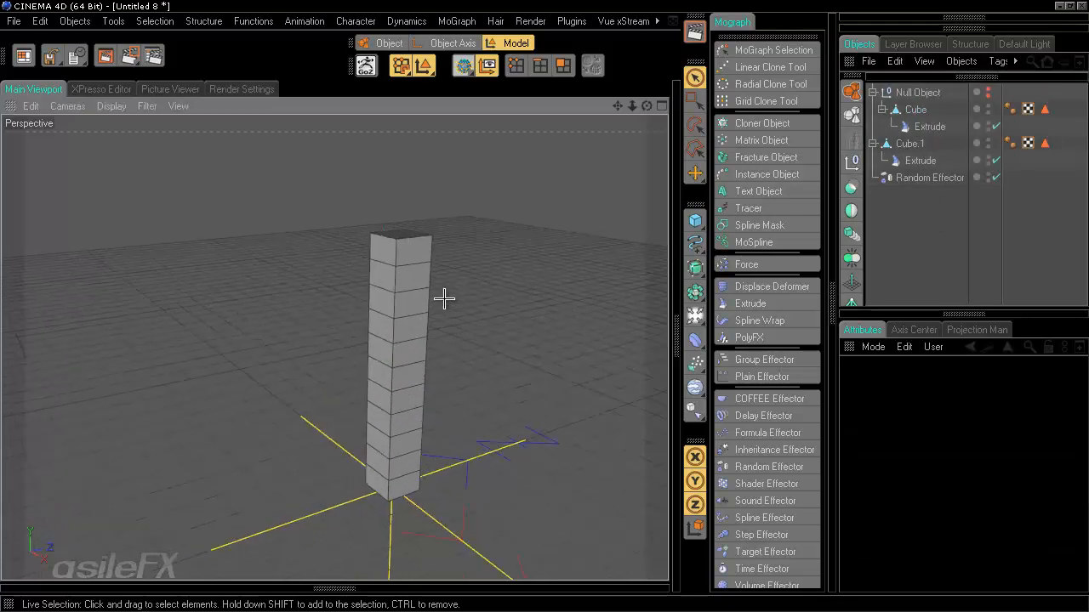
alt+drag(442, 299, 544, 293)
alt+middle_drag(544, 293, 543, 311)
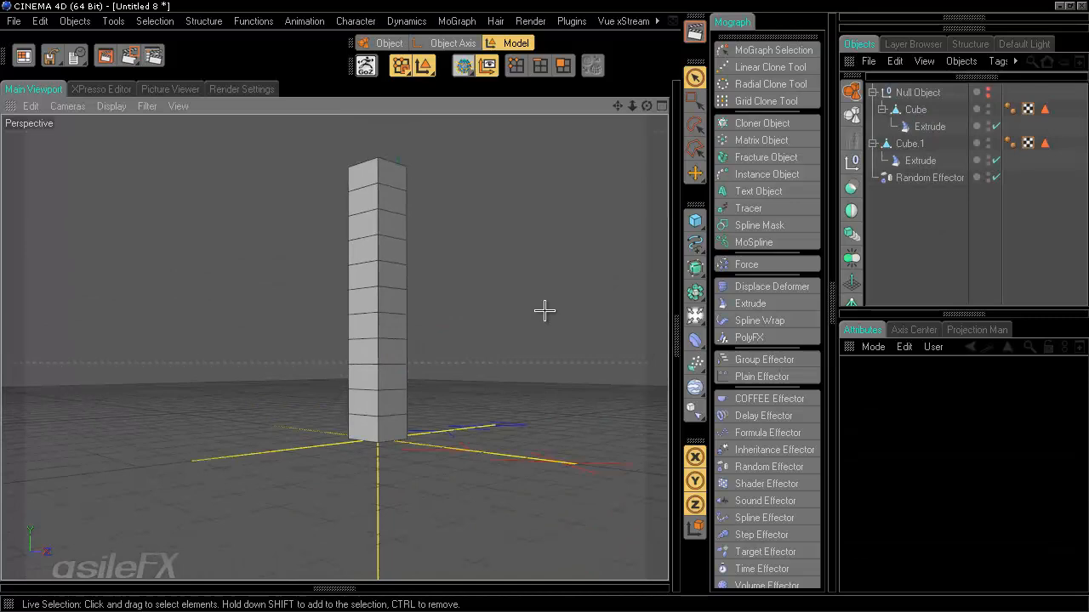
alt+right_drag(495, 458, 490, 457)
alt+middle_drag(491, 457, 540, 302)
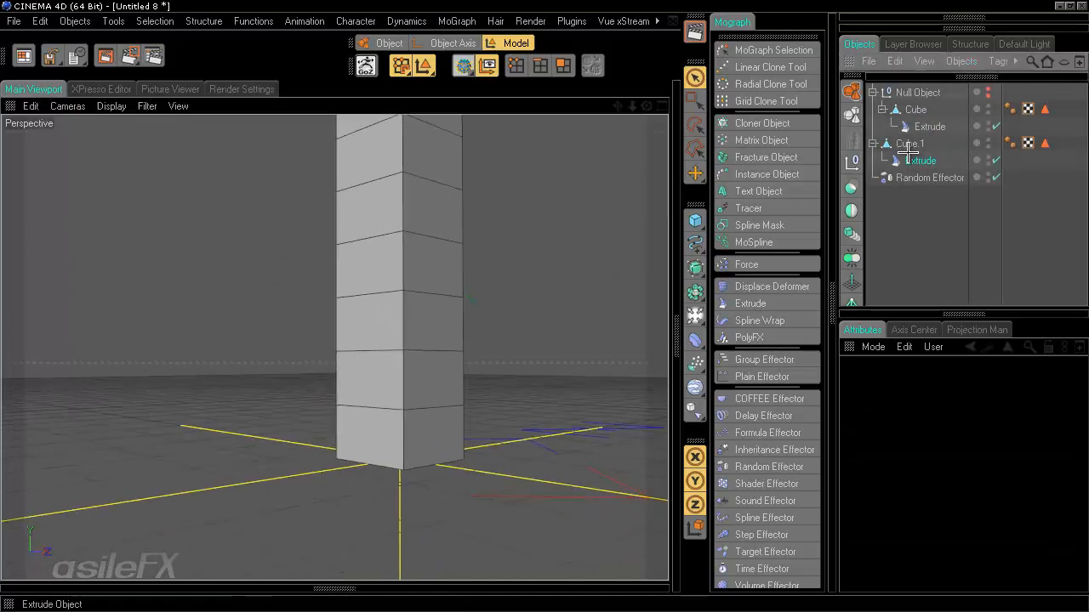
click(920, 160)
click(909, 143)
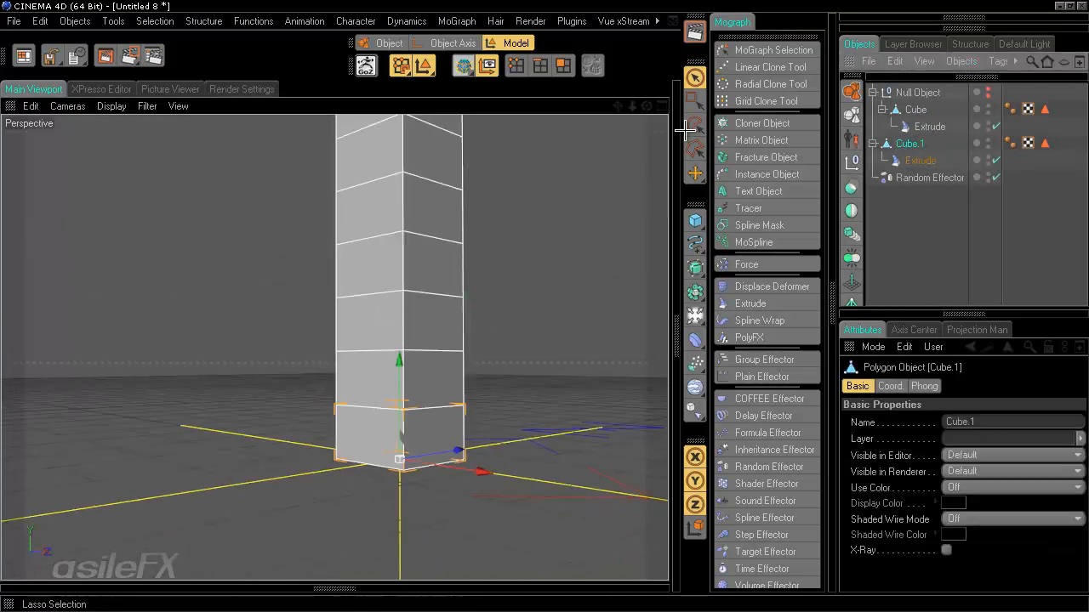
- In Polygon mode, select Cube.1's front face
click(563, 66)
click(361, 433)
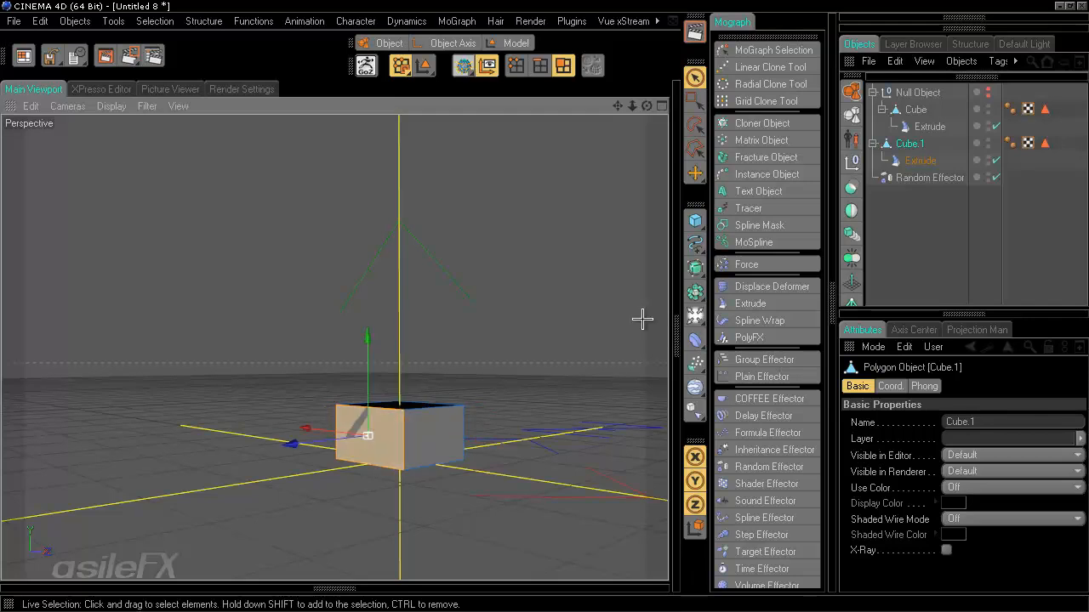
alt+drag(642, 318, 577, 343)
alt+drag(311, 444, 596, 374)
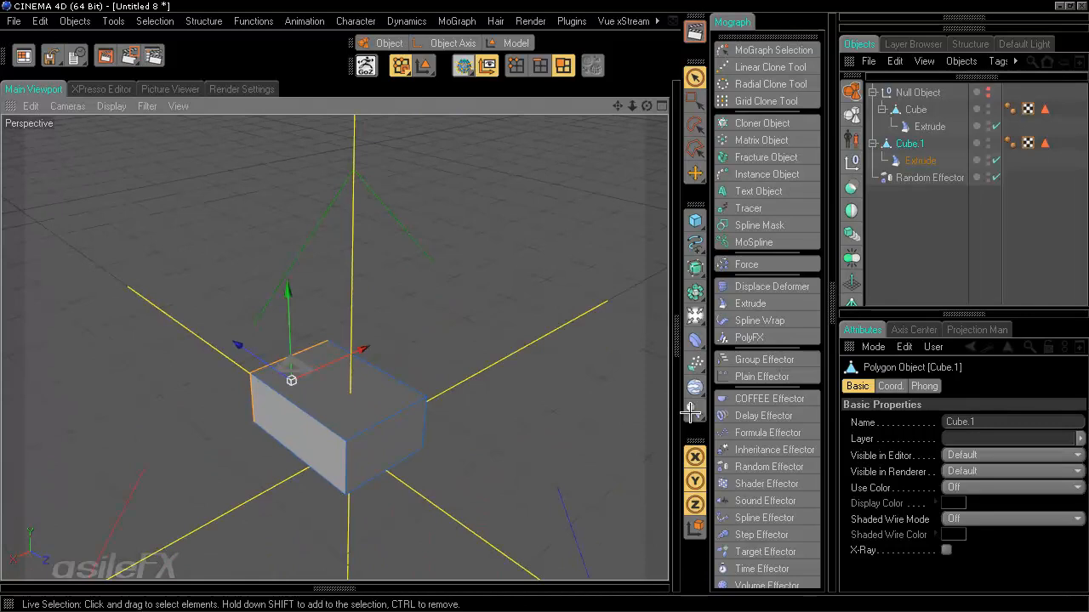
alt+drag(467, 340, 353, 393)
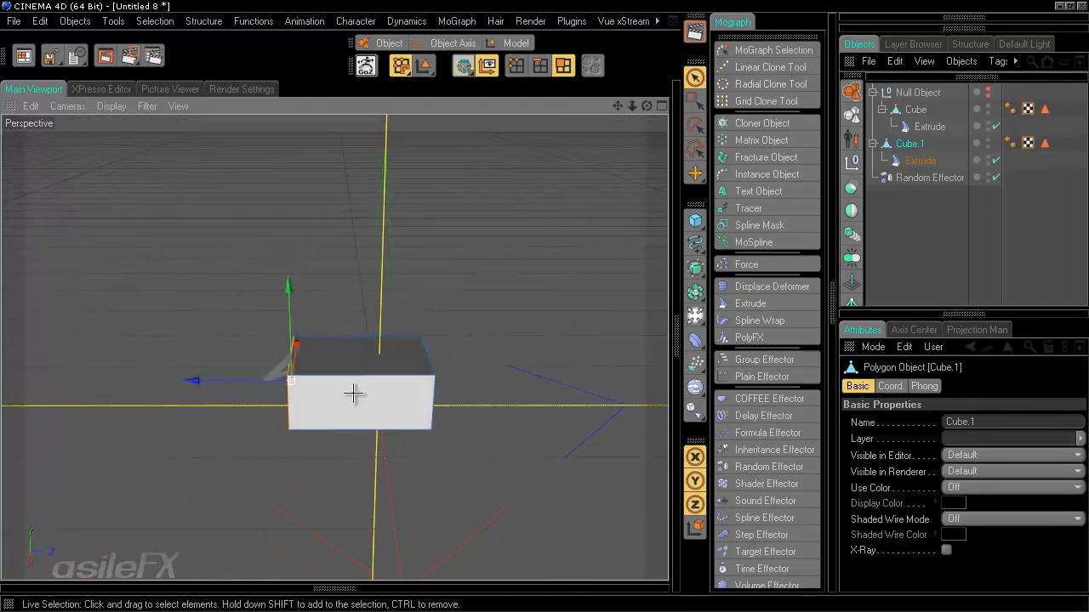
- Enter -10 m for Position Z in Coordinates, then deselect everything
click(962, 312)
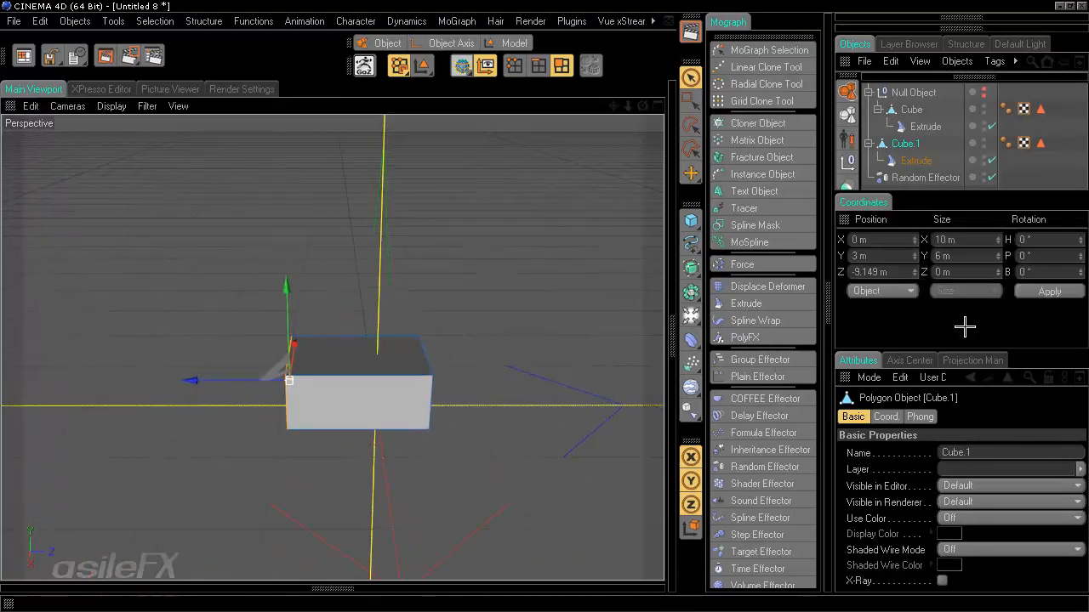
double_click(899, 271)
text(-10)
key(Return)
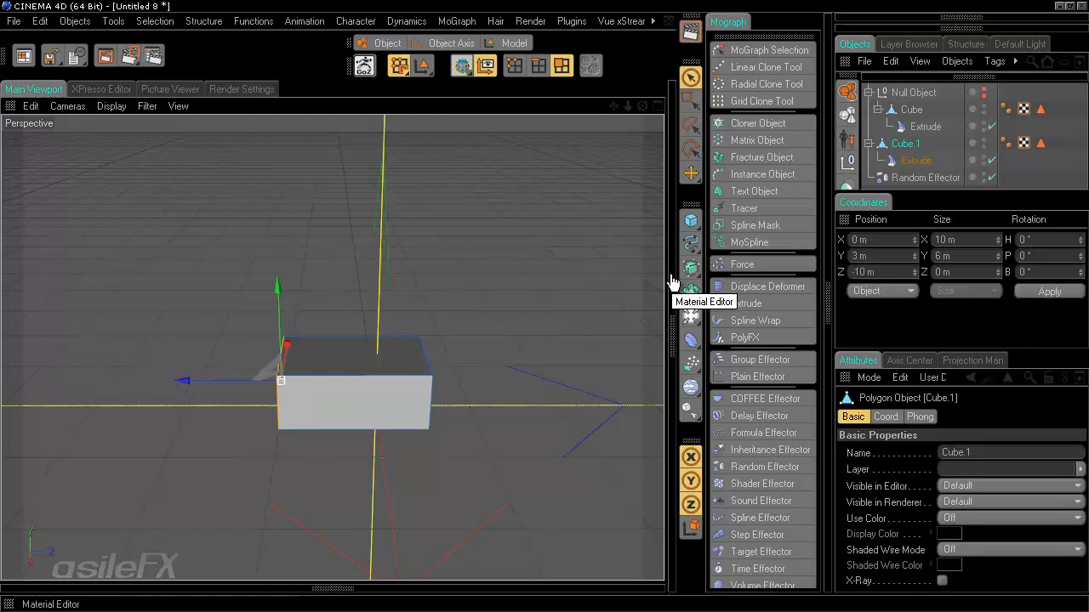
alt+drag(491, 319, 543, 305)
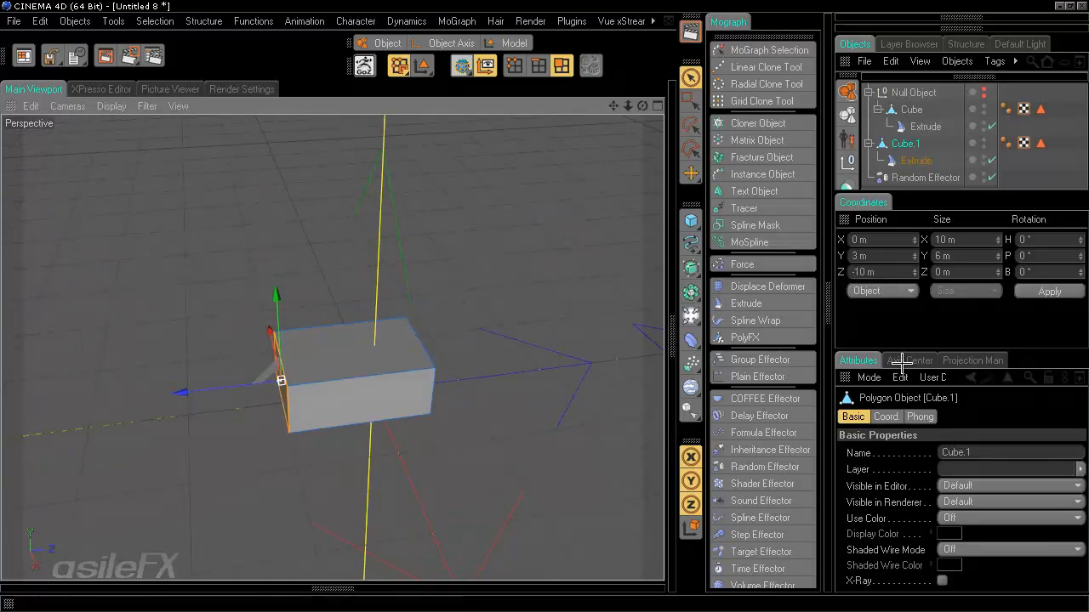
ctrl+click(846, 220)
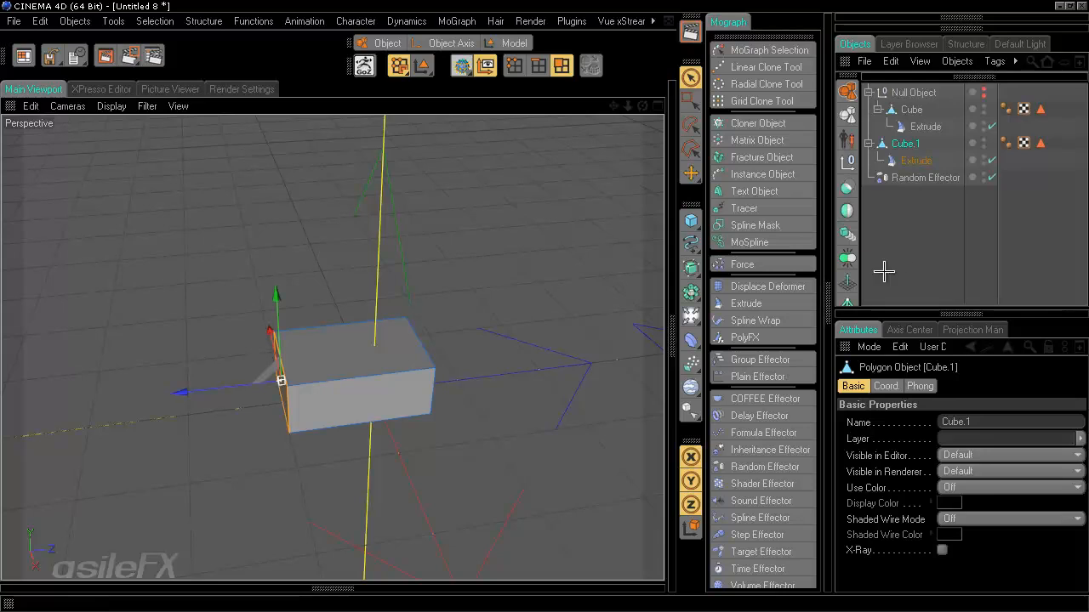
click(915, 226)
click(909, 147)
click(926, 225)
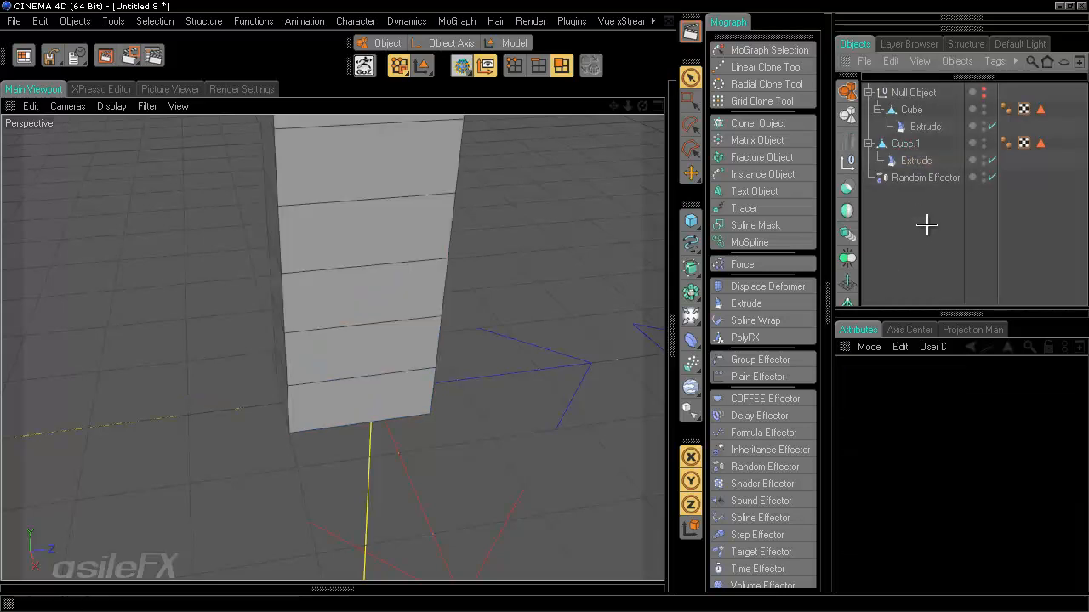
scroll(531, 289, up, 3)
scroll(539, 304, down, 5)
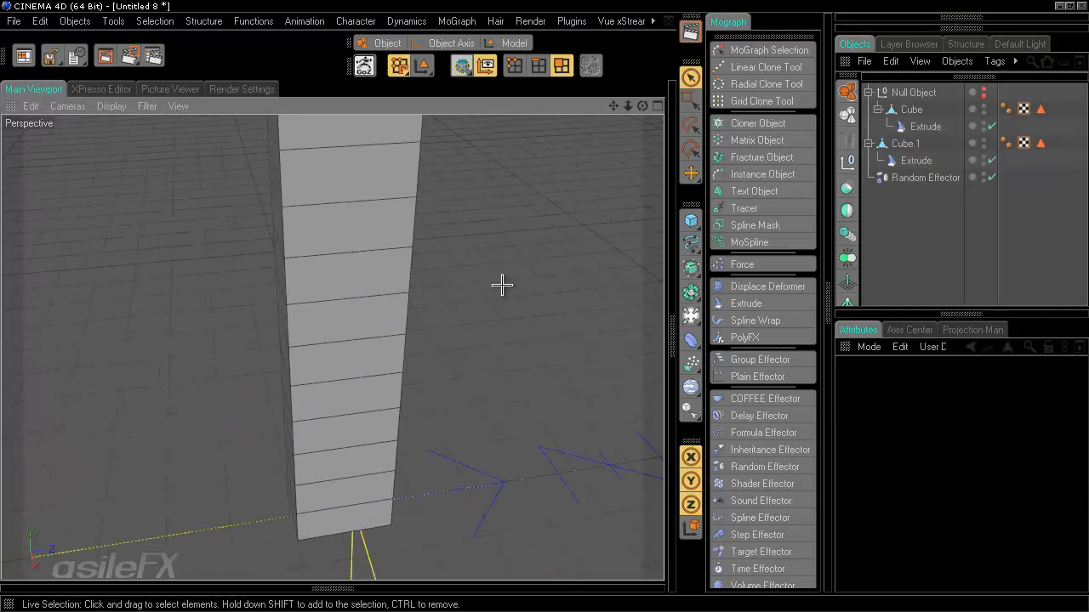
- Paste a copy of the Cube and move Cube.1 into the Null Object
alt+drag(502, 285, 542, 303)
alt+middle_drag(542, 303, 427, 261)
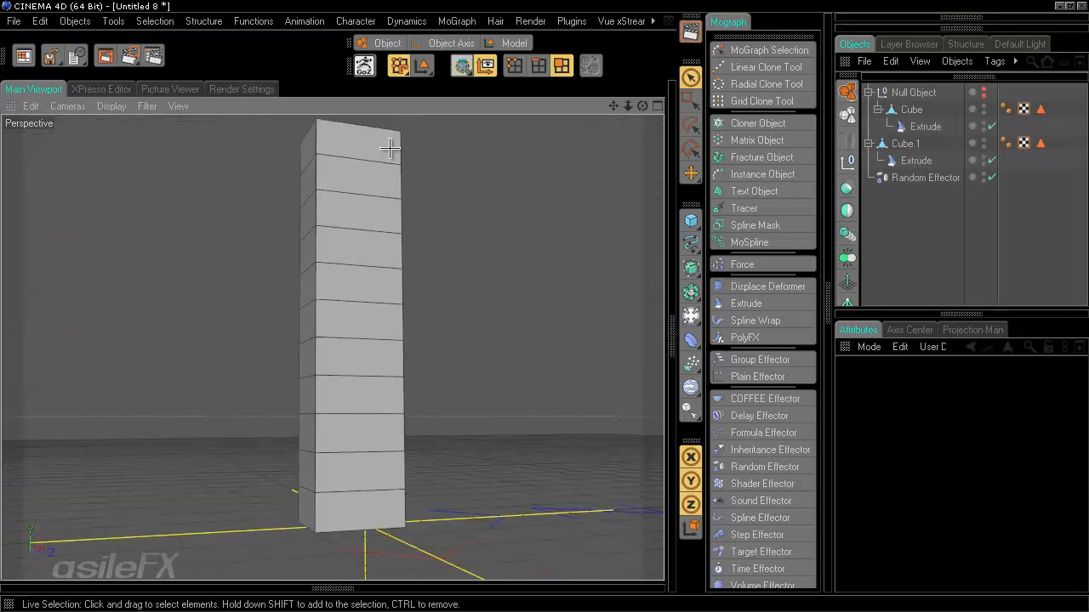
click(905, 143)
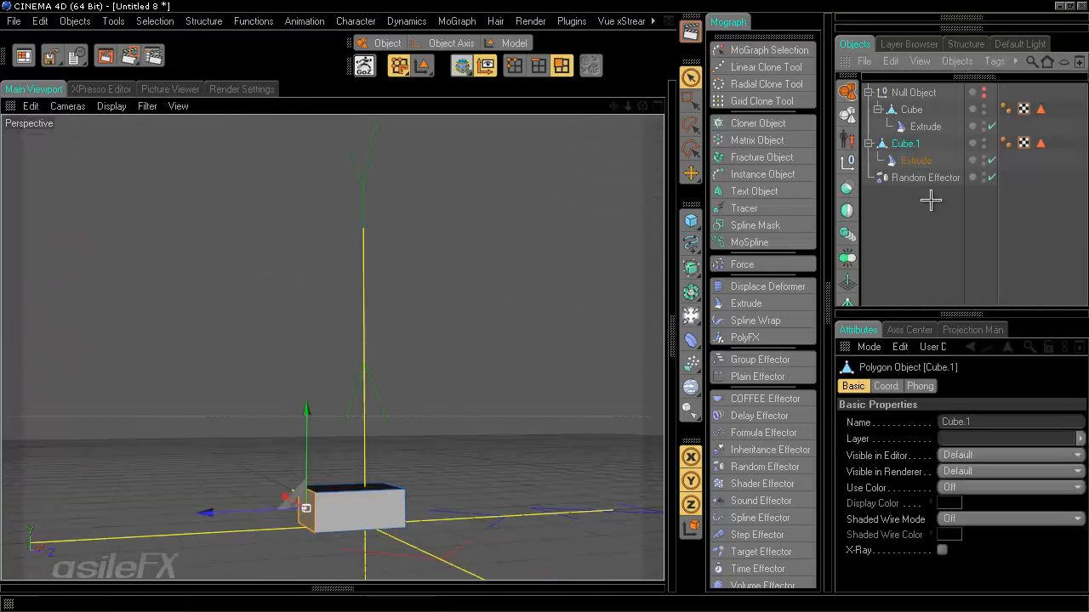
key(ctrl+v)
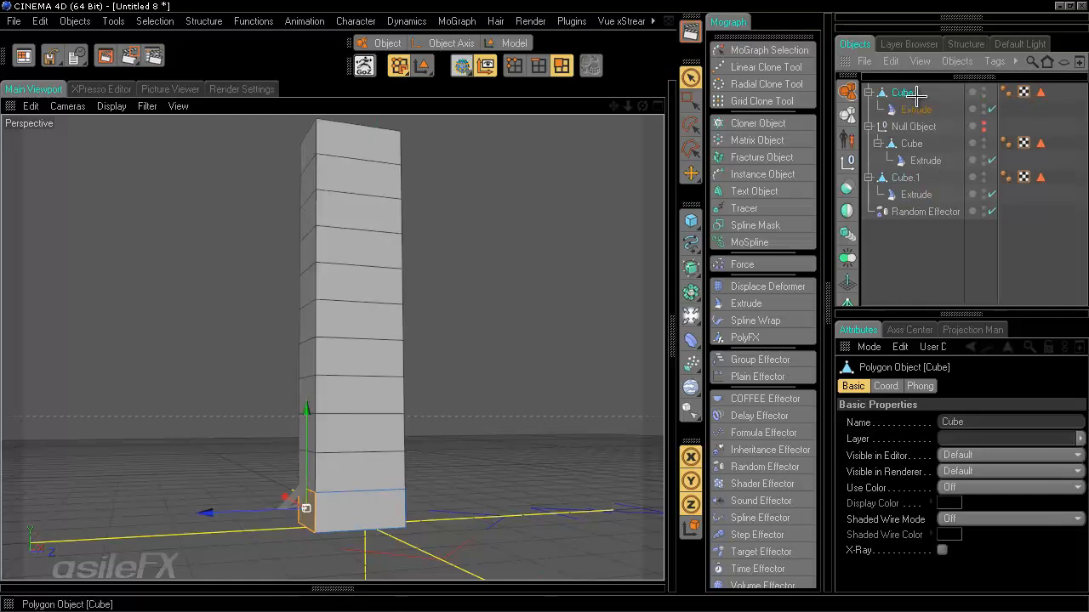
key(Delete)
click(914, 111)
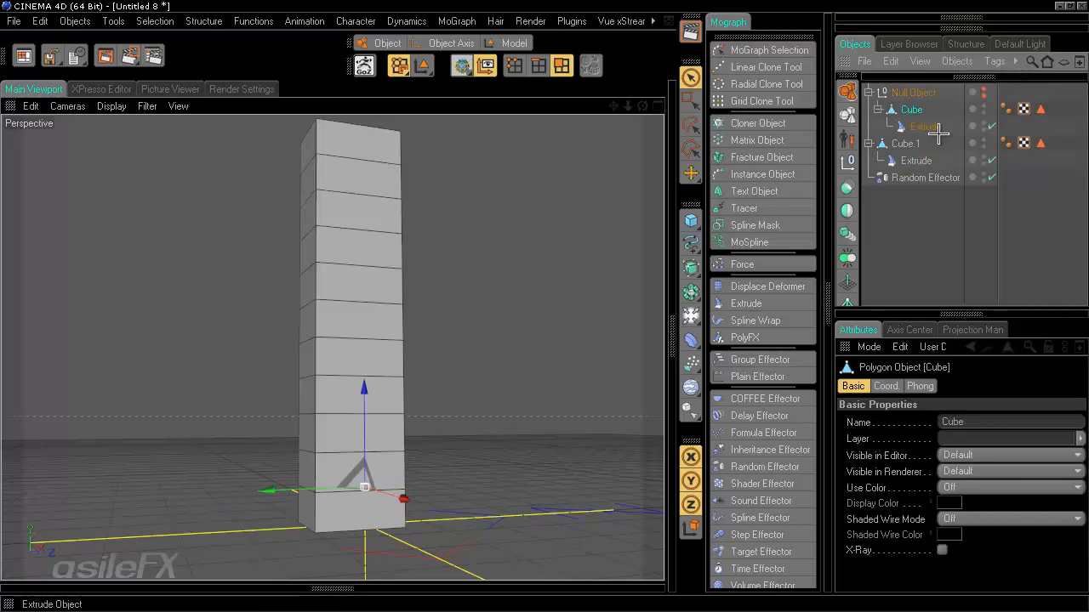
key(ctrl+v)
drag(915, 179, 910, 129)
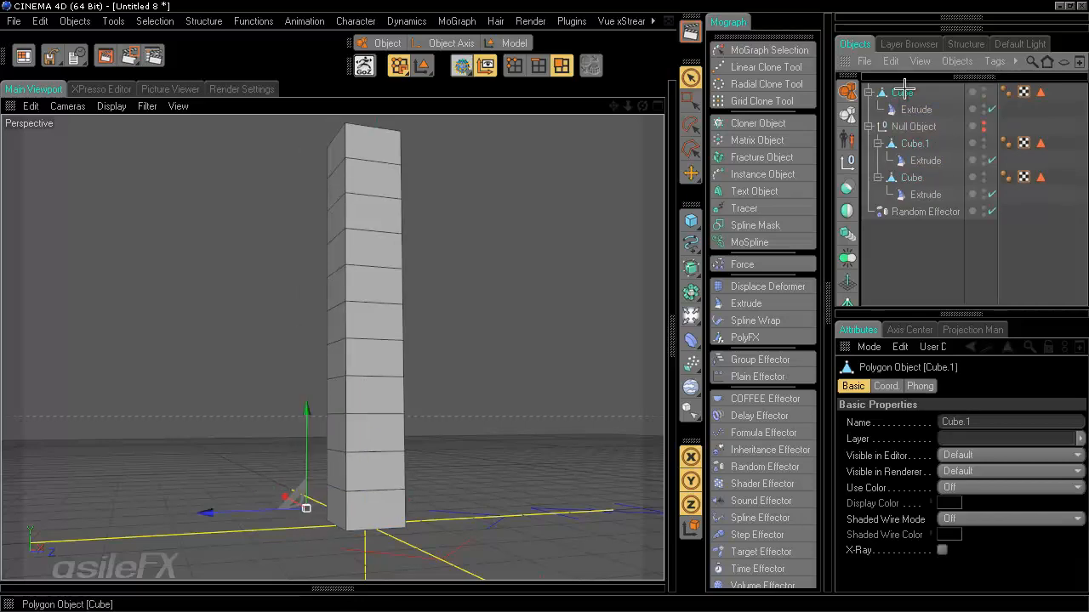
- Pull the new cube's side polygon out along Z to lengthen its base, then nest it under the Null Object
click(901, 92)
alt+drag(522, 320, 425, 387)
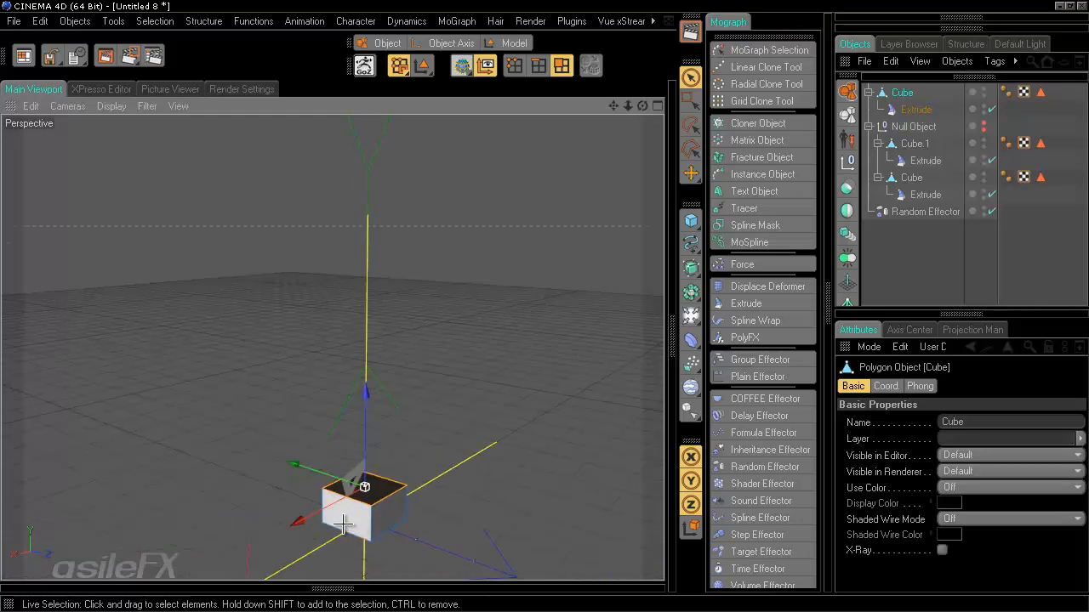
click(345, 522)
drag(301, 534, 269, 551)
alt+drag(481, 444, 544, 304)
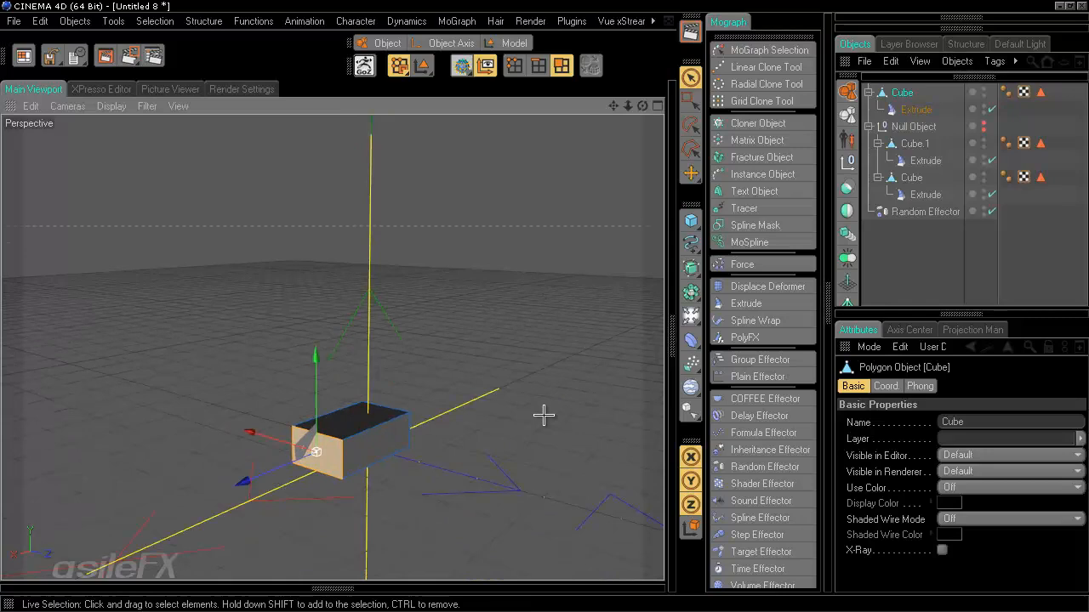
click(449, 43)
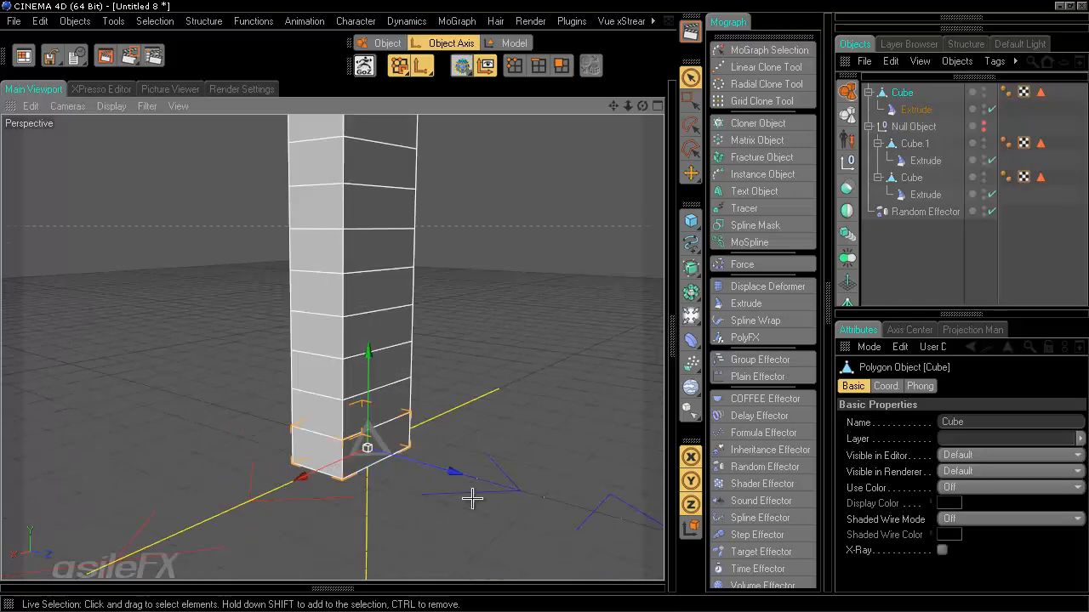
alt+drag(464, 366, 553, 299)
click(934, 264)
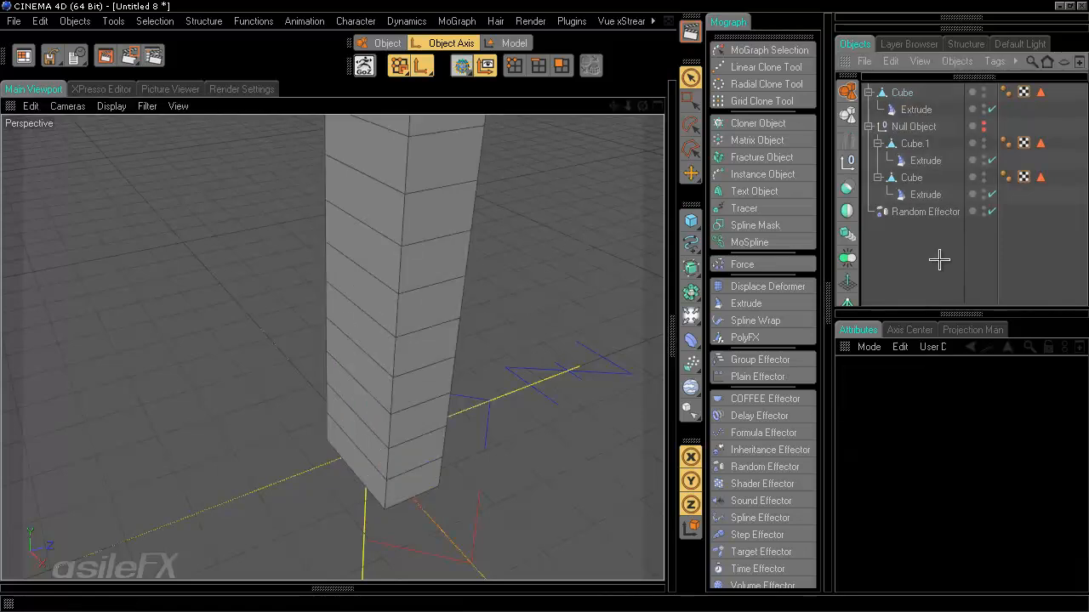
drag(905, 92, 914, 127)
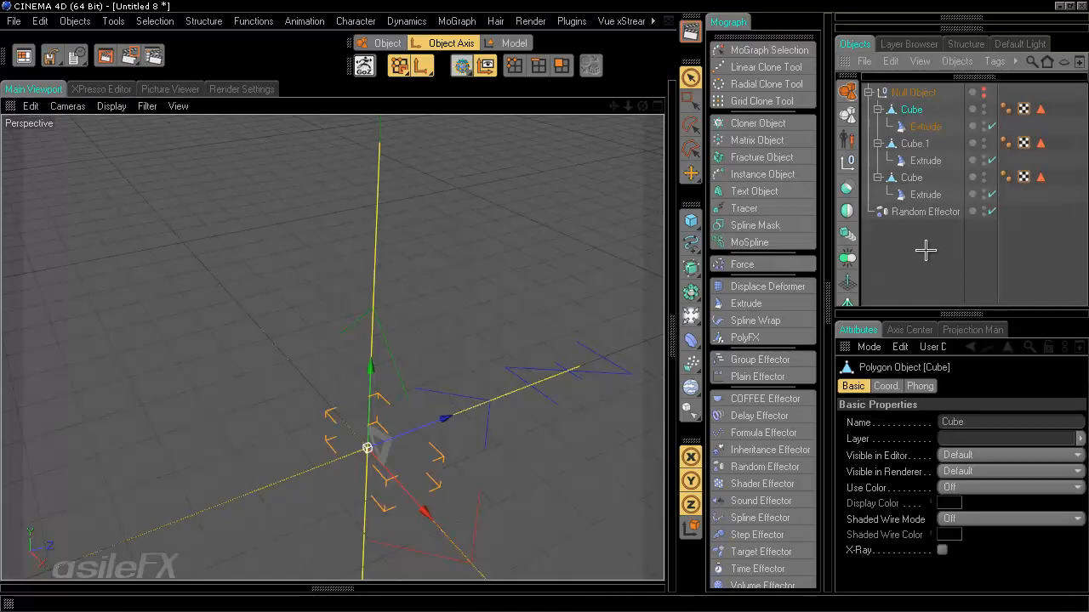
- Move the Cube and Extrude items out of the Null Object
shift+click(911, 177)
drag(914, 109, 929, 274)
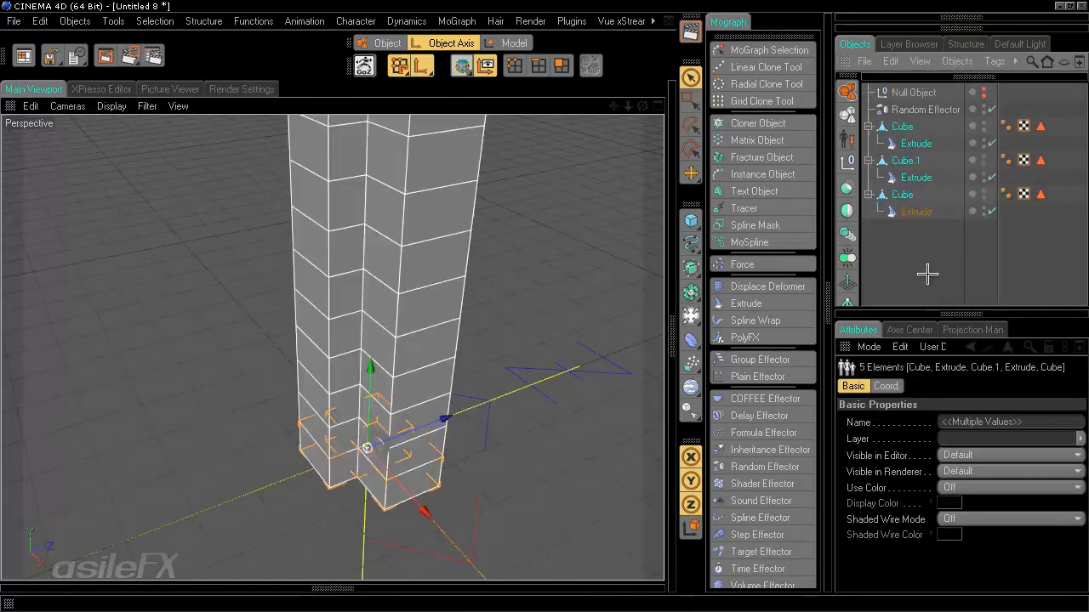
click(932, 270)
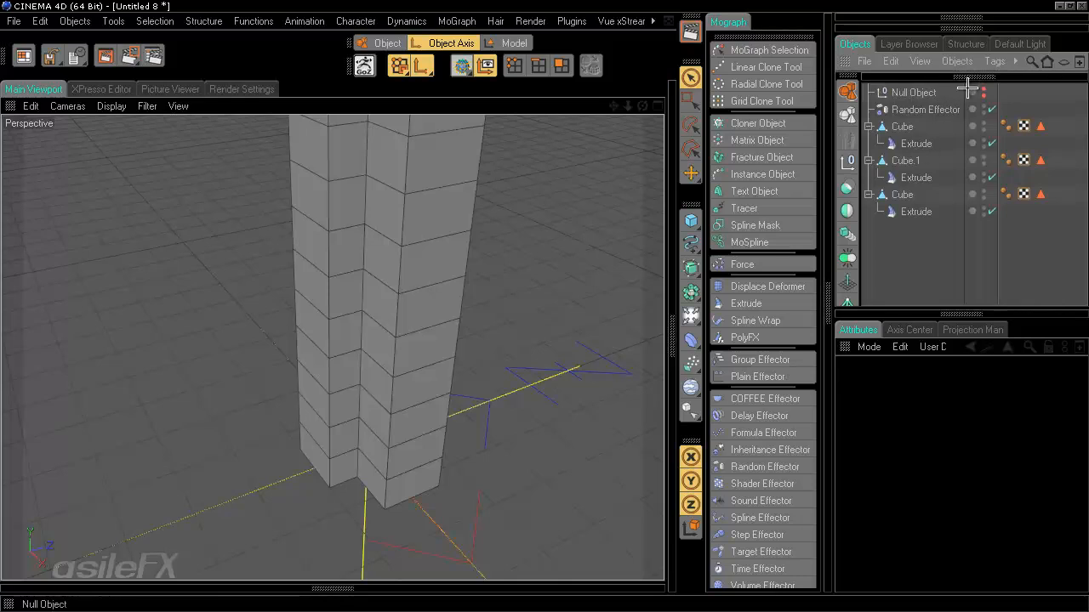
scroll(389, 387, down, 4)
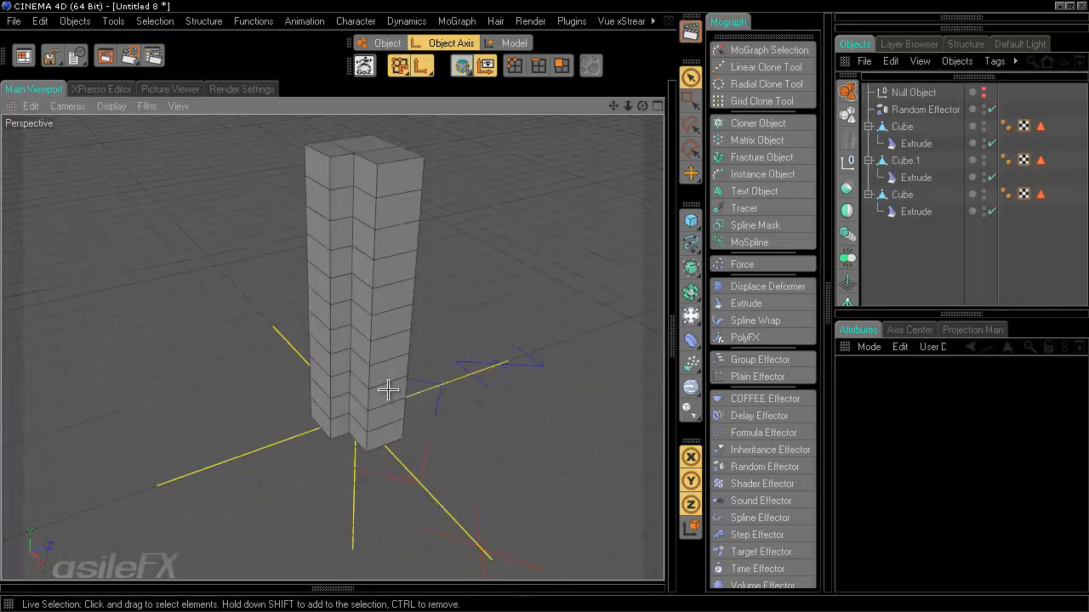
alt+middle_drag(390, 386, 544, 307)
alt+drag(545, 307, 544, 303)
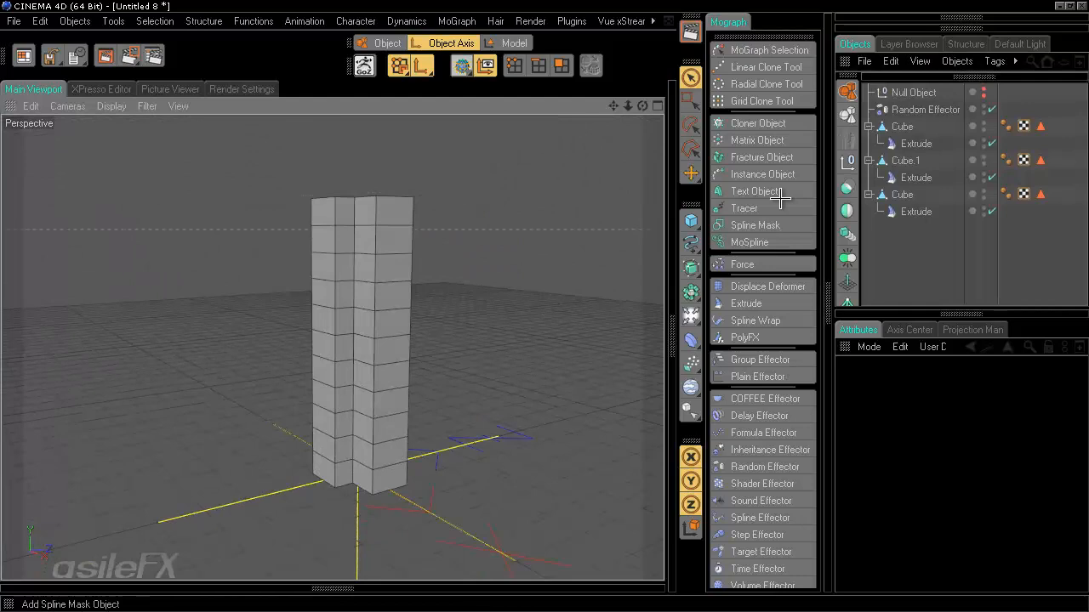
- Add a MoGraph Cloner Object, put the three cubes inside it, and collapse their hierarchies
click(758, 123)
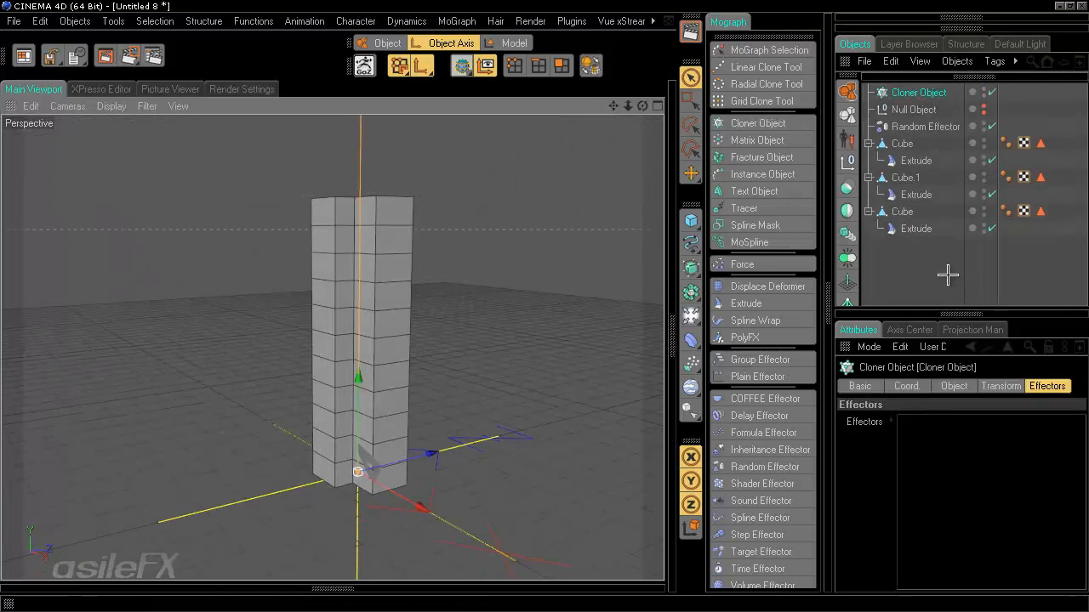
click(903, 144)
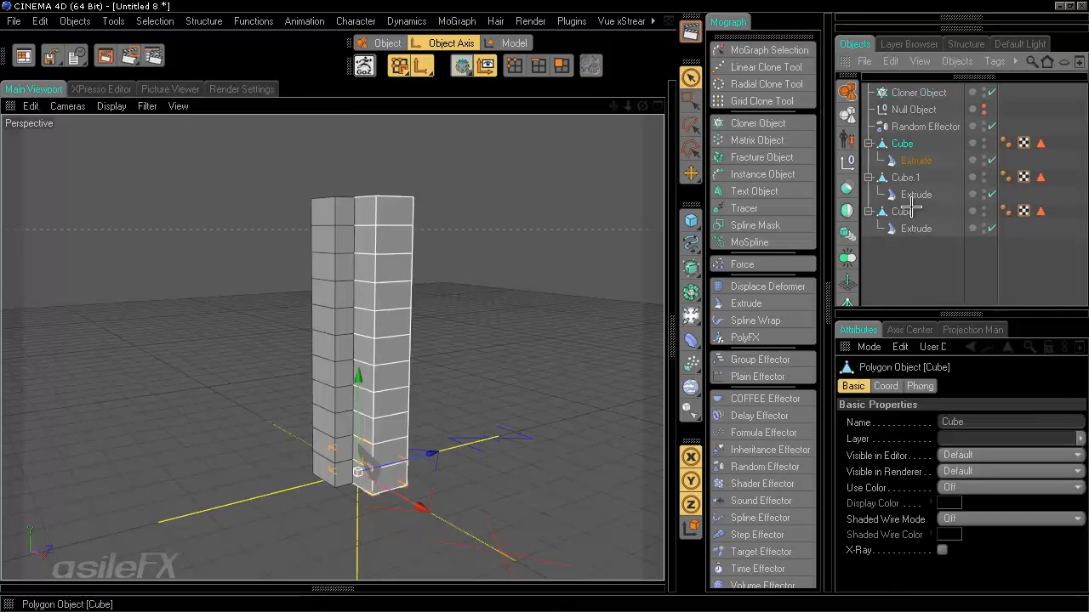
shift+click(903, 208)
drag(904, 145, 907, 94)
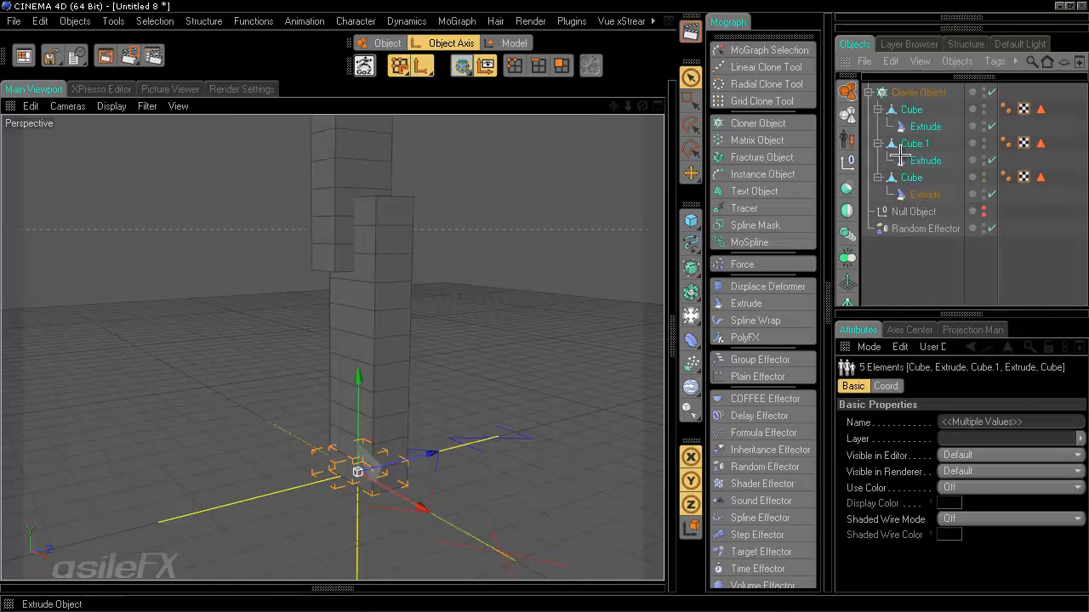
click(878, 143)
click(877, 160)
click(878, 109)
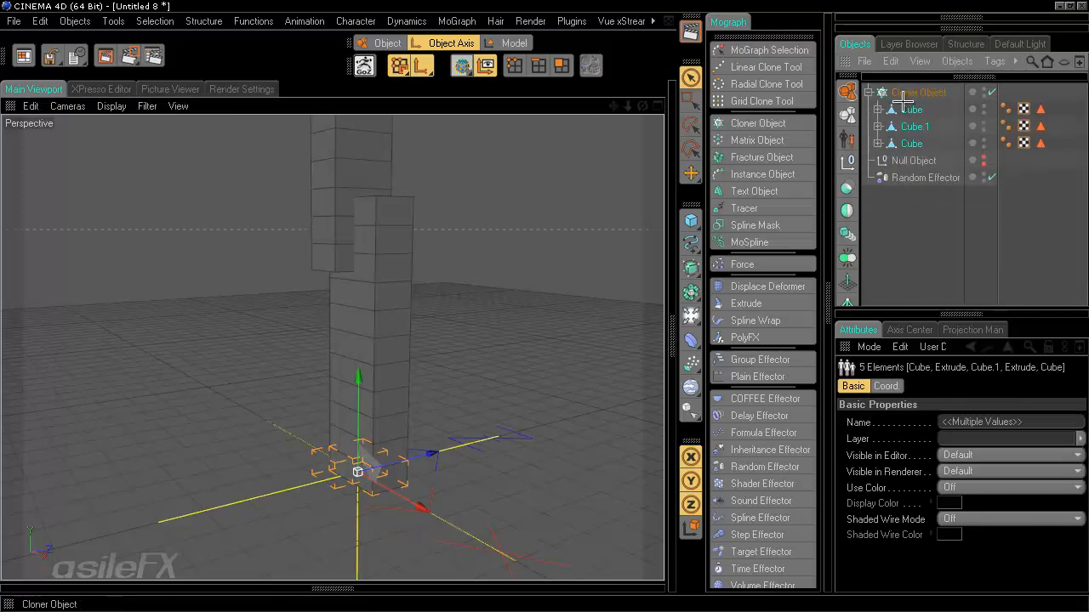
click(904, 205)
- Switch the Cloner to Grid Array mode with a count of 2 × 1 × 2
click(919, 92)
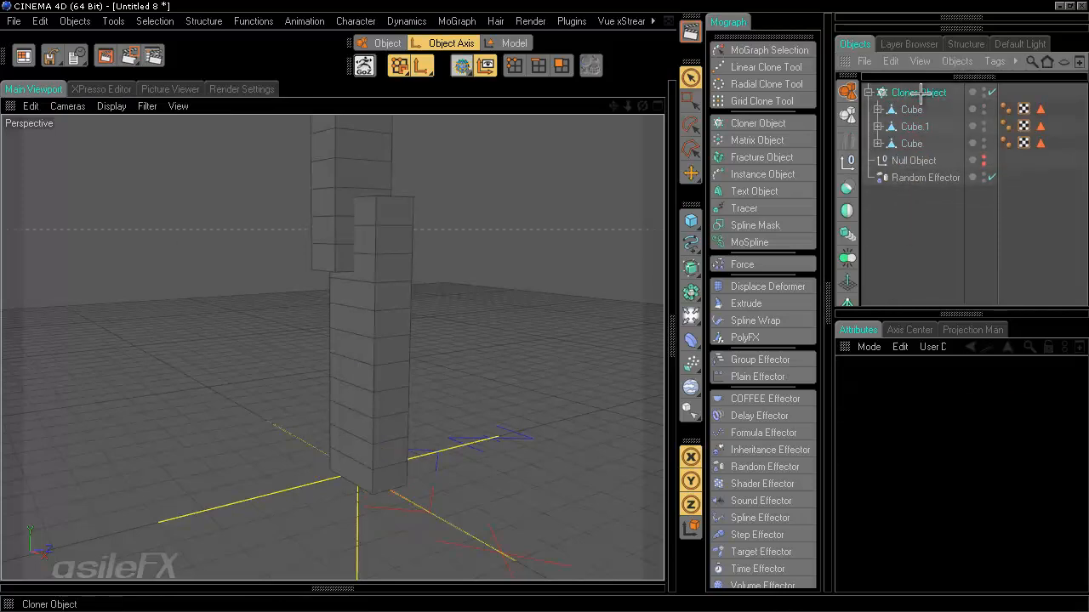
click(956, 386)
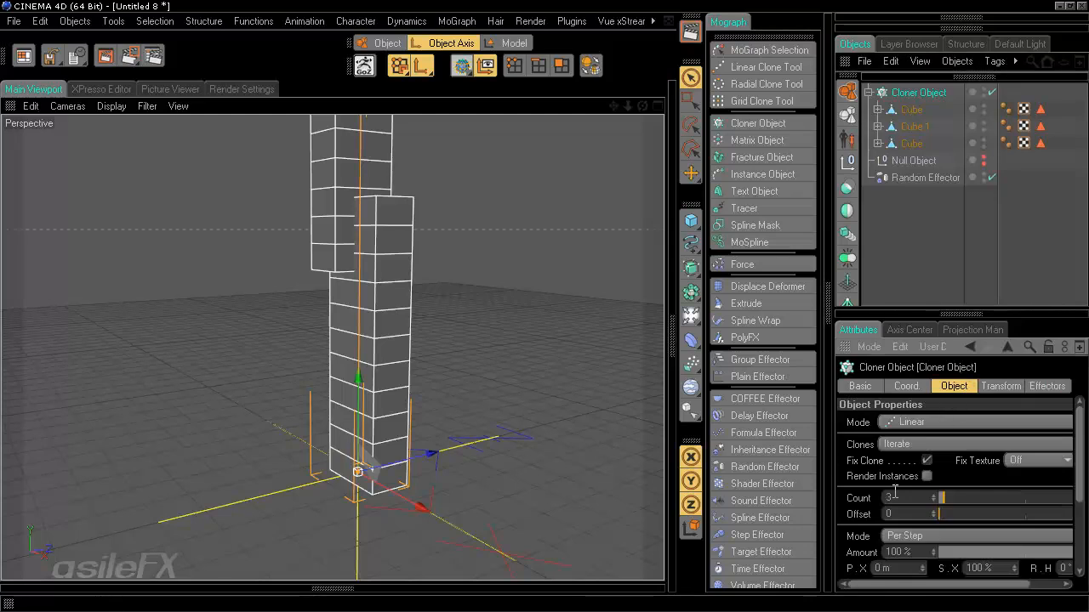
click(925, 420)
click(925, 478)
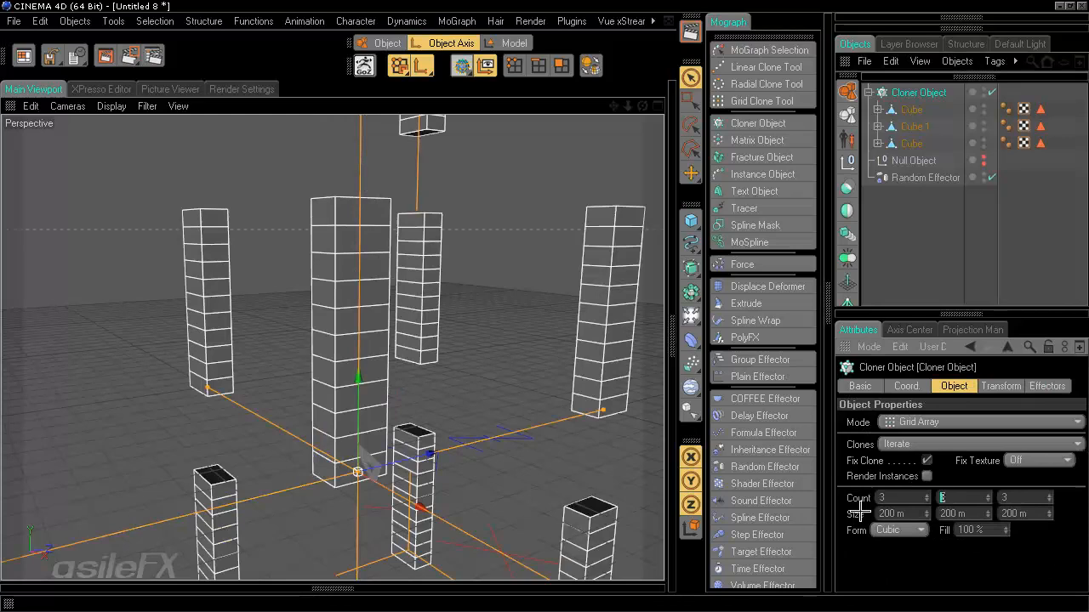
click(989, 500)
click(990, 500)
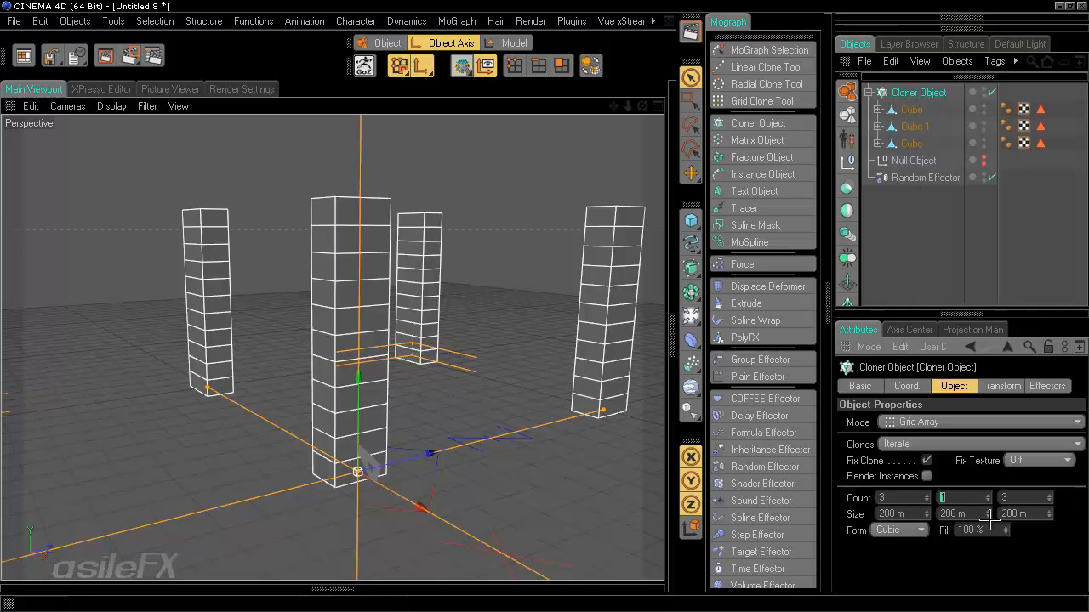
alt+drag(557, 264, 541, 310)
click(887, 500)
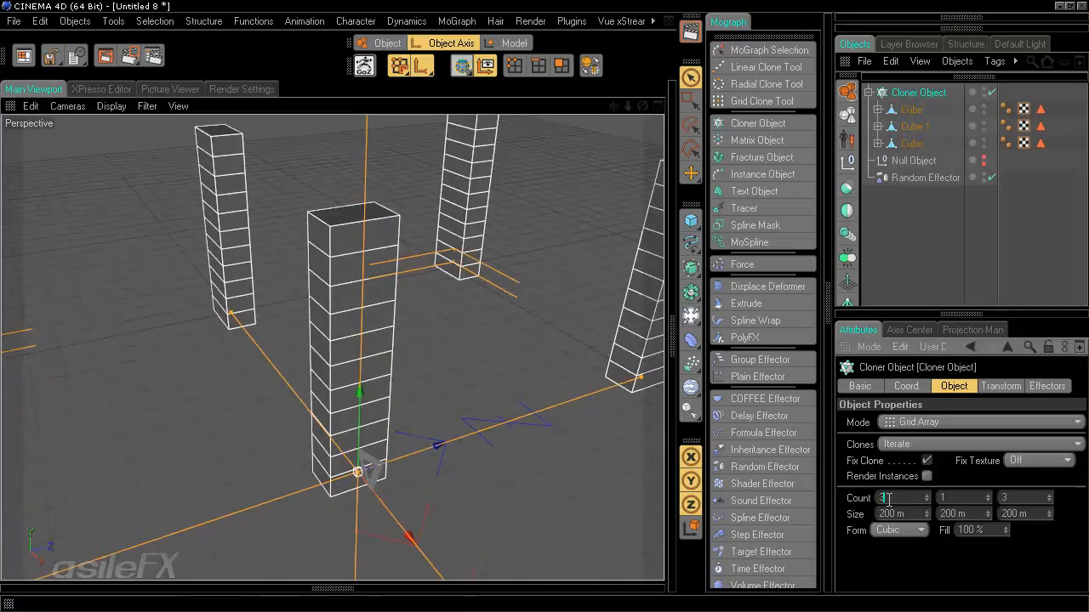
text(2)
key(Return)
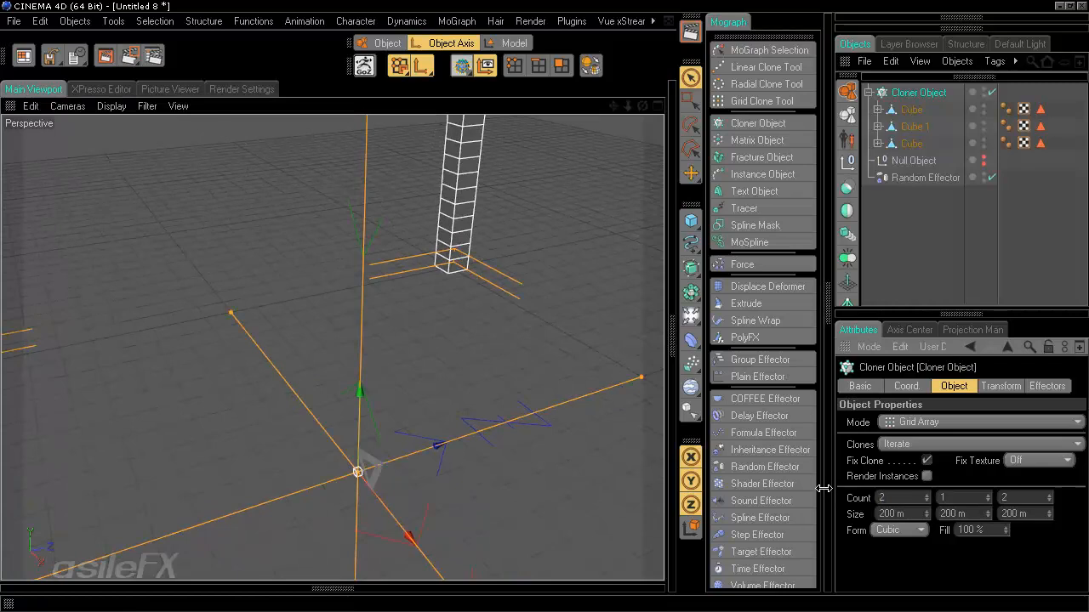
- Set the grid's Size X and Size Z to 12 m so the towers cluster tightly
scroll(437, 393, down, 5)
scroll(437, 396, down, 1)
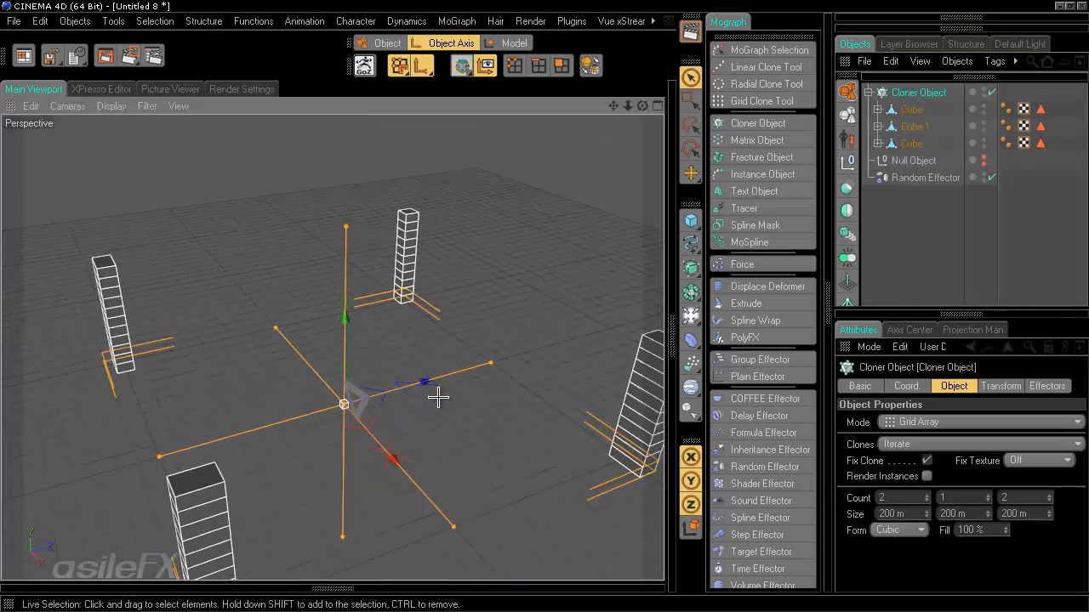
drag(510, 356, 543, 306)
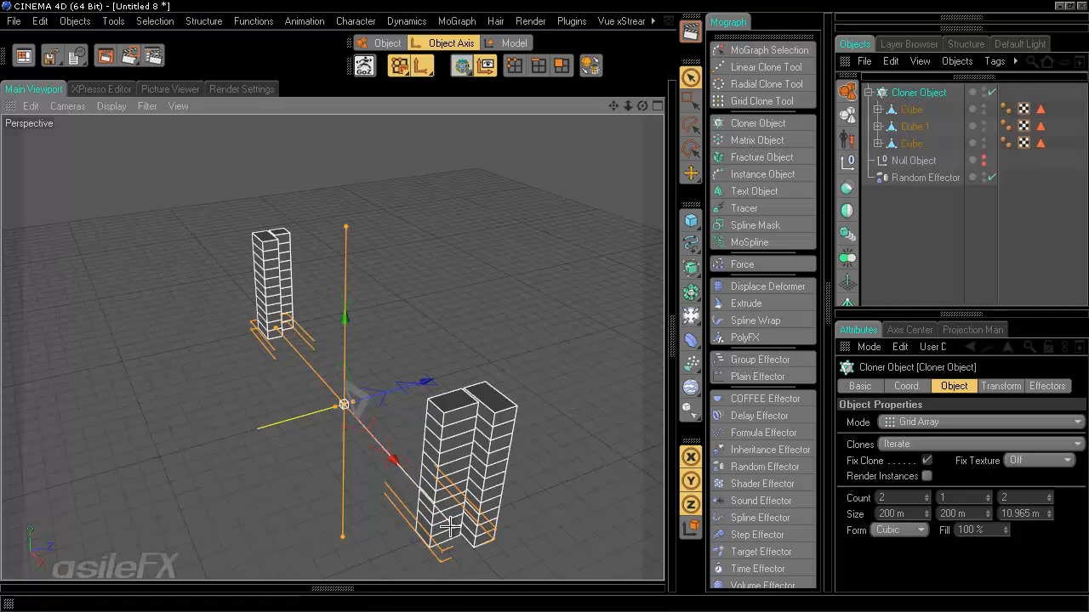
drag(455, 526, 514, 443)
scroll(482, 491, up, 4)
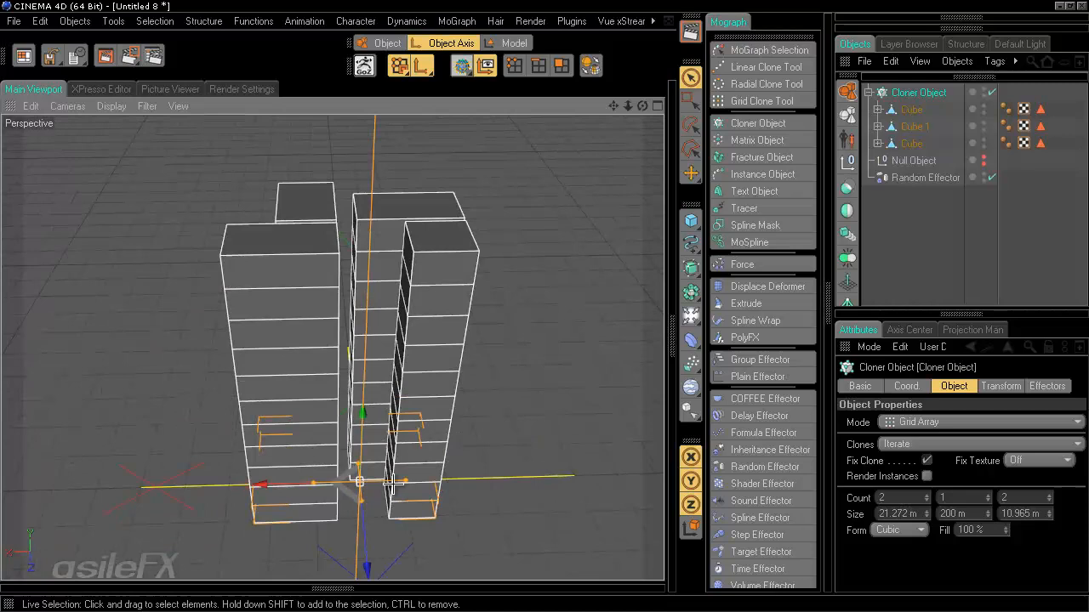
double_click(1030, 511)
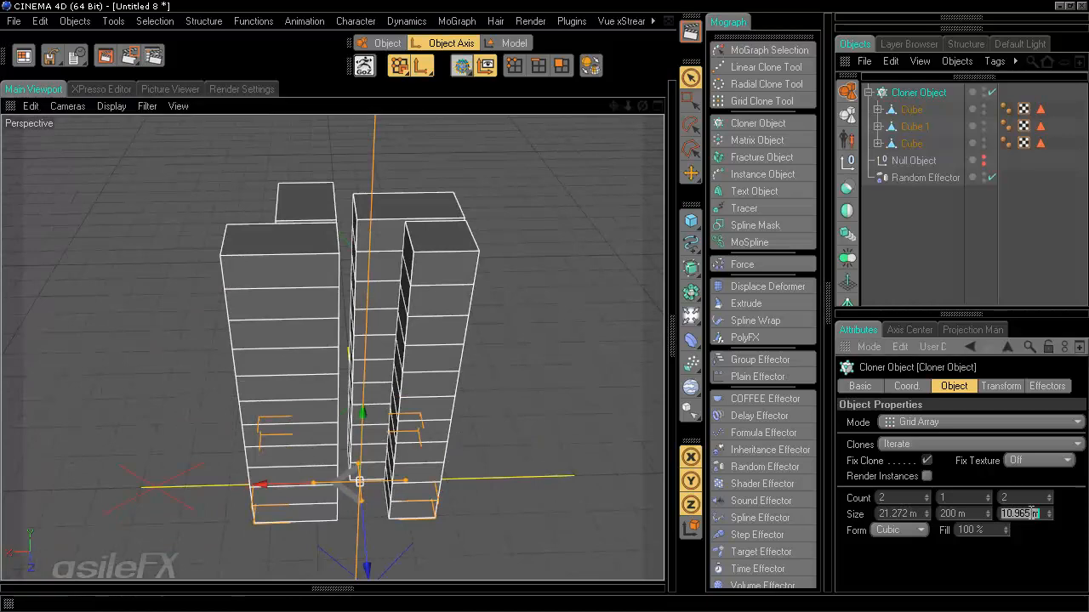
text(12)
key(Return)
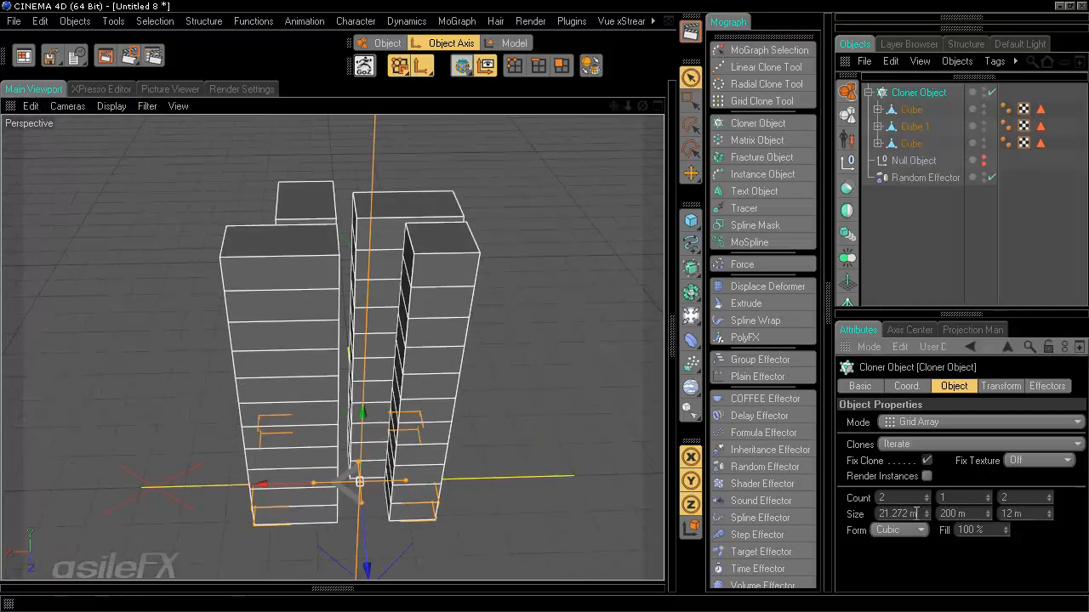
double_click(916, 514)
text(12)
key(Return)
mouse_move(288, 390)
alt+mouse_down()
mouse_move(560, 305)
mouse_move(531, 373)
mouse_move(554, 297)
mouse_move(545, 304)
alt+mouse_up()
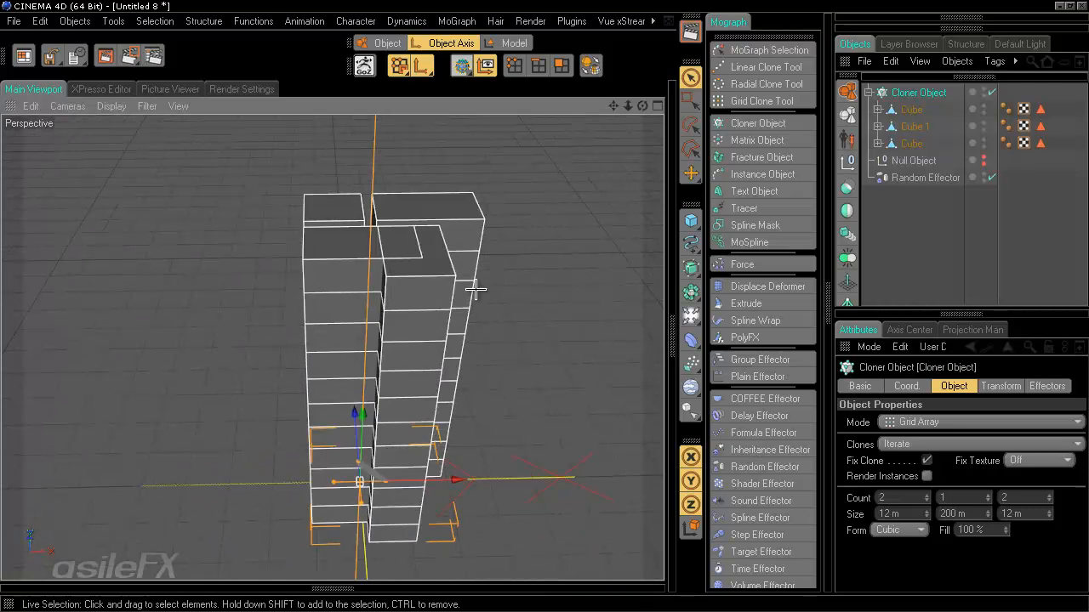
alt+drag(544, 304, 509, 366)
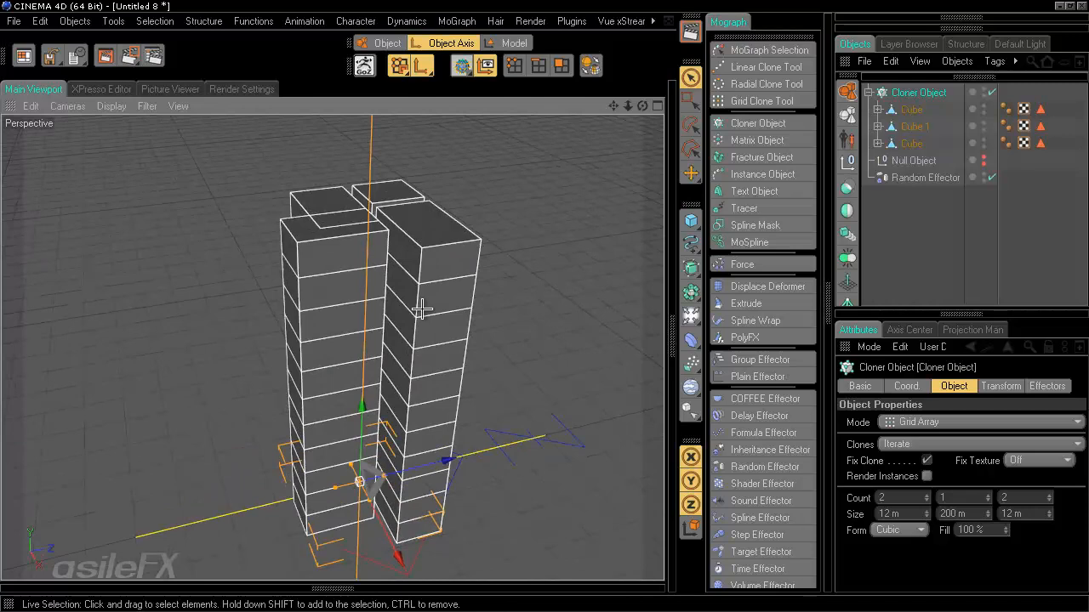
alt+drag(491, 310, 545, 308)
- Paste a copy of Cube.1 and make it the Cloner's first child
click(904, 253)
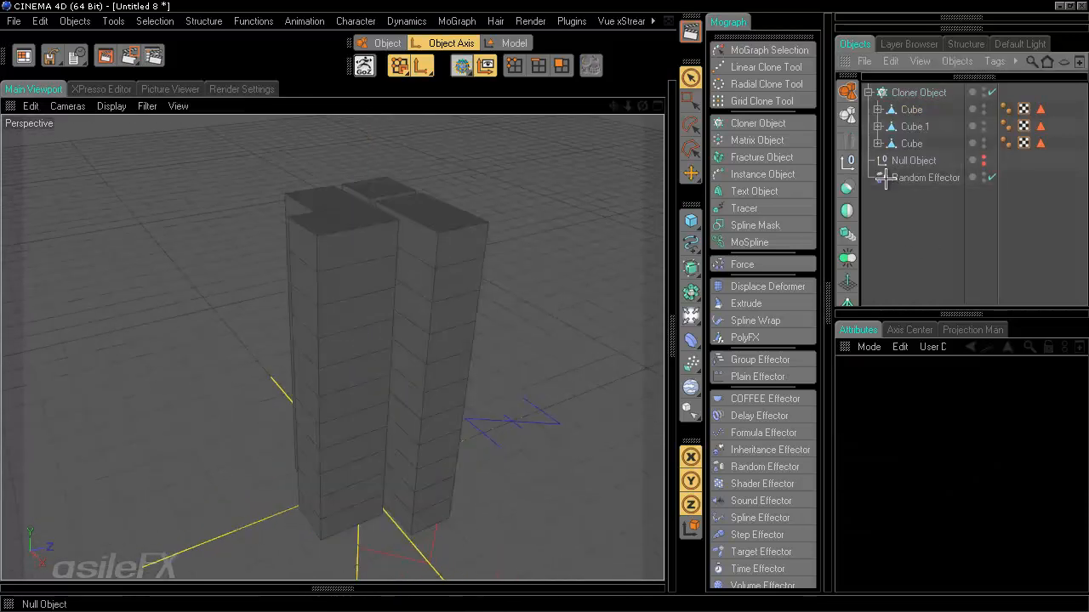
click(914, 108)
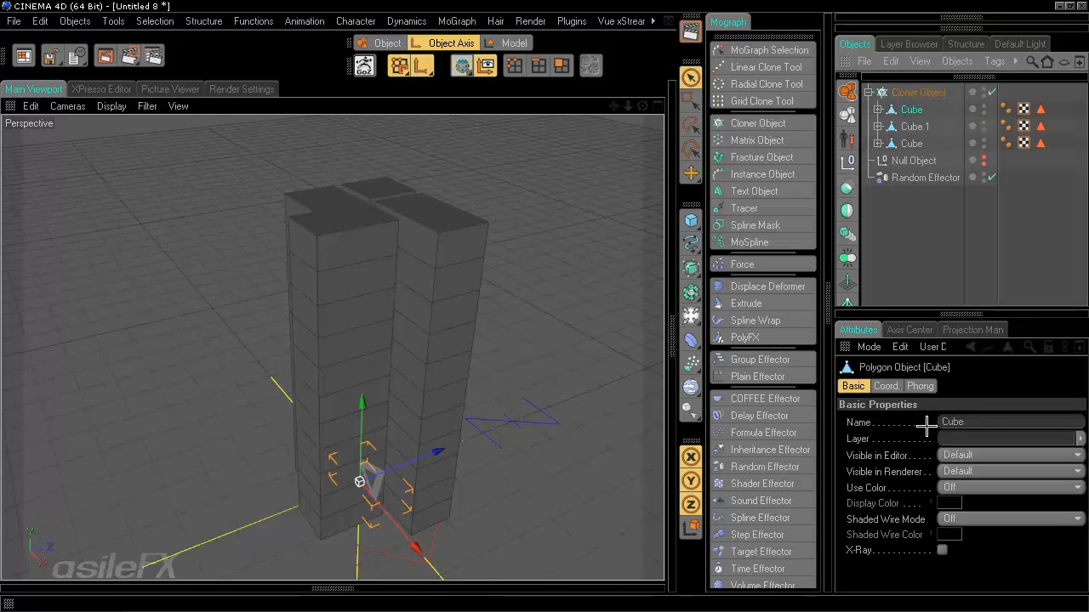
click(914, 126)
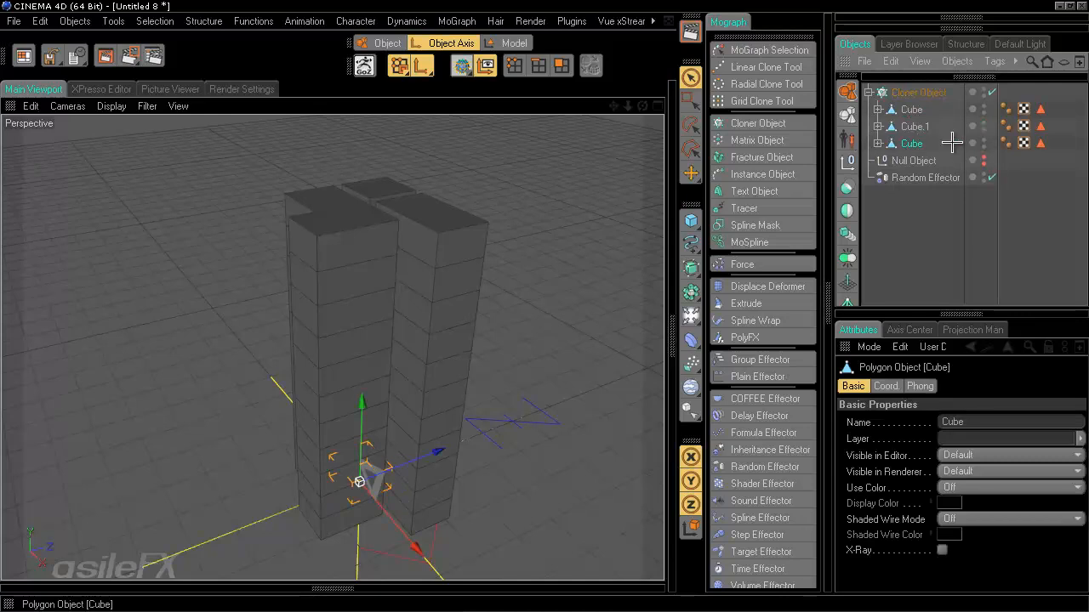
key(ctrl+v)
drag(905, 92, 910, 118)
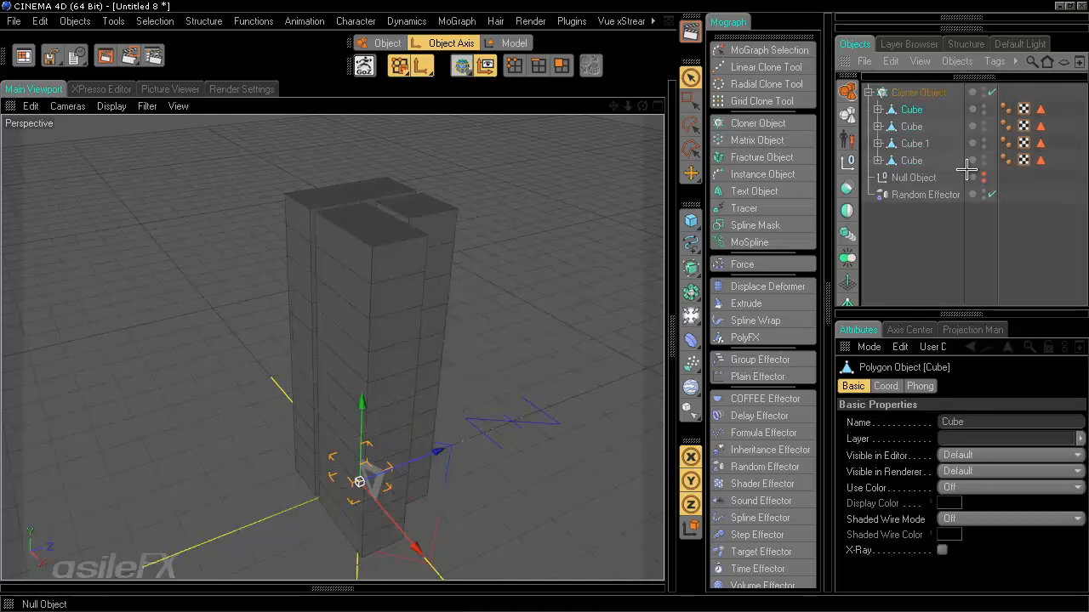
alt+drag(531, 348, 539, 253)
alt+middle_drag(544, 387, 544, 304)
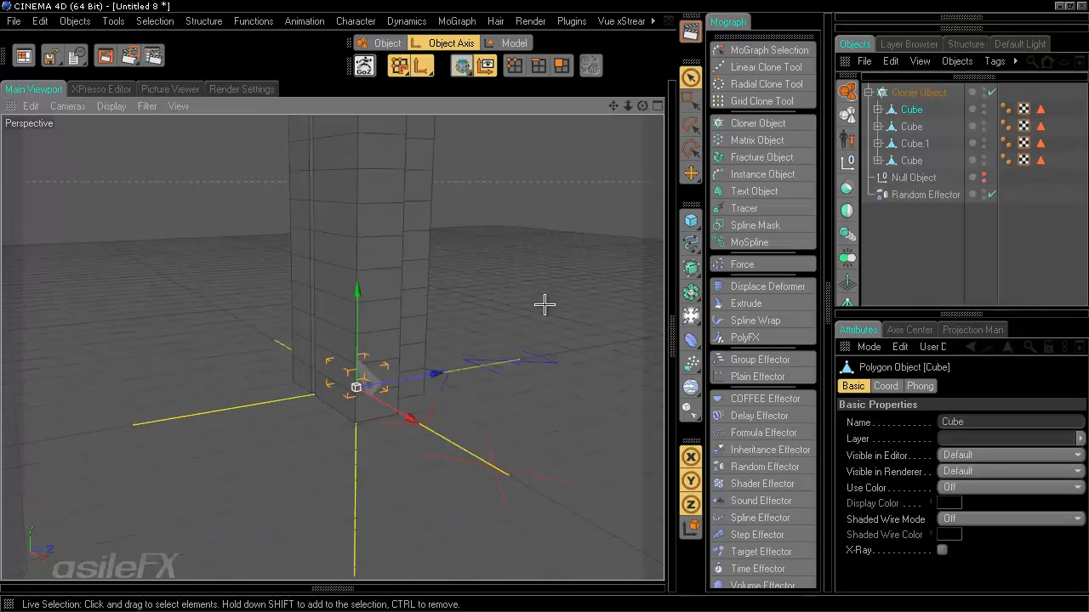
alt+right_drag(481, 366, 519, 376)
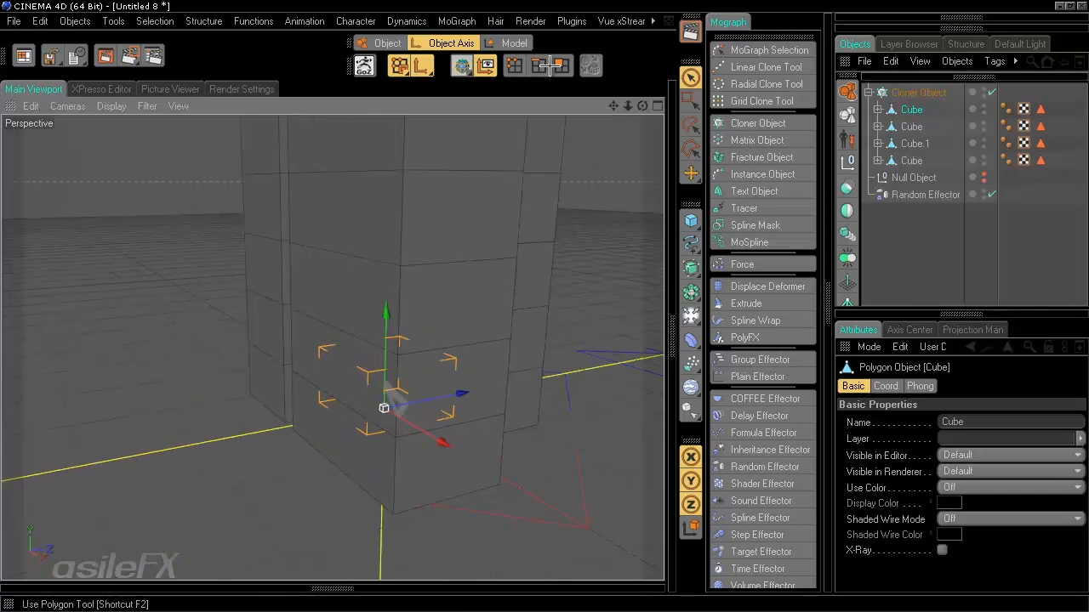
click(559, 65)
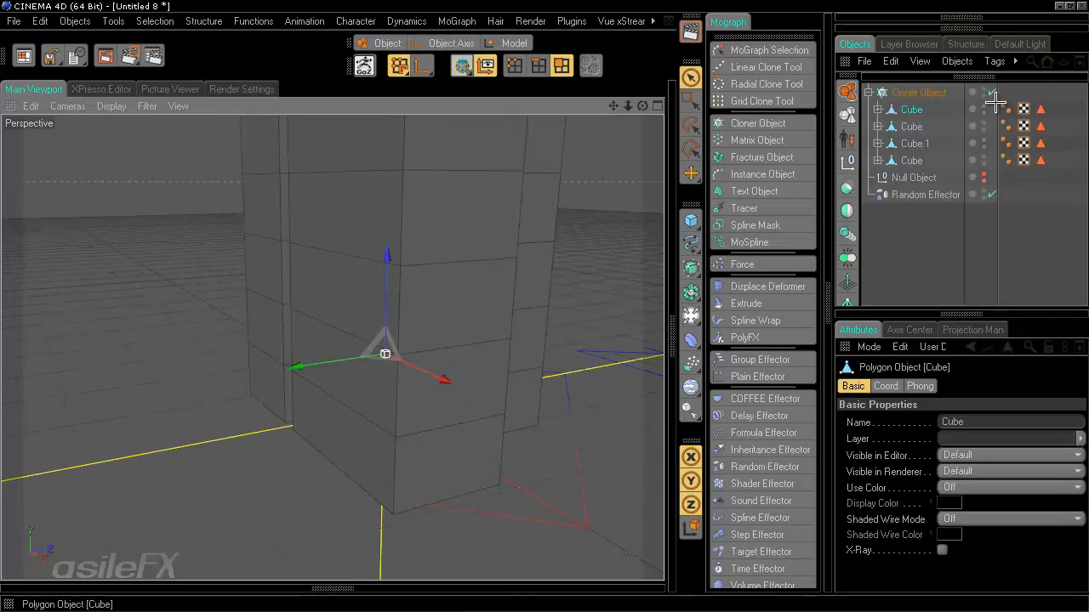
- Disable the Cloner and move the other three cube variants under the Null Object
click(992, 92)
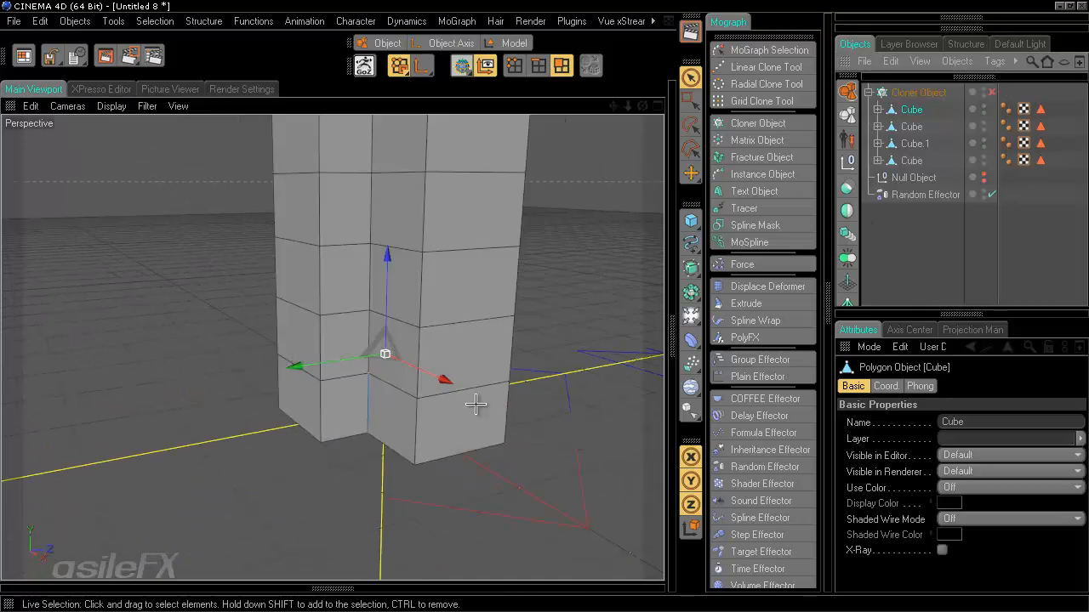
click(877, 109)
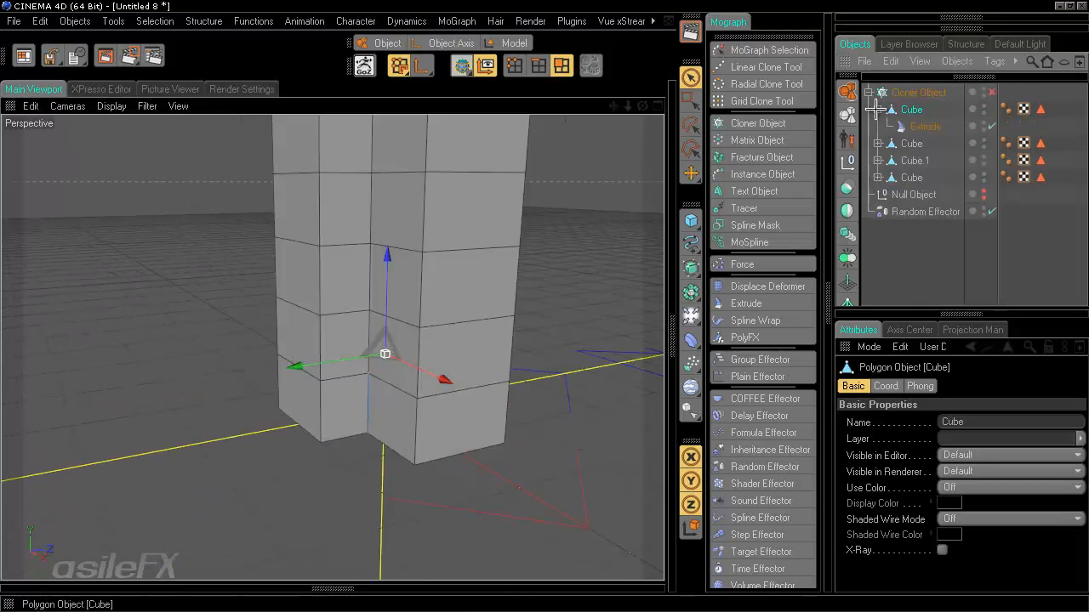
click(912, 143)
ctrl+click(914, 159)
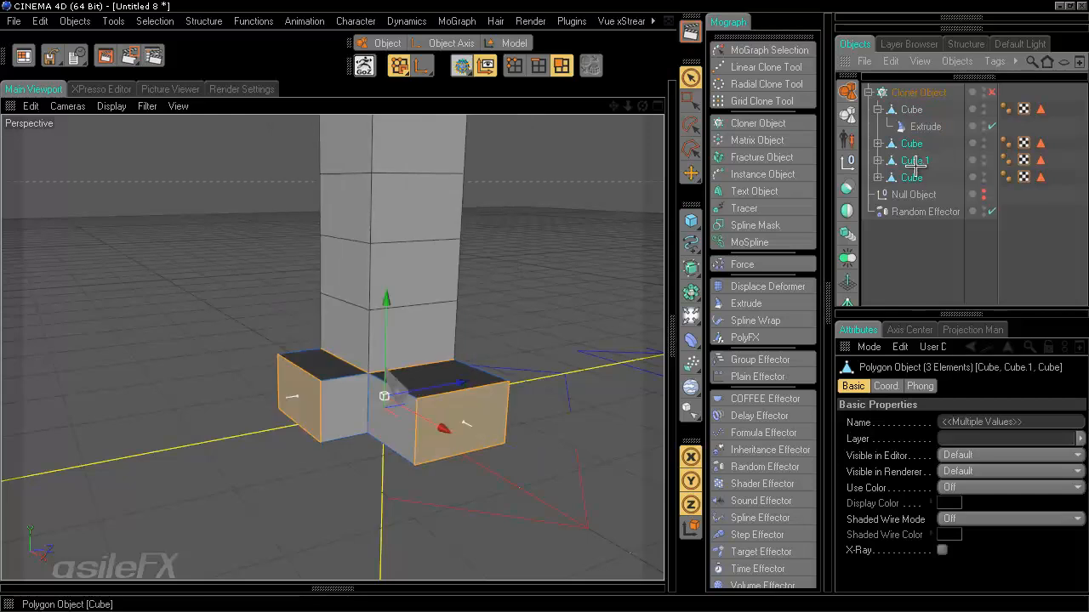
ctrl+click(912, 177)
drag(924, 181, 914, 195)
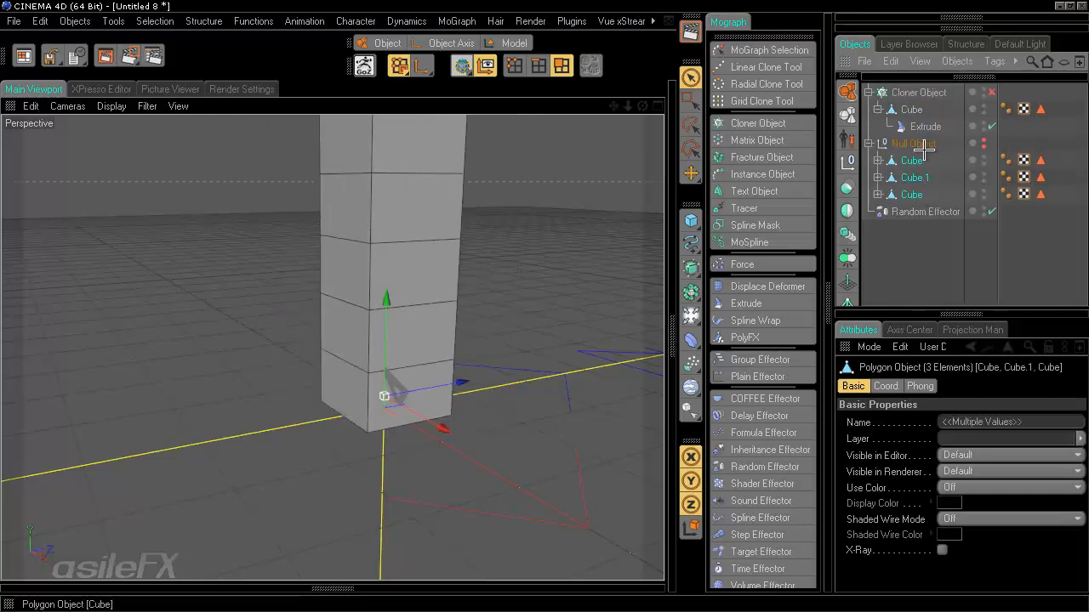
click(930, 258)
click(904, 94)
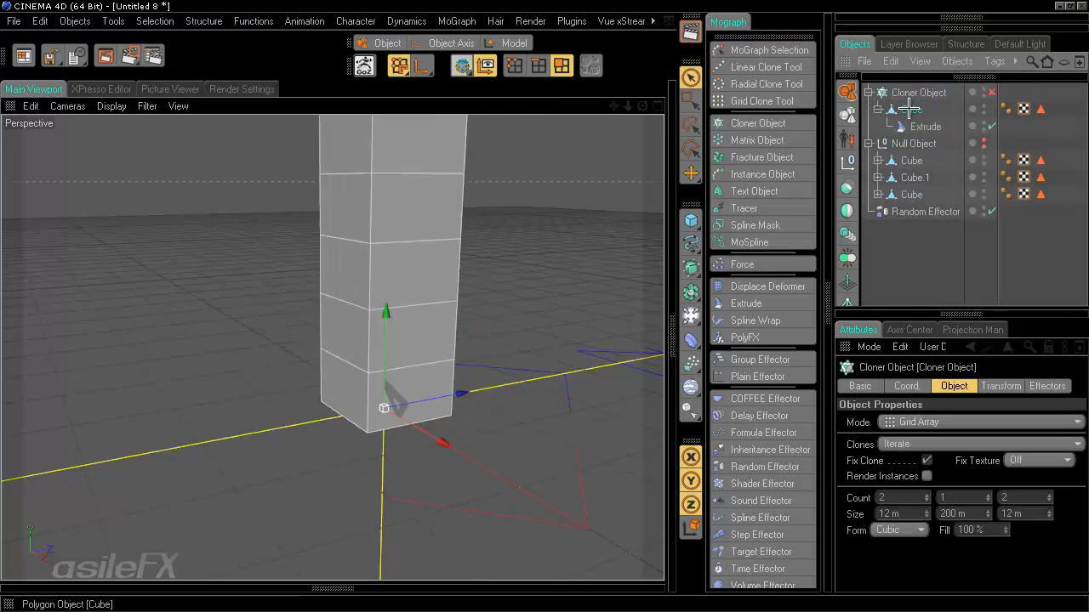
- Select the cloner Cube's faces in polygon mode with Loop Selection
click(910, 109)
mouse_move(387, 345)
alt+mouse_down()
mouse_move(546, 303)
mouse_move(398, 354)
alt+mouse_up()
scroll(398, 354, up, 5)
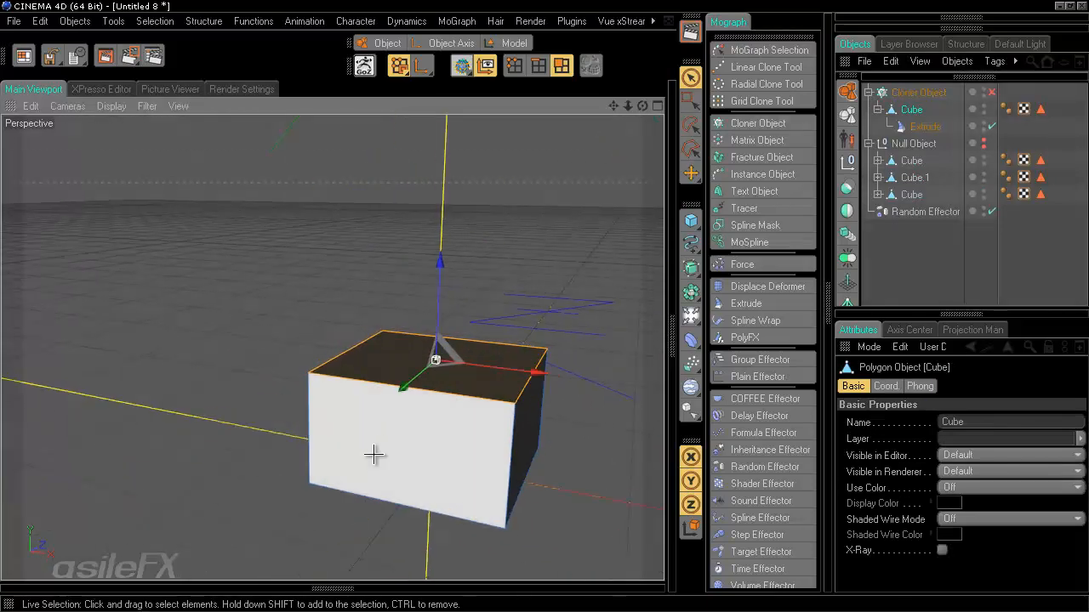
click(378, 454)
alt+drag(476, 451, 490, 445)
shift+click(462, 546)
scroll(462, 547, down, 4)
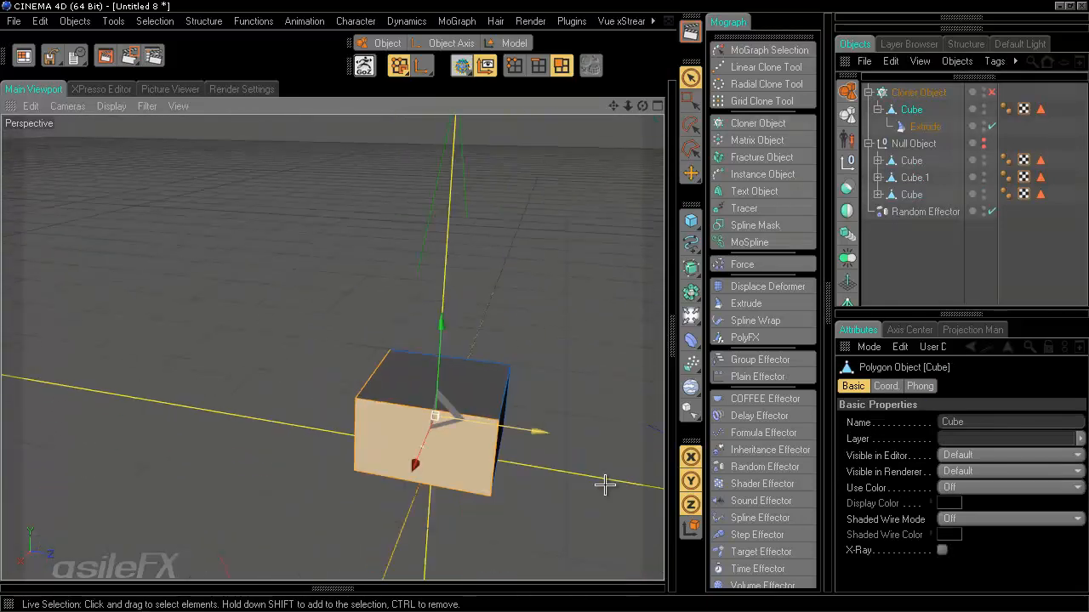
alt+drag(603, 484, 500, 420)
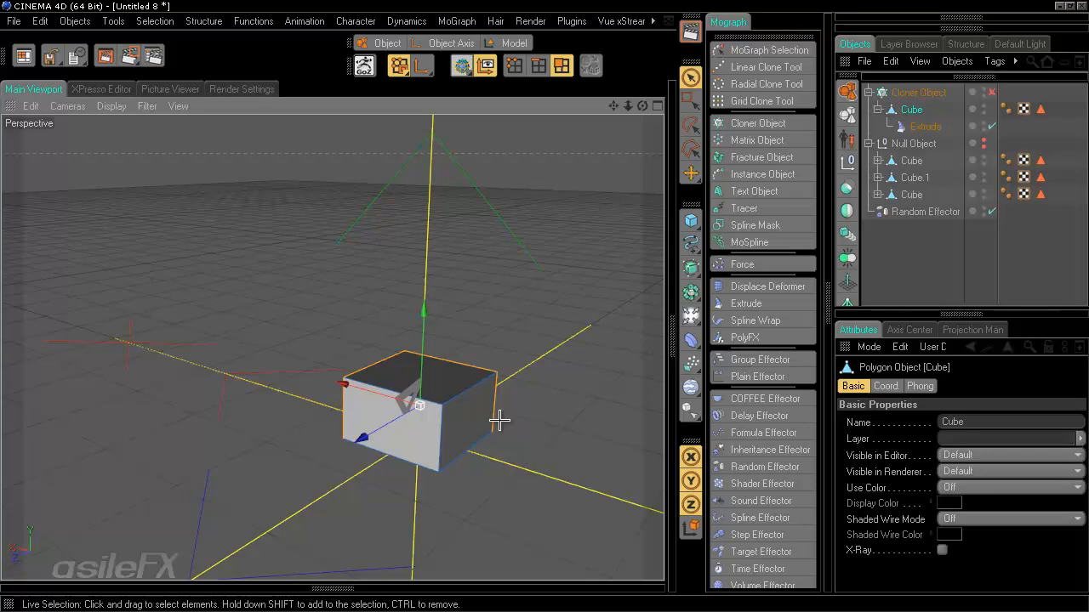
shift+click(416, 427)
shift+click(465, 420)
ctrl+click(476, 410)
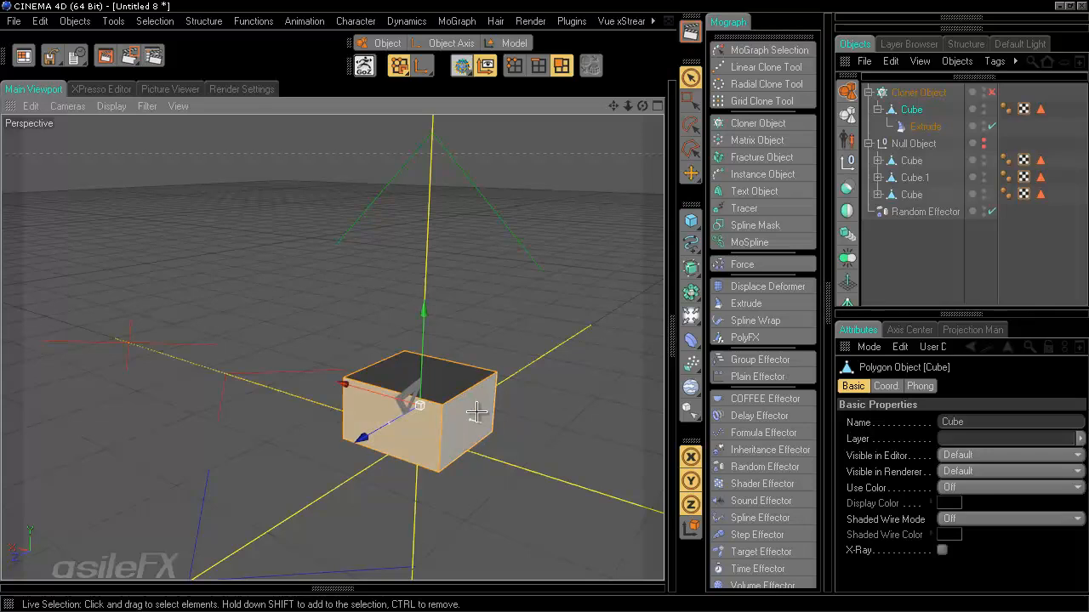
right_click(477, 412)
click(539, 353)
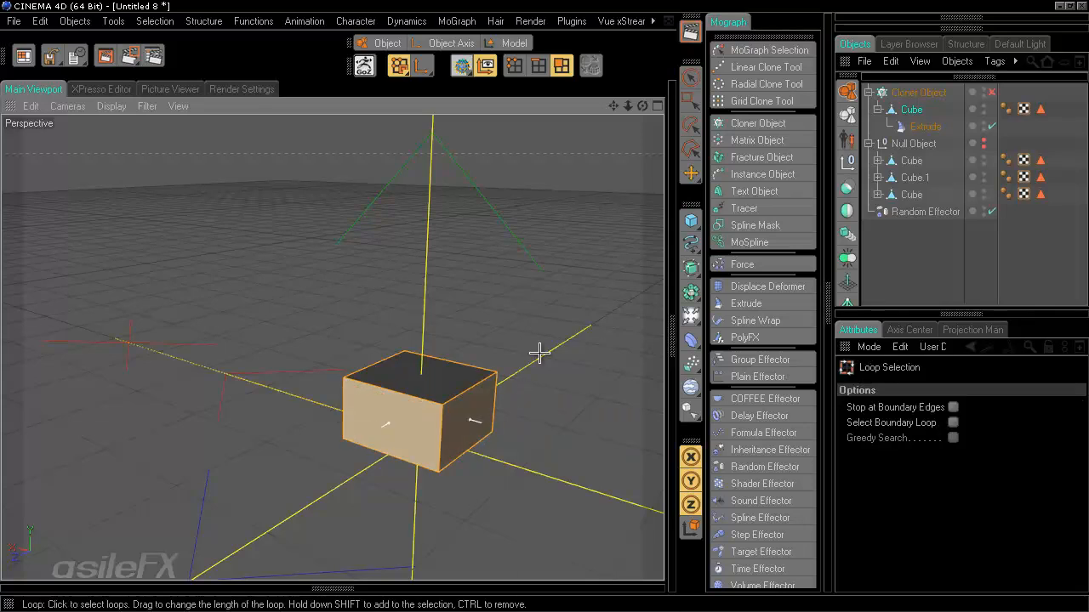
click(478, 414)
alt+drag(547, 312, 545, 307)
key(u)
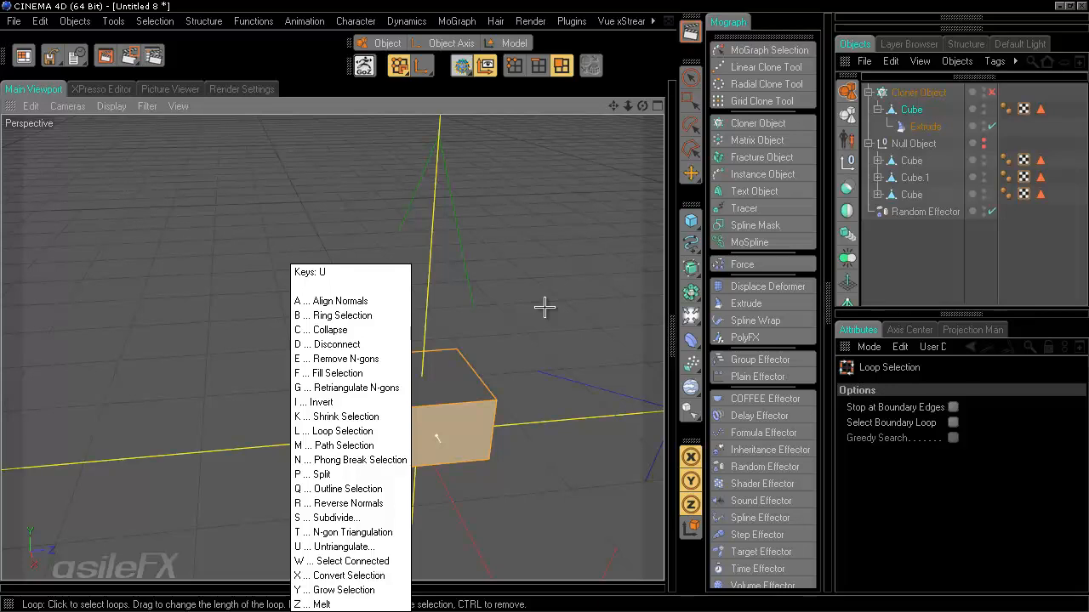
key(l)
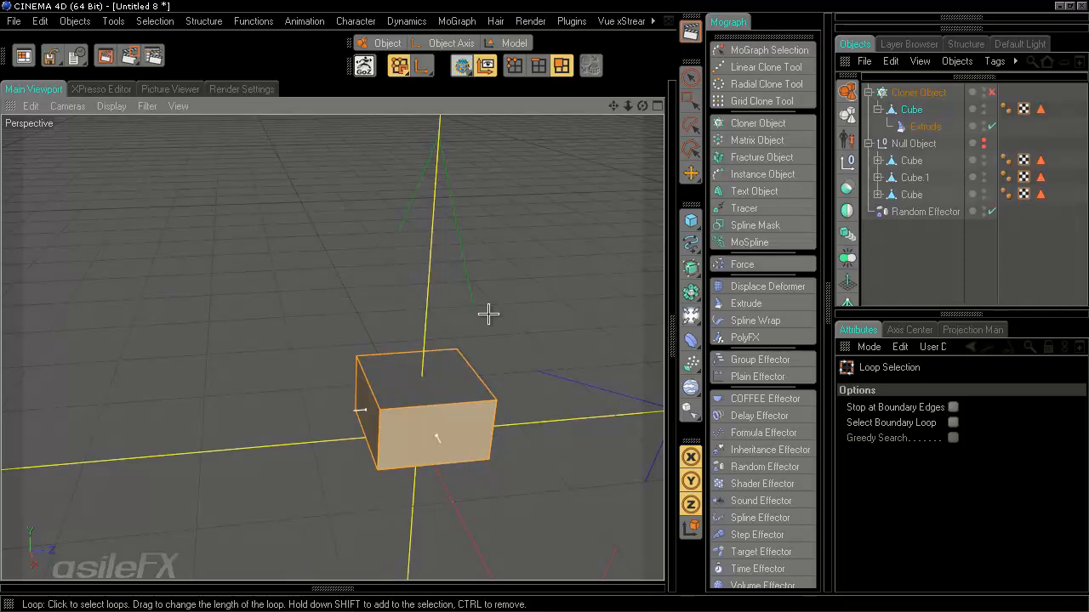
alt+drag(478, 393, 538, 406)
- Scale the selection about twice as wide in X and deeper in Z into a broad slab
key(t)
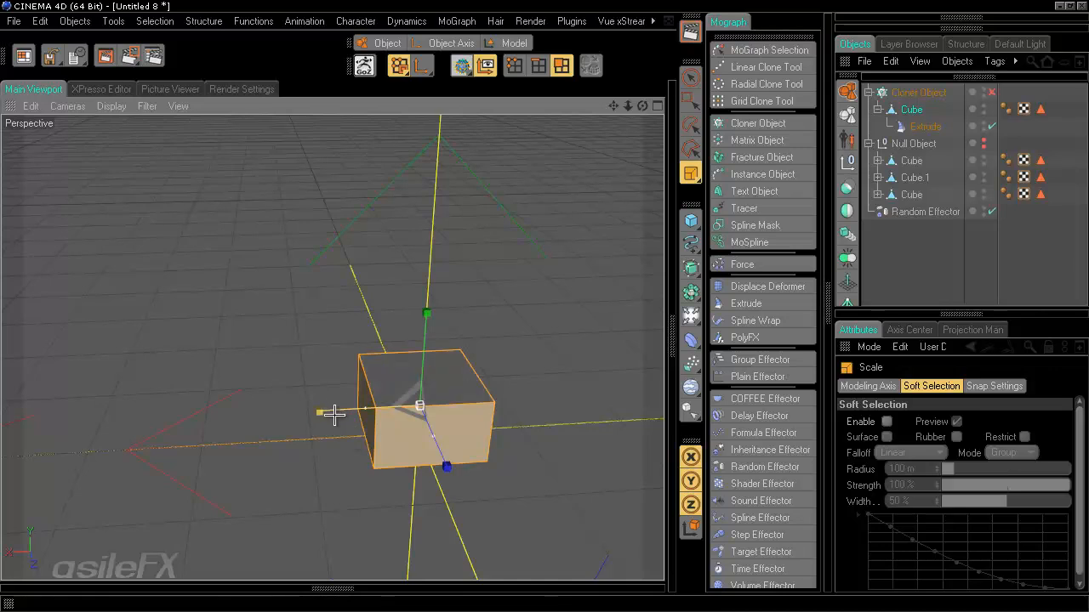
drag(334, 414, 542, 306)
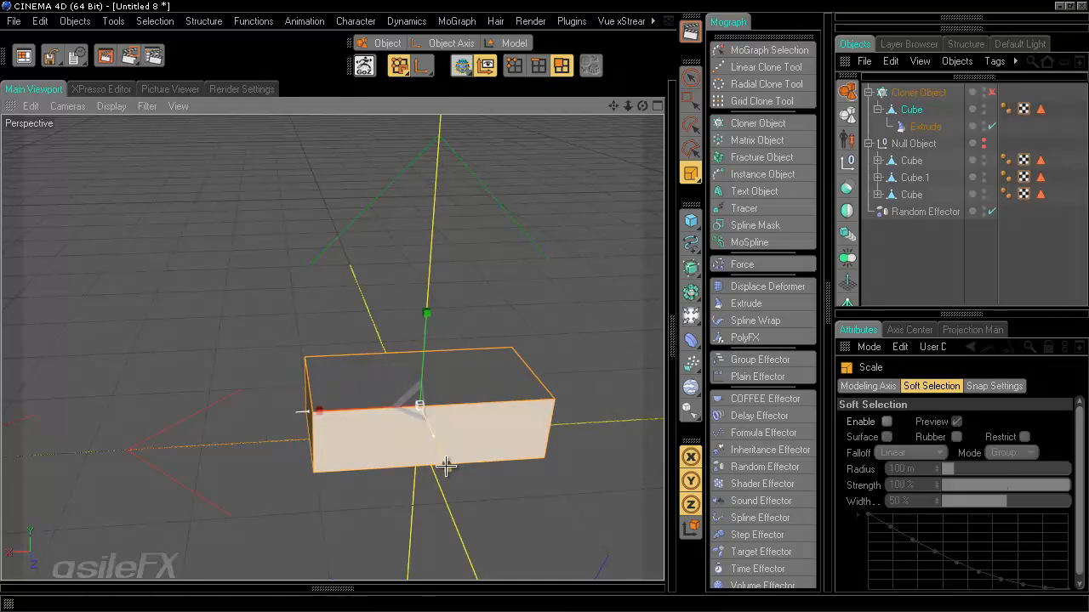
drag(451, 468, 535, 306)
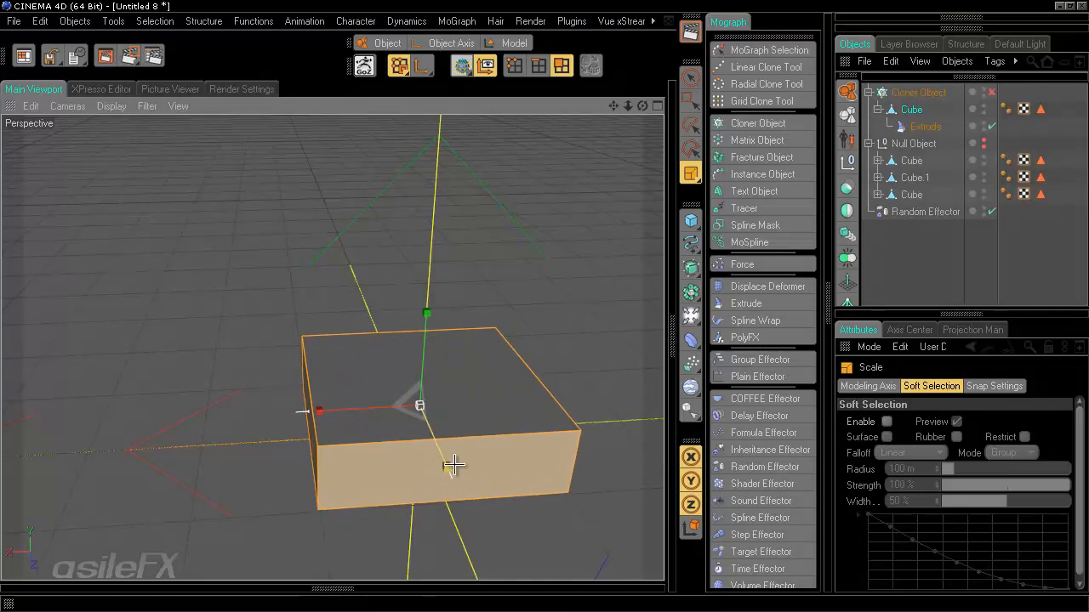
alt+drag(314, 388, 213, 372)
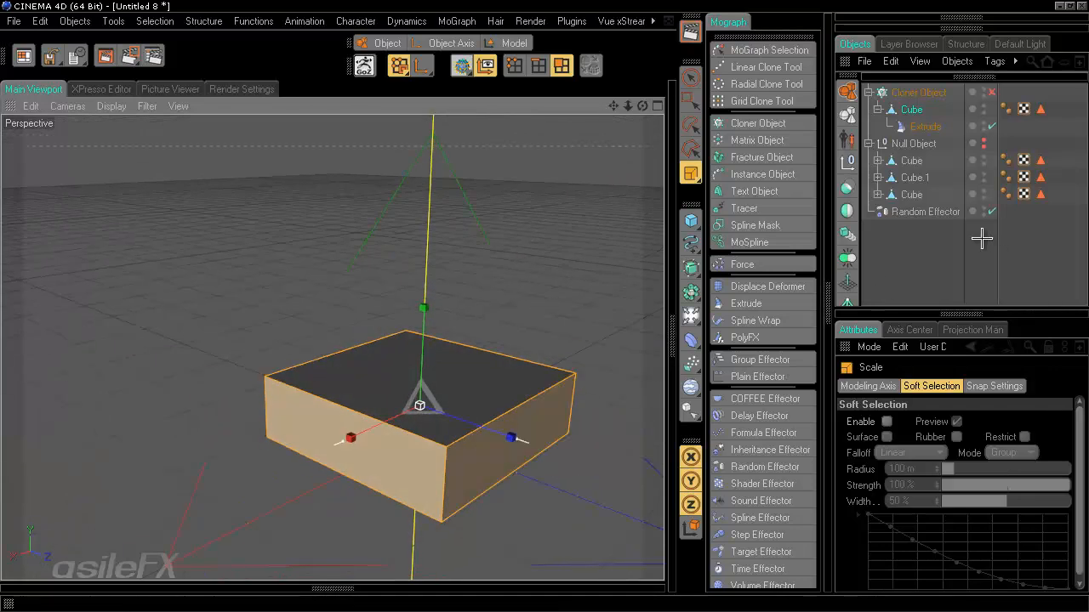
click(923, 248)
- Move the three Cubes from the Null Object into the Cloner Object
click(911, 161)
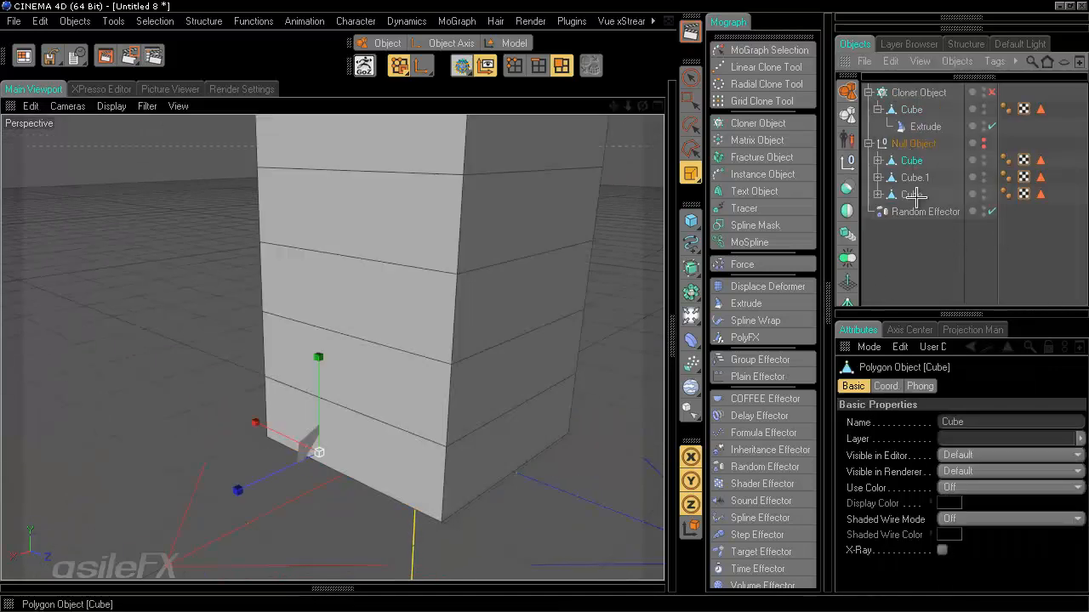
shift+click(916, 197)
drag(912, 161, 919, 95)
click(916, 263)
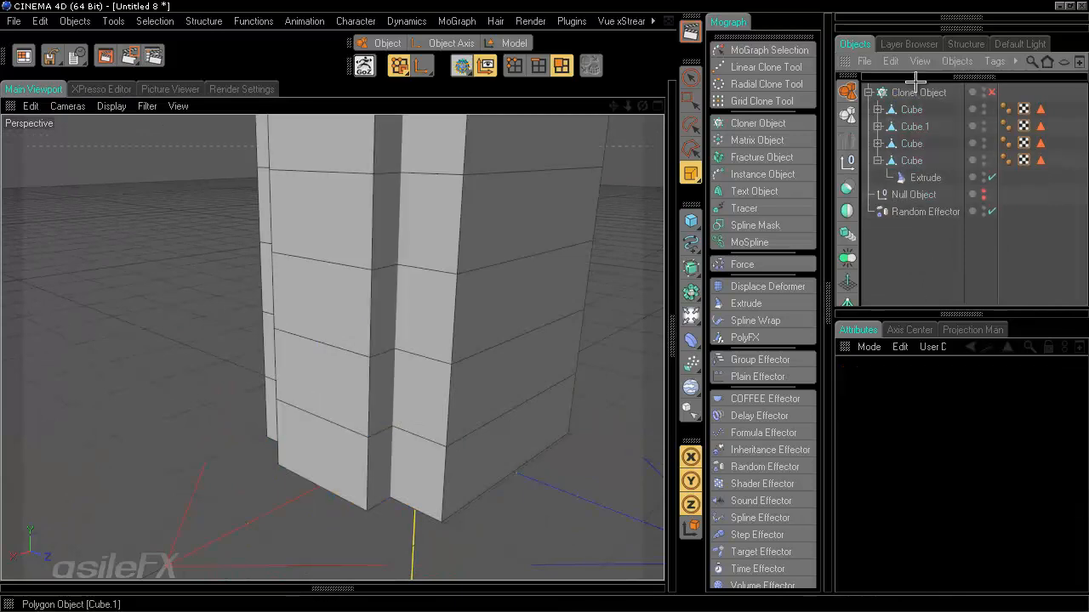
alt+middle_drag(406, 290, 542, 303)
alt+right_drag(541, 304, 407, 290)
click(917, 92)
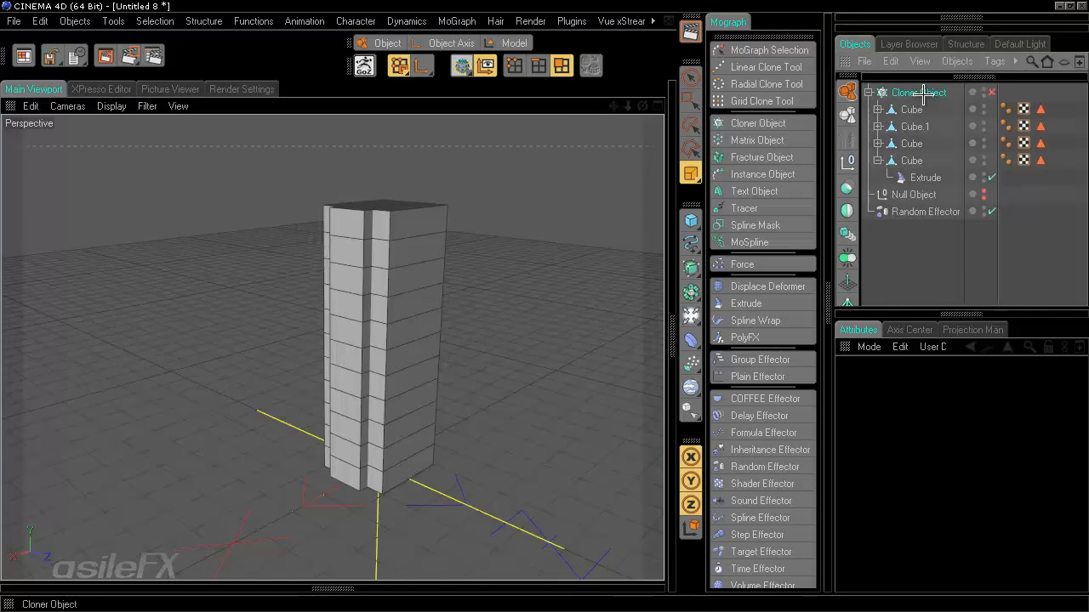
mouse_move(515, 246)
alt+mouse_down()
mouse_move(560, 307)
mouse_move(535, 308)
alt+mouse_up()
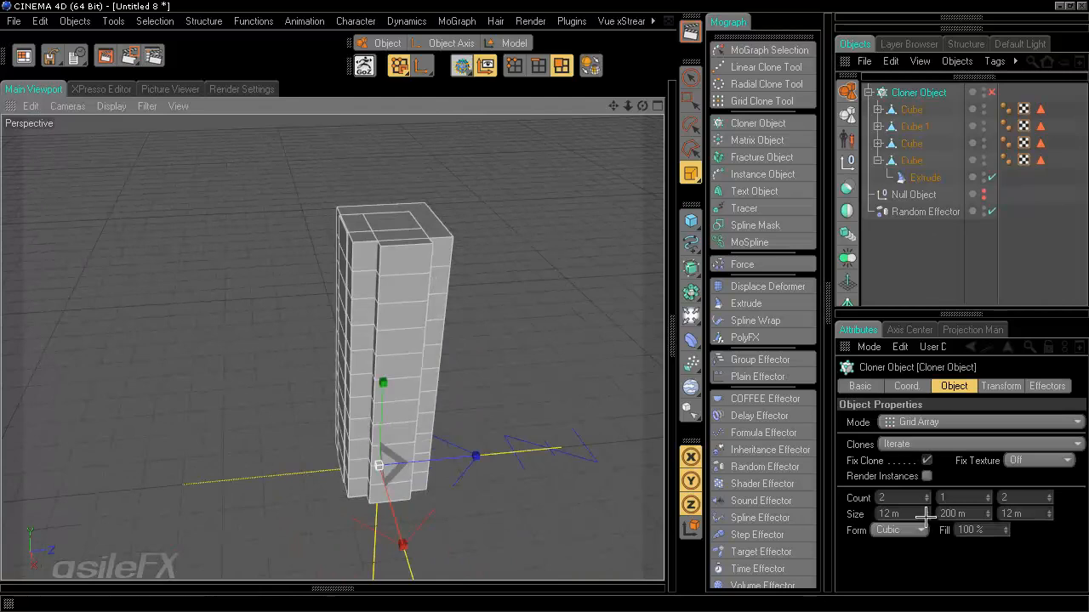
- Re-enable the Cloner and set its grid Size X to 24 m and Size Z to 14 m
drag(927, 518, 928, 510)
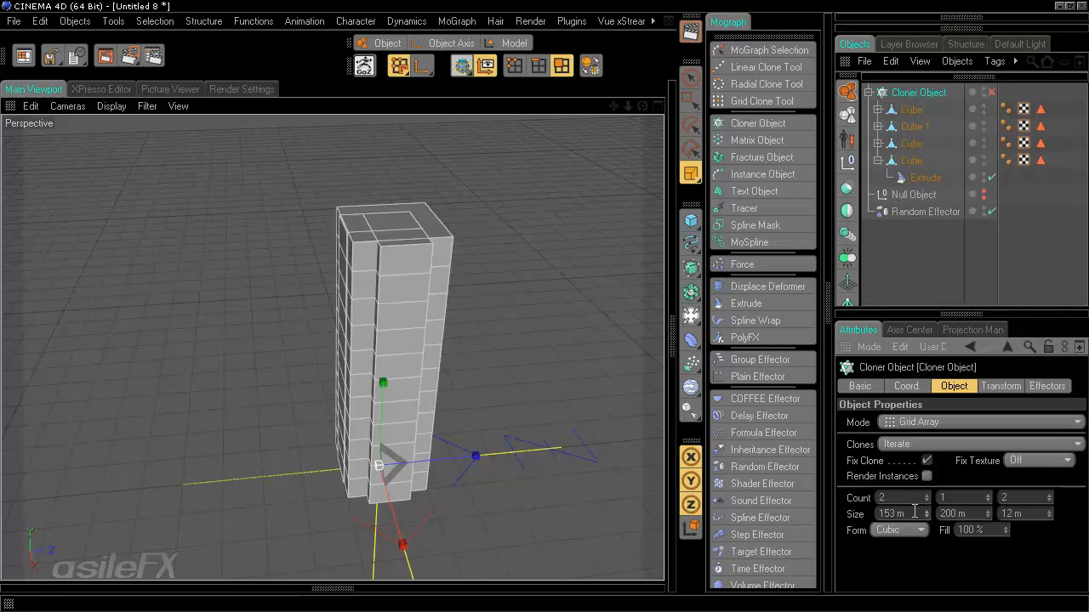
click(914, 513)
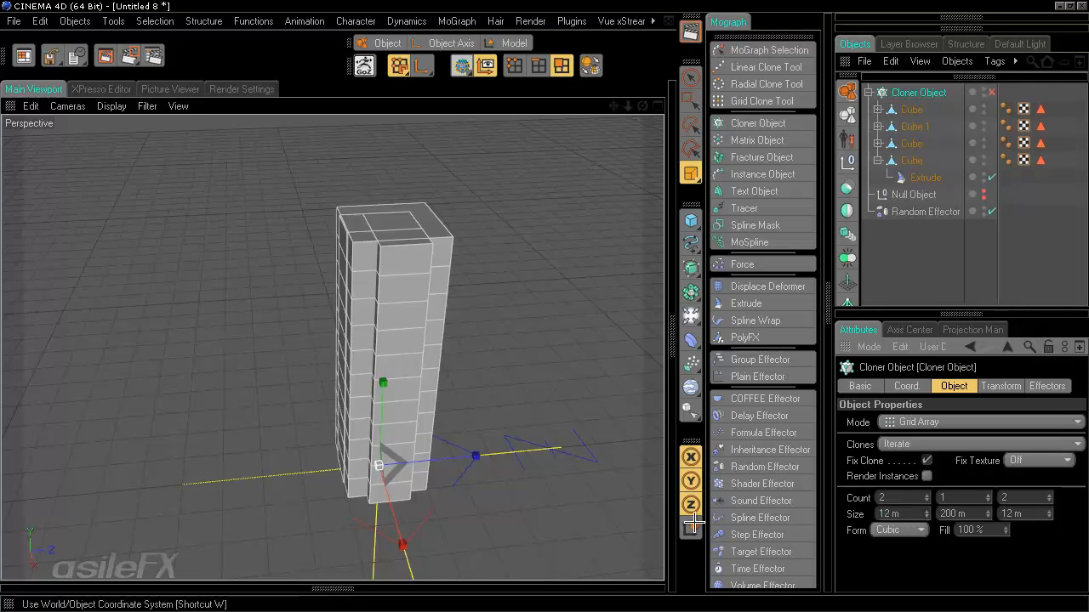
mouse_move(540, 304)
alt+mouse_down()
mouse_move(515, 303)
mouse_move(544, 306)
mouse_move(466, 459)
alt+mouse_up()
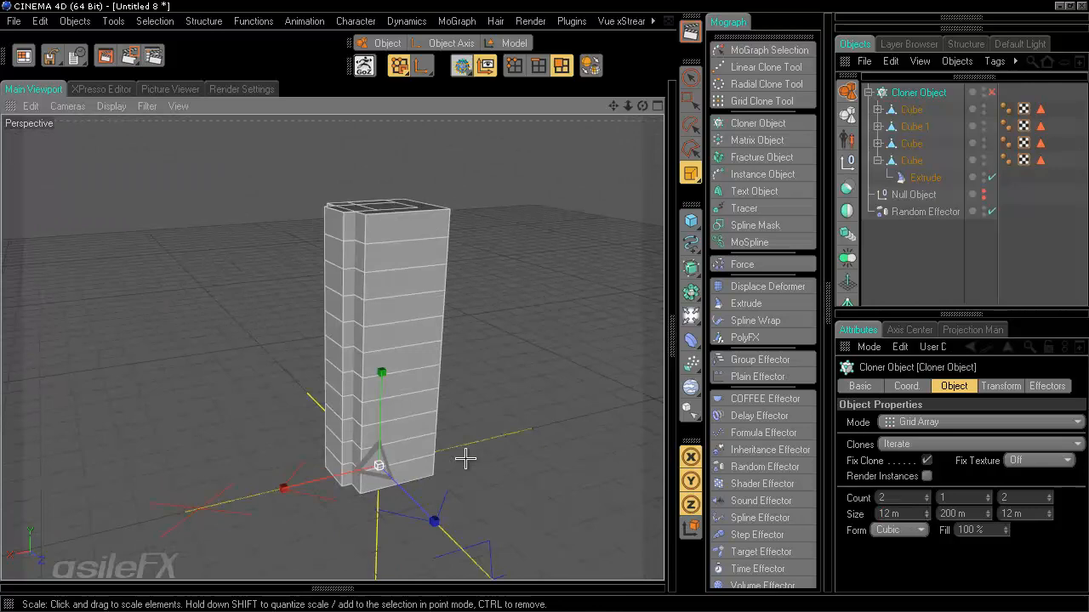
click(874, 170)
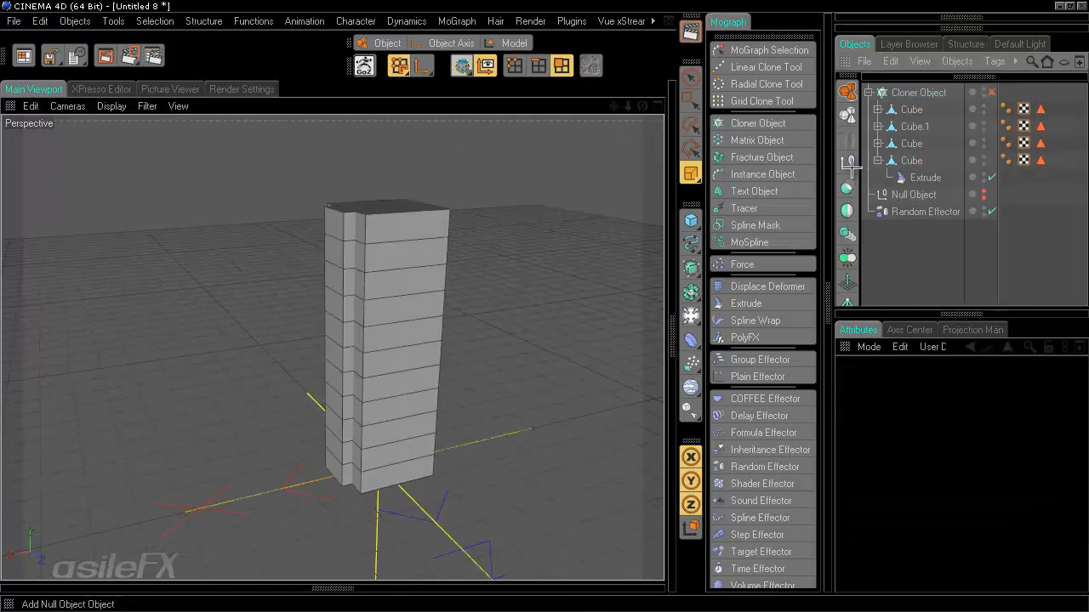
click(990, 92)
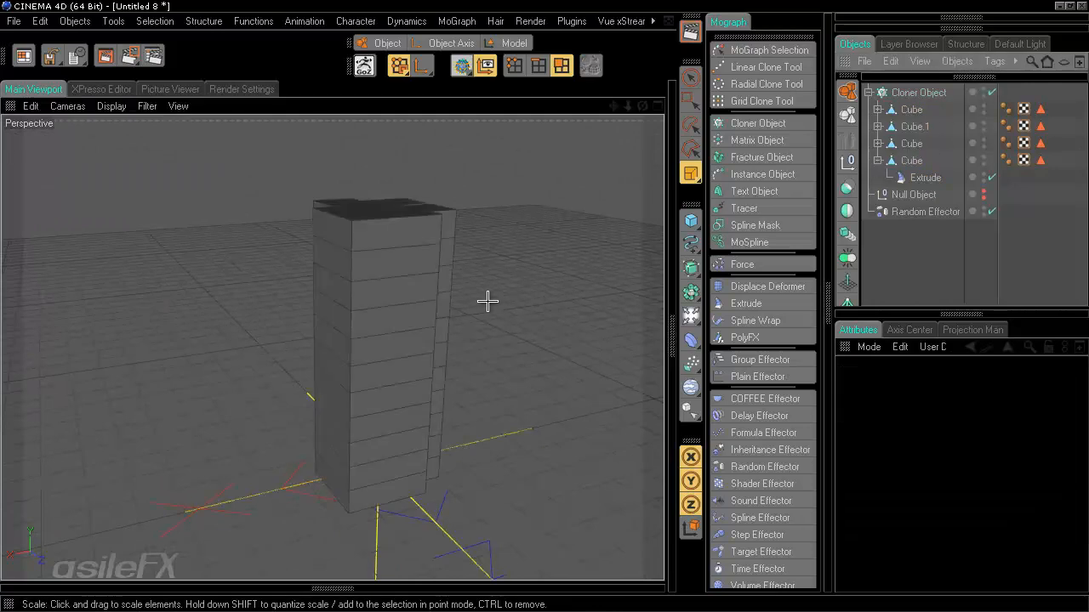
alt+drag(487, 301, 541, 304)
click(907, 93)
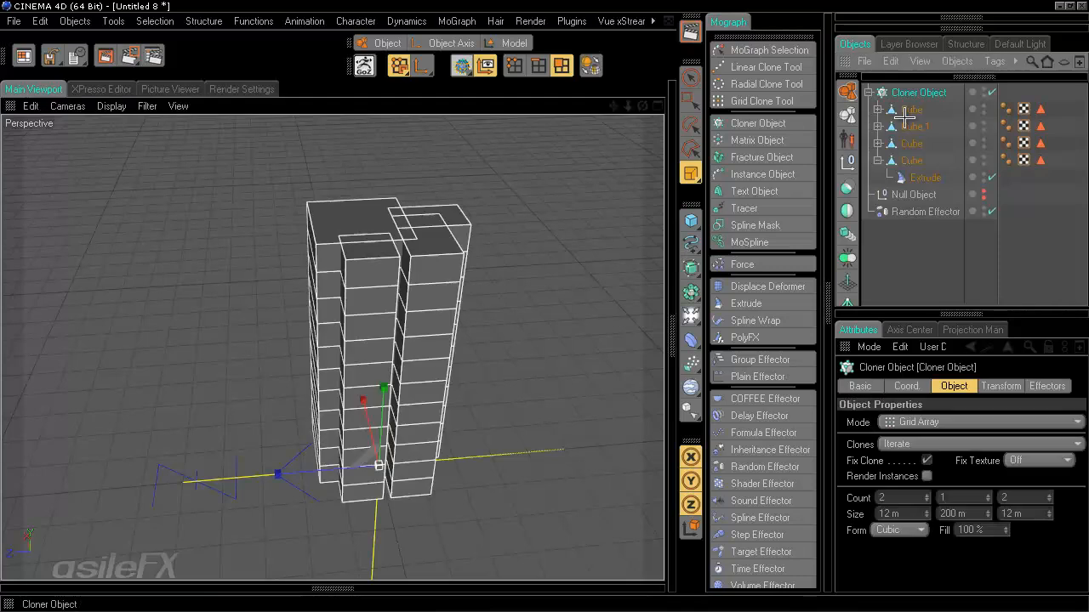
drag(924, 517, 925, 508)
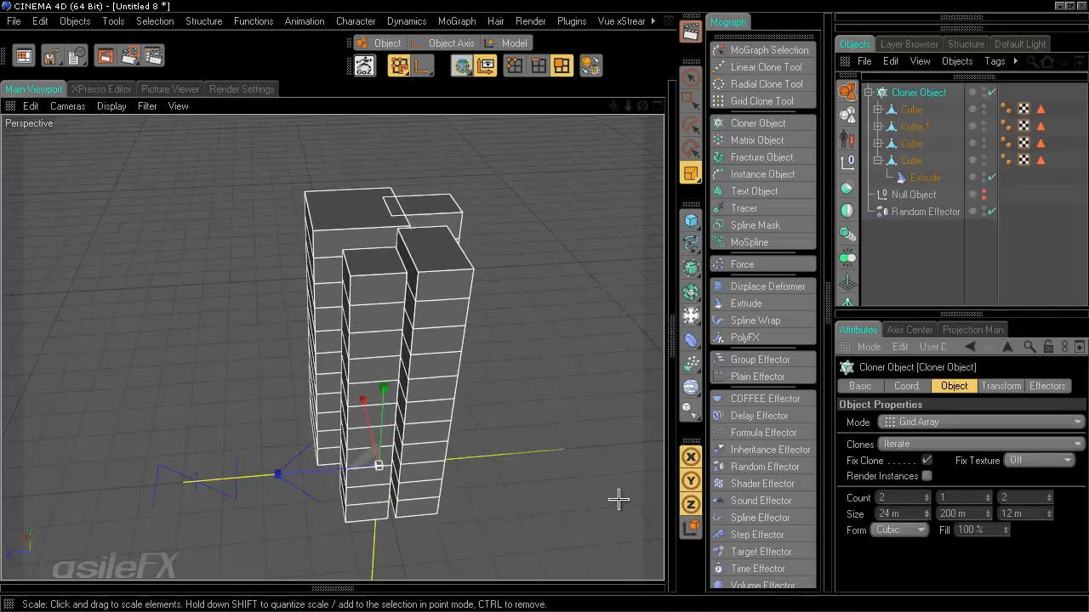
mouse_move(618, 499)
alt+mouse_down()
mouse_move(544, 307)
mouse_move(610, 503)
alt+mouse_up()
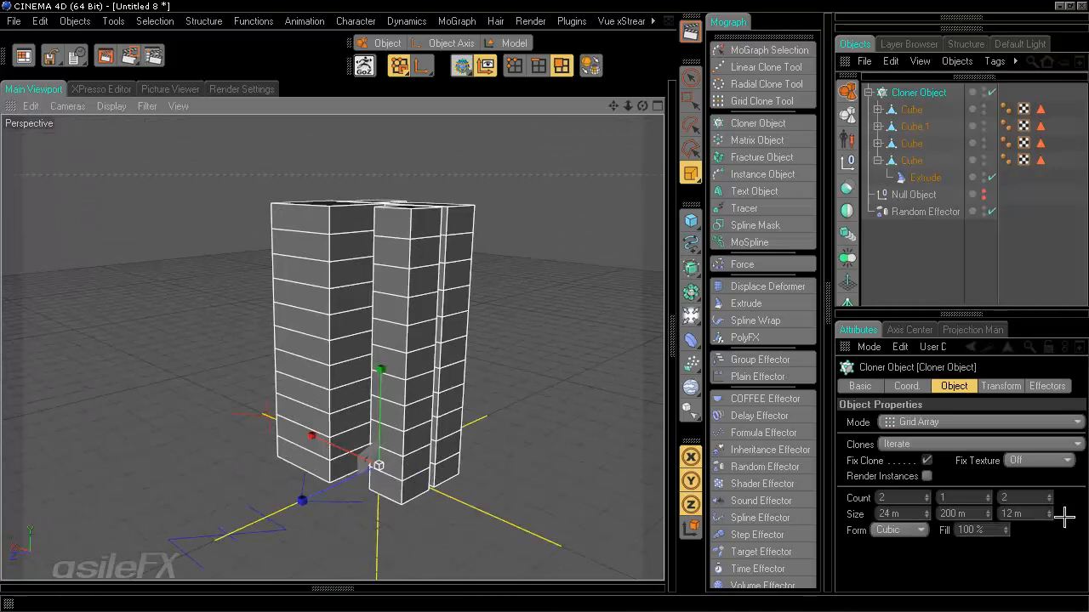
drag(1051, 514, 1048, 516)
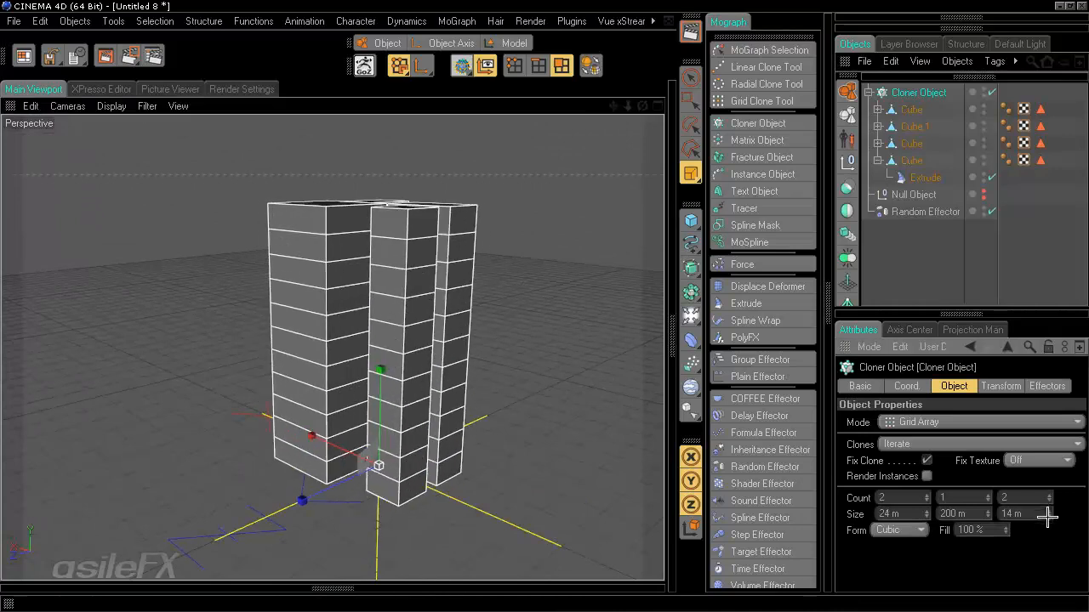
alt+drag(479, 439, 540, 306)
click(545, 306)
alt+drag(523, 247, 545, 301)
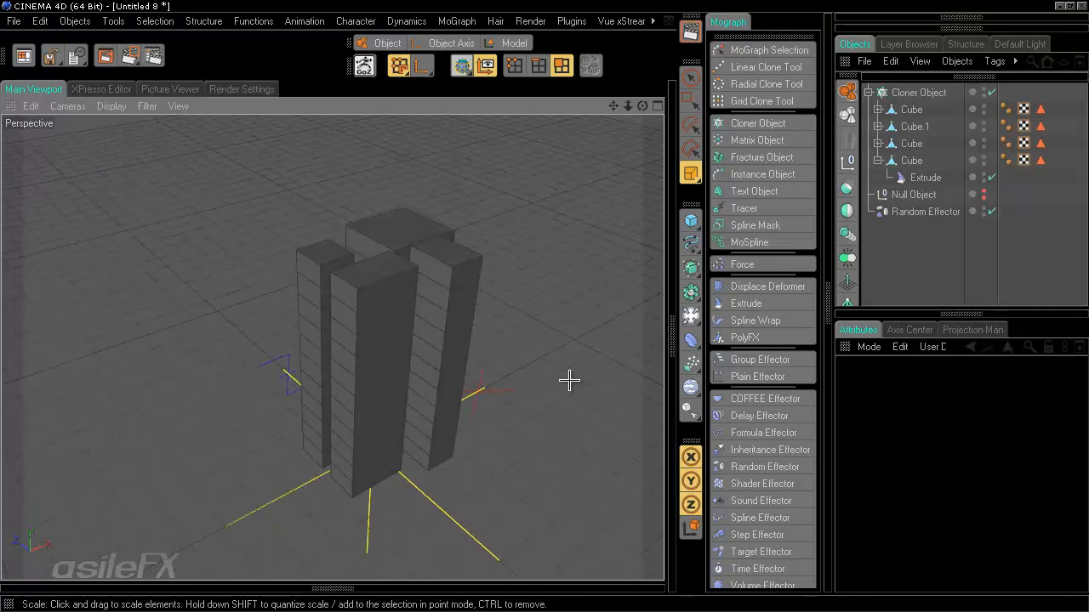
- Add a second Cloner Object to the scene
click(868, 92)
click(914, 91)
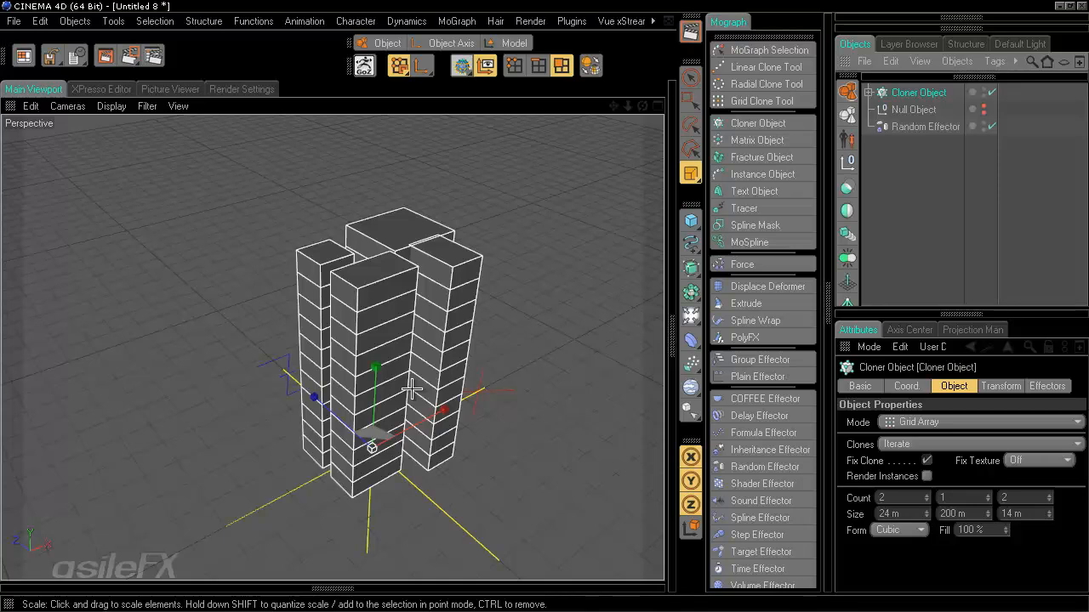
alt+drag(537, 367, 544, 304)
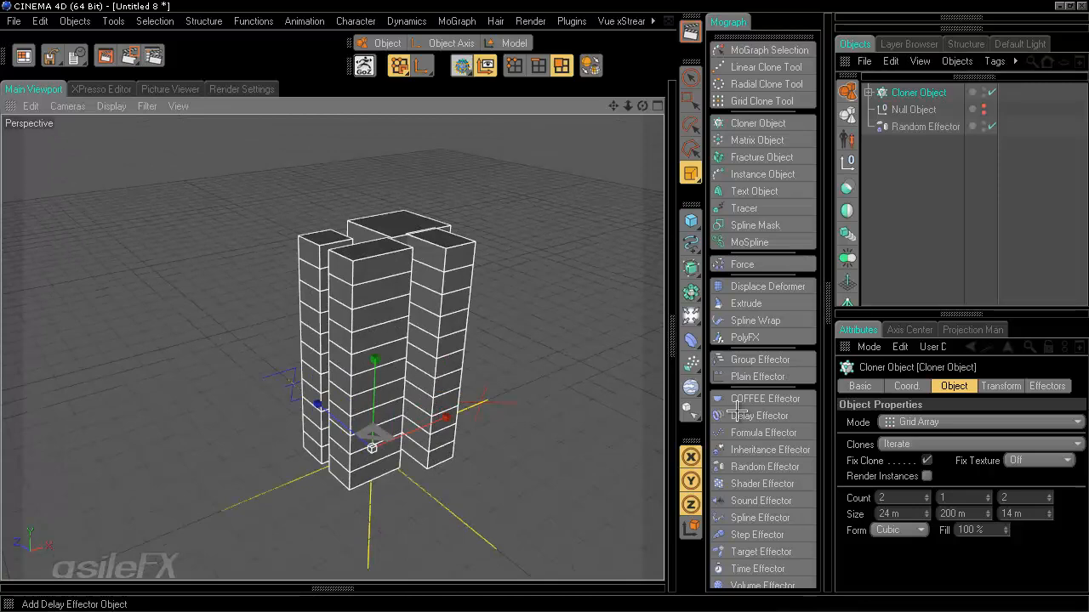
click(750, 123)
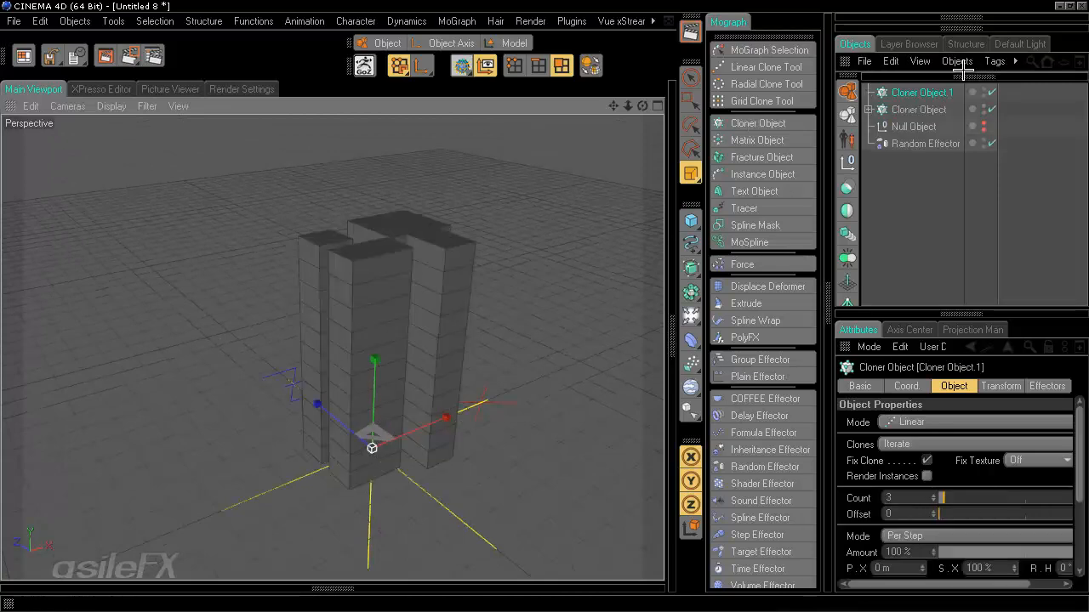
- Rename the grid cloner 'Quad Cloner' and nest it under Cloner Object.1
click(918, 110)
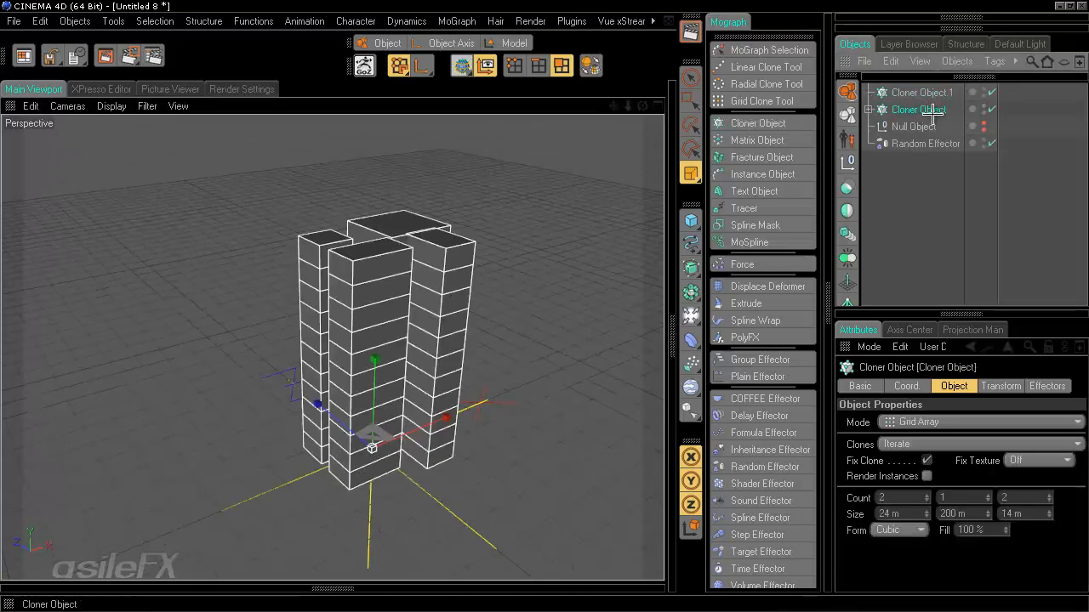
double_click(916, 111)
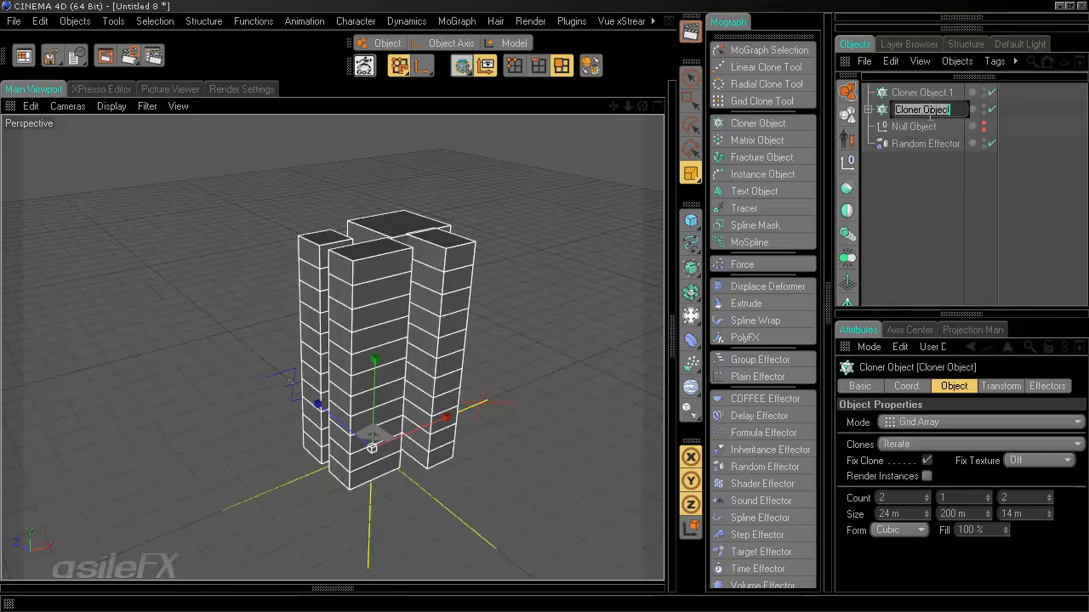
text(Quad Cloner)
key(Return)
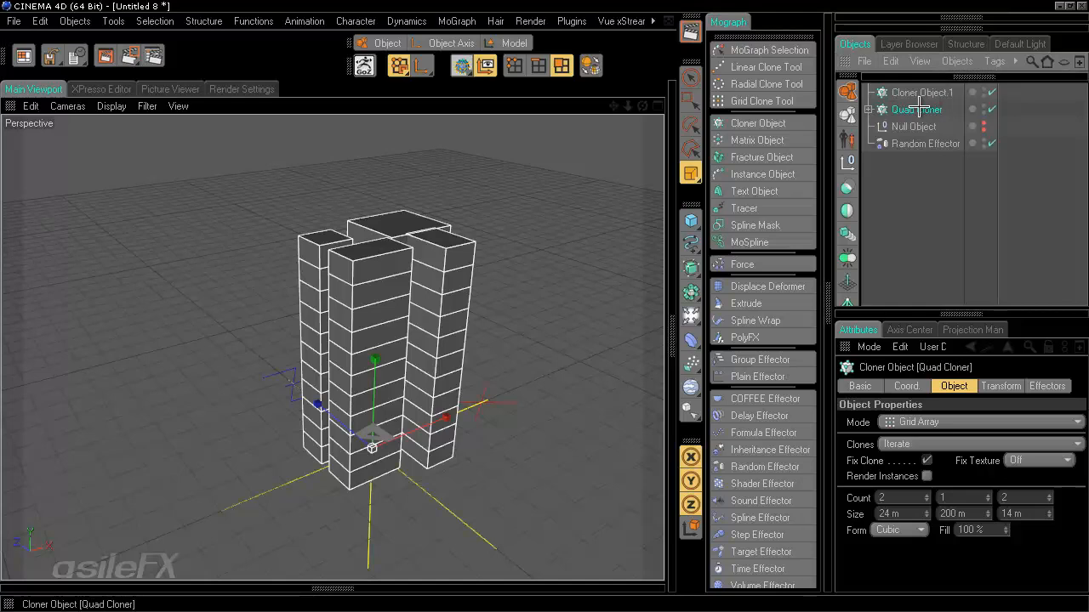
mouse_move(918, 101)
mouse_down()
mouse_move(931, 106)
mouse_move(926, 92)
mouse_up()
- Switch Cloner Object.1 to Grid Array mode with a count of 1 on Y
click(918, 93)
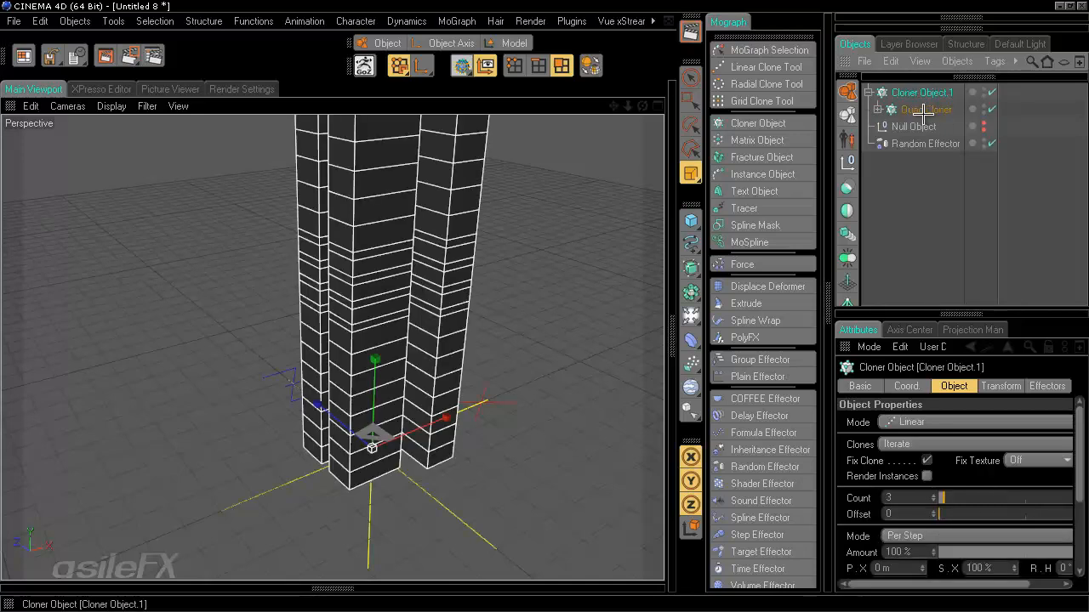
click(928, 423)
click(944, 482)
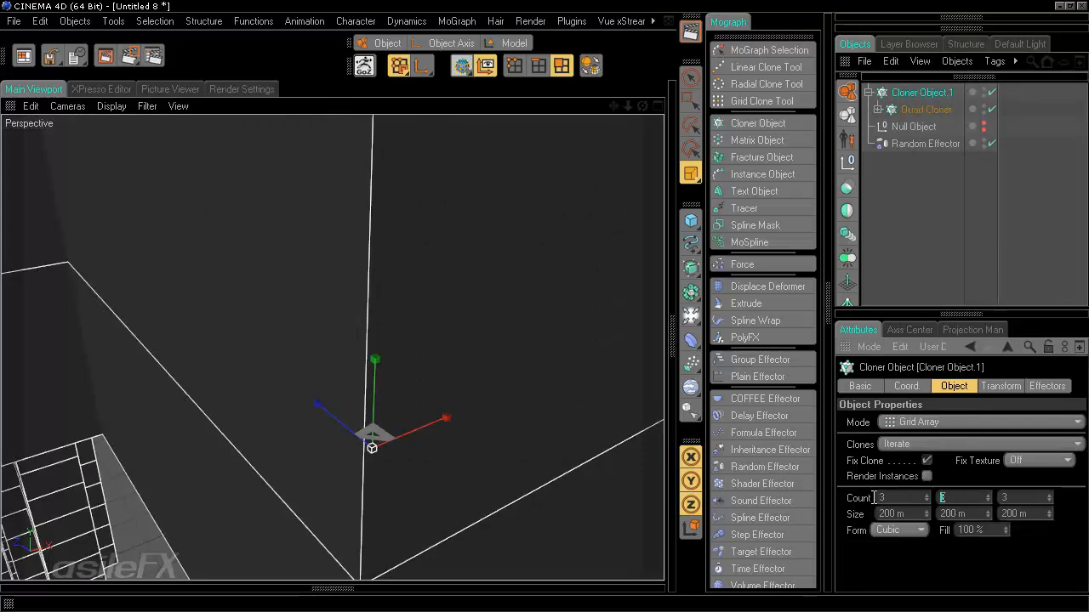
text(1)
key(Return)
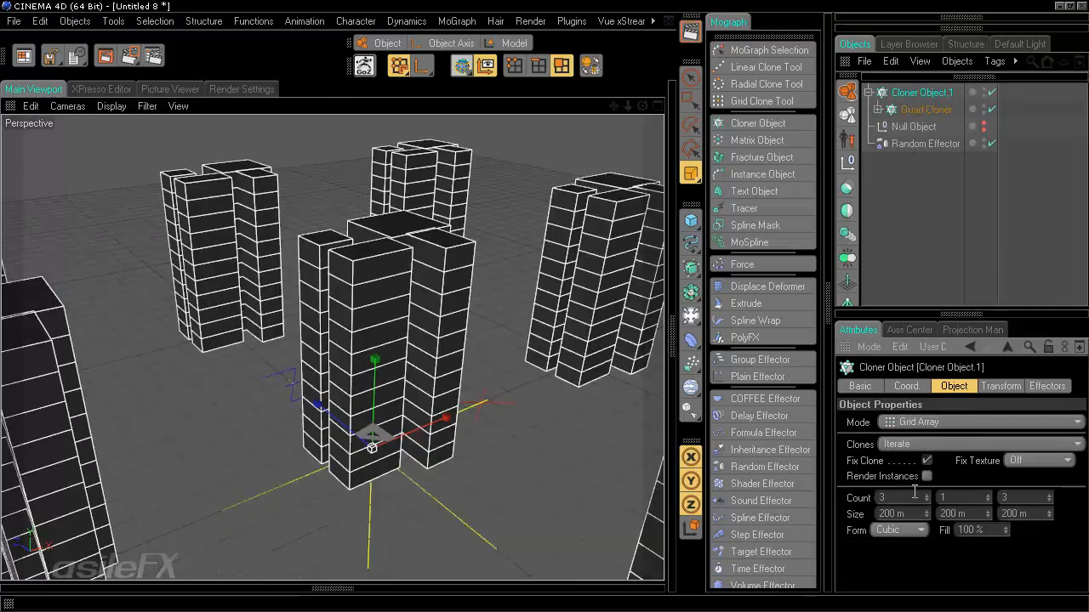
scroll(555, 315, down, 6)
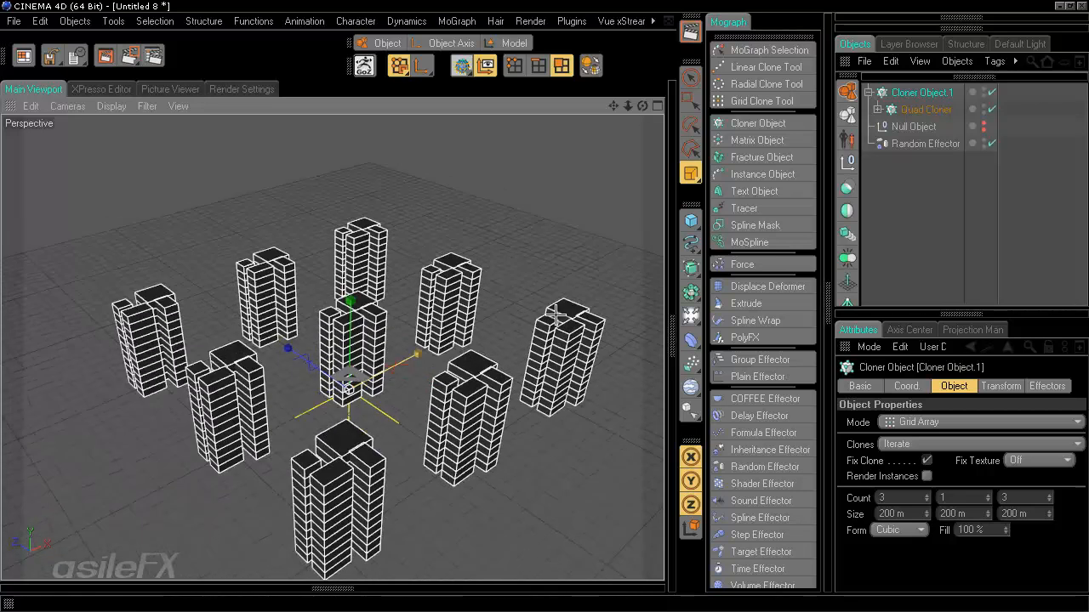
alt+drag(555, 314, 549, 308)
- Set the grid to 12 clones along X, spread over 629 m on X and 703 m on Z
click(924, 496)
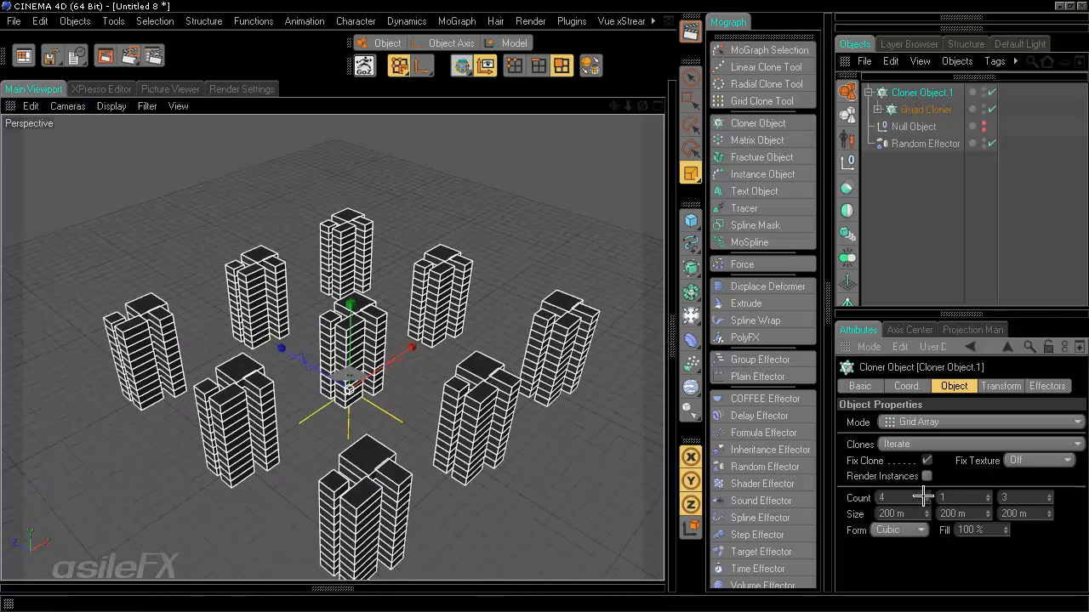
click(924, 496)
mouse_move(933, 514)
mouse_down()
mouse_move(933, 474)
mouse_move(932, 503)
mouse_up()
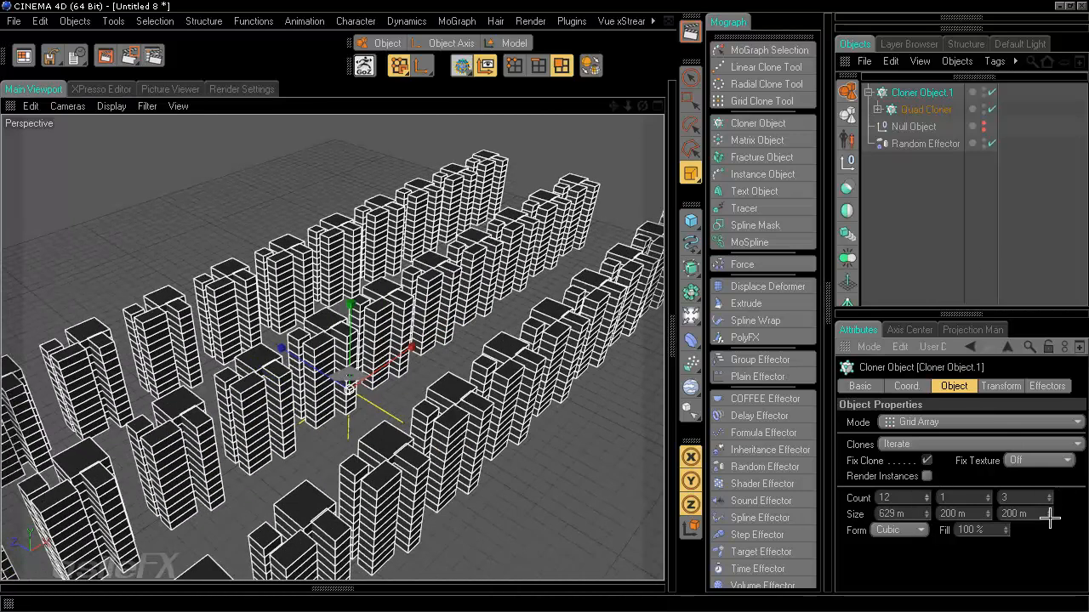
mouse_move(1050, 517)
mouse_down()
mouse_move(1050, 139)
mouse_move(1049, 559)
mouse_move(1050, 510)
mouse_up()
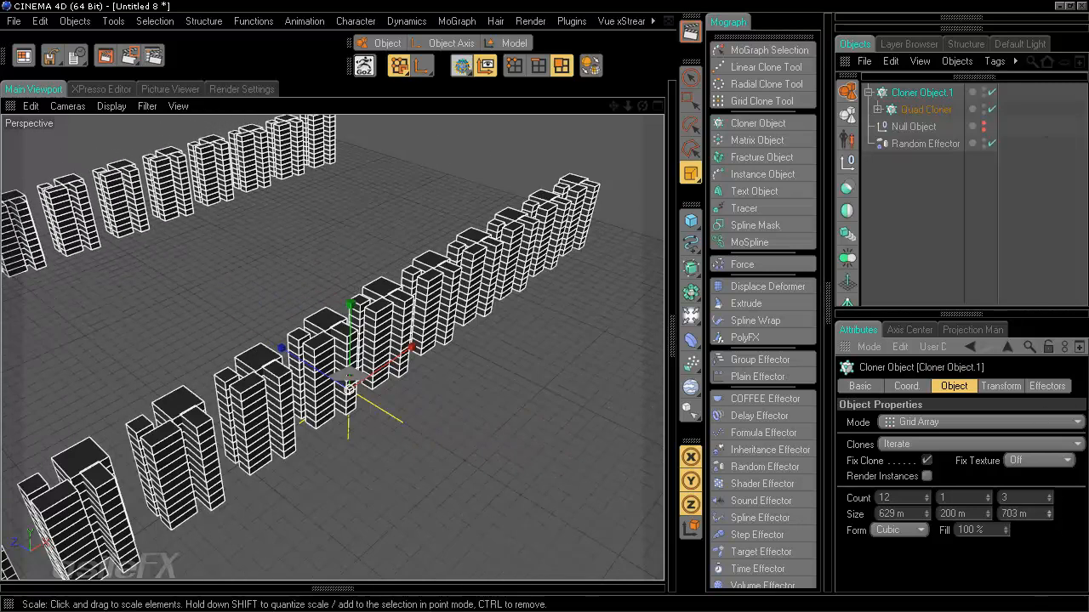
- Set the viewport to Gouraud Shading with Enhanced OpenGL enabled
click(111, 106)
click(149, 168)
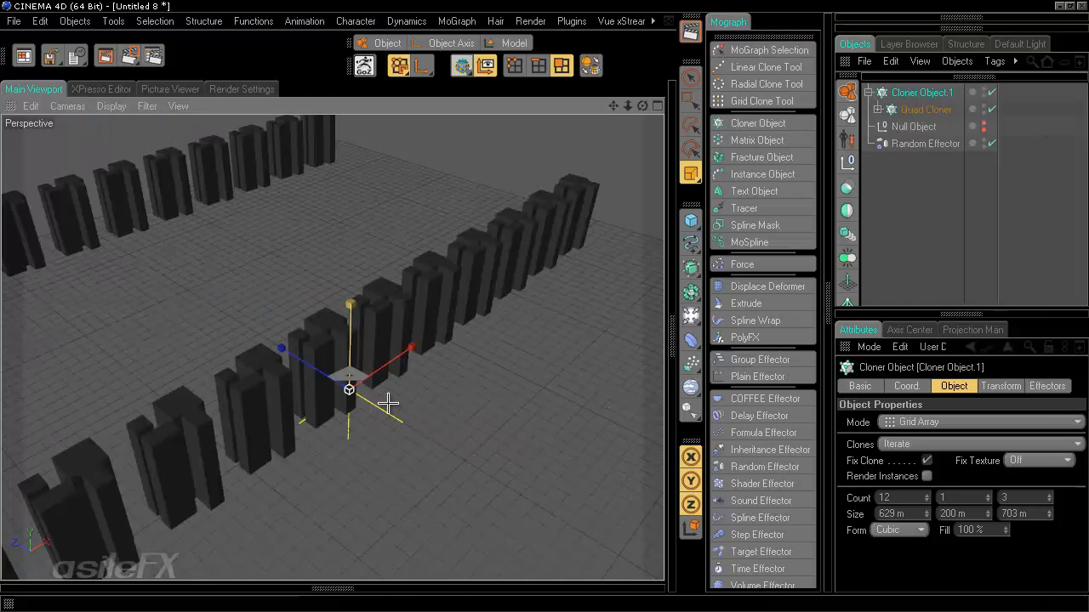
alt+drag(387, 403, 431, 414)
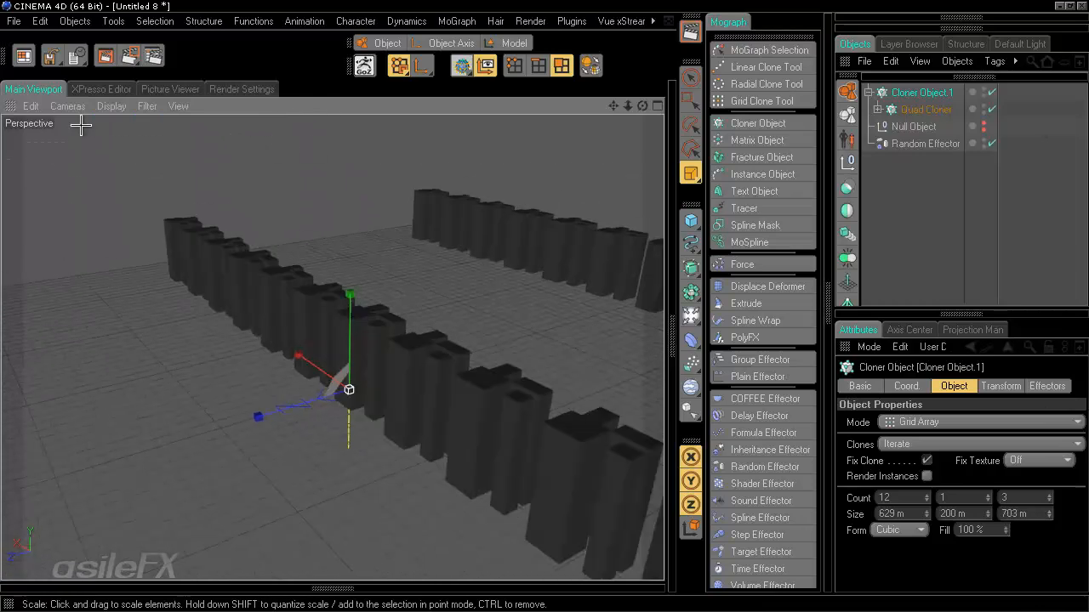
click(111, 105)
click(145, 369)
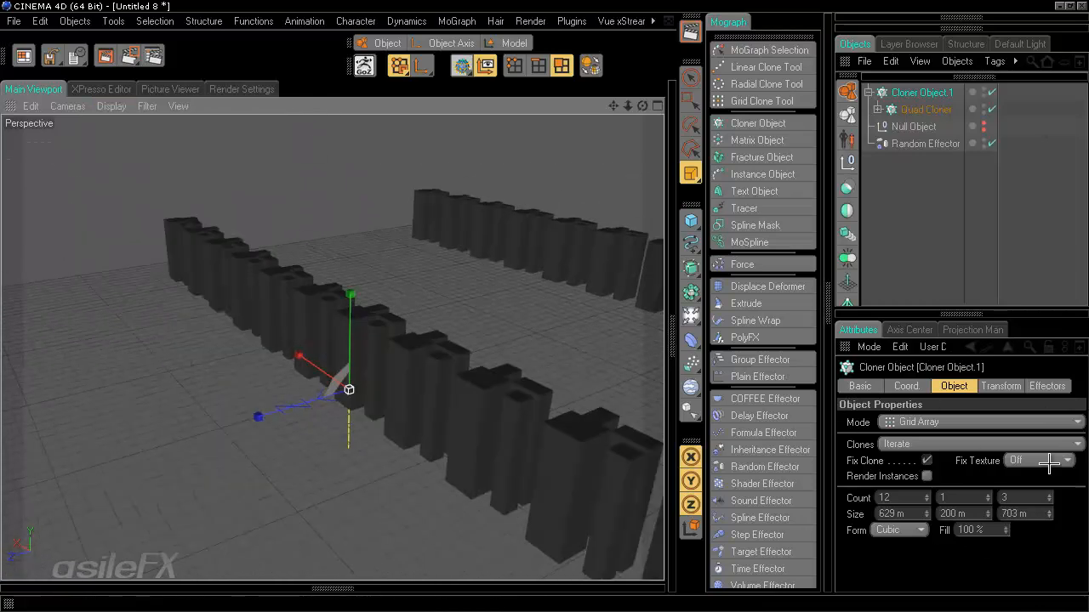
- Raise the Z count to 16, then add a Random Effector to the cloner
drag(1053, 497, 1052, 425)
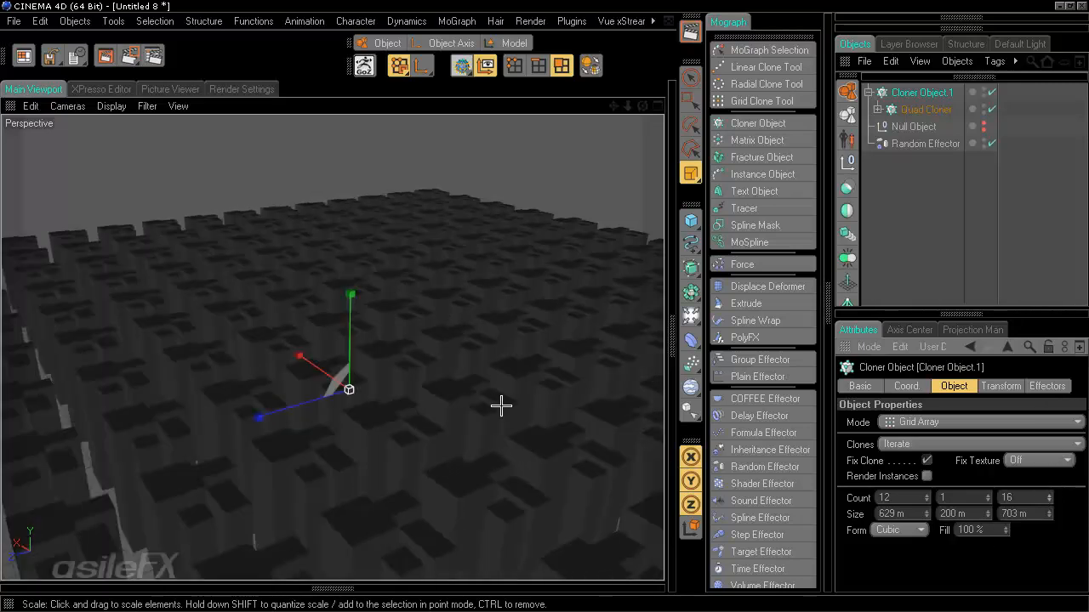
alt+drag(417, 366, 538, 306)
mouse_move(577, 339)
alt+mouse_down()
mouse_move(544, 304)
mouse_move(552, 400)
mouse_move(532, 298)
mouse_move(545, 311)
alt+mouse_up()
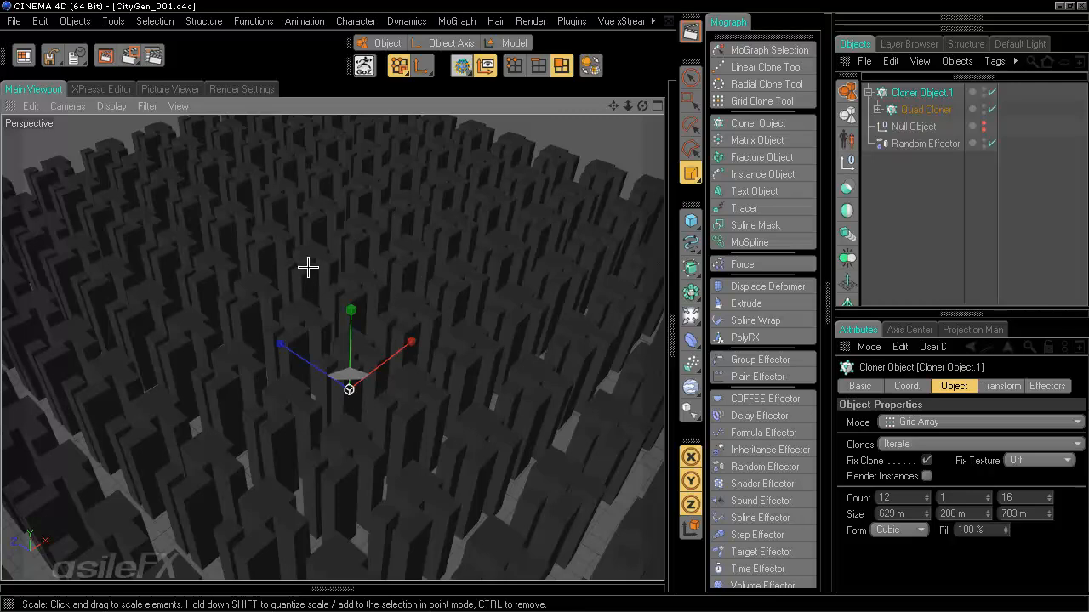
alt+drag(539, 372, 170, 162)
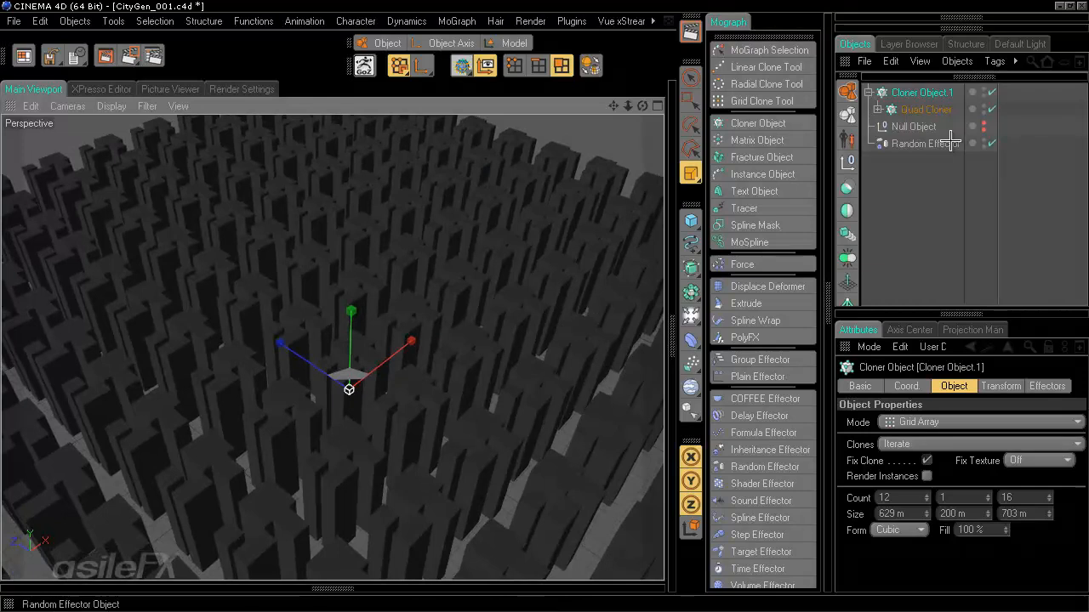
click(923, 91)
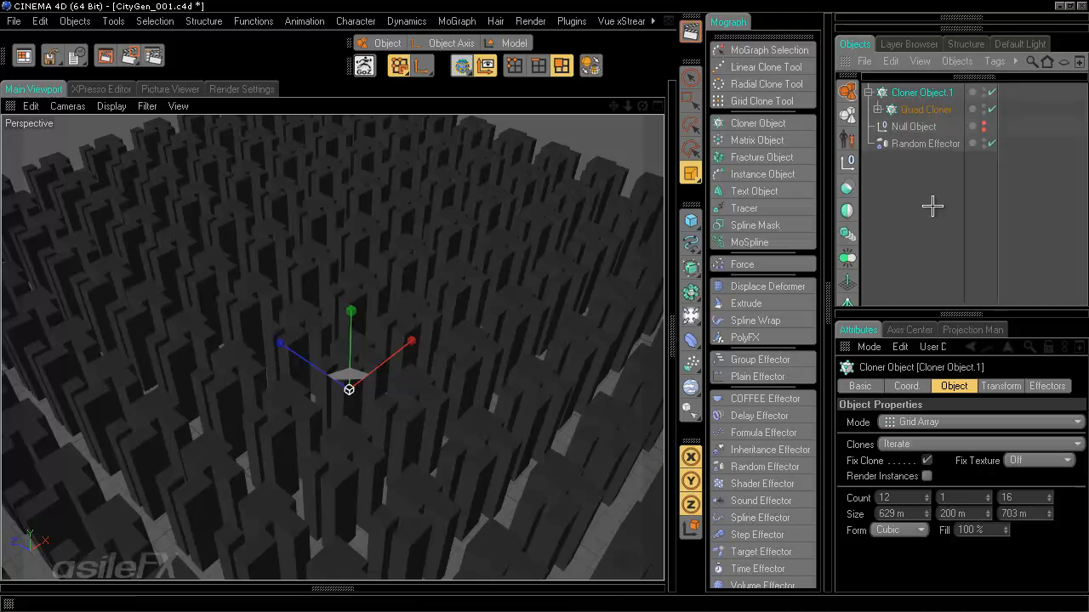
click(765, 467)
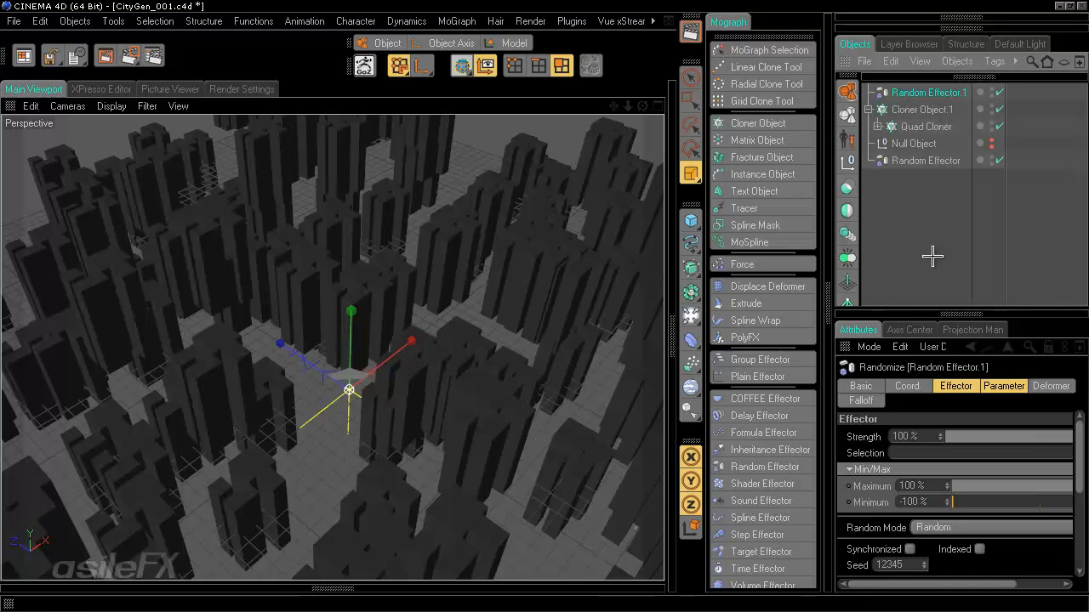
- Uncheck Position on Random Effector.1's Parameter tab and set Modify Clone under Other to 89%
click(1004, 385)
click(893, 467)
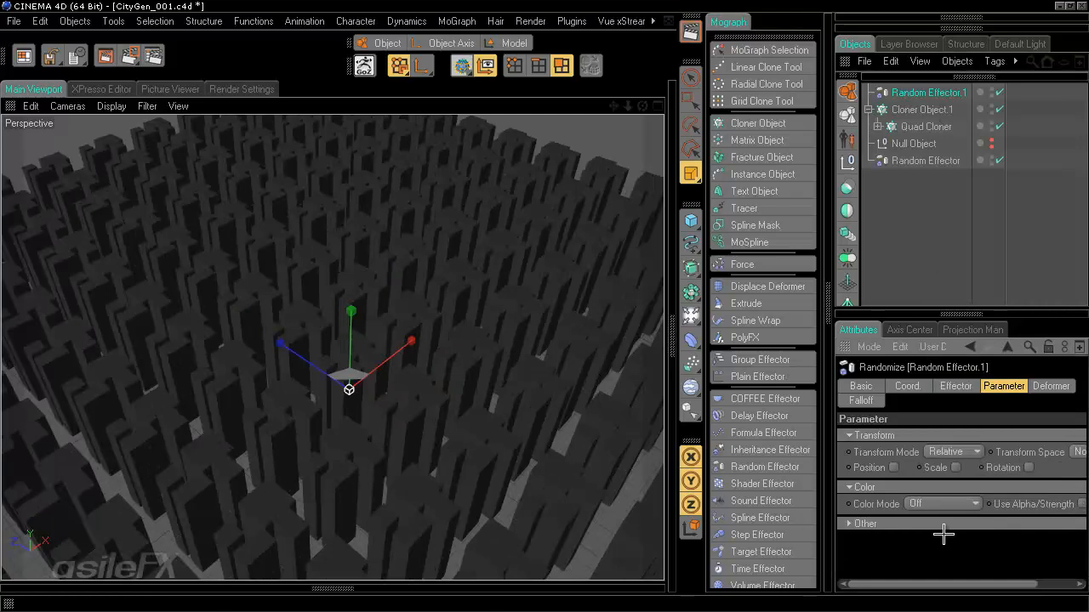
click(848, 526)
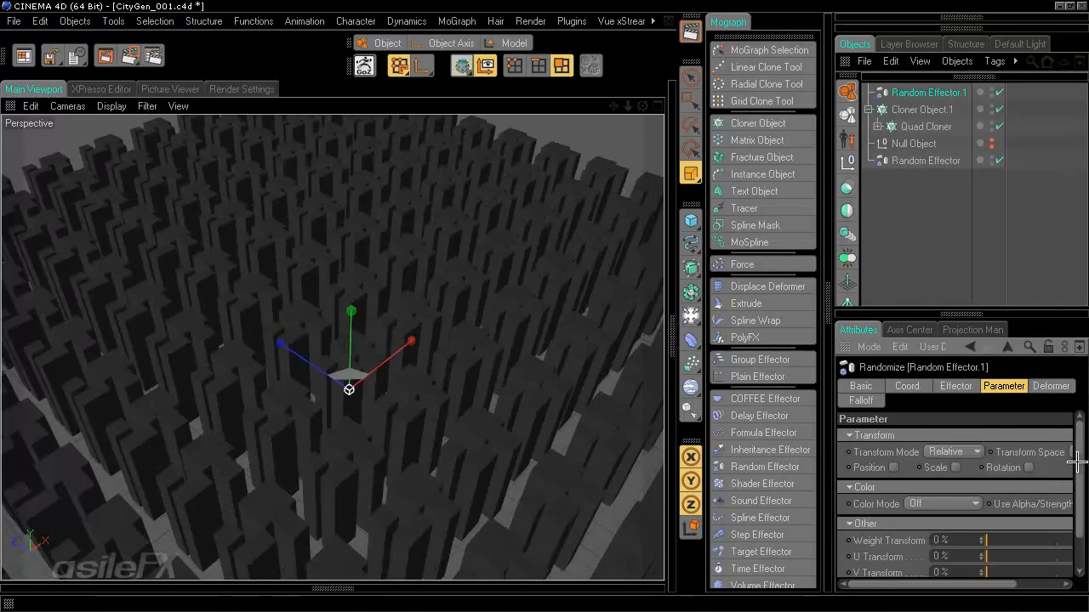
scroll(1076, 526, down, 2)
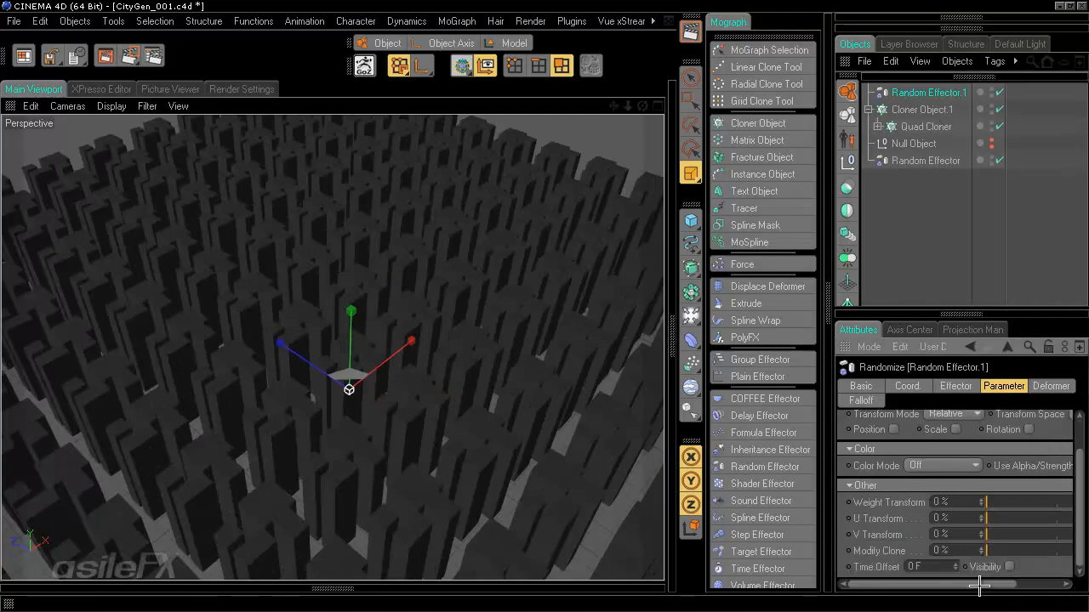
mouse_move(953, 585)
mouse_down()
mouse_move(1002, 571)
mouse_move(934, 584)
mouse_up()
click(1009, 545)
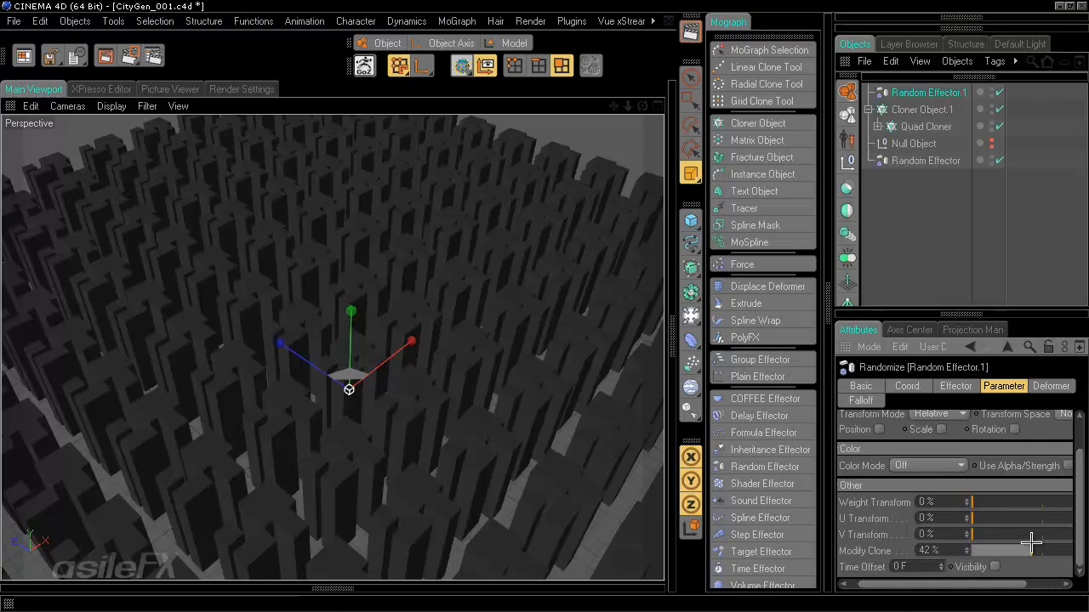
drag(996, 586, 1035, 586)
click(1048, 552)
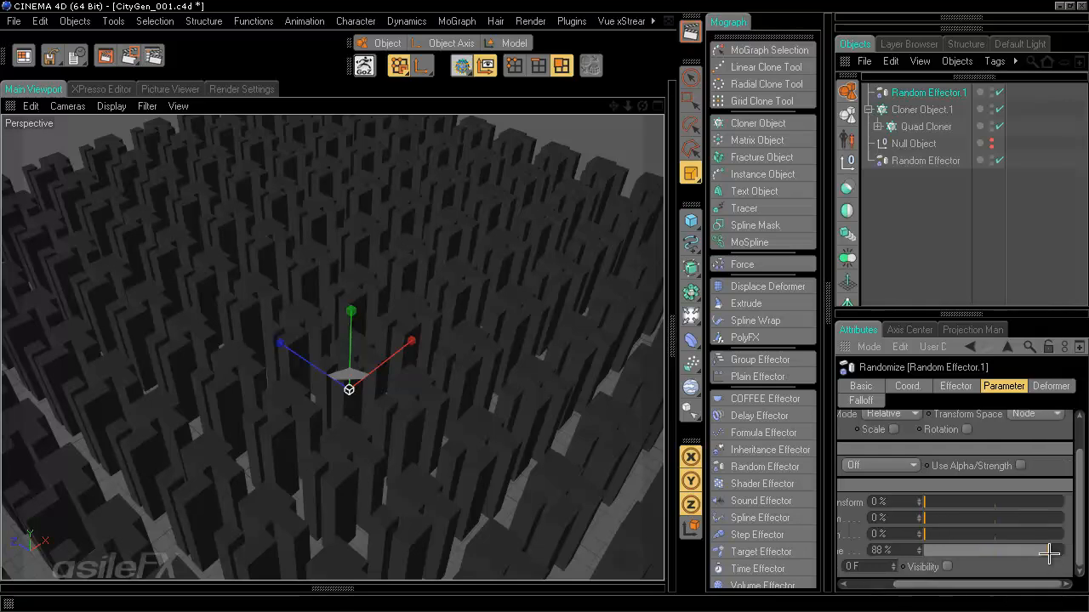
click(1051, 551)
drag(1009, 586, 964, 586)
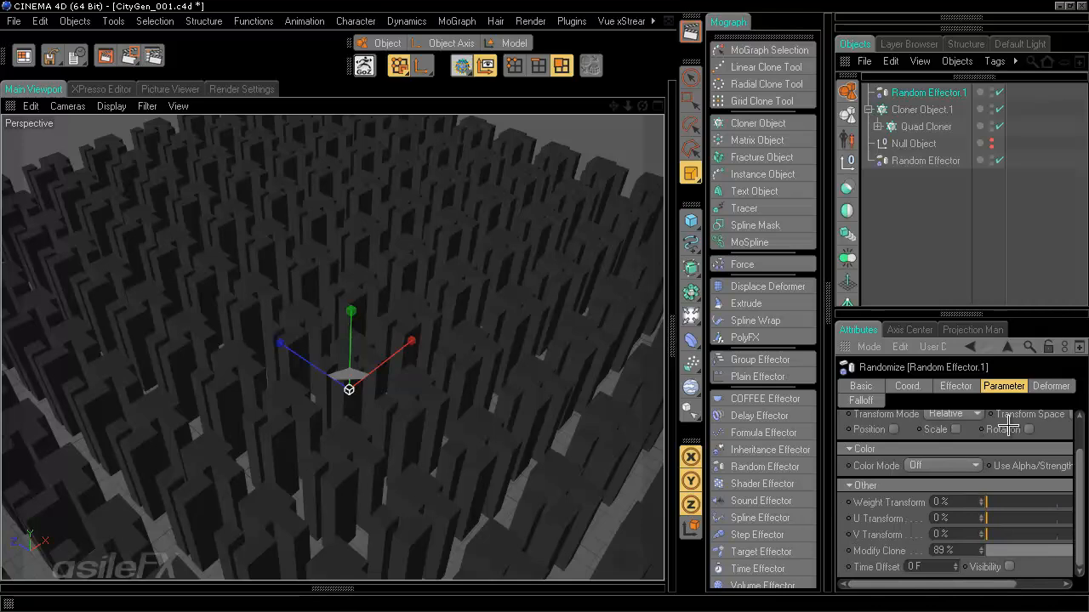
click(950, 386)
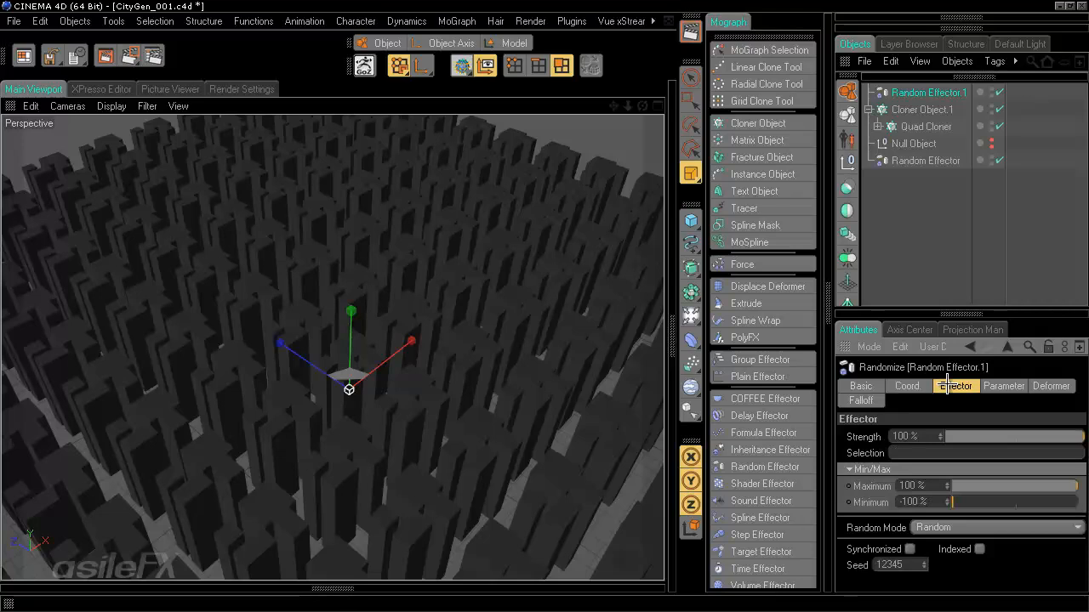
- Set Random Effector.1's Random Mode to Noise with a 25% scale, then select Quad Cloner
drag(913, 315, 915, 247)
click(953, 467)
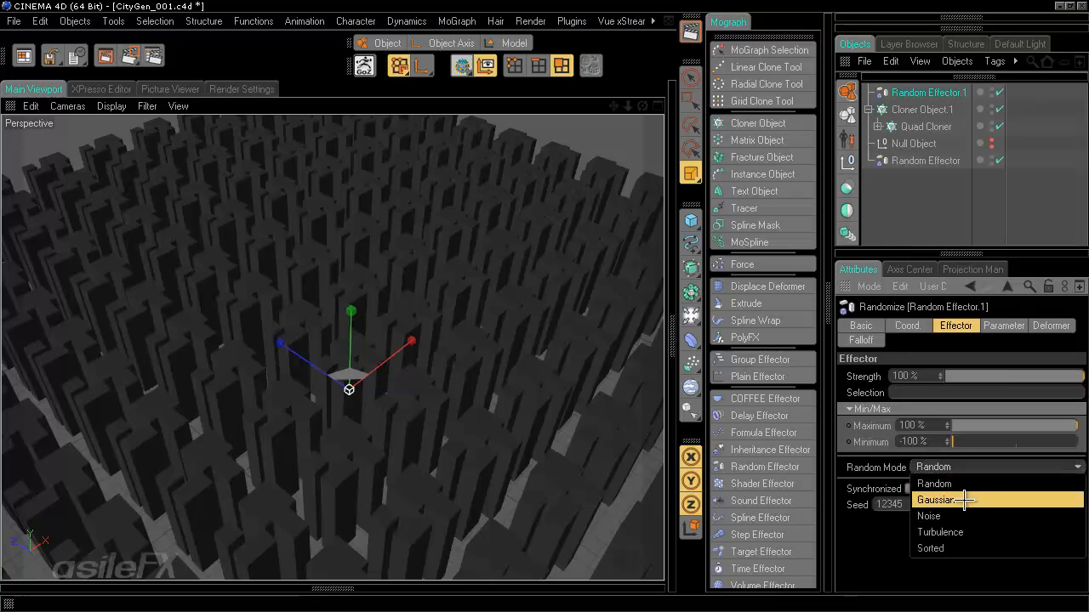
click(961, 514)
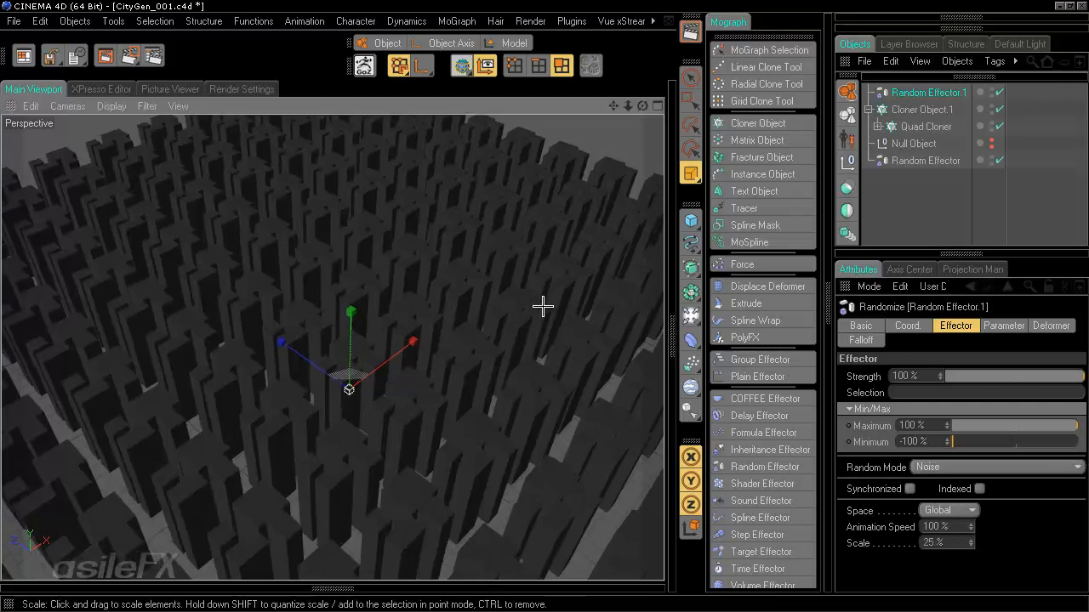
mouse_move(542, 306)
alt+mouse_down()
mouse_move(527, 310)
mouse_move(544, 304)
mouse_move(544, 314)
mouse_move(544, 287)
mouse_move(544, 306)
alt+mouse_up()
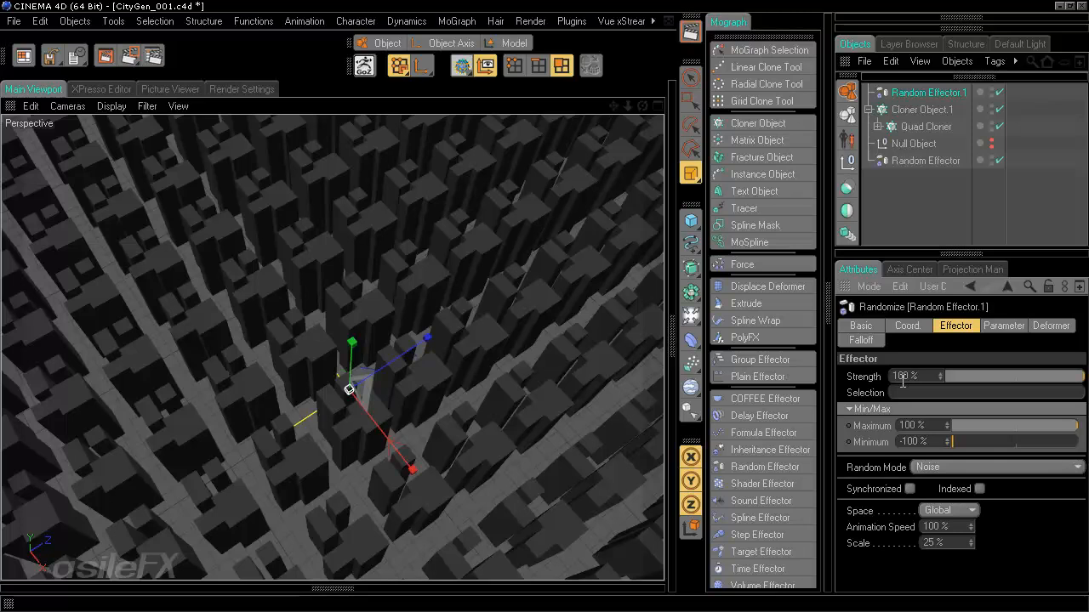
click(923, 126)
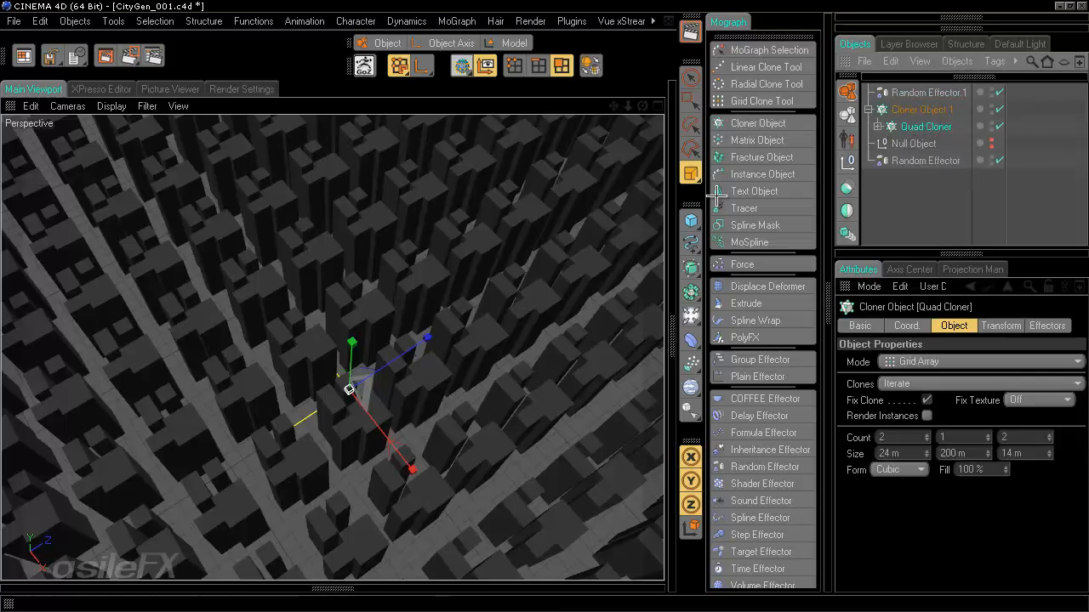
- Move Random Effector.1 from Cloner Object.1's effector list onto the Quad Cloner
click(944, 110)
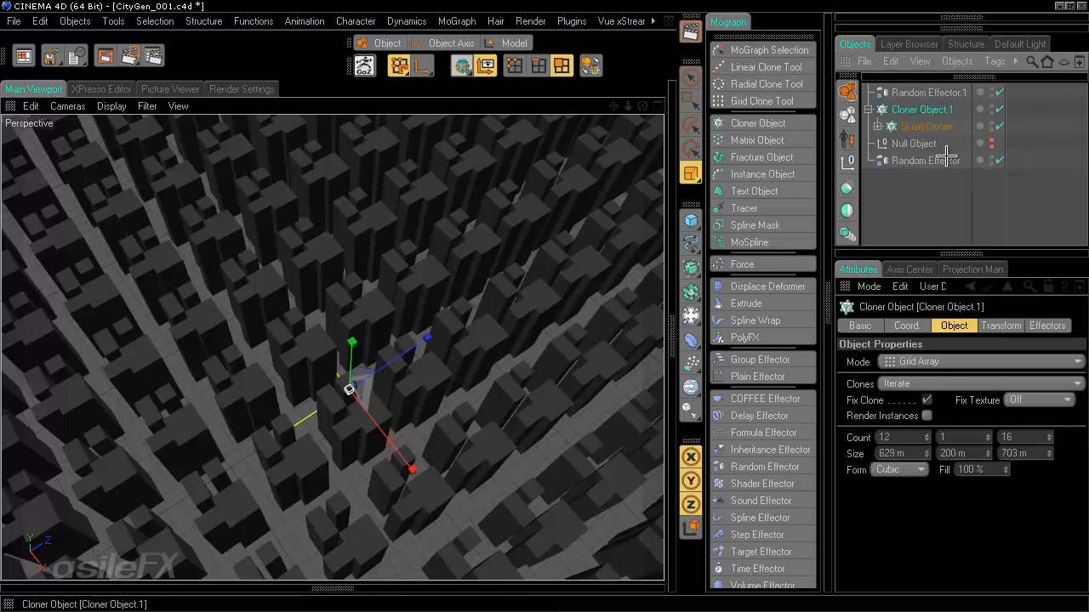
click(1047, 326)
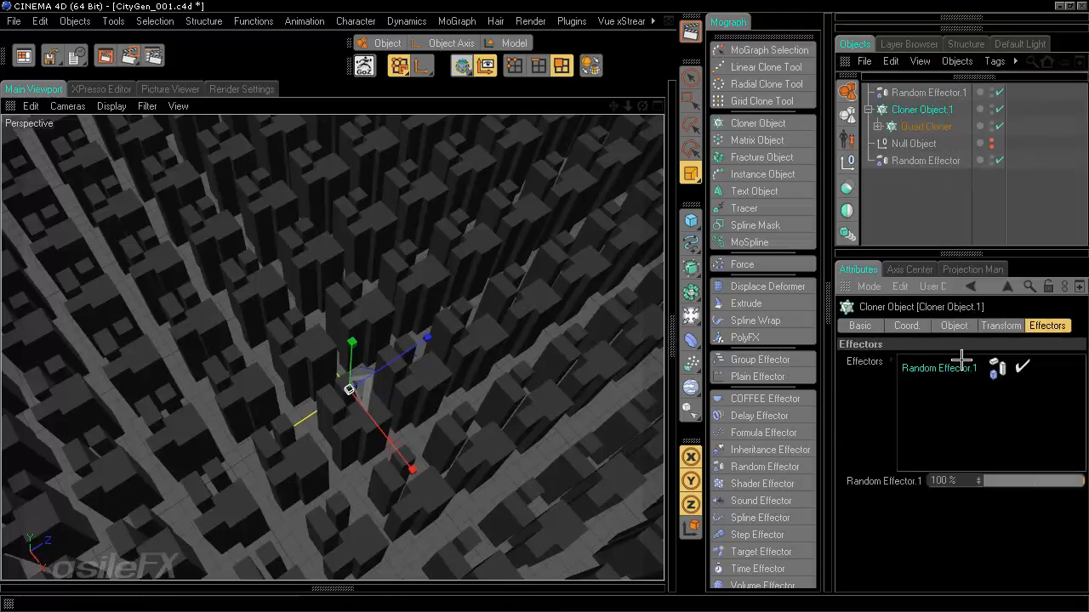
key(Delete)
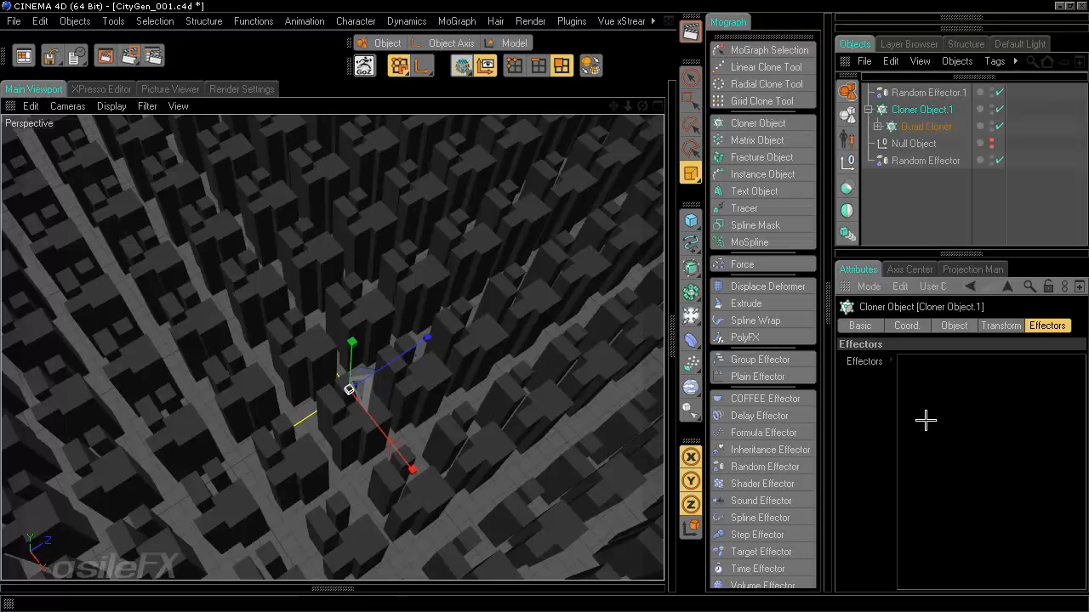
click(923, 125)
drag(937, 93, 954, 537)
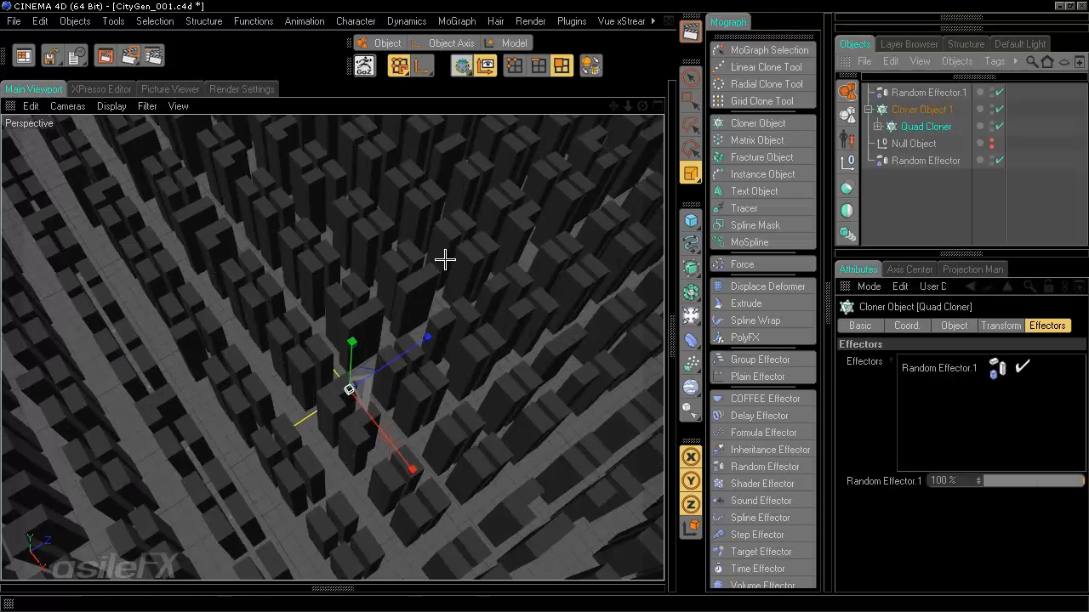
- Set the effector's scale to 52% and its Random Mode to Turbulence
click(925, 95)
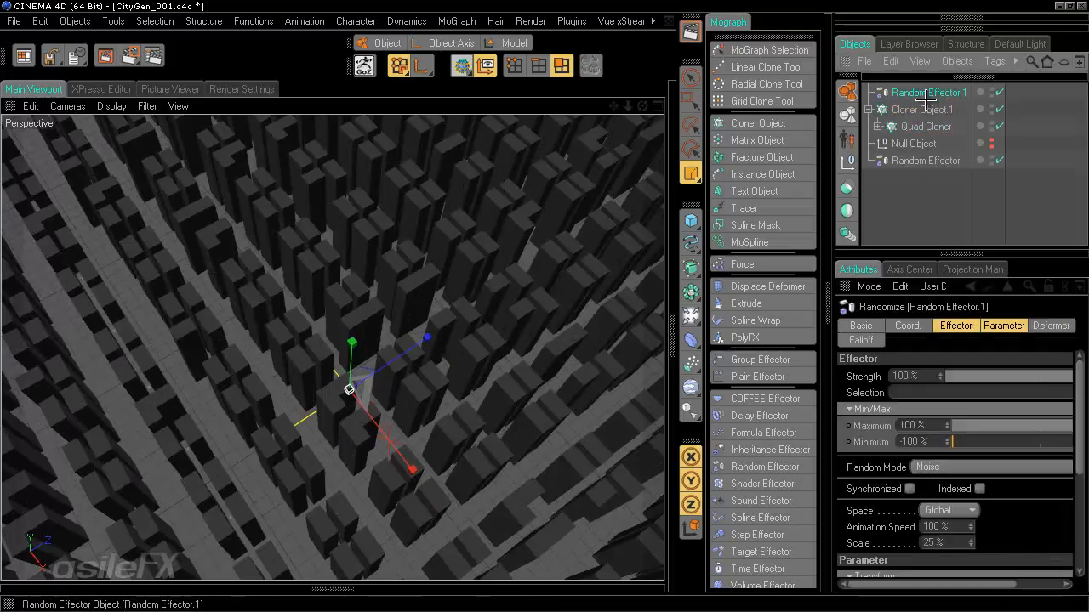
scroll(496, 410, down, 1)
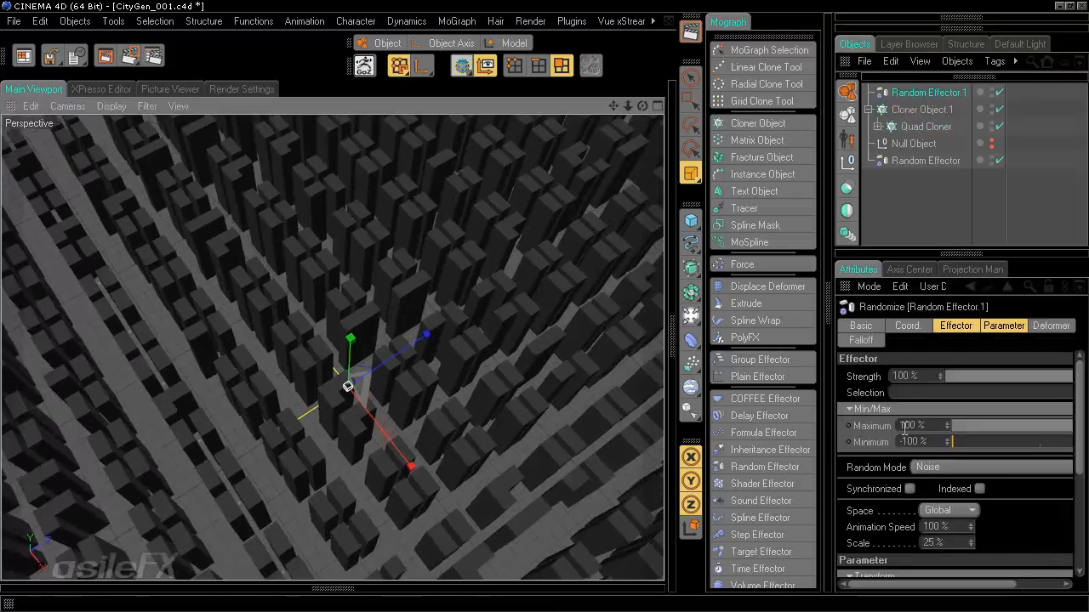
click(953, 543)
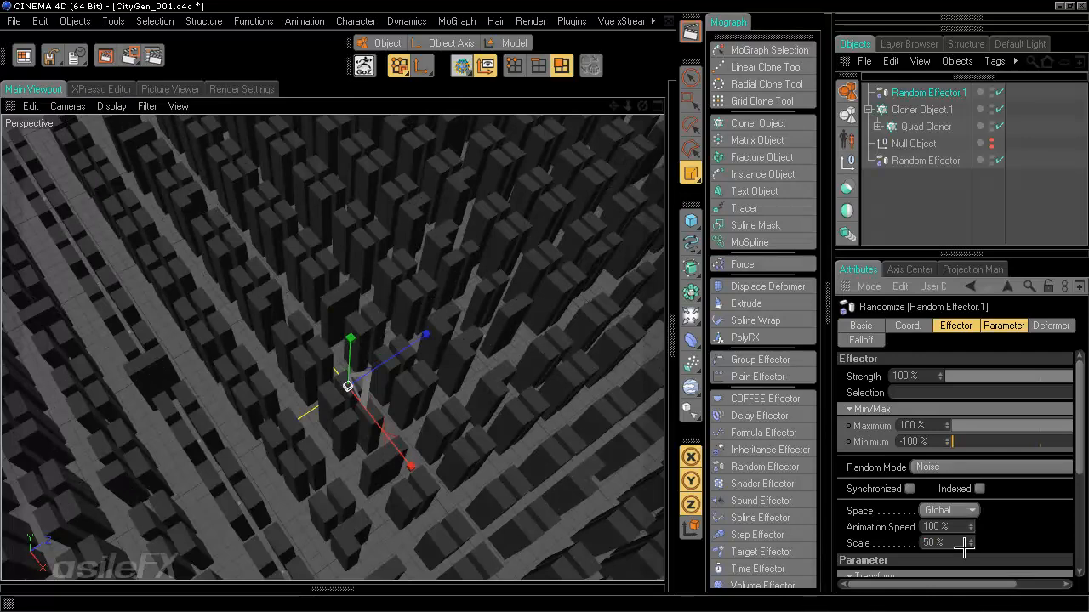
drag(951, 542, 971, 527)
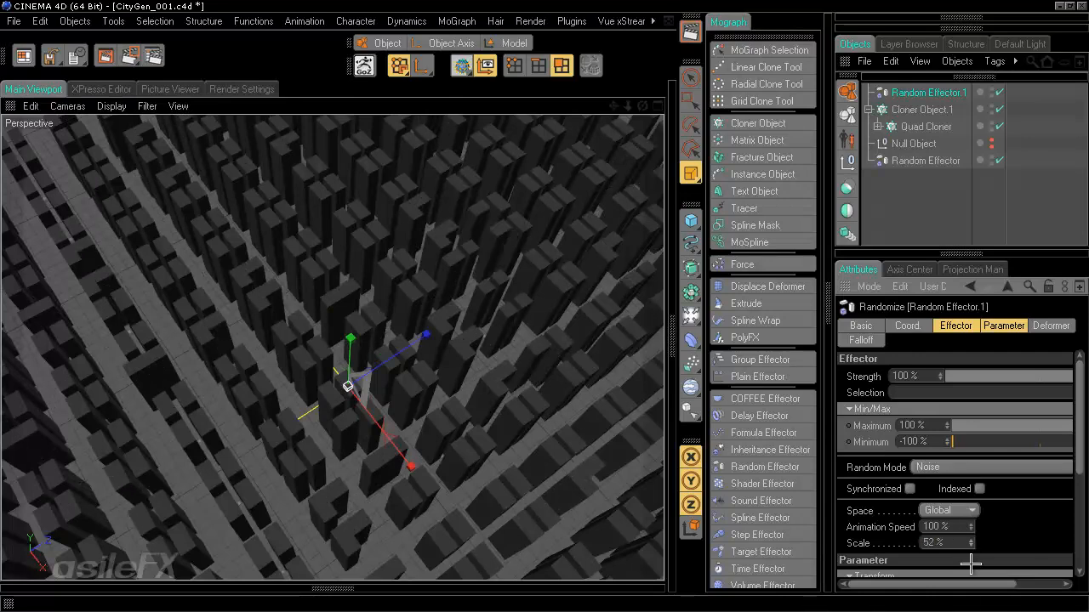
click(966, 467)
click(968, 484)
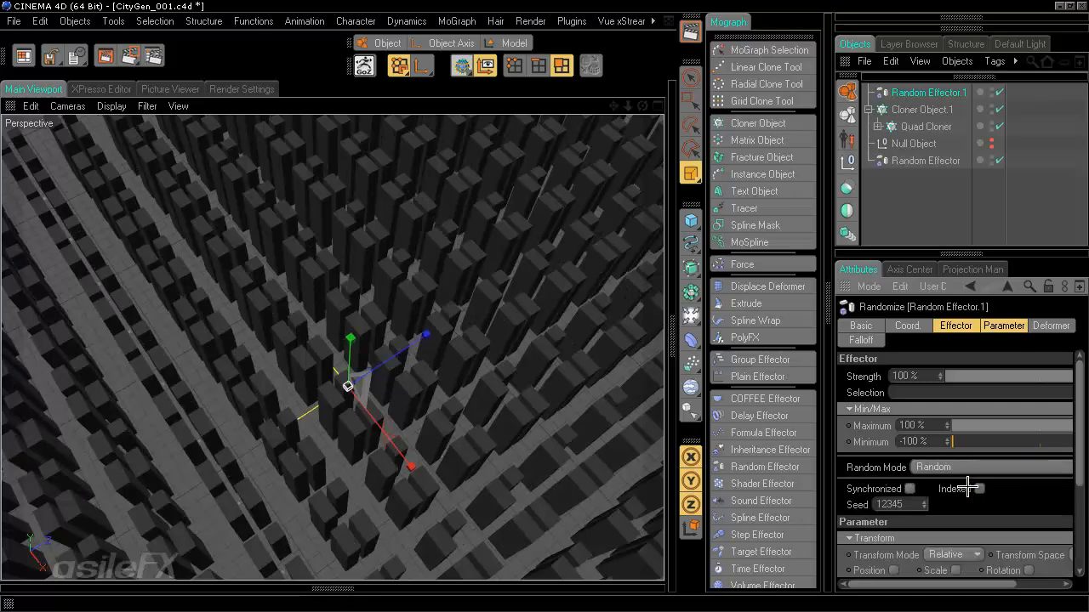
click(987, 467)
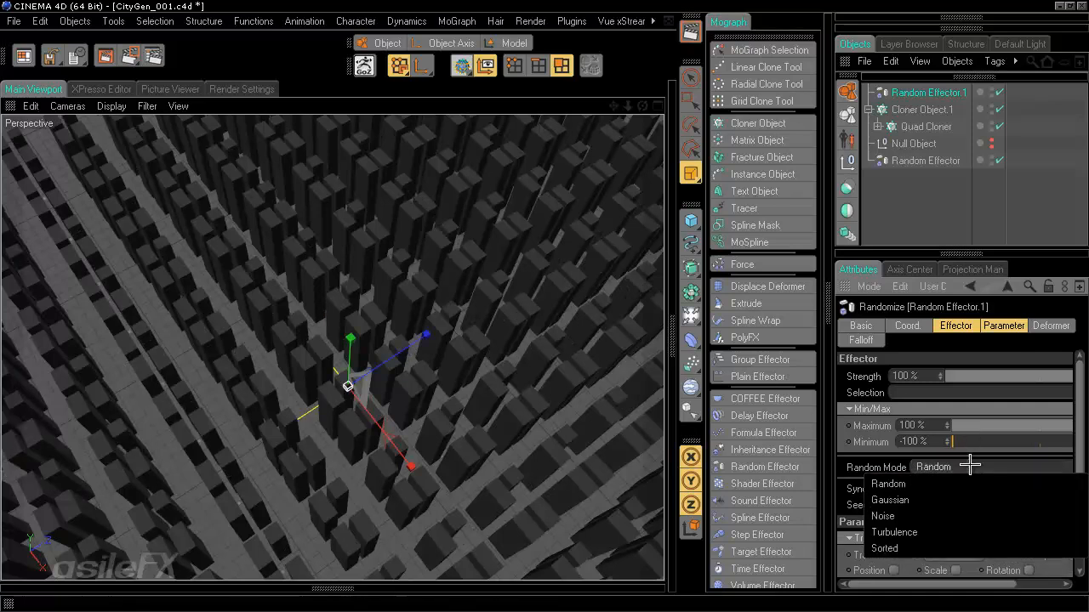
click(966, 549)
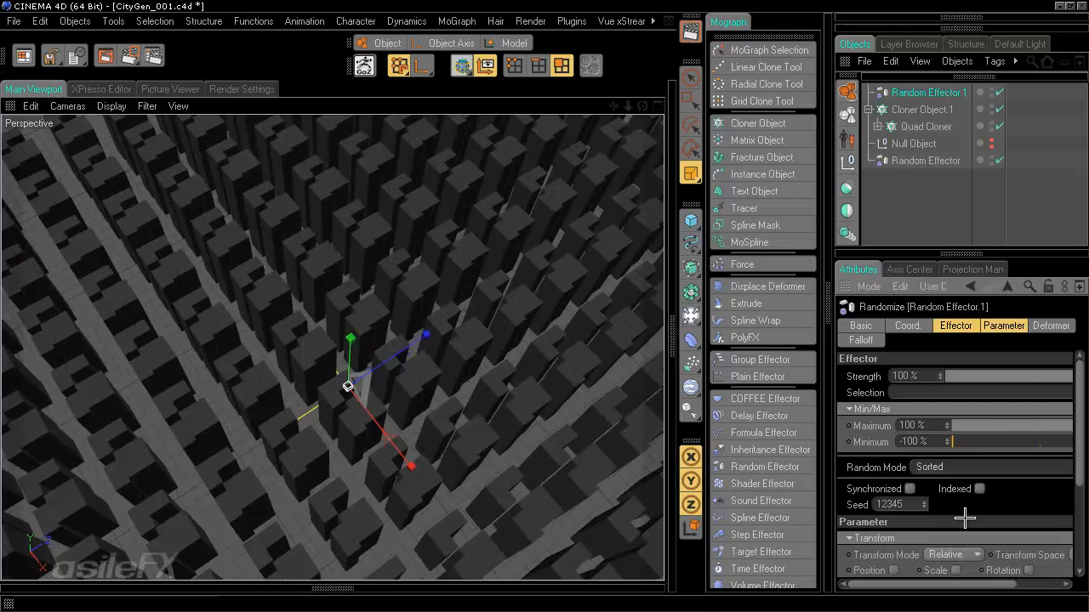
click(956, 467)
click(958, 531)
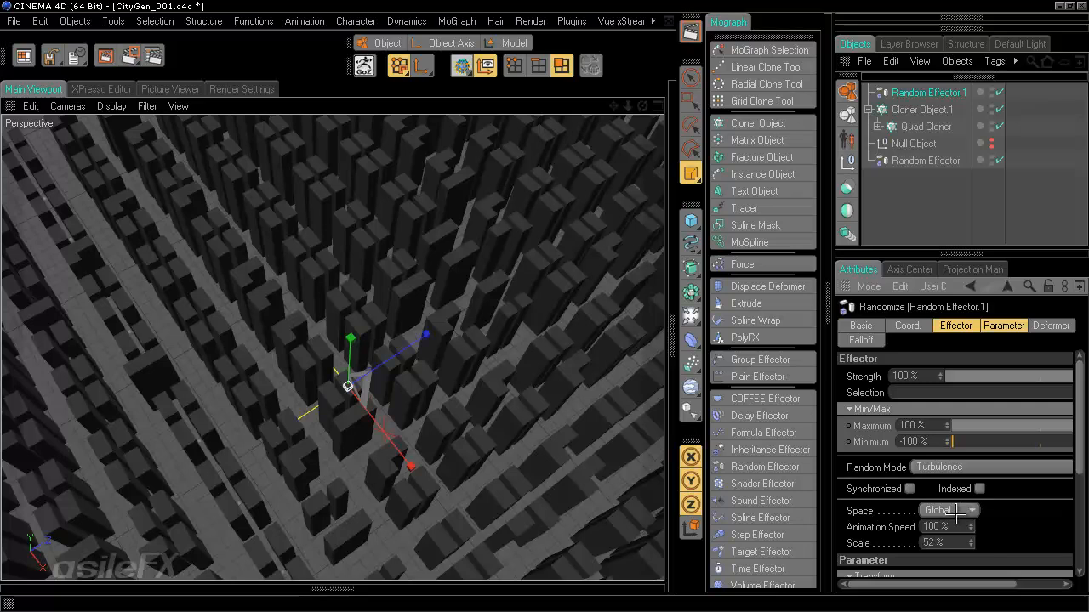
- Set the turbulence Animation Speed to 0% and its Space to UV
drag(952, 543, 874, 540)
click(936, 527)
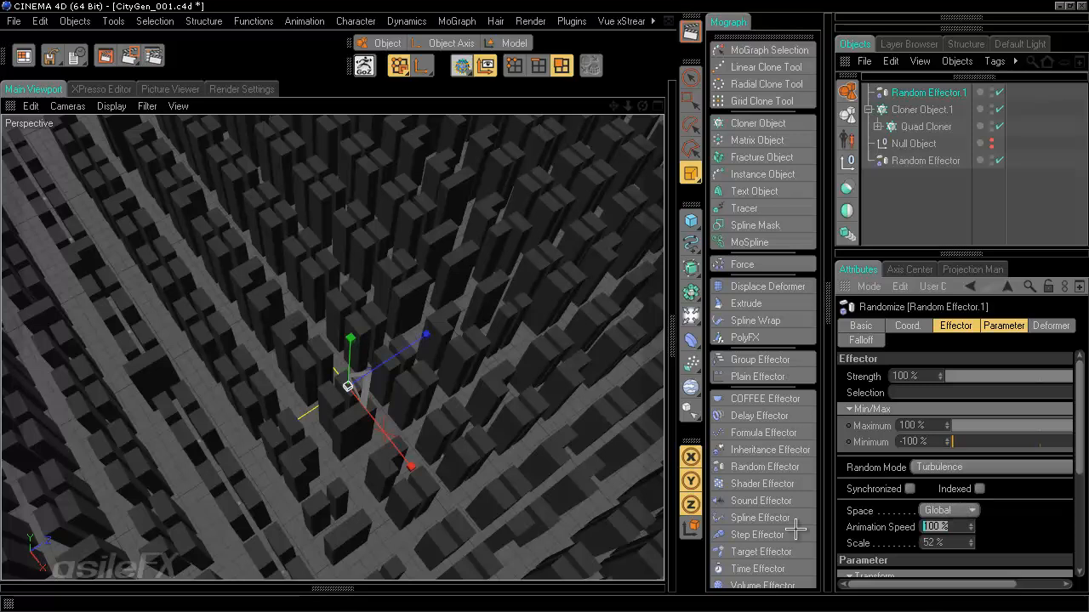
text(0)
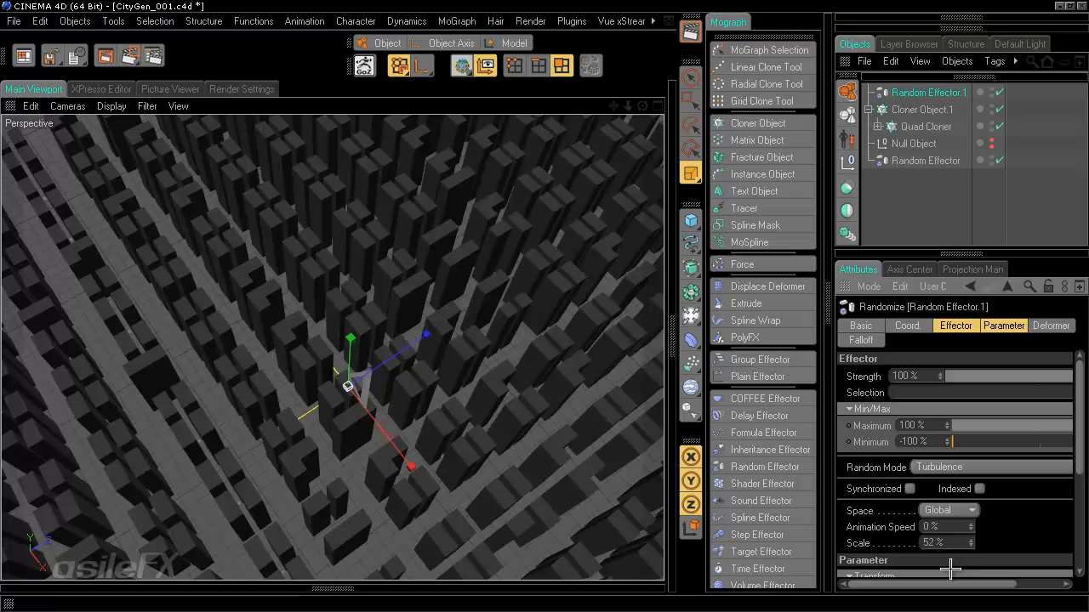
click(966, 514)
click(963, 487)
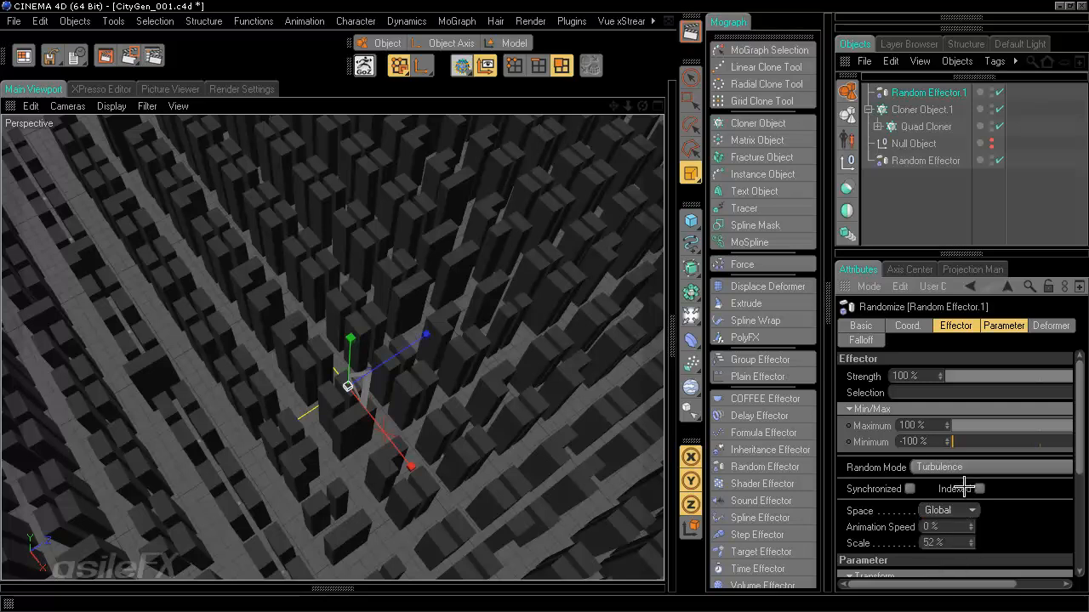
click(966, 510)
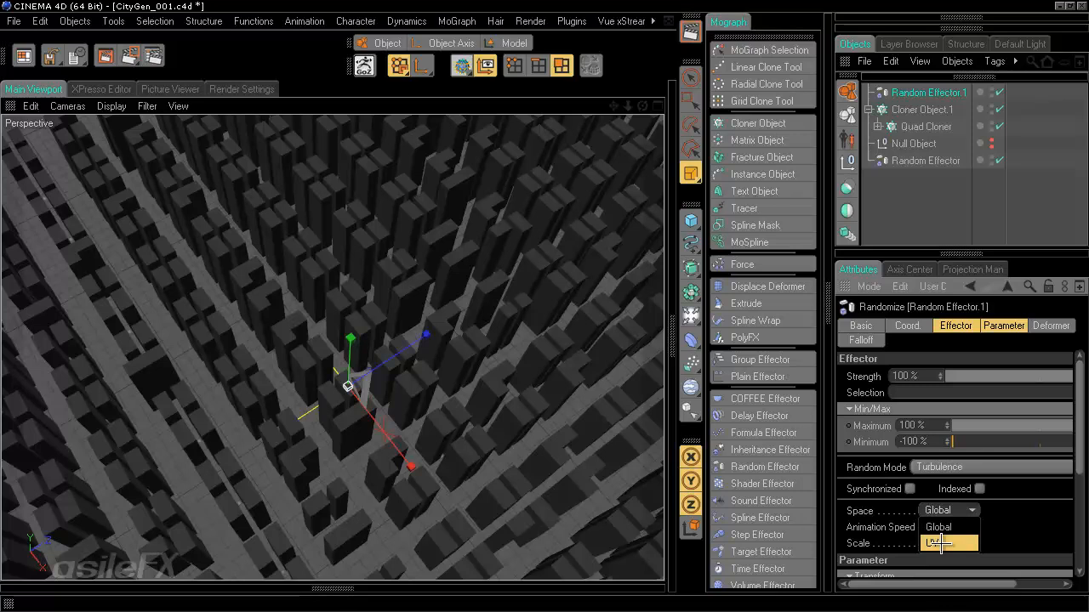
click(968, 542)
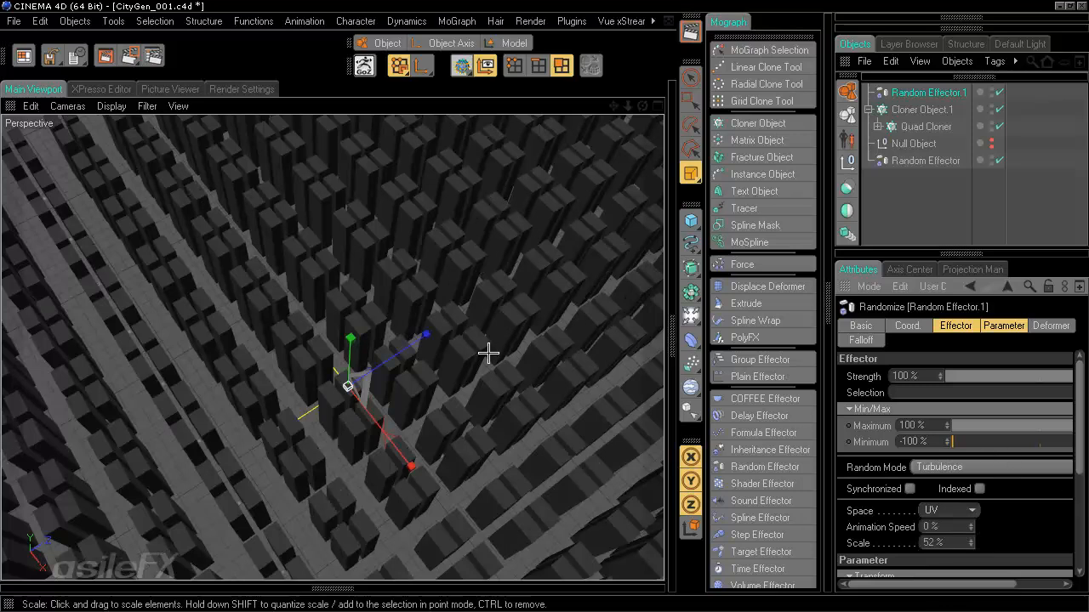
scroll(495, 300, down, 3)
scroll(495, 300, down, 4)
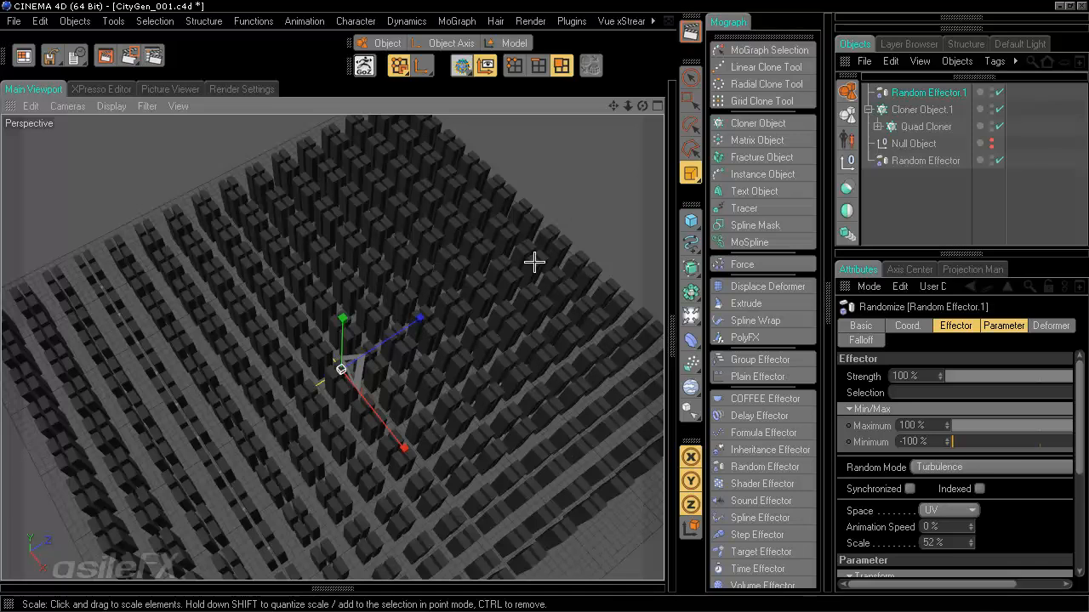
- Set Space to Global, then try Gaussian, Random and Sorted modes before keeping Turbulence
click(948, 511)
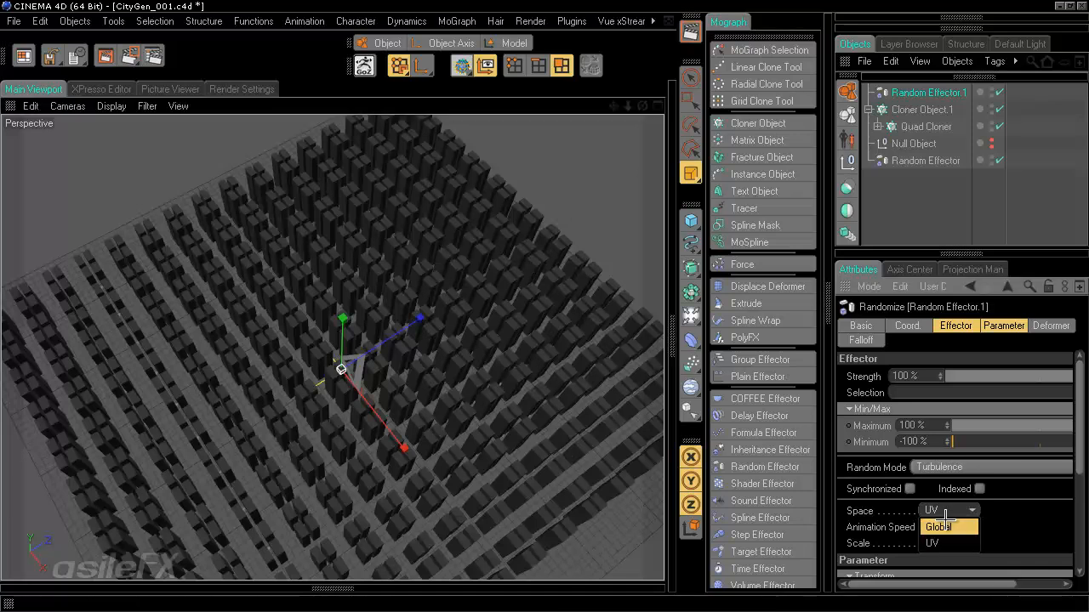
click(944, 521)
click(946, 467)
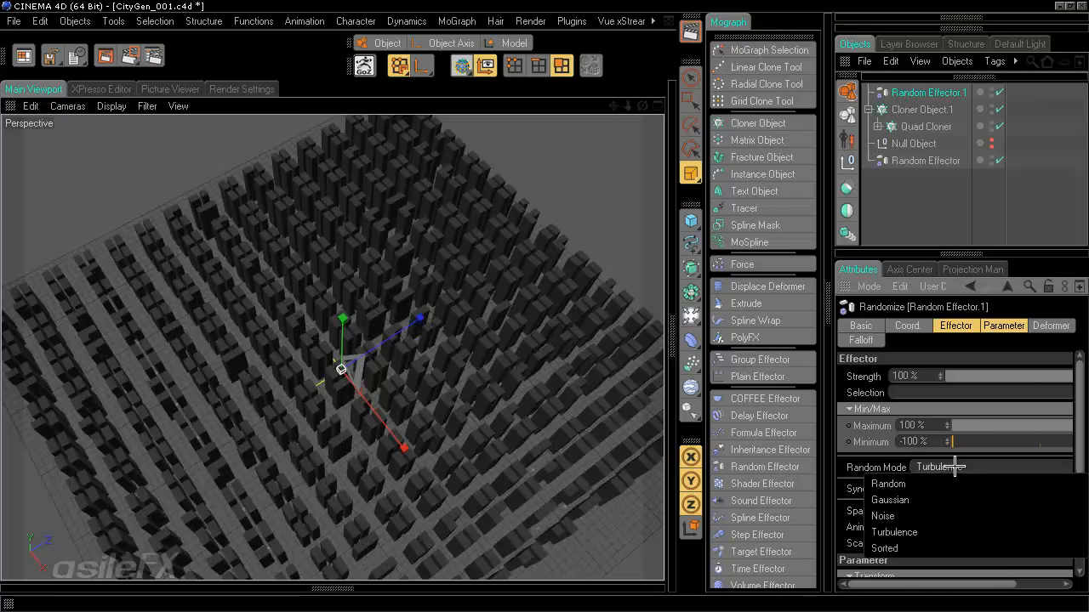
click(954, 497)
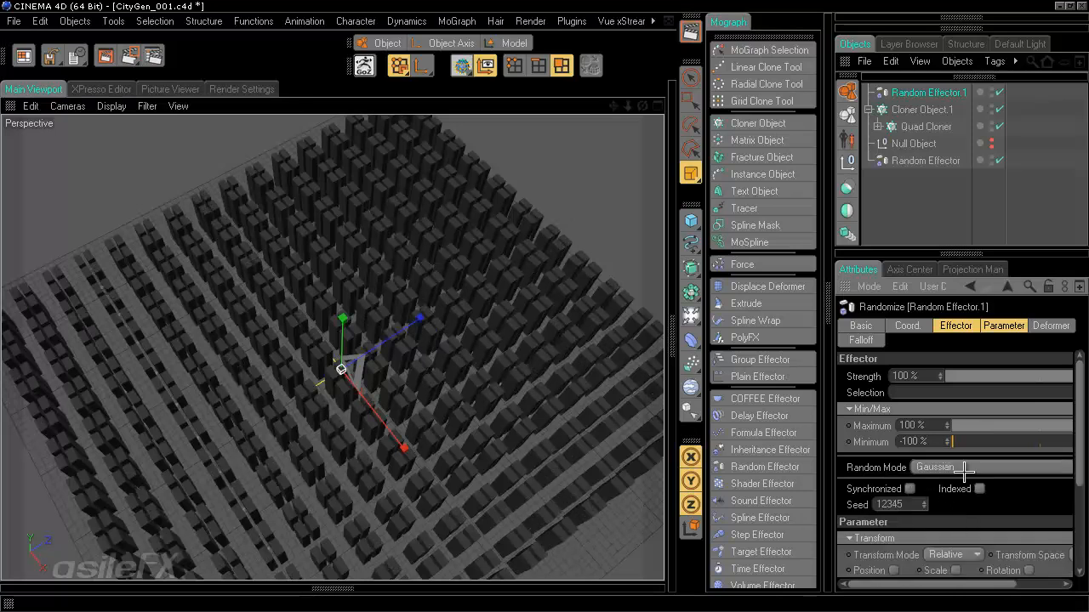
click(966, 470)
click(962, 486)
click(960, 472)
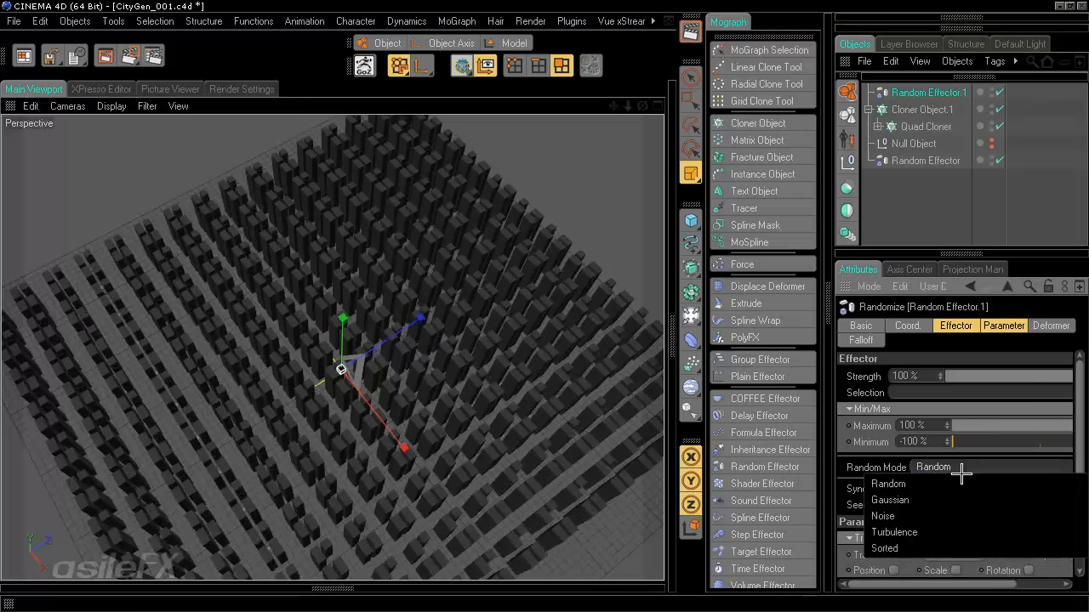
click(953, 529)
click(946, 468)
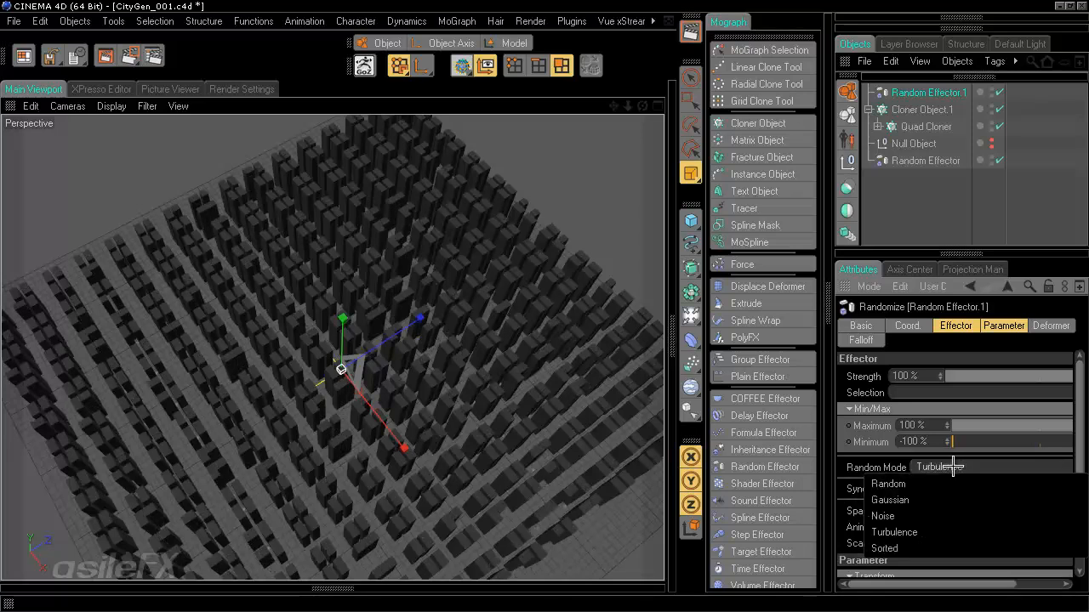
click(947, 547)
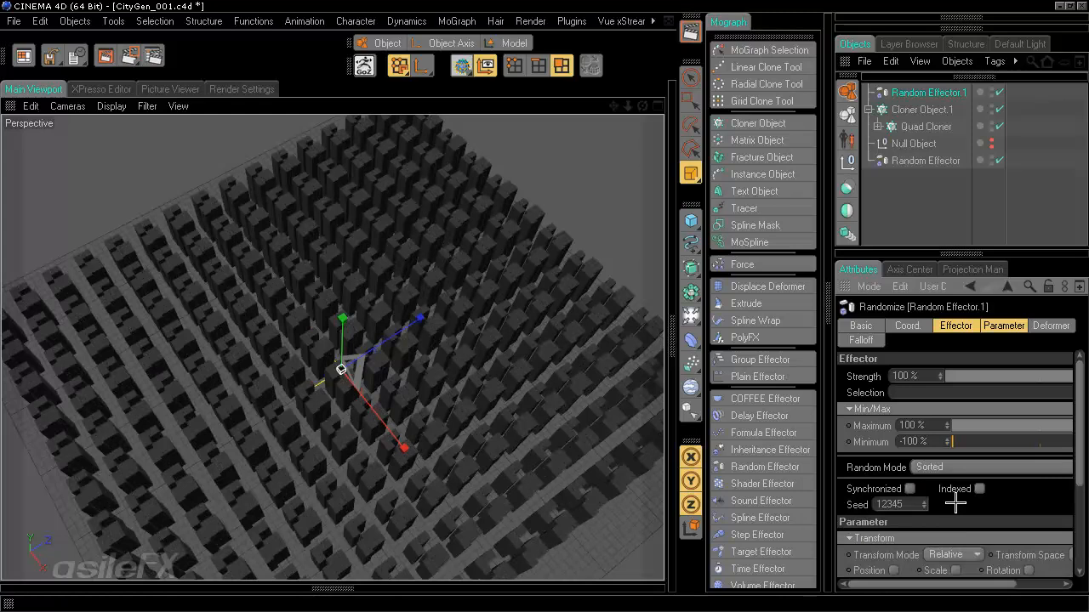
key(ctrl+z)
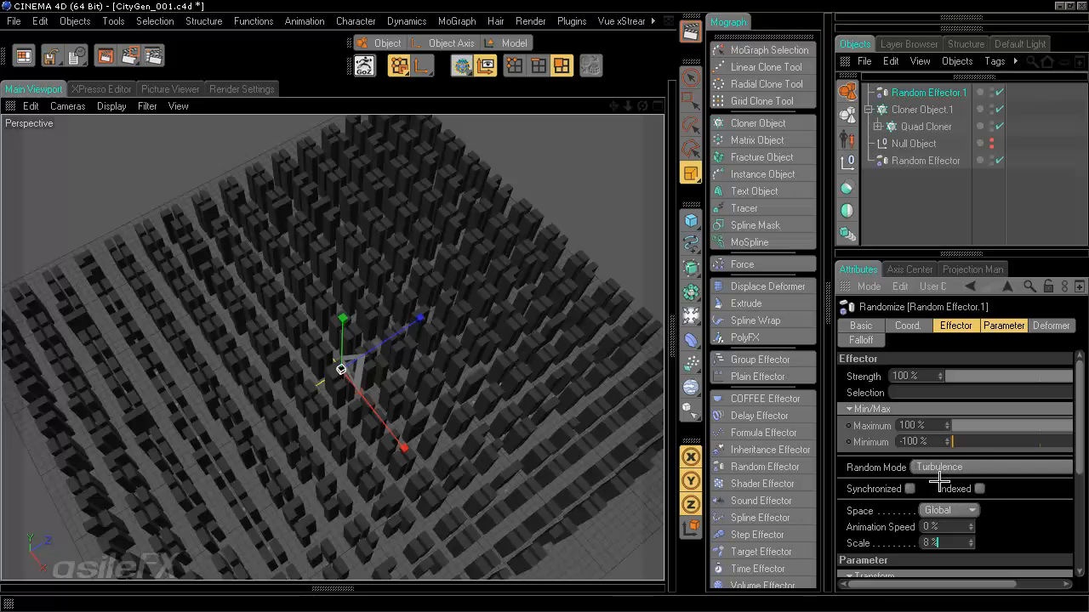
- Set the Minimum to −56%, keep the Maximum at 100% and the scale at 8%
click(991, 441)
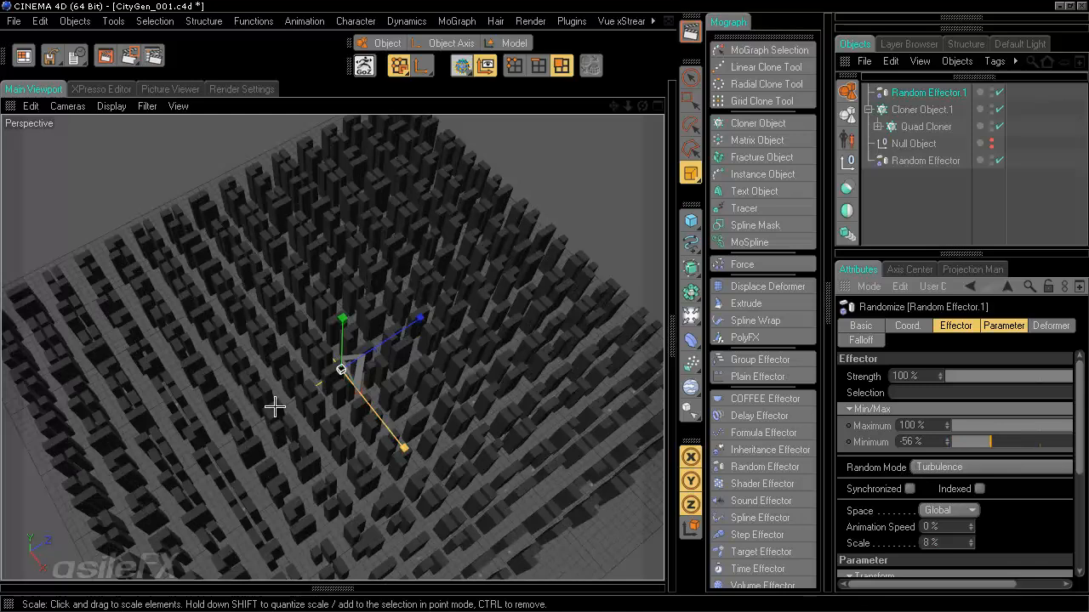
drag(949, 584, 1007, 587)
click(1043, 425)
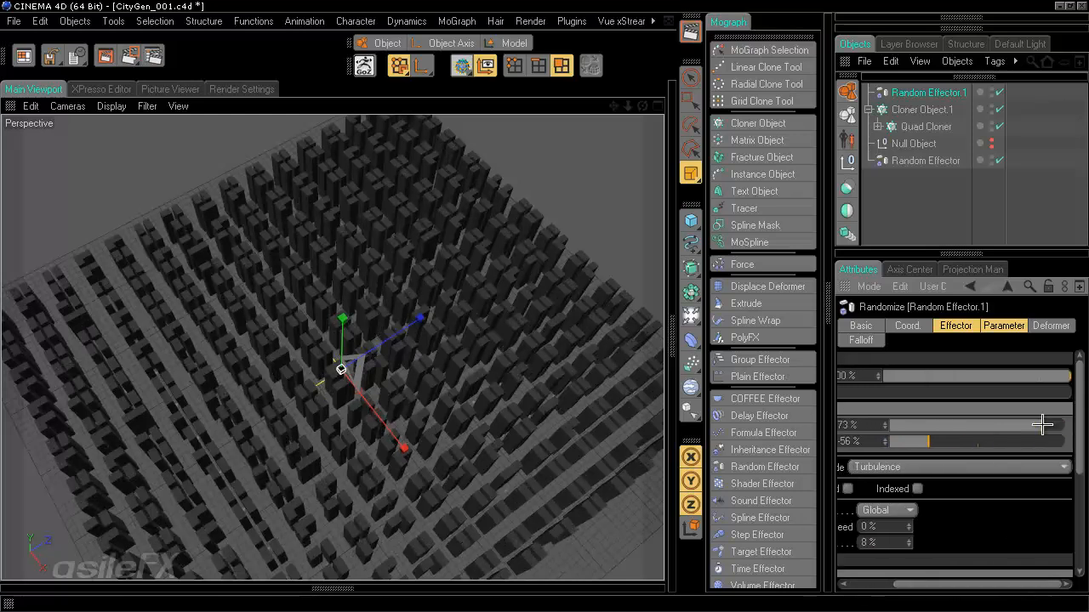
drag(1046, 424, 1072, 424)
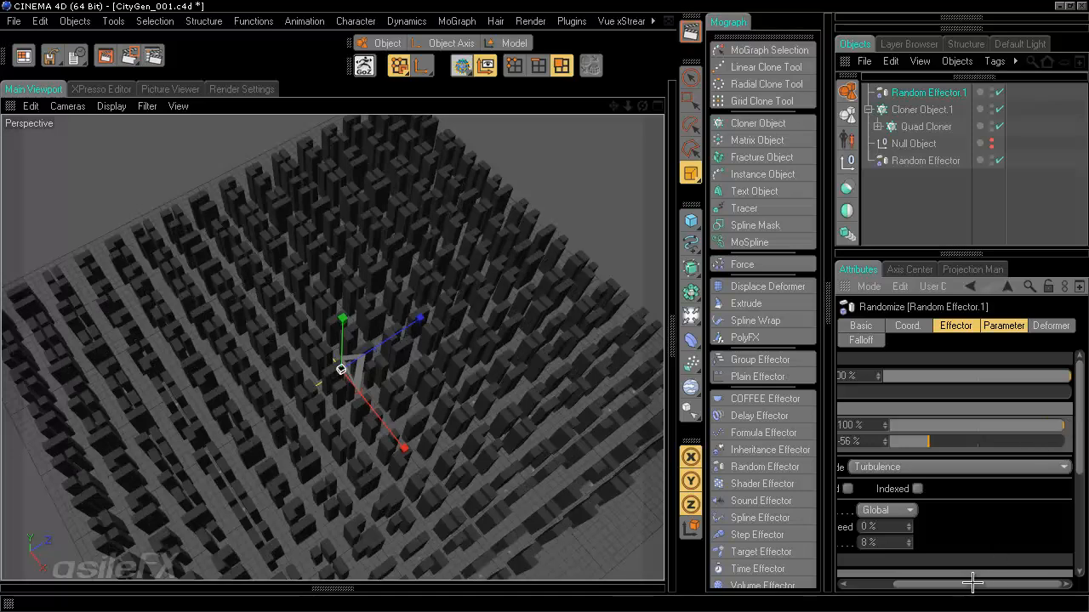
drag(990, 587, 942, 584)
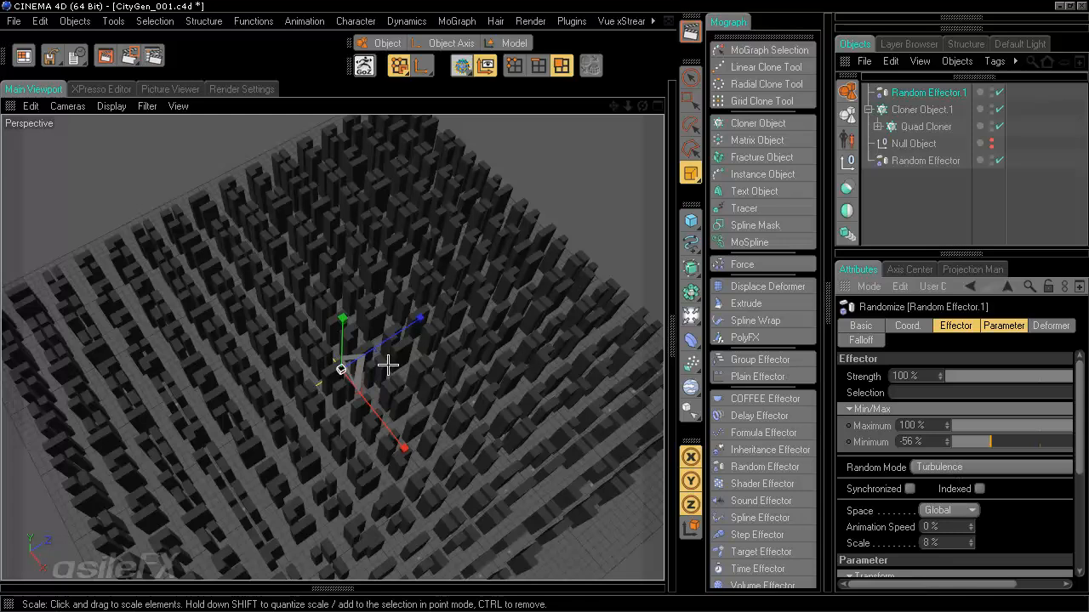
alt+drag(408, 479, 544, 309)
alt+drag(498, 445, 548, 315)
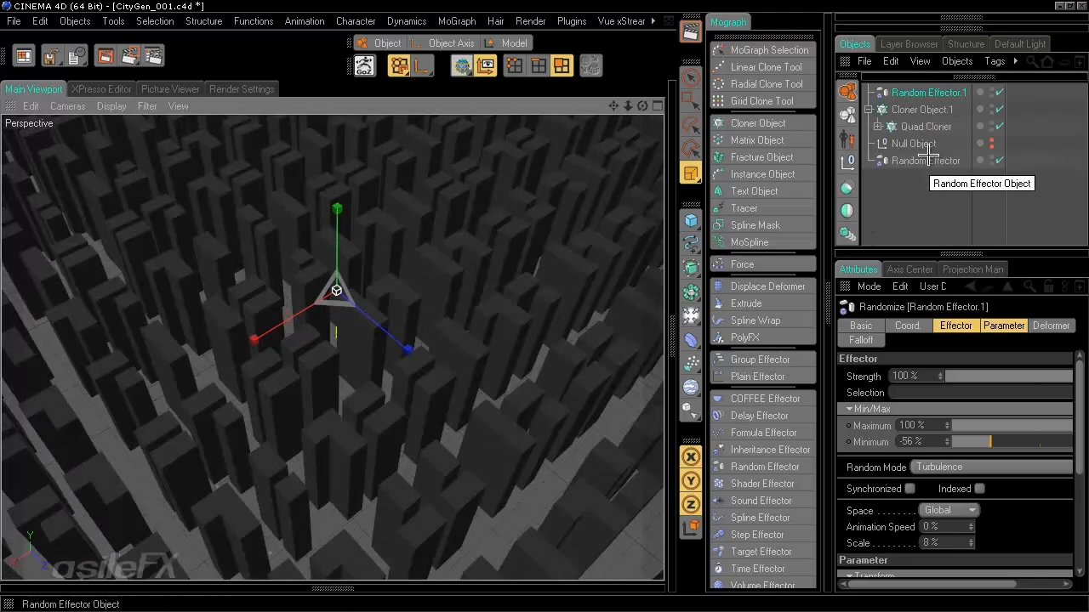
- Rename Random Effector.1 to Quad_Random Effector.1 and select the other Random Effector
double_click(933, 93)
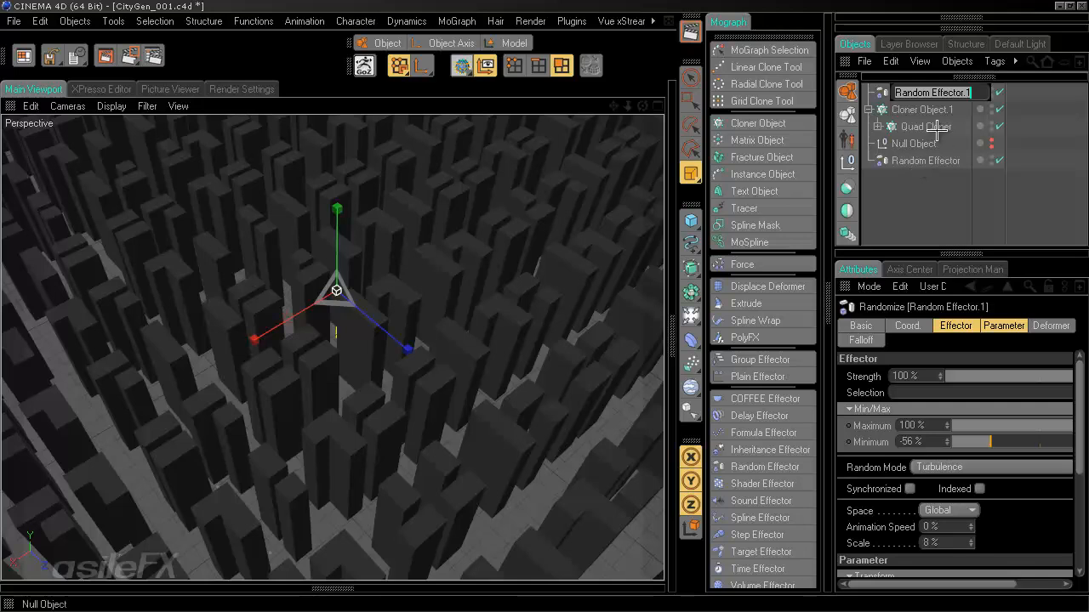
click(895, 95)
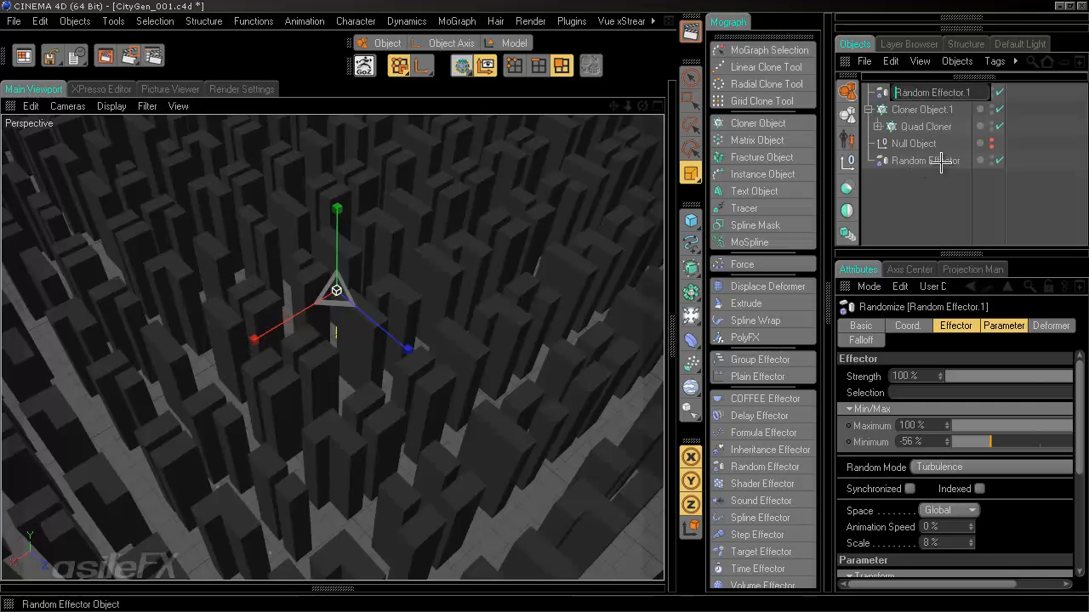
text(Quad_)
key(Return)
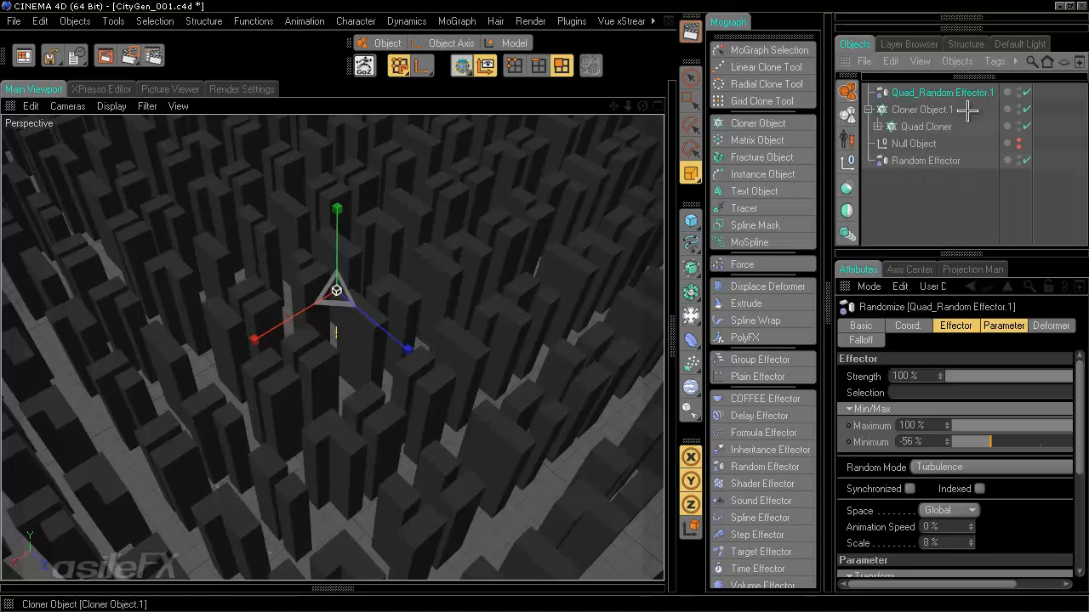
click(917, 161)
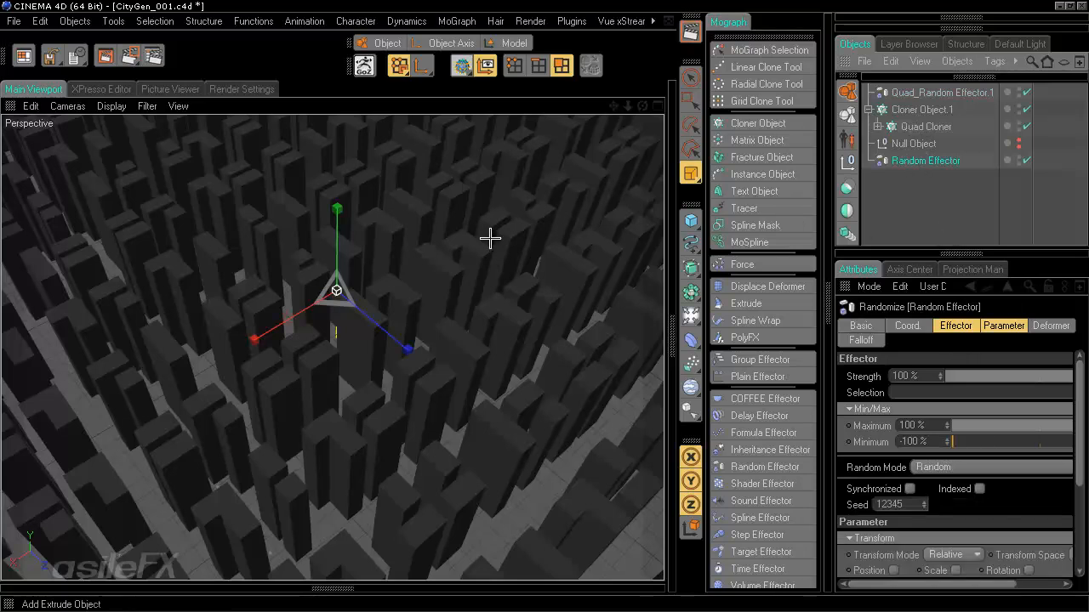
- Switch the other Random Effector's Random Mode to Noise
drag(1077, 403, 1077, 507)
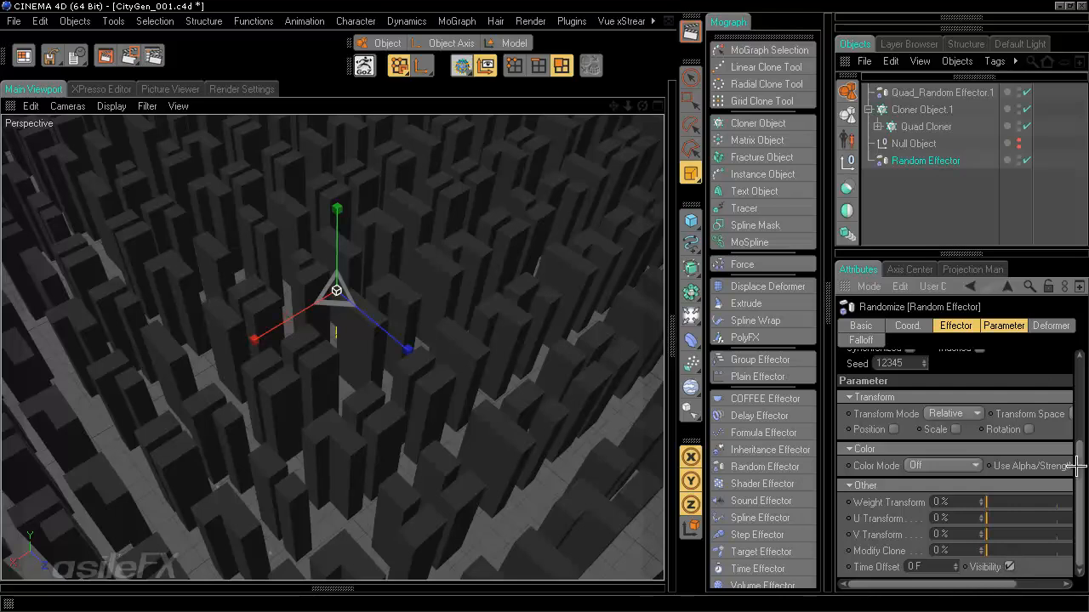
drag(1079, 490, 1076, 411)
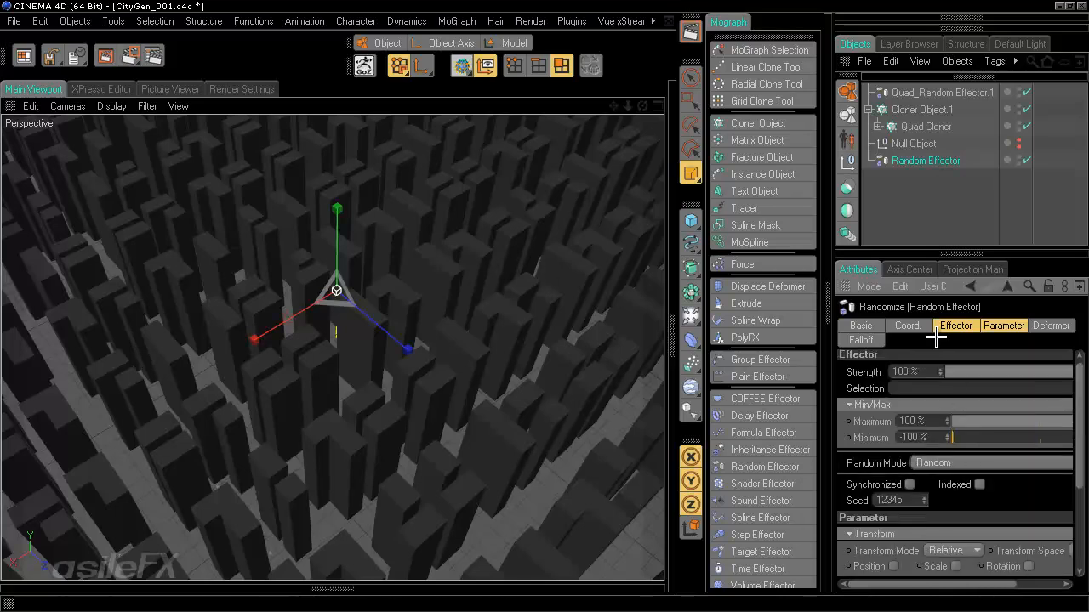
click(954, 464)
click(953, 511)
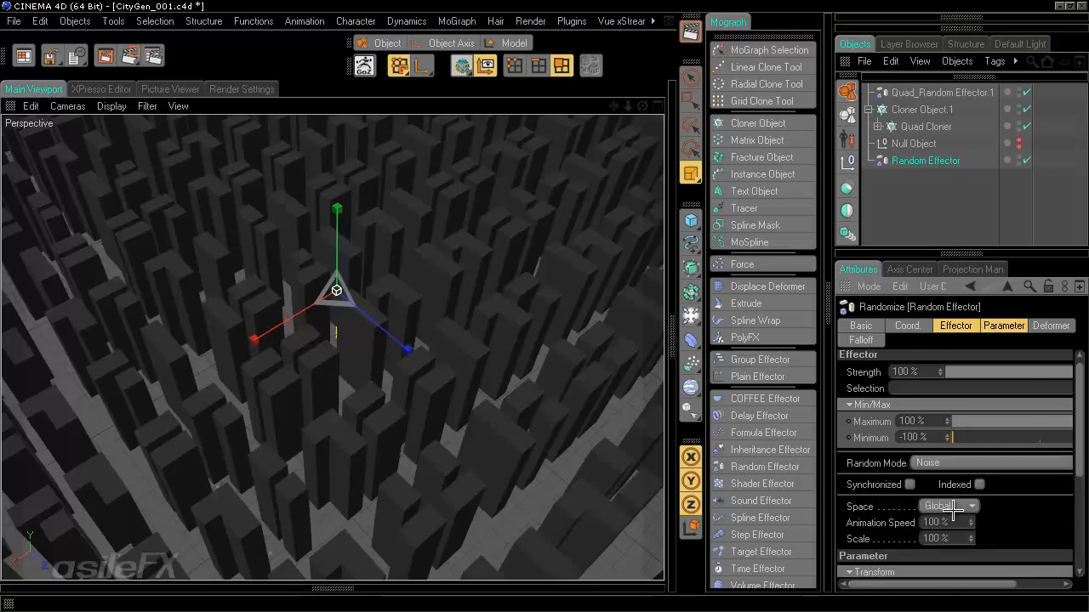
alt+drag(415, 443, 544, 304)
- Set the noise Animation Speed to 0% and the noise Scale to 15%
scroll(544, 304, down, 5)
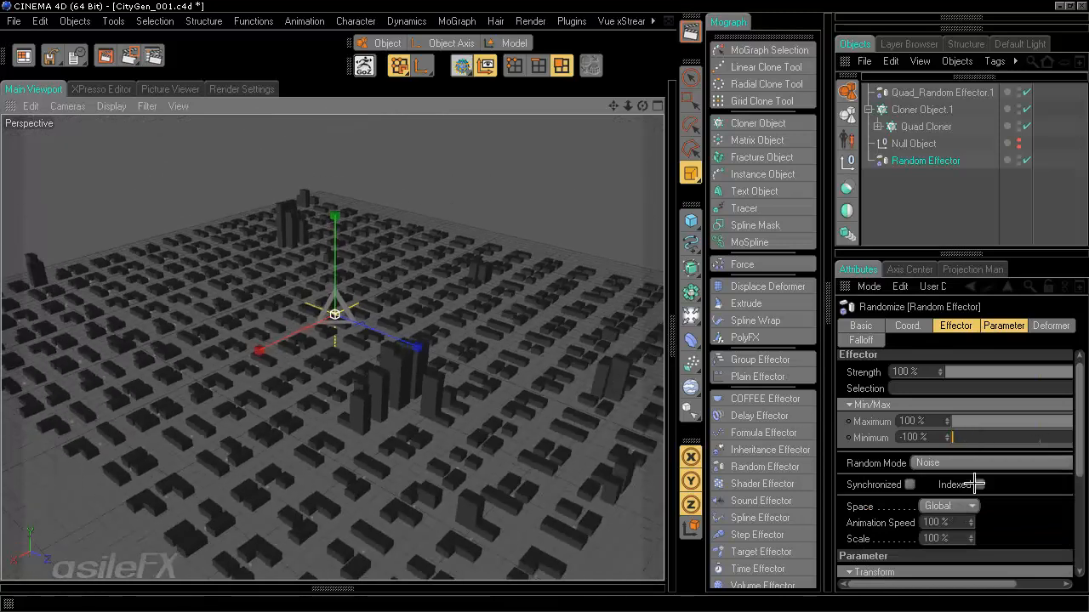
drag(949, 520, 875, 534)
text(0)
key(Return)
text(50)
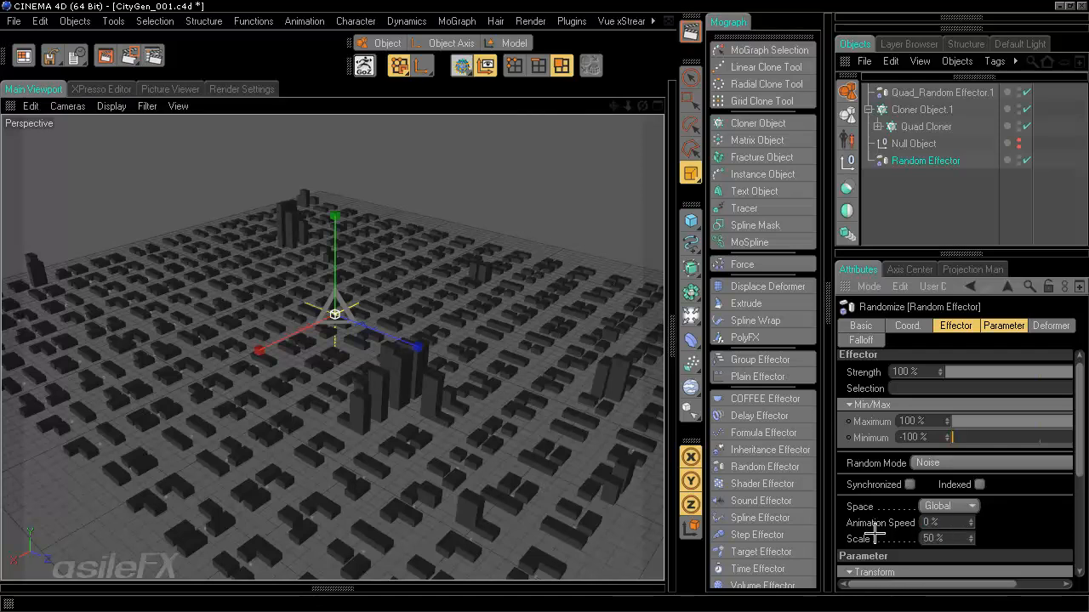
drag(951, 538, 863, 533)
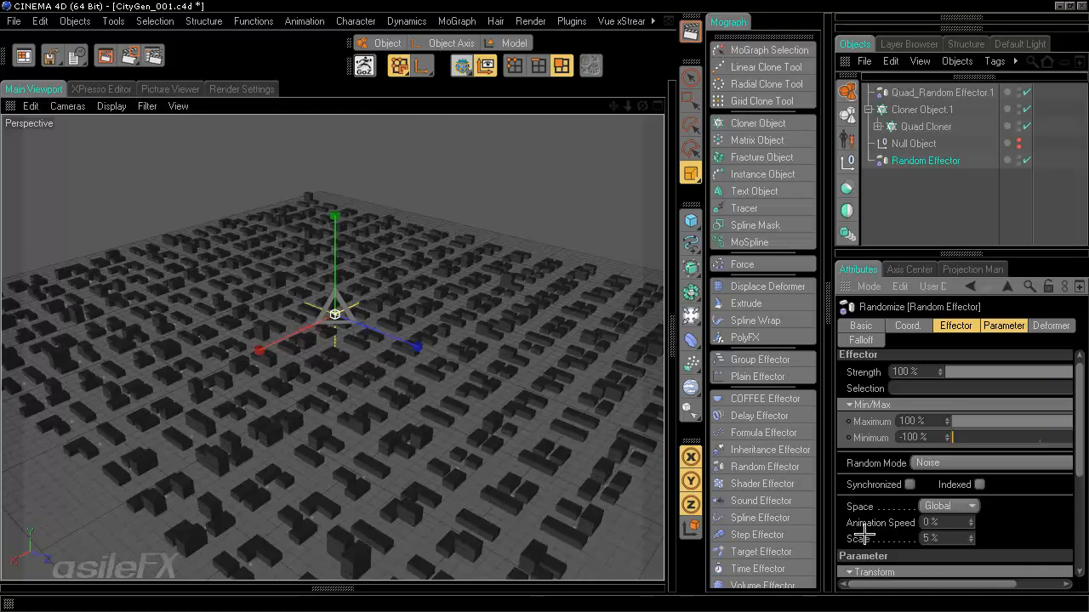
alt+drag(471, 388, 544, 413)
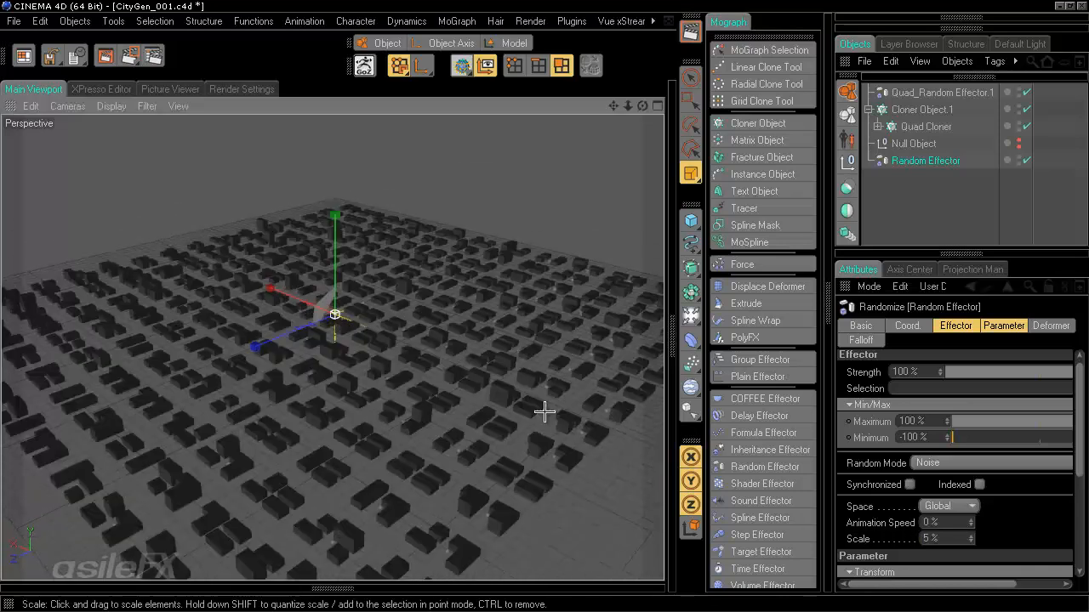
drag(952, 541, 776, 532)
text(15)
key(Return)
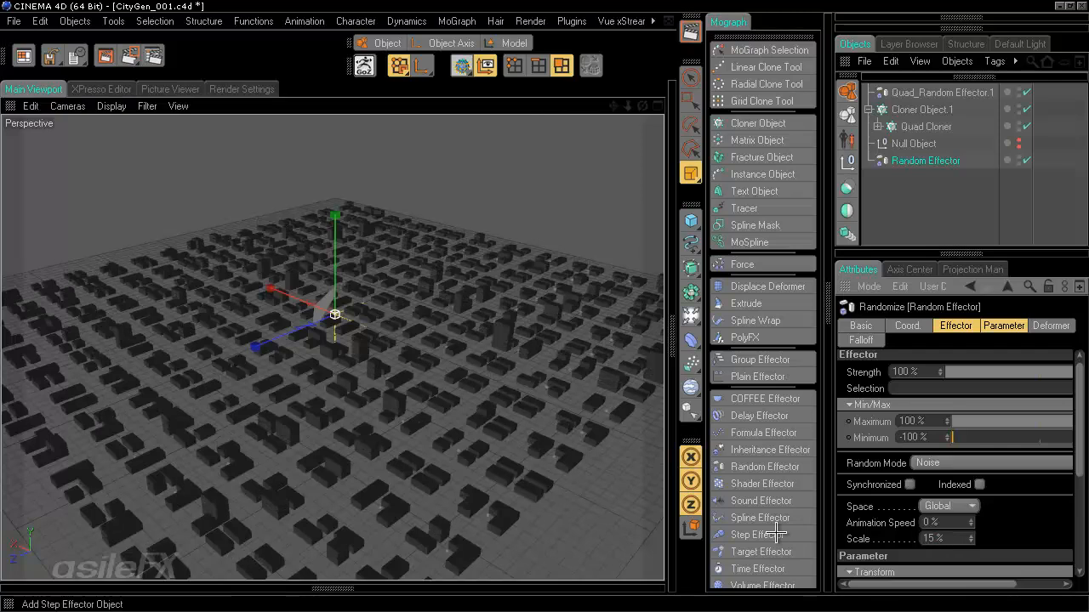
- Try Random and Turbulence modes, return to Noise, and set the noise Scale to 25%
click(979, 462)
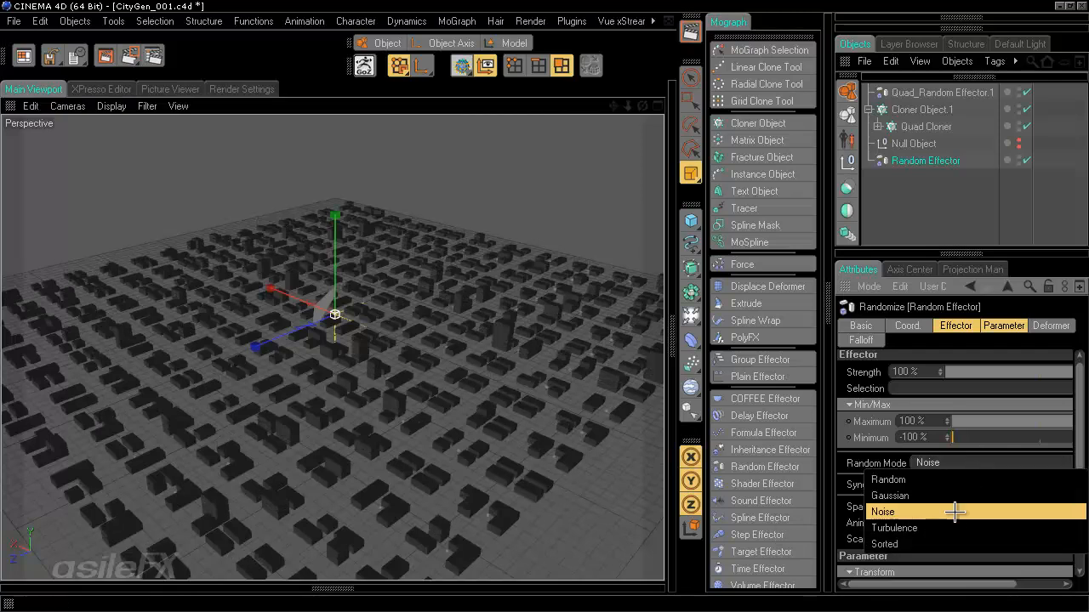
click(969, 479)
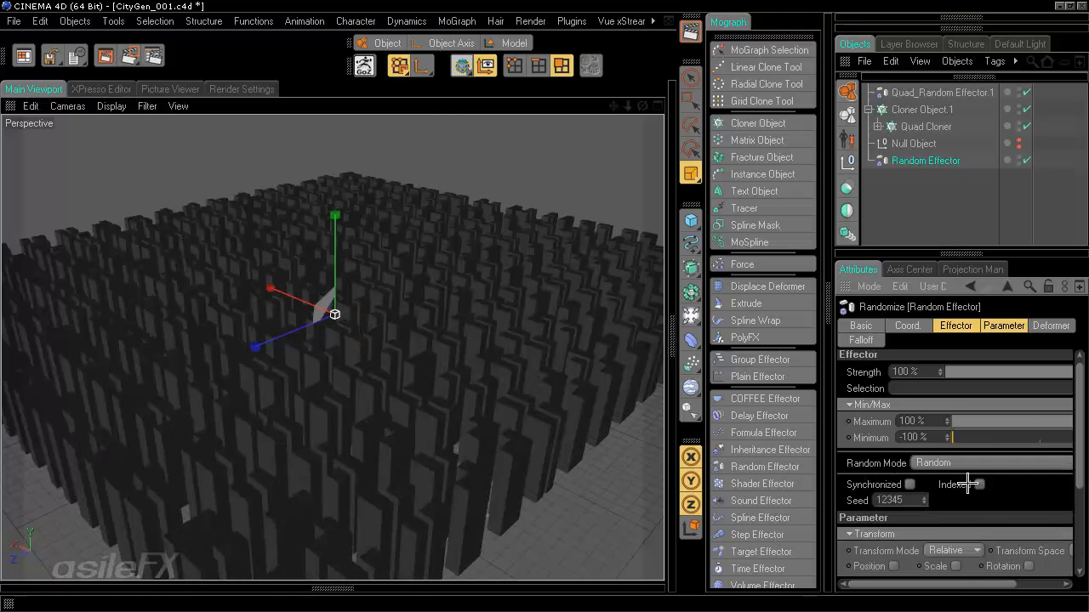
click(967, 460)
click(952, 526)
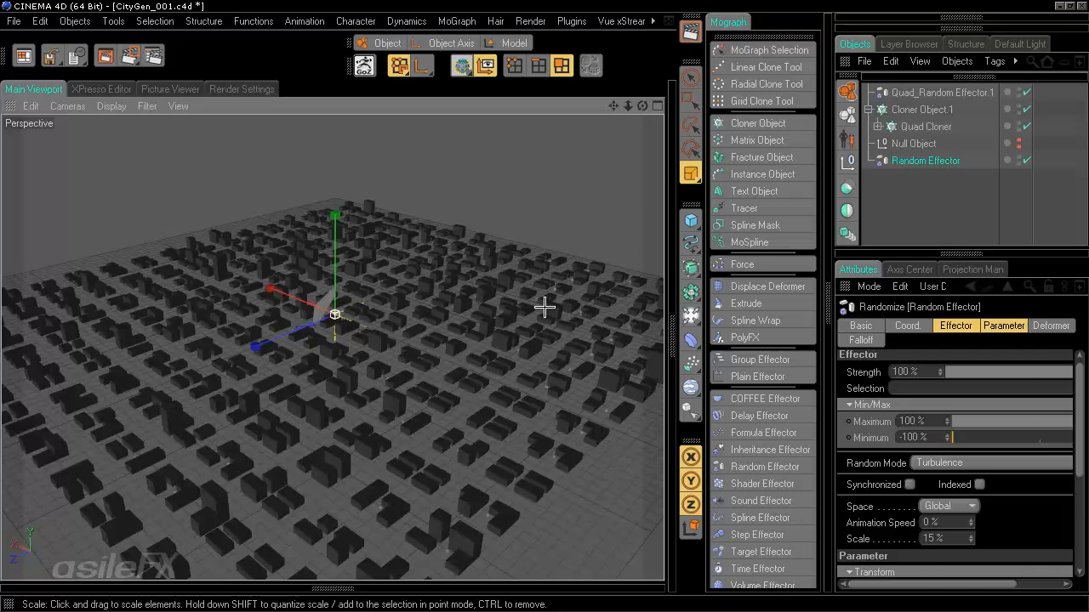
click(950, 465)
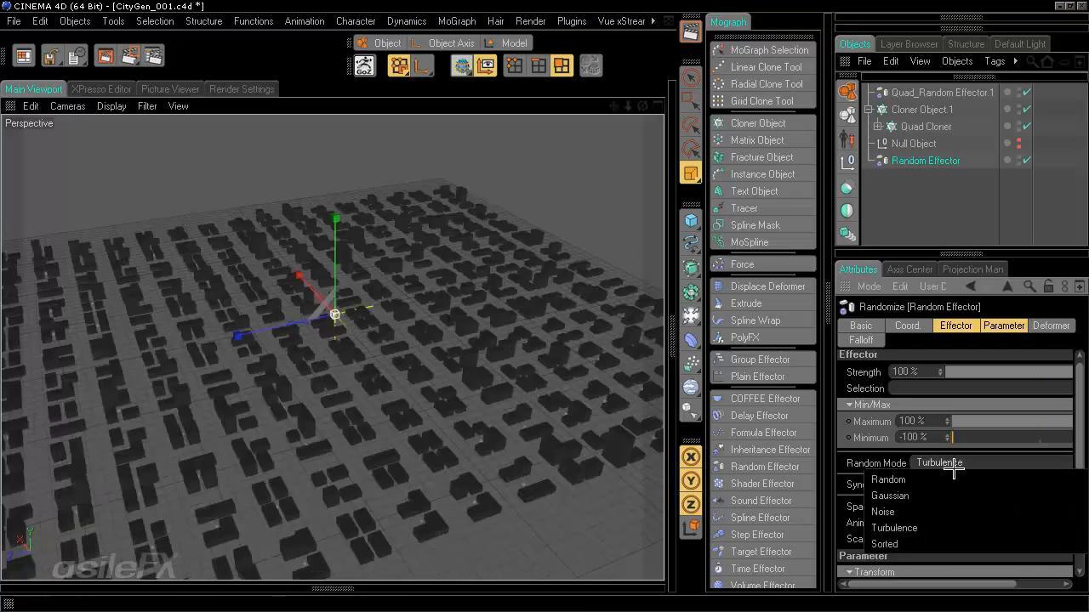
click(940, 511)
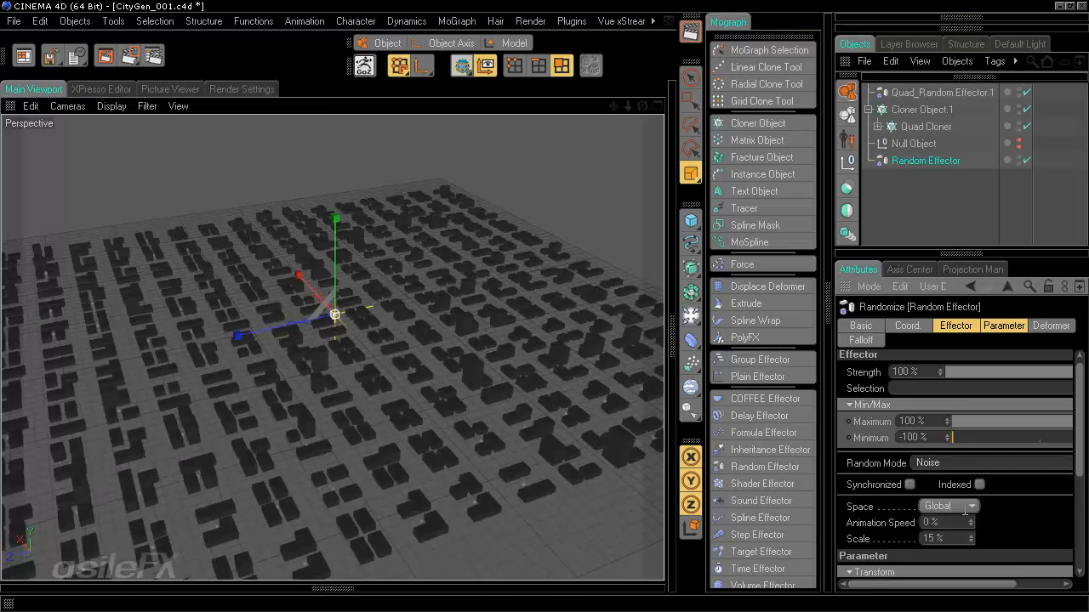
click(965, 538)
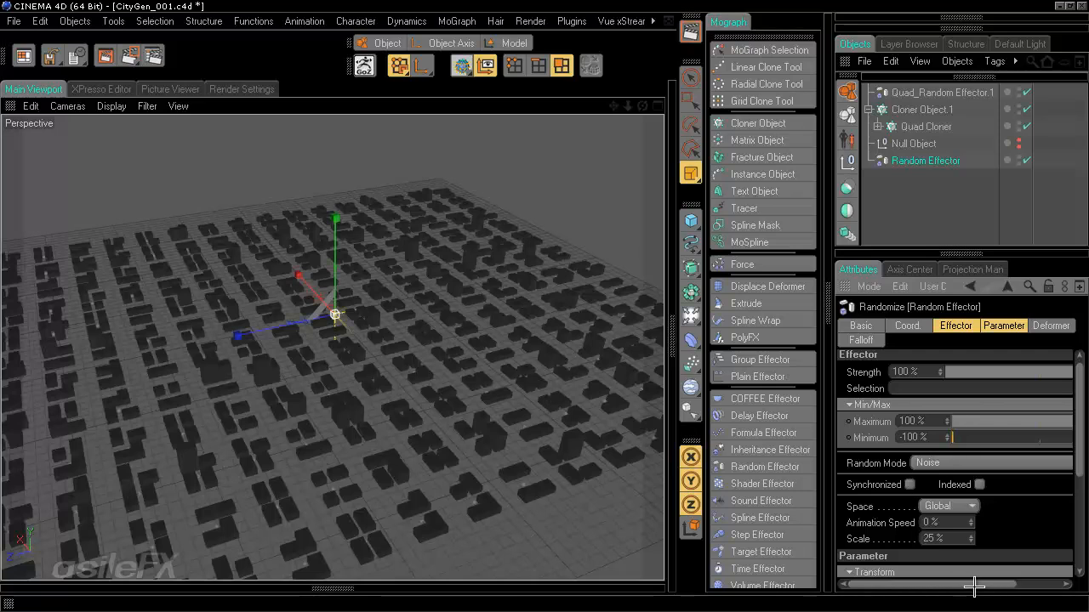
drag(975, 585, 1021, 585)
- Adjust the effector Minimum to −20%, then view the city up close
click(928, 438)
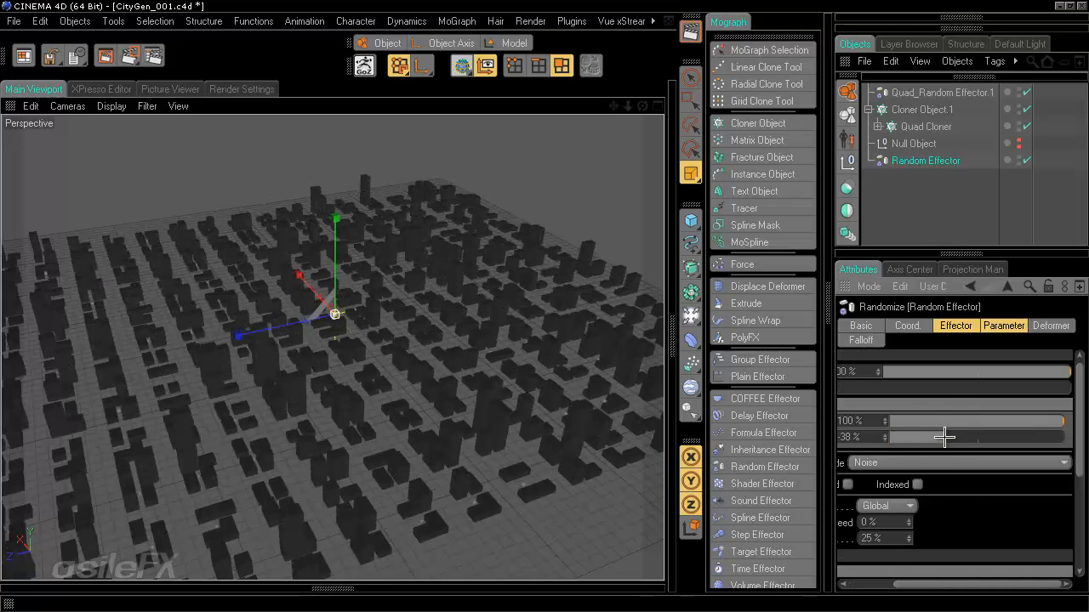
alt+drag(548, 307, 544, 301)
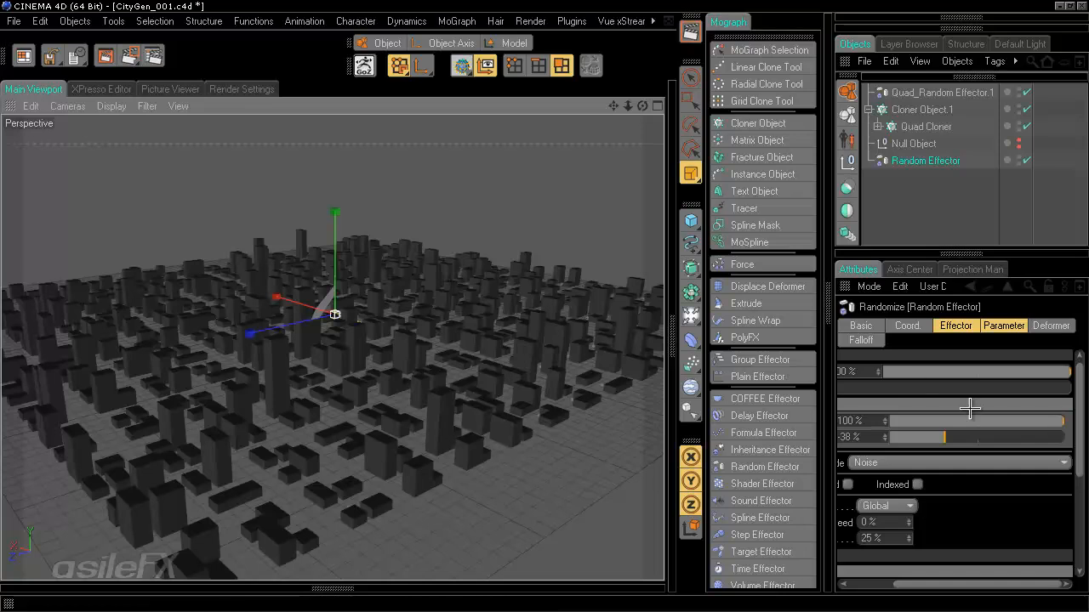
click(968, 437)
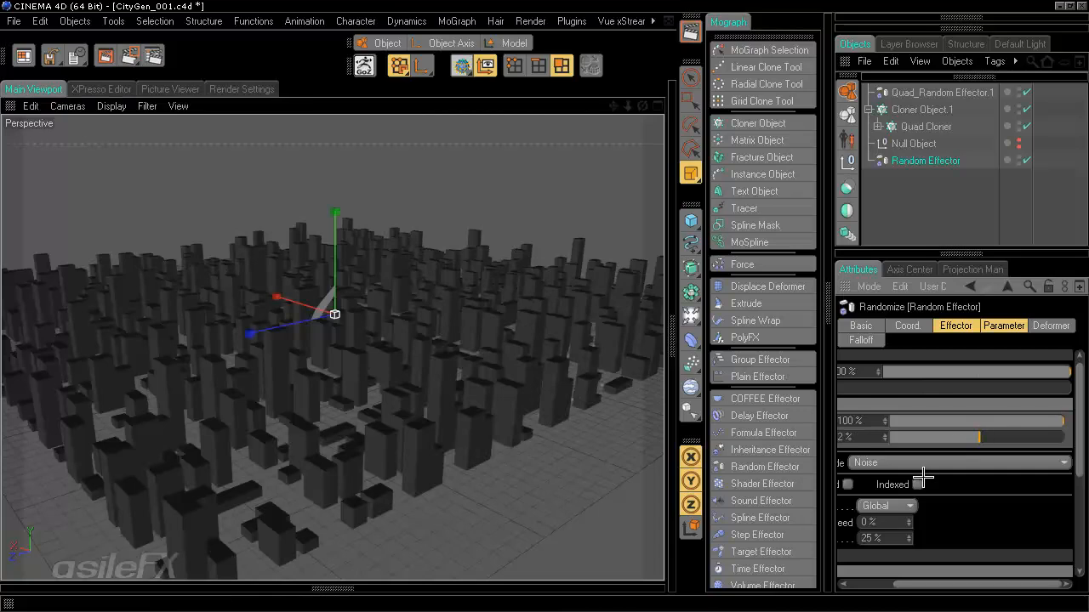
click(994, 436)
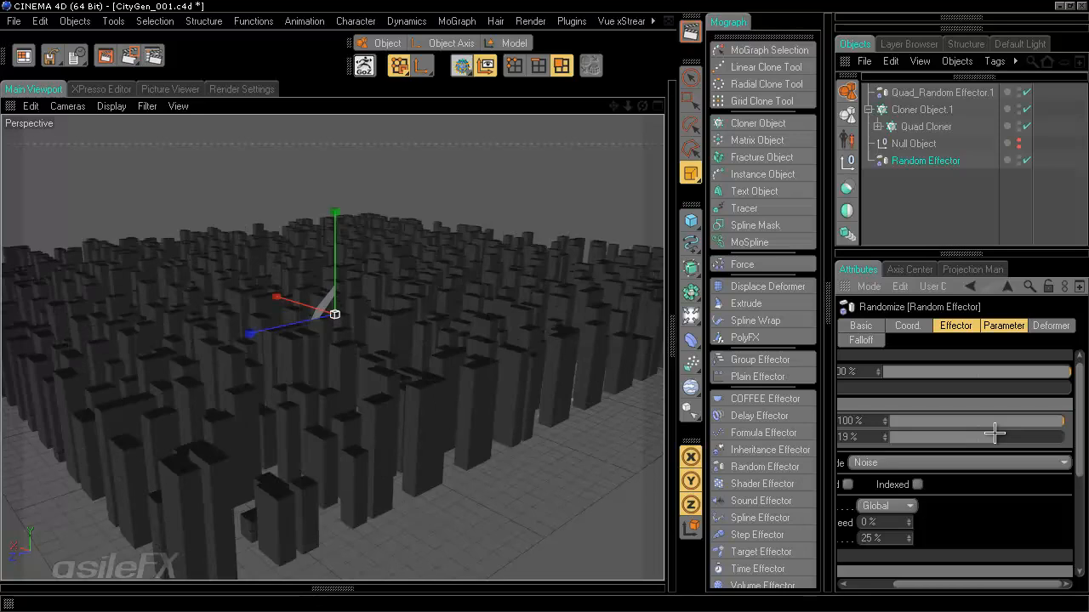
click(971, 438)
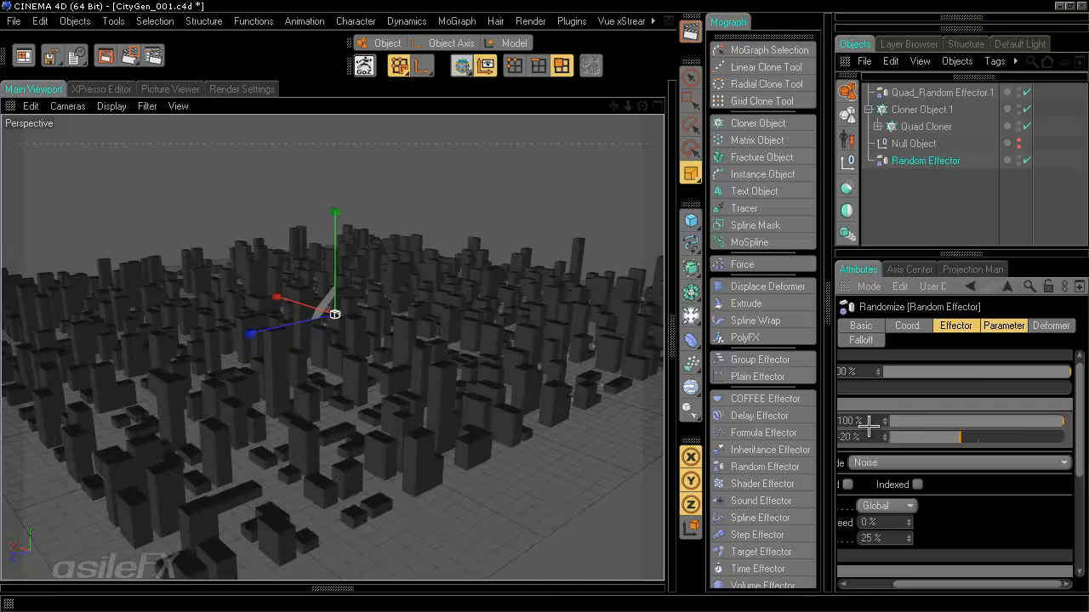
alt+drag(548, 310, 465, 448)
scroll(446, 427, up, 3)
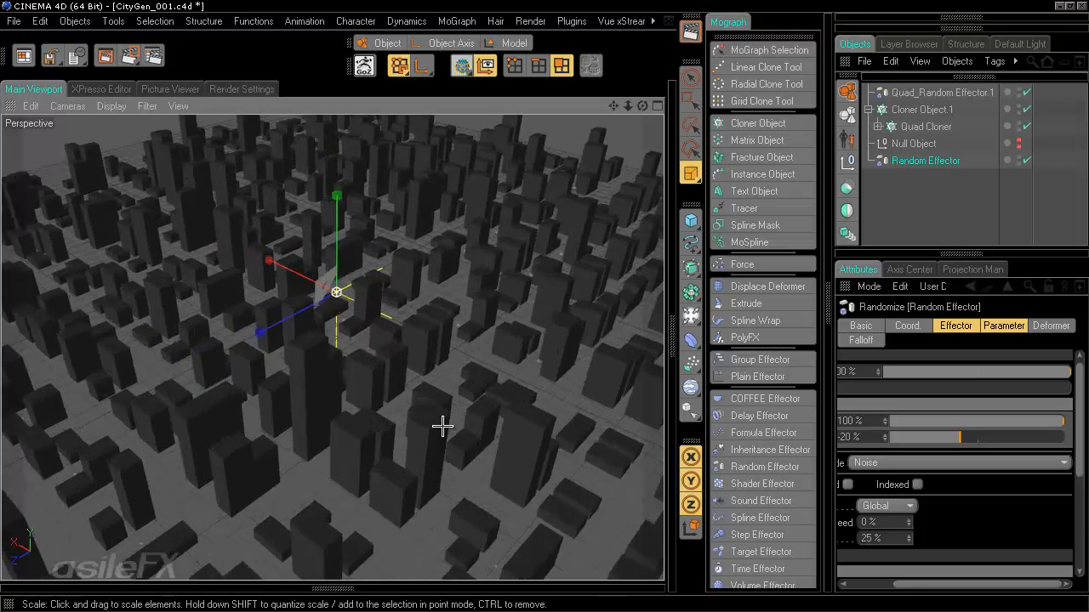
alt+drag(405, 402, 547, 292)
scroll(463, 411, up, 3)
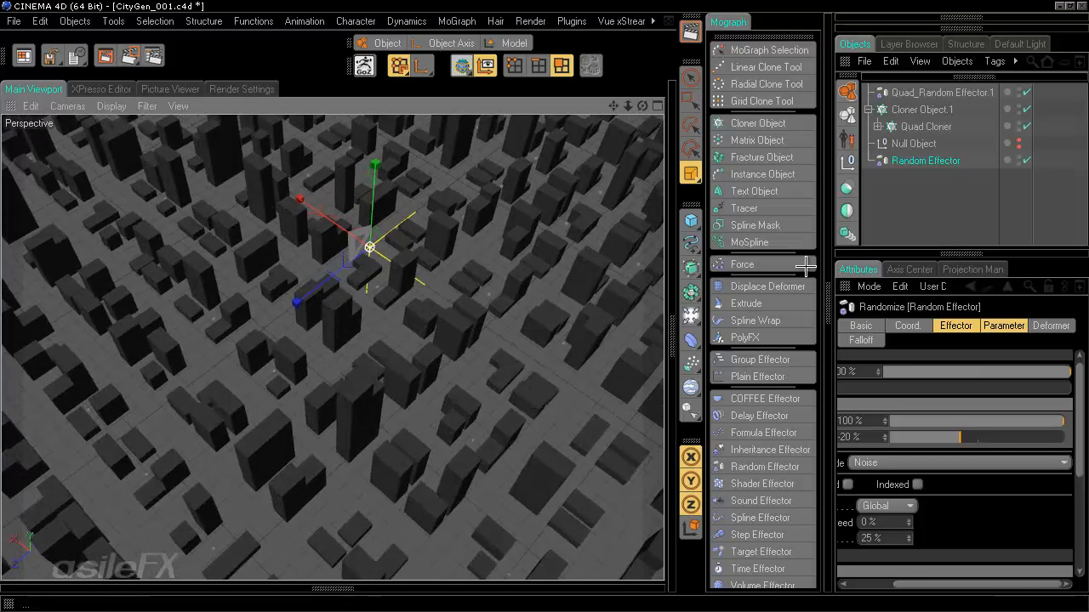
- Select Quad Cloner, then Cloner Object.1, and show Cloner Object.1's grid array Object settings
click(920, 126)
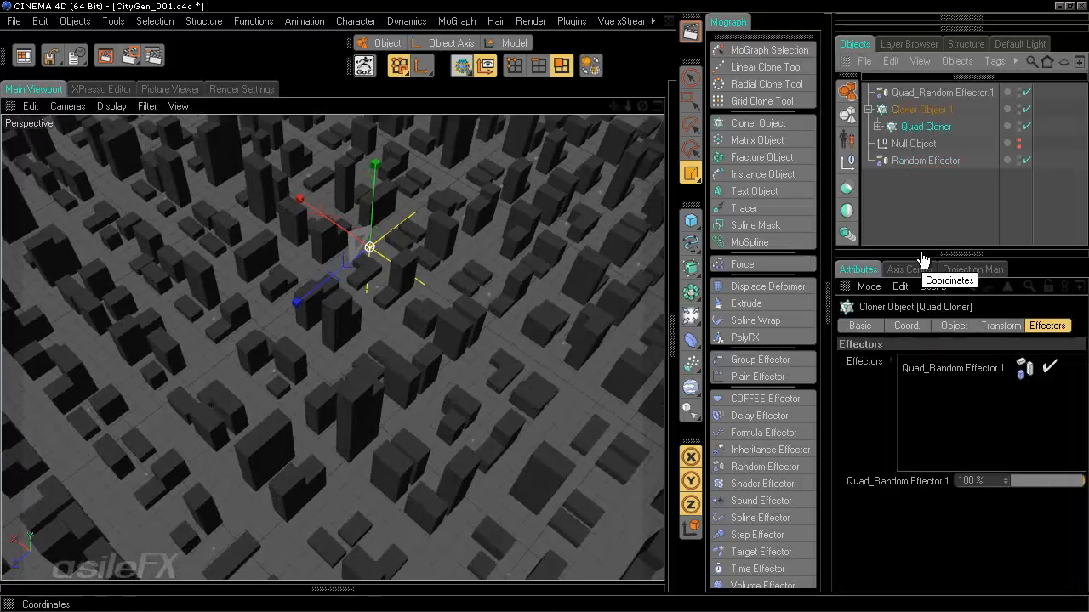
click(920, 109)
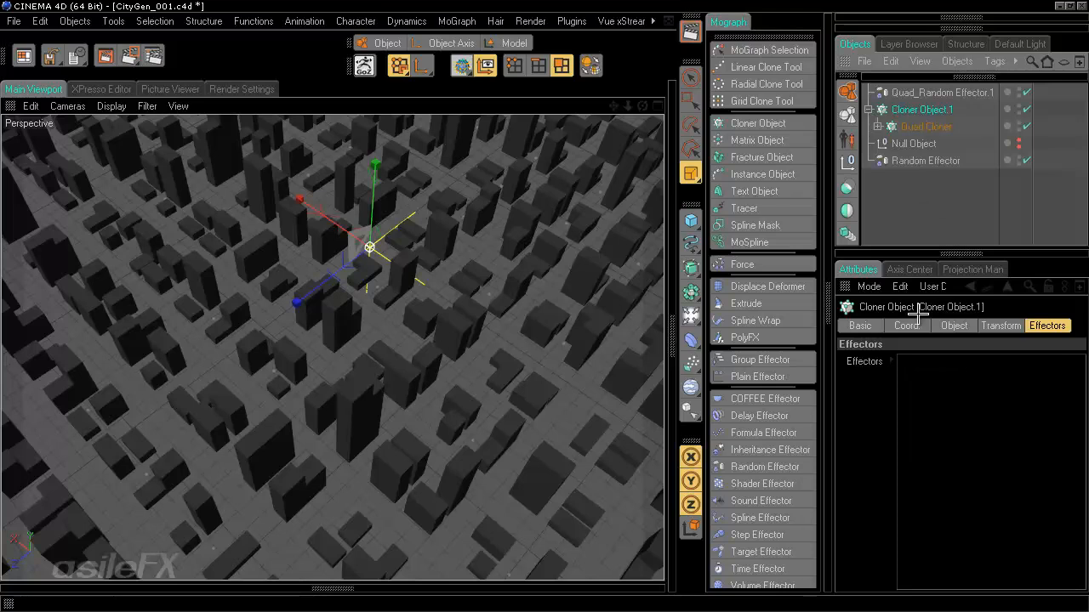
click(944, 326)
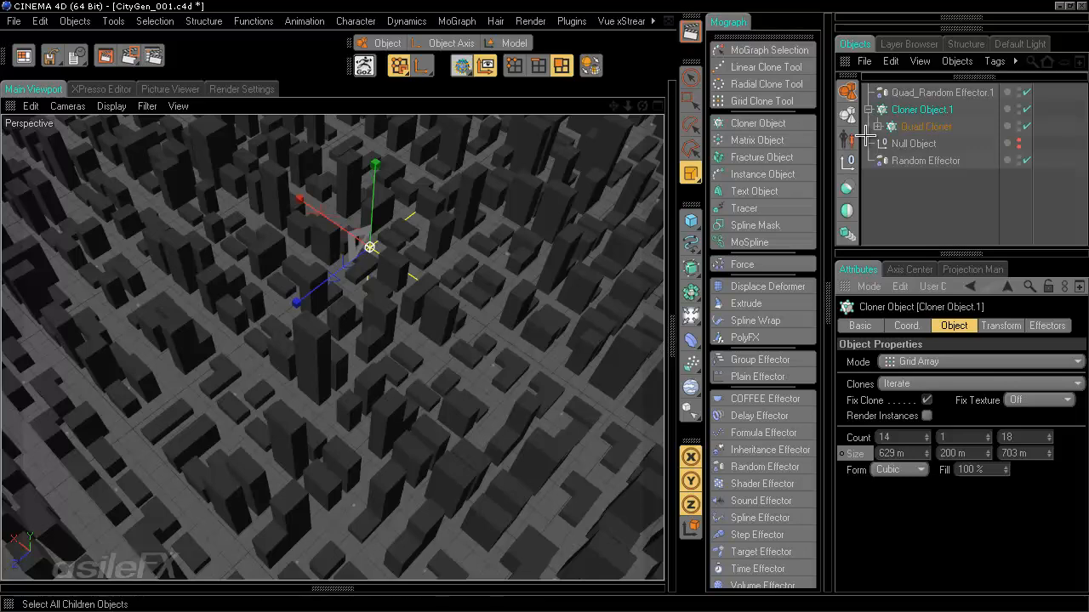
- Give the Quad Cloner a Size X of 18 m and a Size Z of 8 m
click(925, 125)
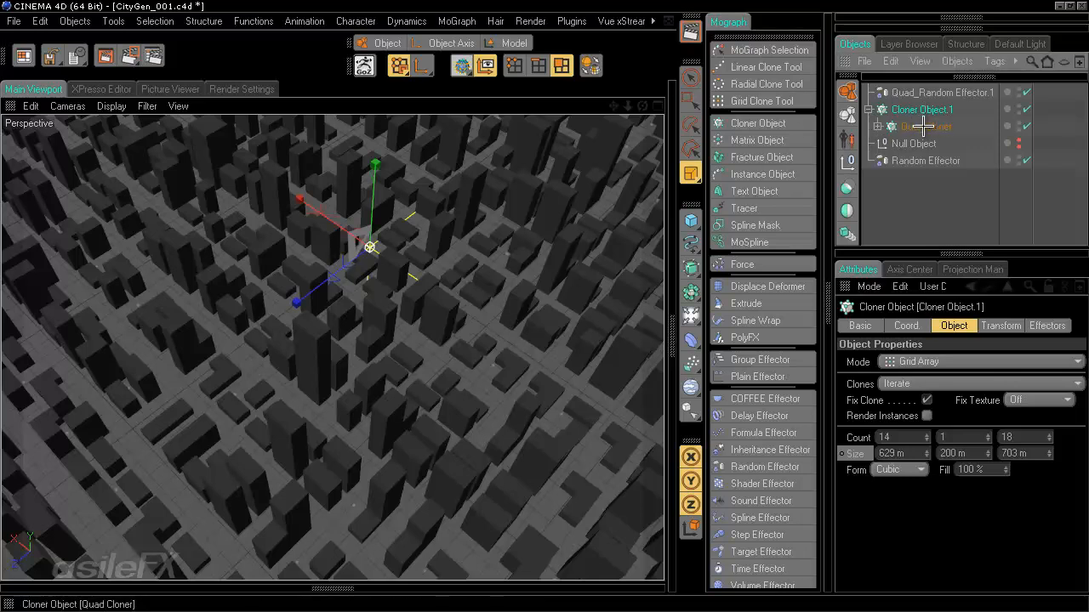
click(906, 454)
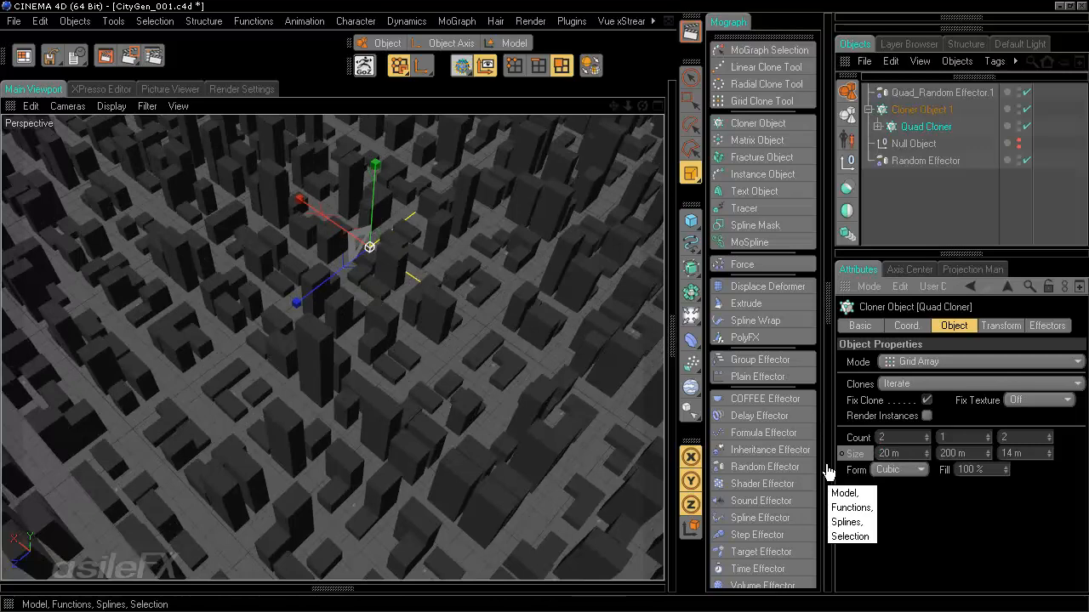
drag(901, 455, 654, 440)
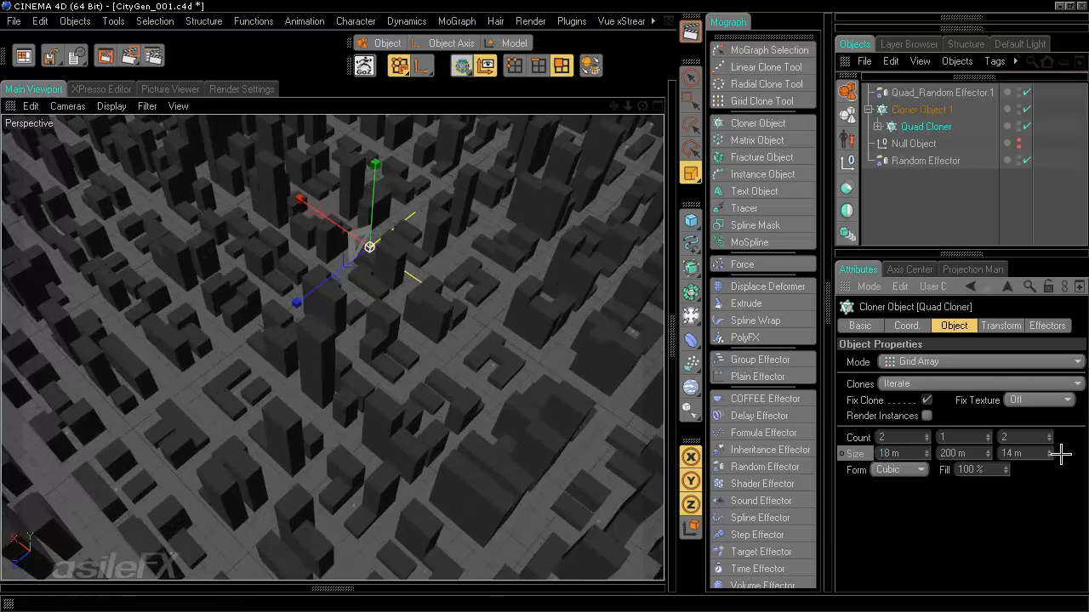
drag(1029, 454, 910, 467)
text(10)
key(Return)
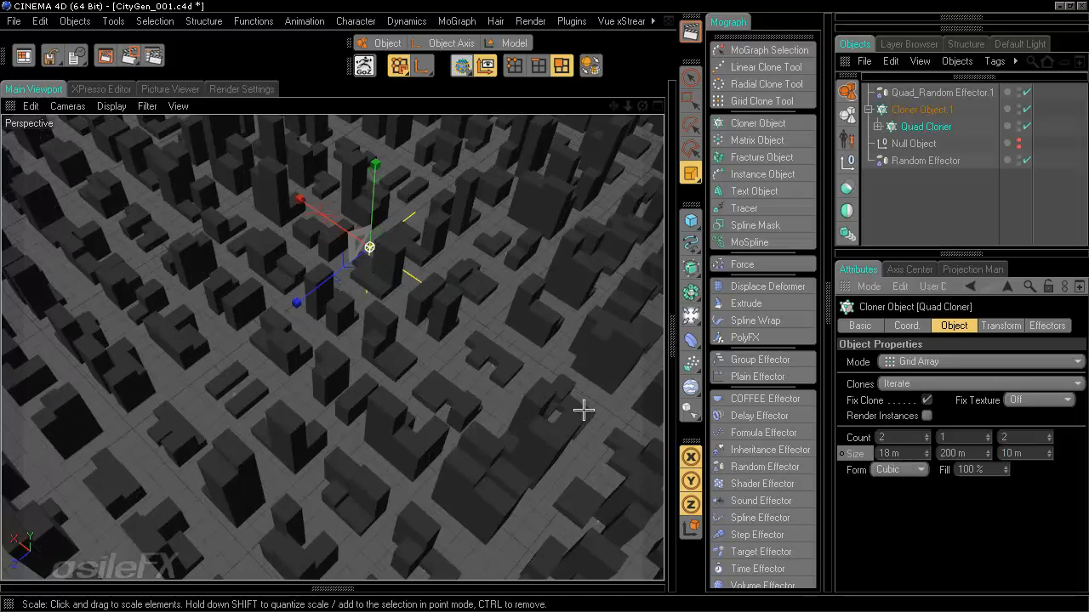
click(1033, 452)
text(8)
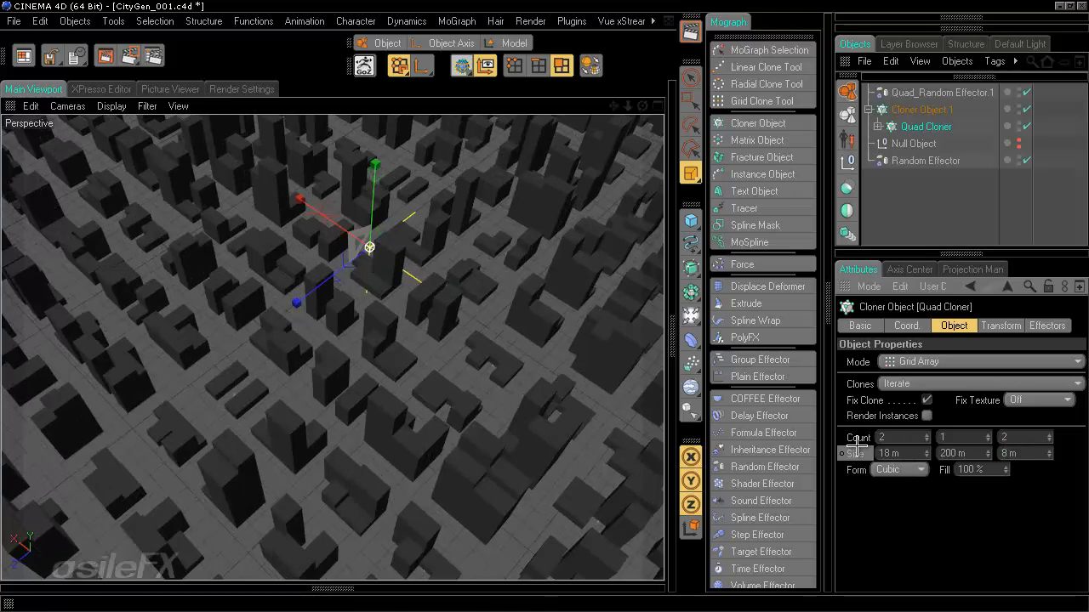
key(Return)
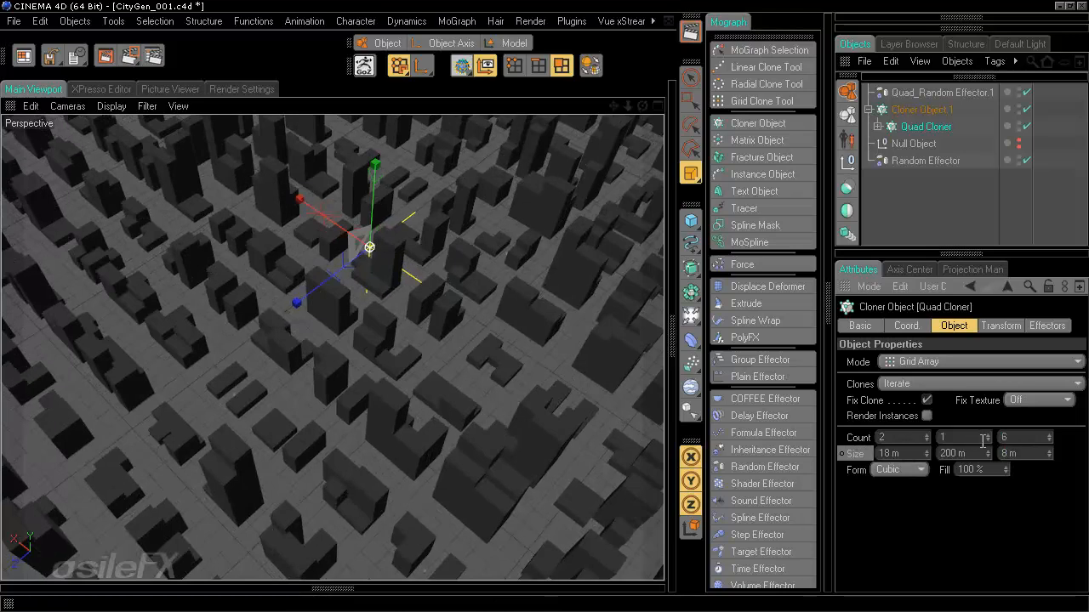
- Set the Quad Cloner's Count Z to 3, giving a 2 × 1 × 3 grid
key(Return)
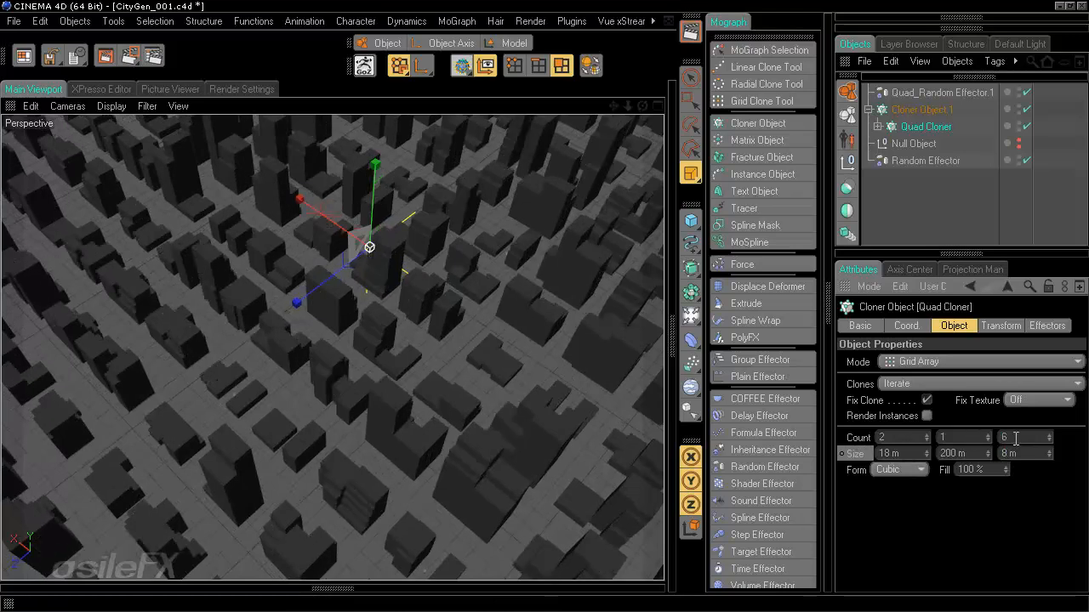
drag(1015, 438, 971, 442)
text(3)
key(Return)
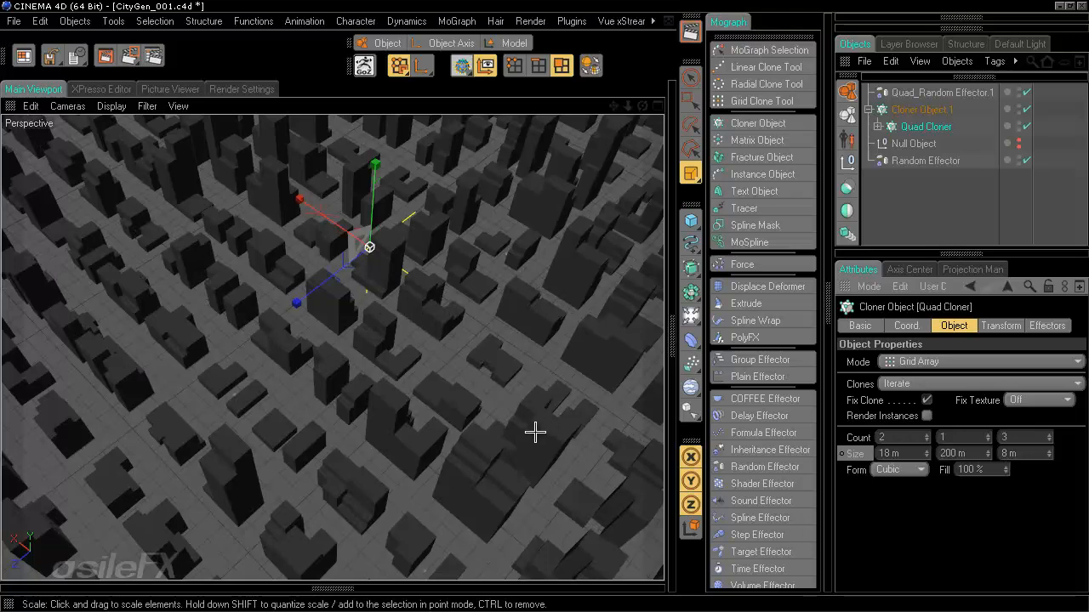
double_click(1017, 437)
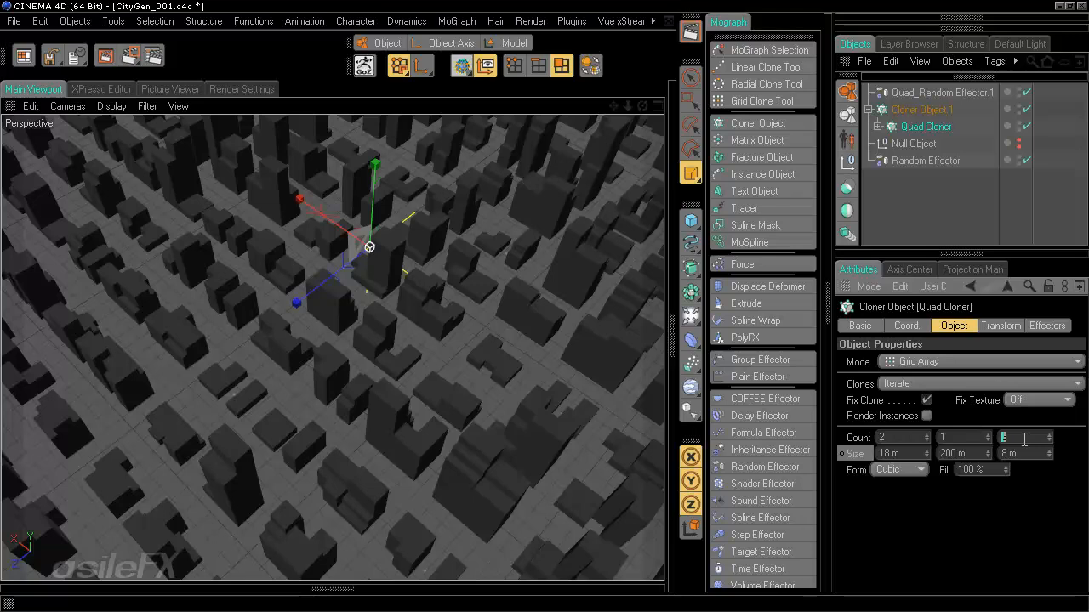
key(Return)
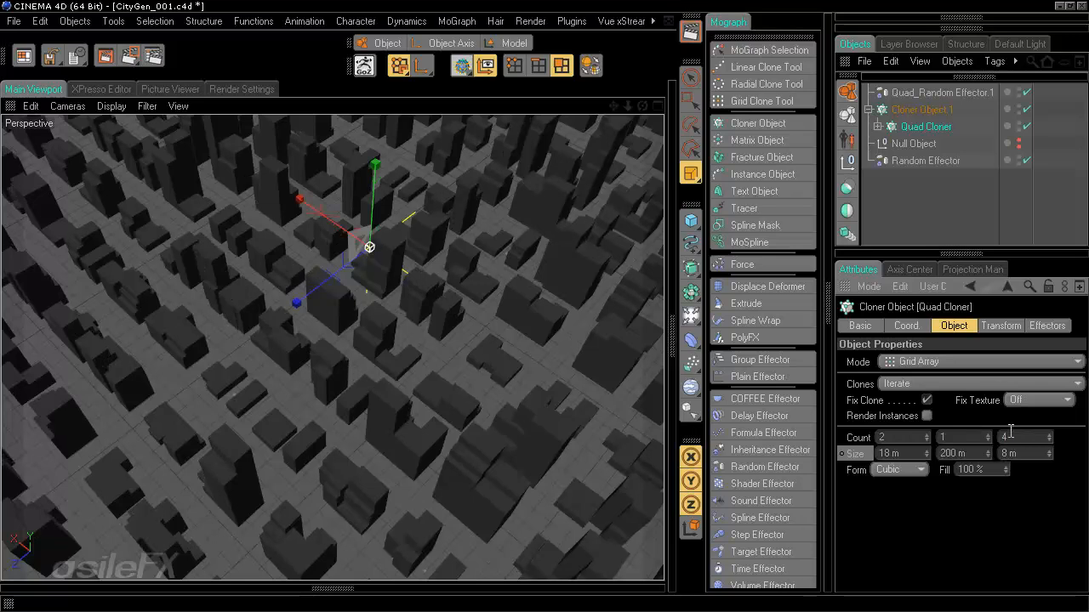
drag(1024, 434, 900, 436)
drag(897, 439, 819, 440)
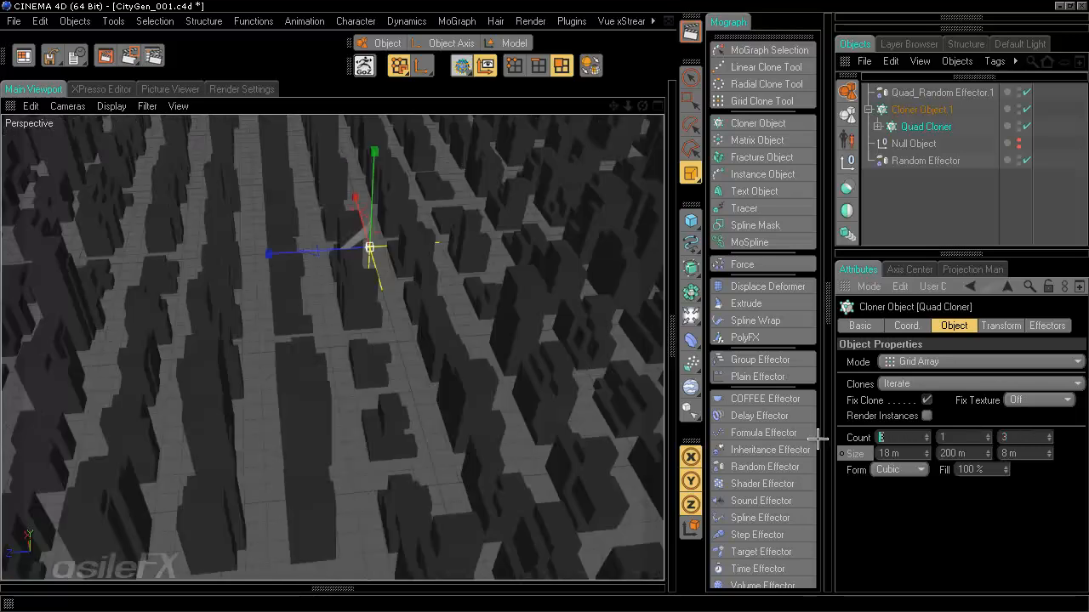
key(Return)
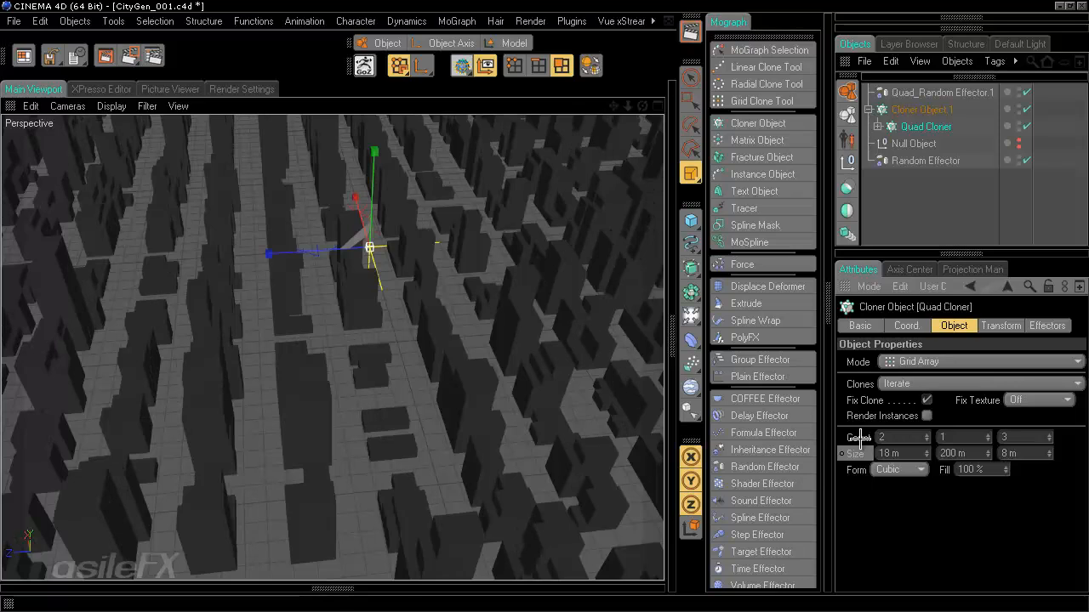
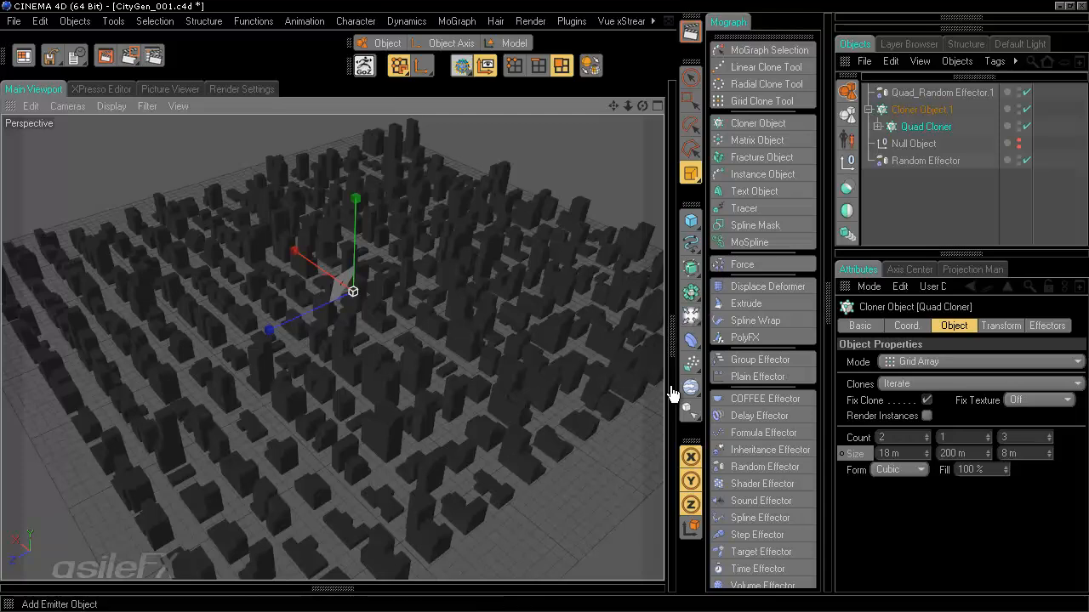
- Add the first camera and disable Cloner Object.1 to hide the city
drag(691, 314, 936, 365)
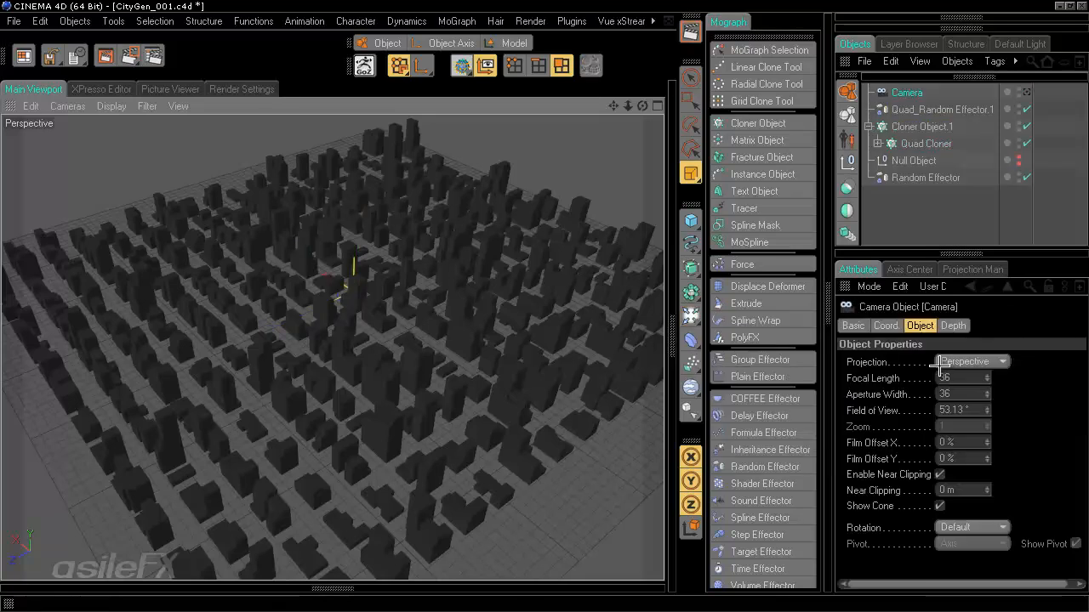
click(1027, 126)
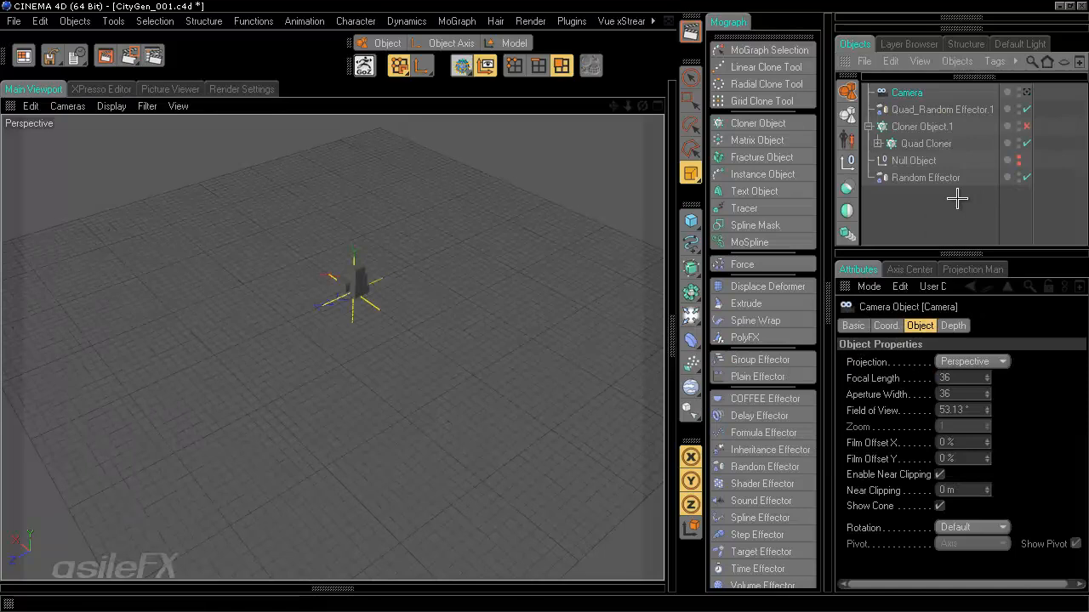
click(929, 143)
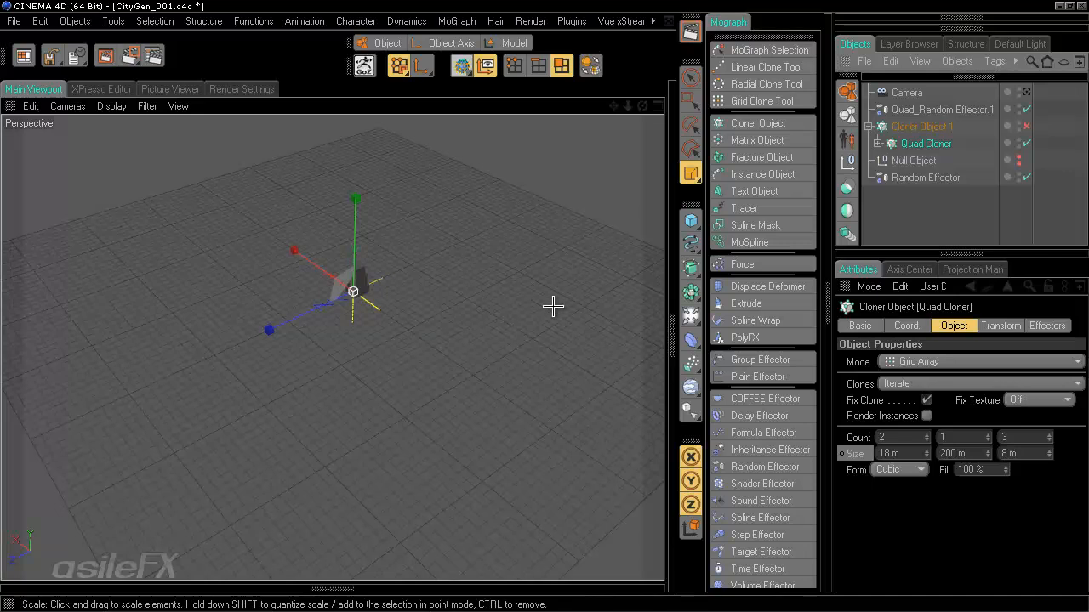
alt+drag(553, 306, 550, 272)
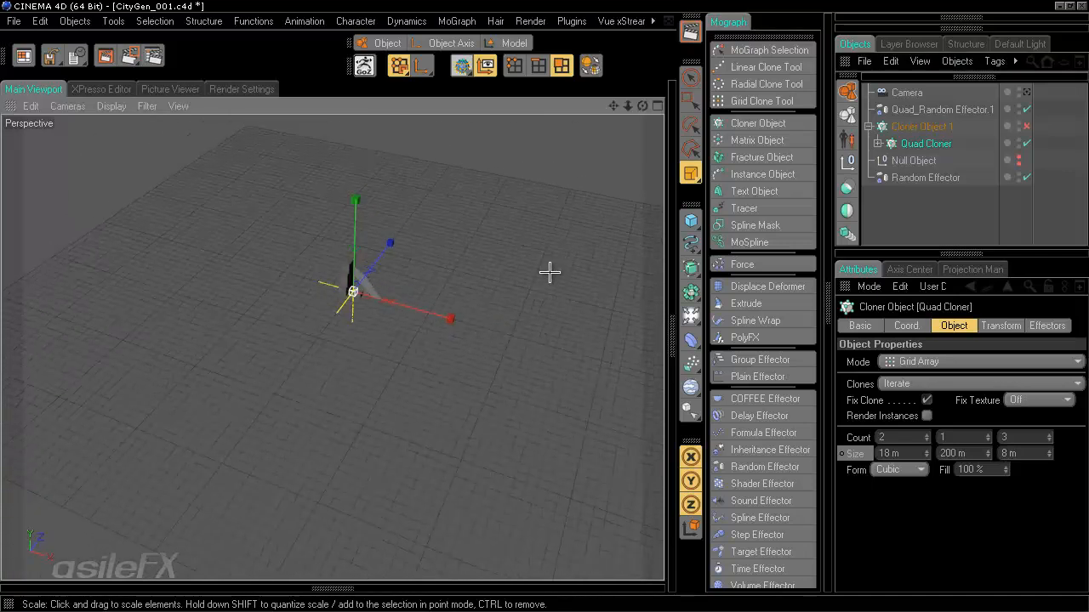
- Add Camera.1 and Camera.2 from new viewpoints, one aerial and one at street level
drag(689, 313, 931, 364)
alt+drag(469, 329, 544, 309)
click(919, 161)
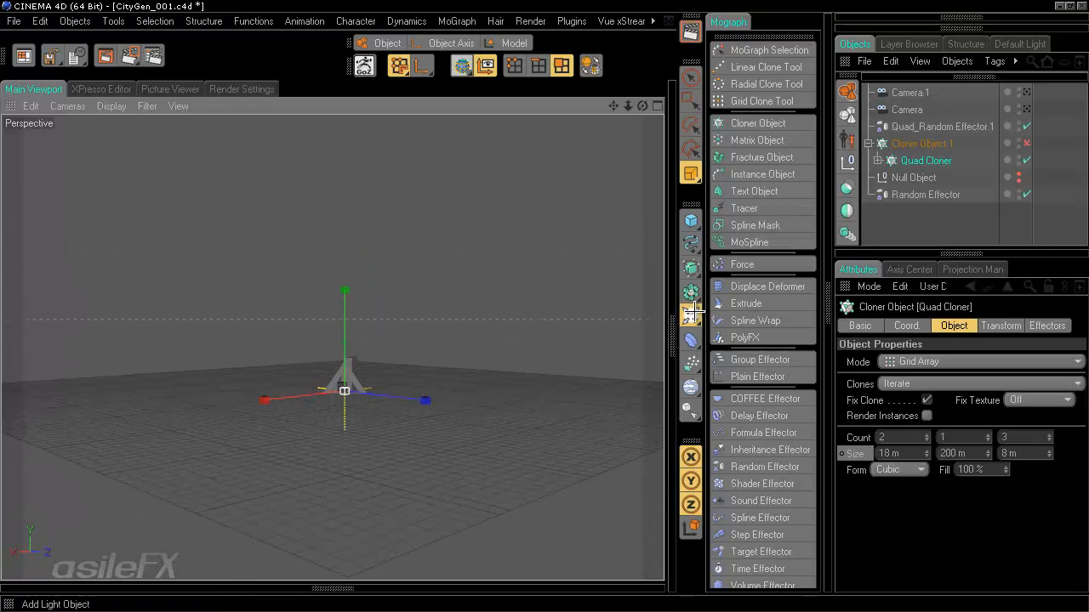
drag(689, 316, 925, 363)
click(955, 236)
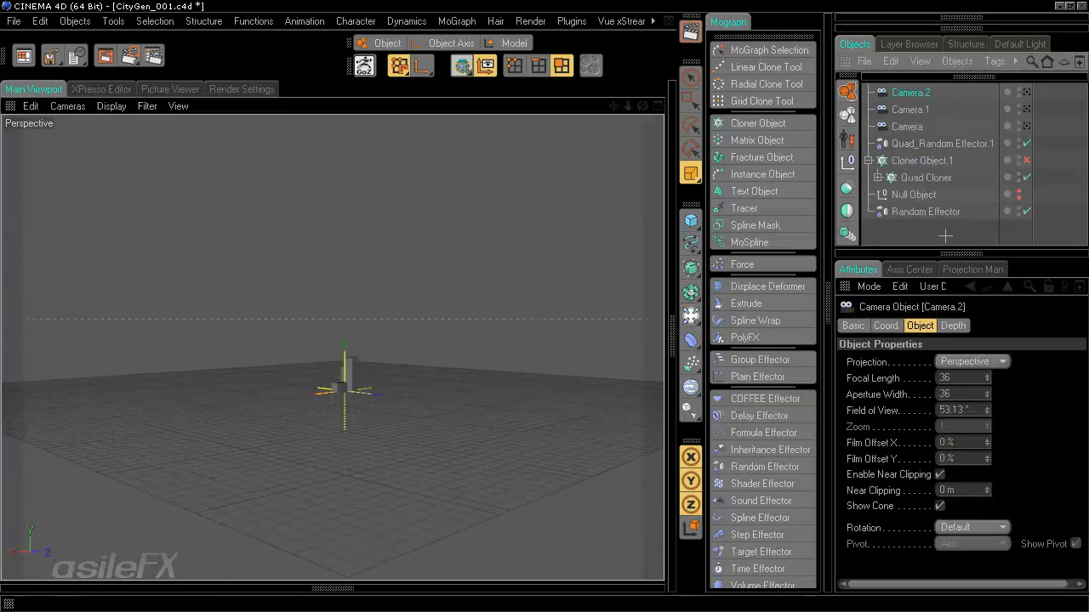
- Re-enable Cloner Object.1 and look through each camera in turn, ending on the first
click(1027, 127)
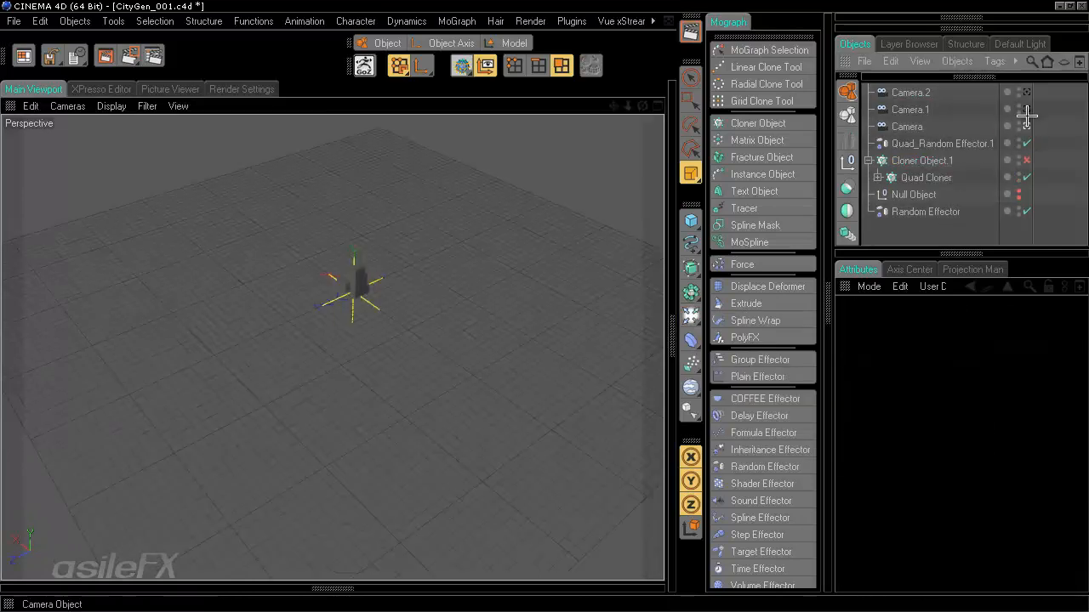
click(1027, 110)
click(1027, 93)
click(1027, 126)
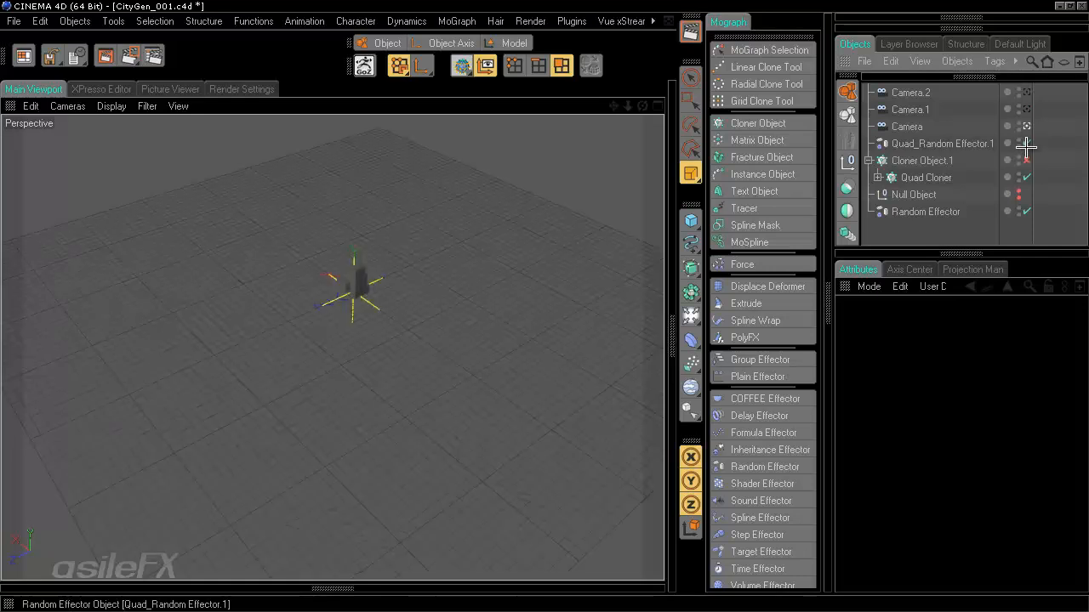
click(1027, 159)
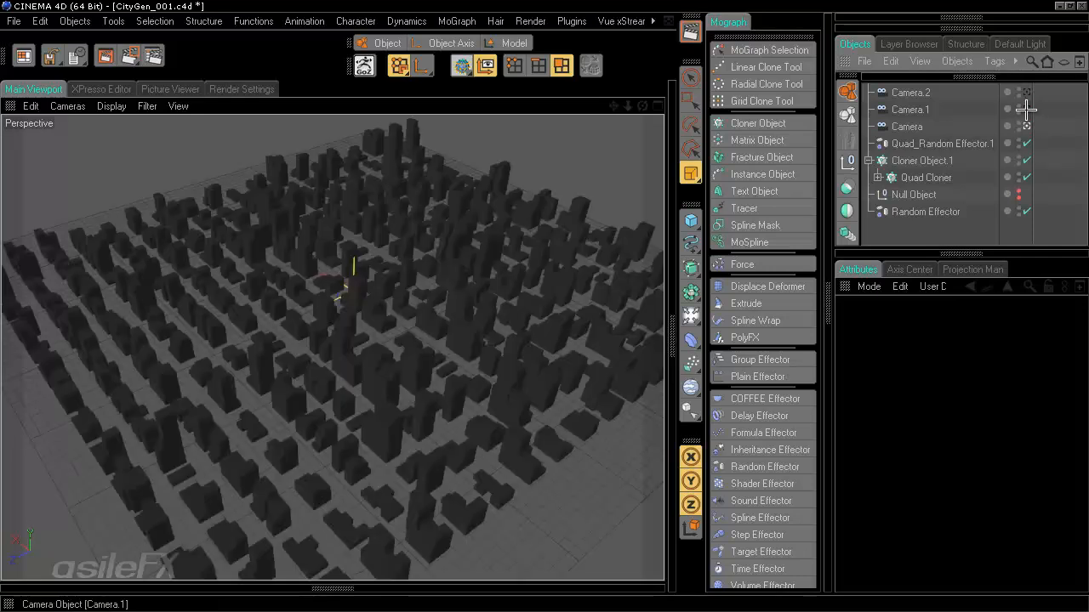
click(1026, 92)
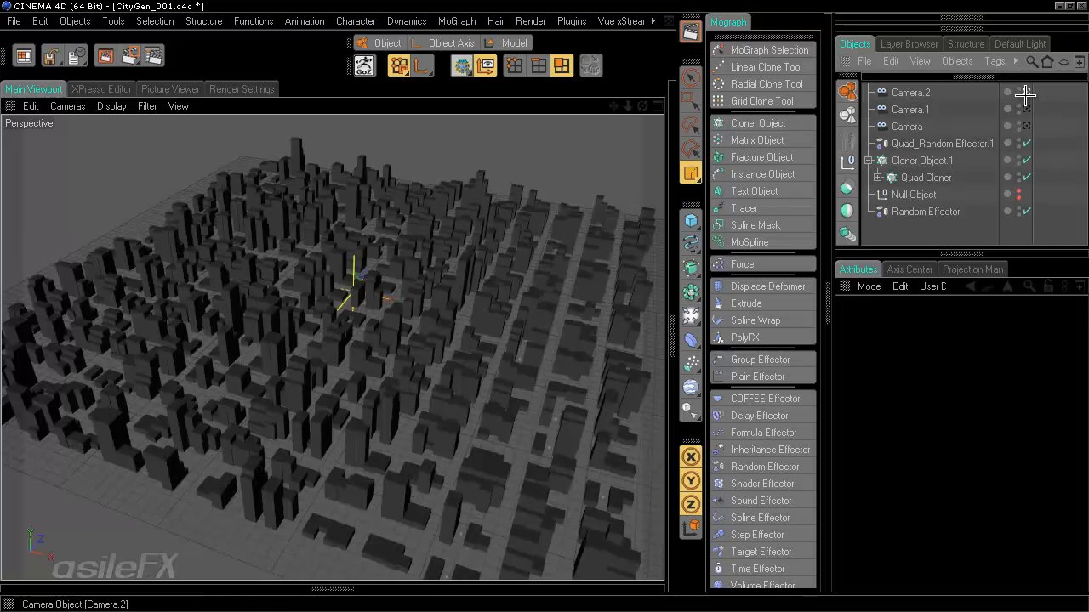
click(1025, 94)
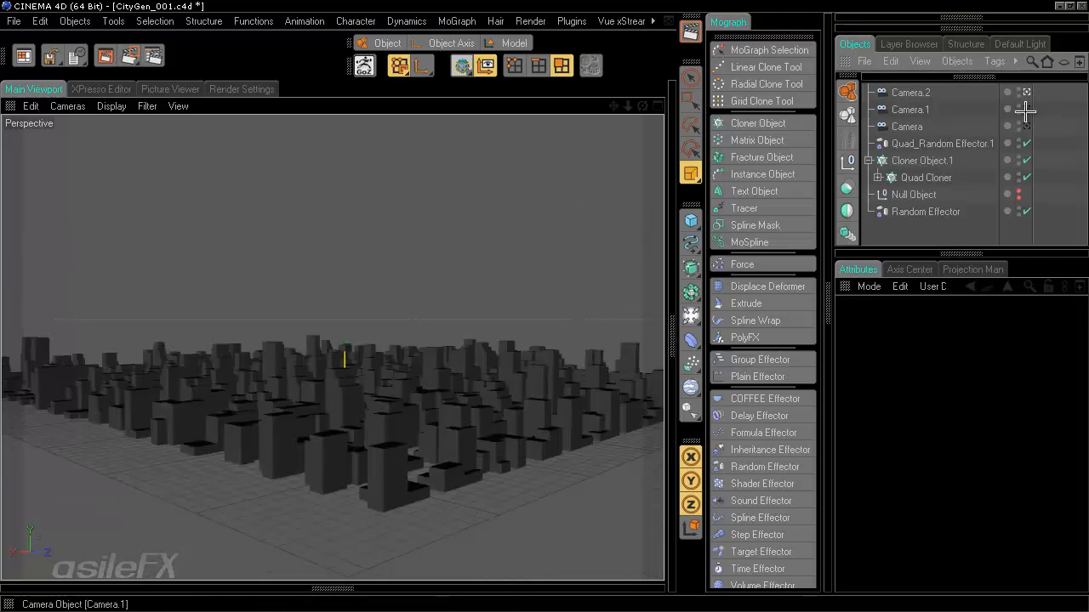
click(1024, 110)
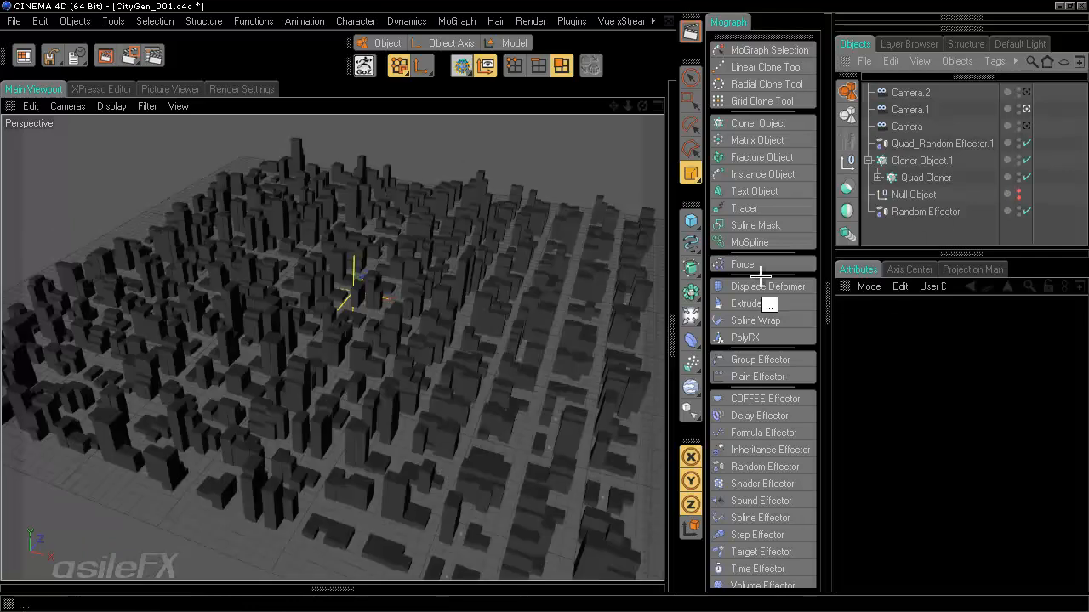
click(1025, 126)
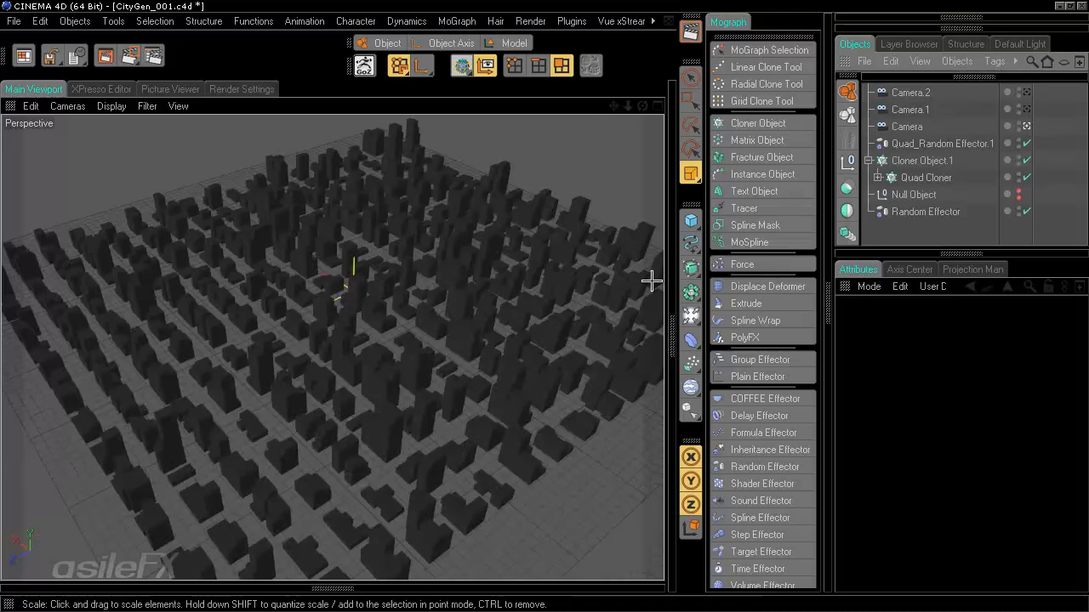
- Set Cloner Object.1's grid Count to 15 × 20 with a third Size of 600 m
click(936, 160)
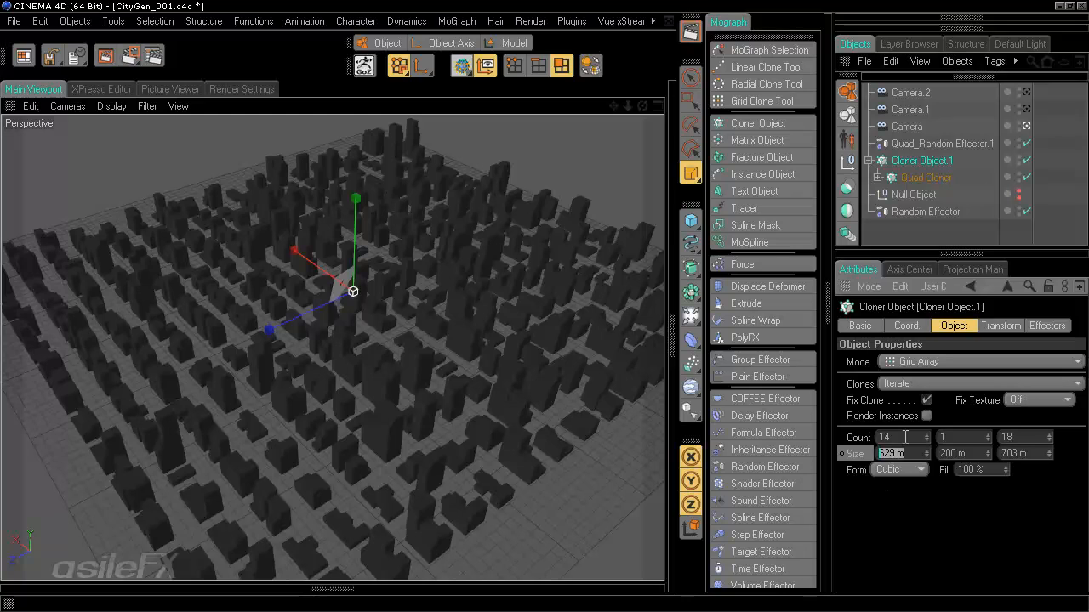
drag(905, 437, 879, 438)
text(15)
key(Return)
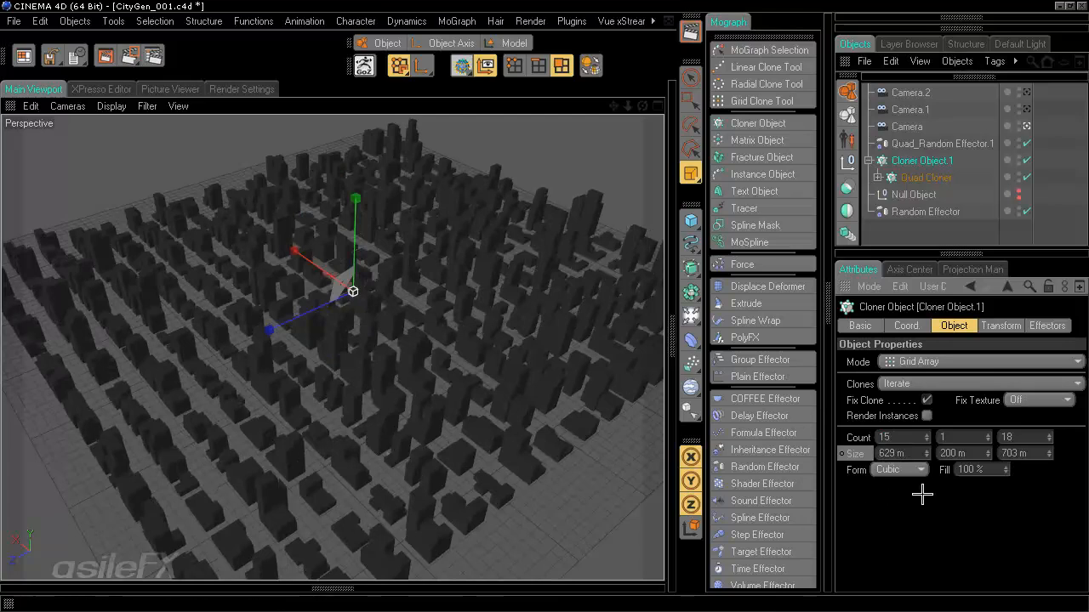
double_click(1003, 436)
text(20)
key(Return)
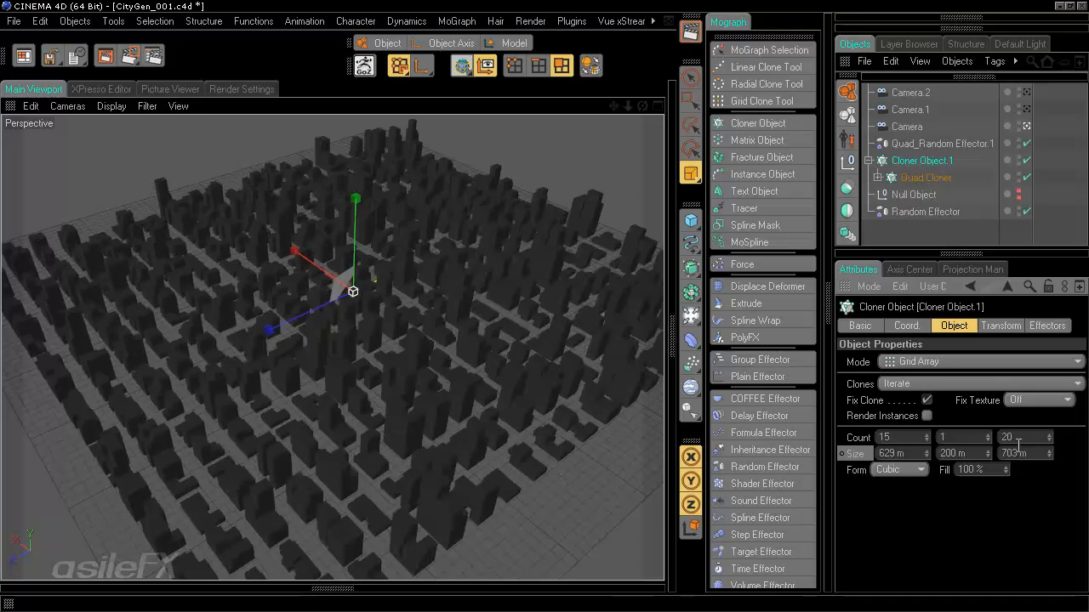
double_click(1032, 453)
text(600)
key(Return)
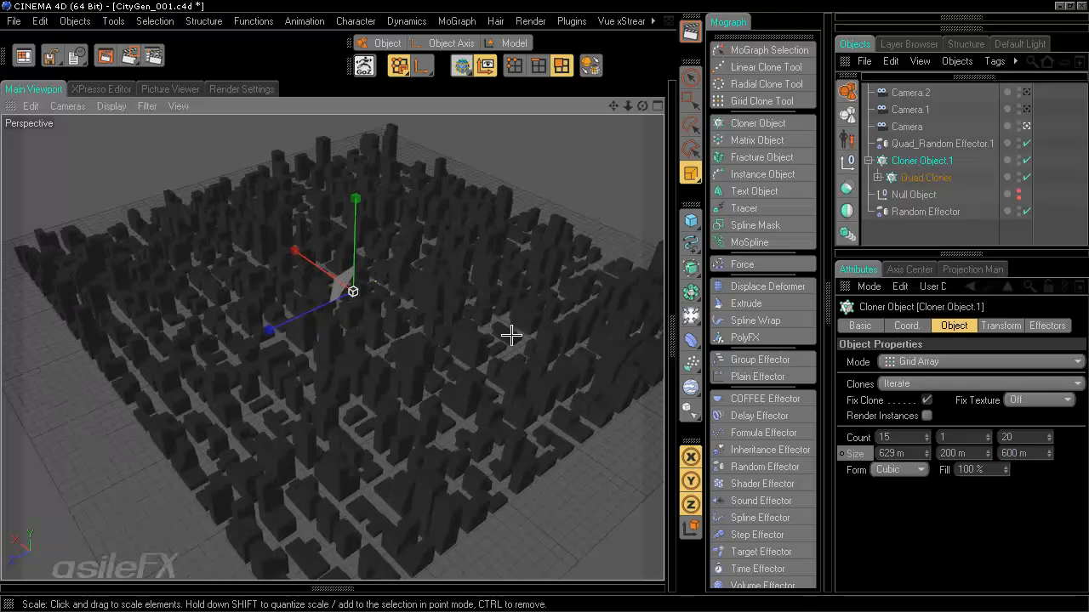
scroll(511, 336, up, 2)
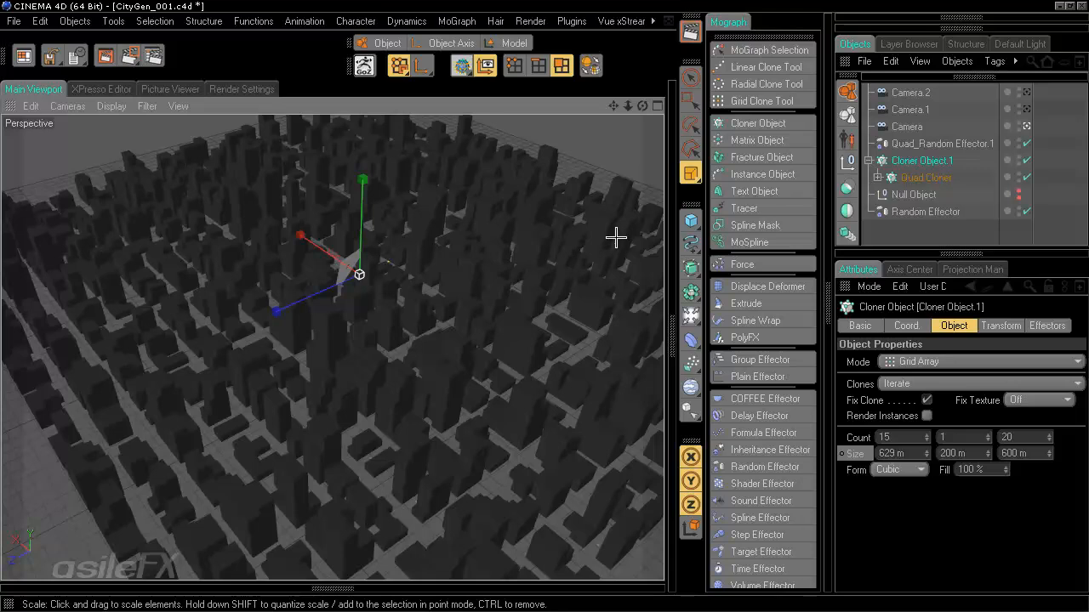
- Create a new material and name it Top
click(336, 588)
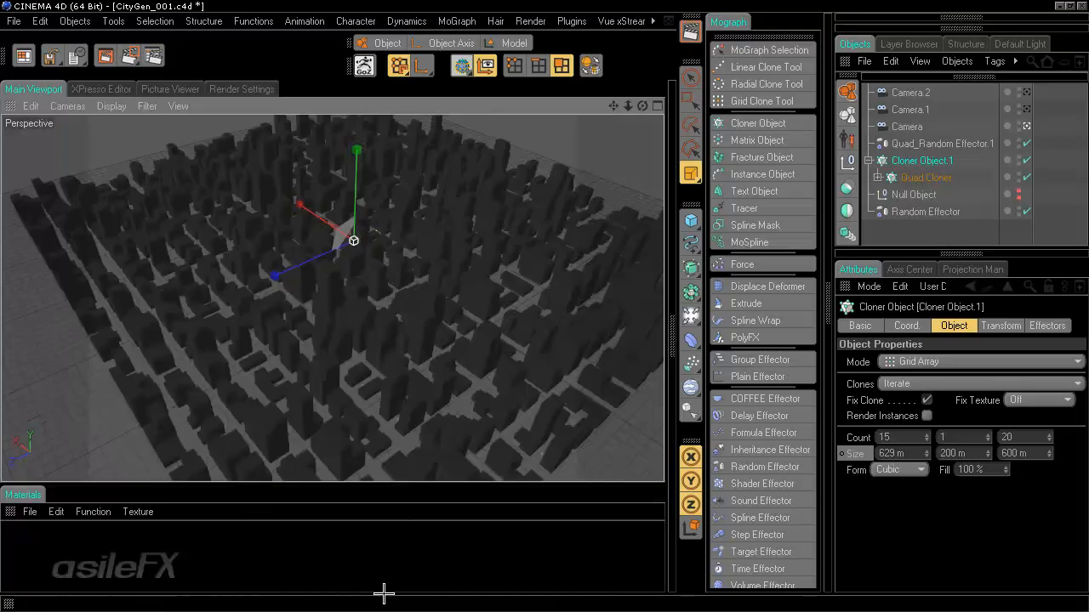
double_click(410, 546)
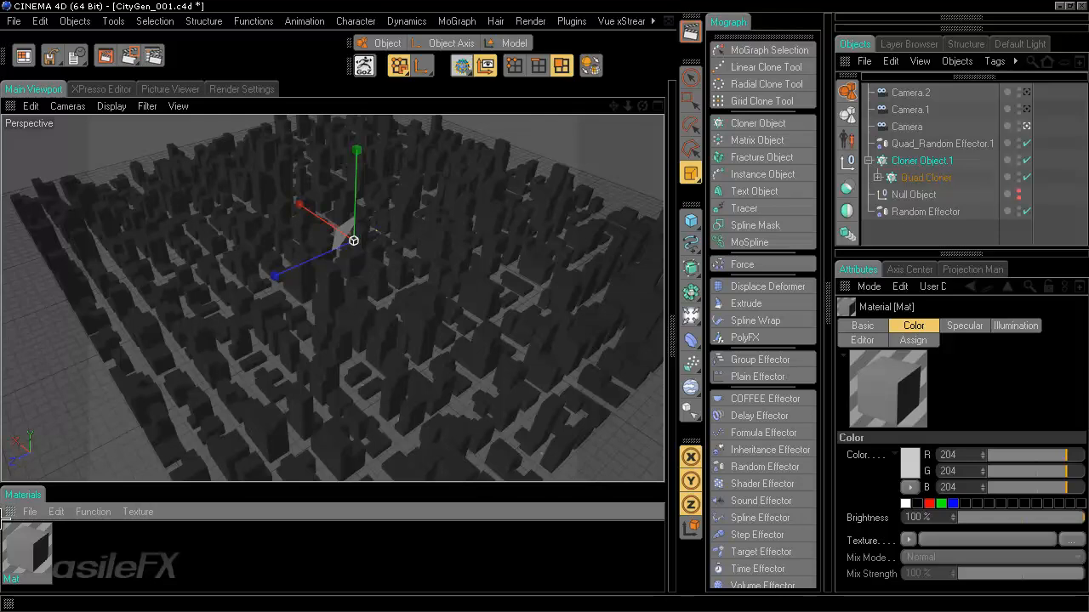
double_click(11, 570)
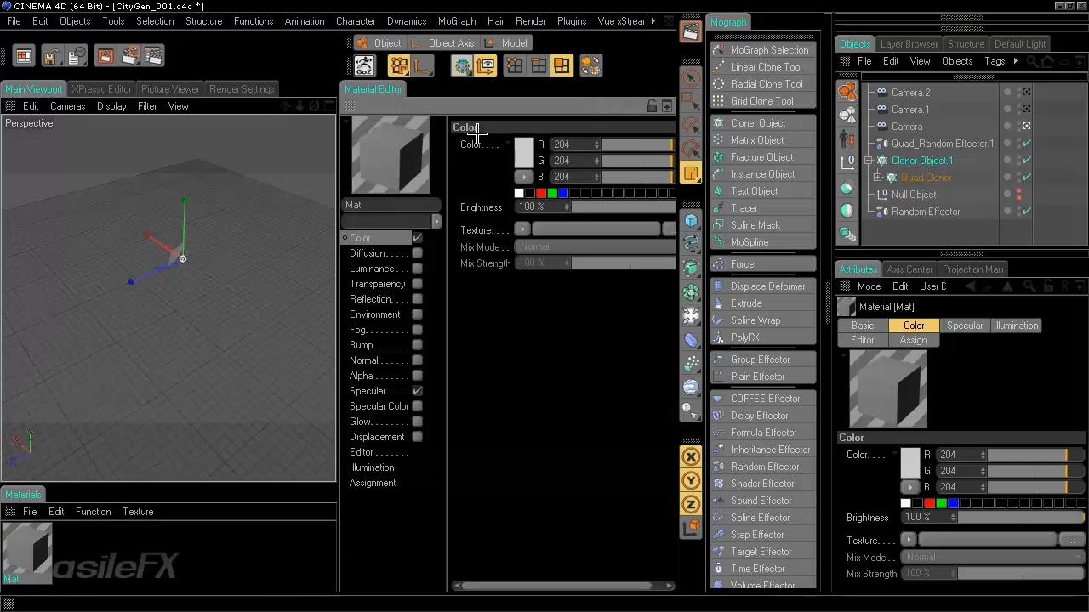
ctrl+click(350, 105)
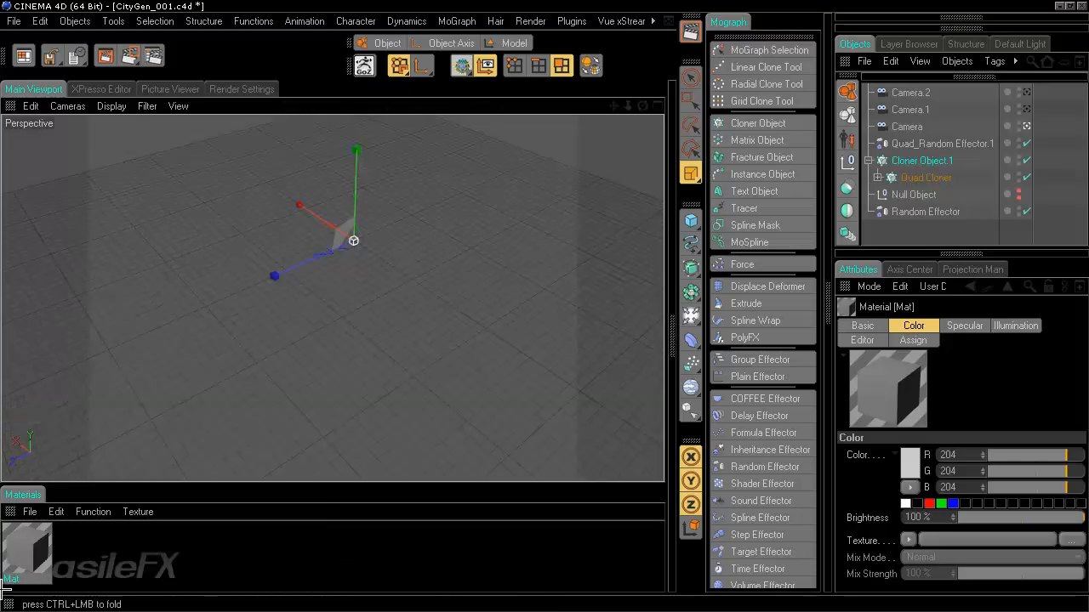
double_click(11, 579)
text(Top)
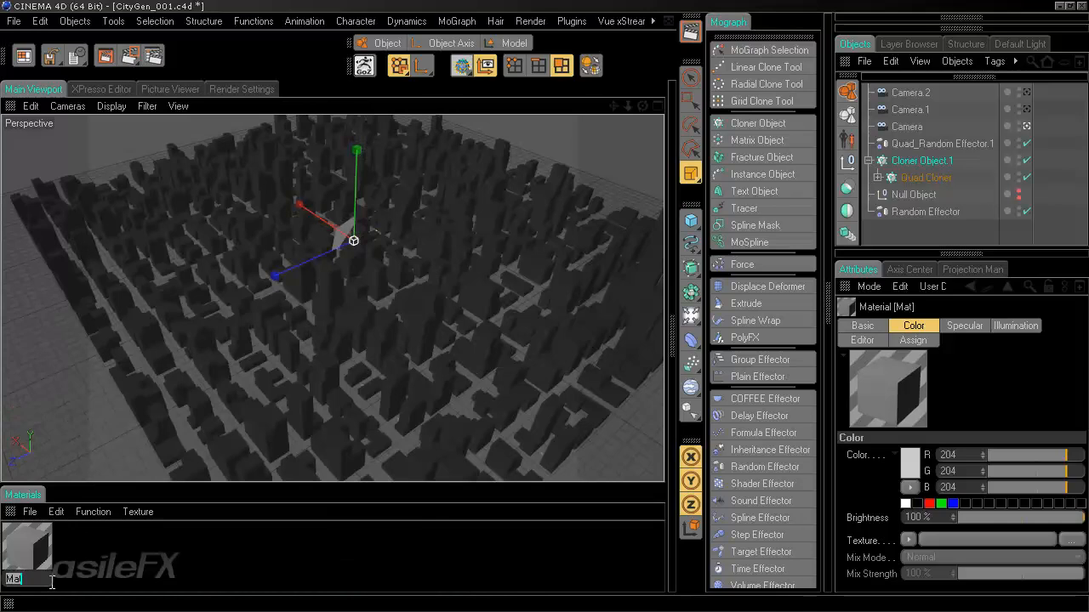
key(Return)
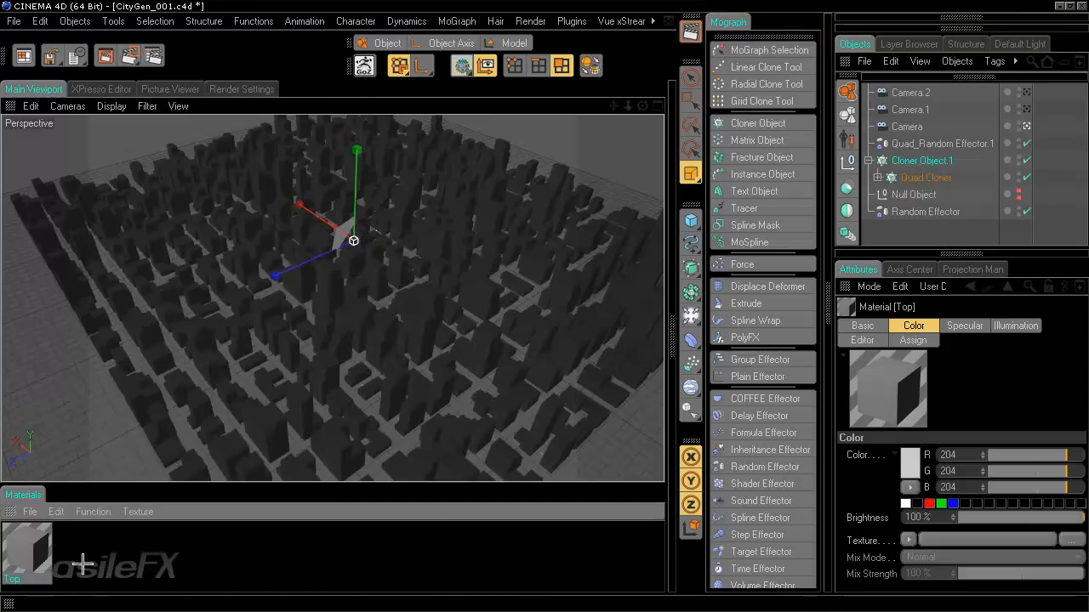
- Apply Top to Cloner Object.1, limit it to the polygon selection, and collapse the materials area
drag(36, 545, 937, 160)
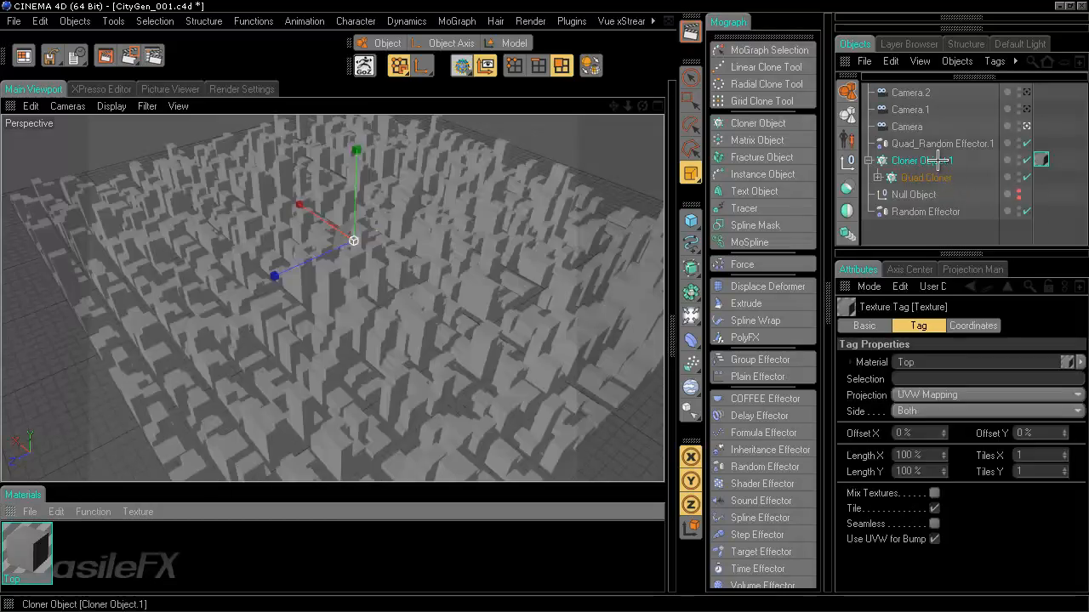
click(877, 177)
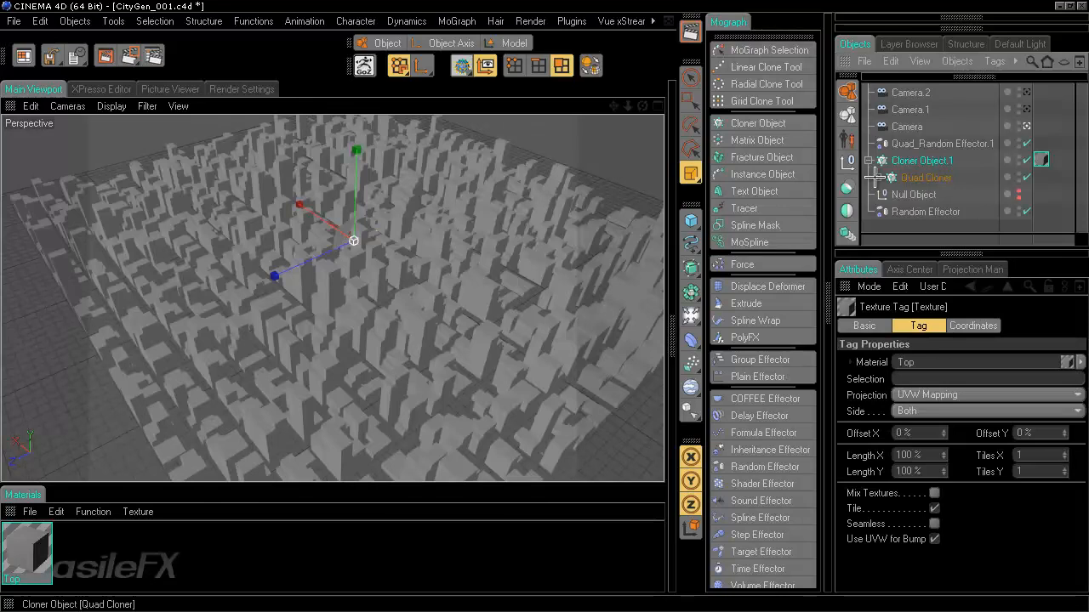
drag(934, 239, 985, 237)
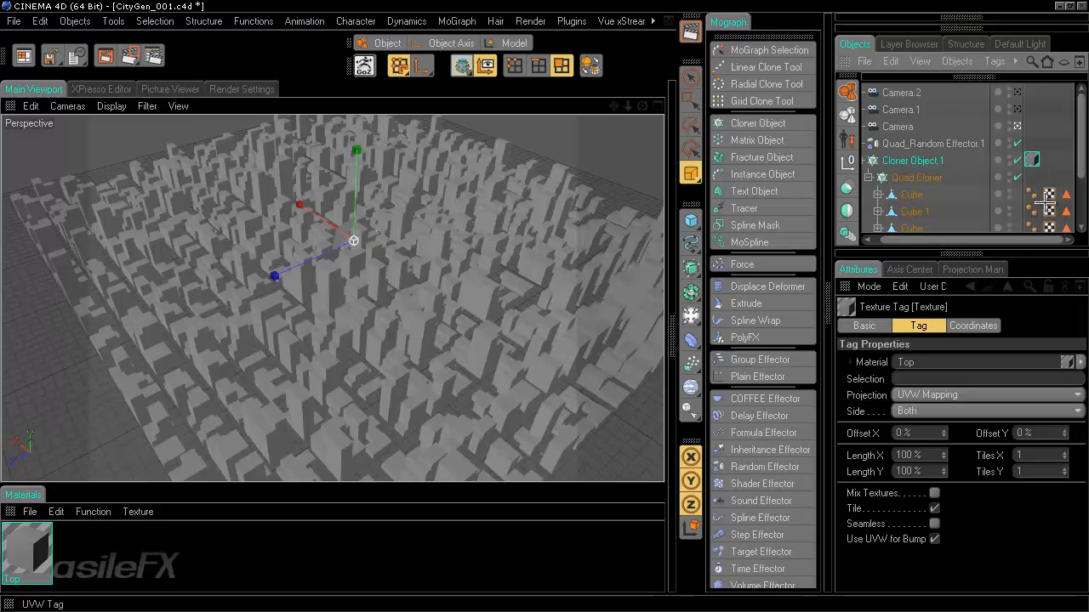
drag(1050, 194, 956, 378)
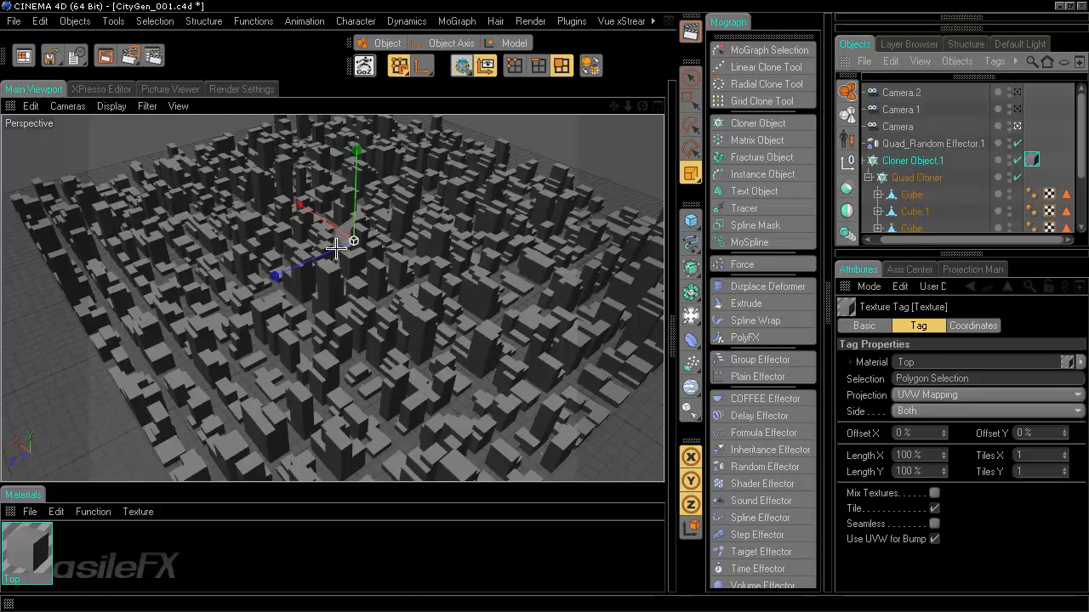
ctrl+click(10, 512)
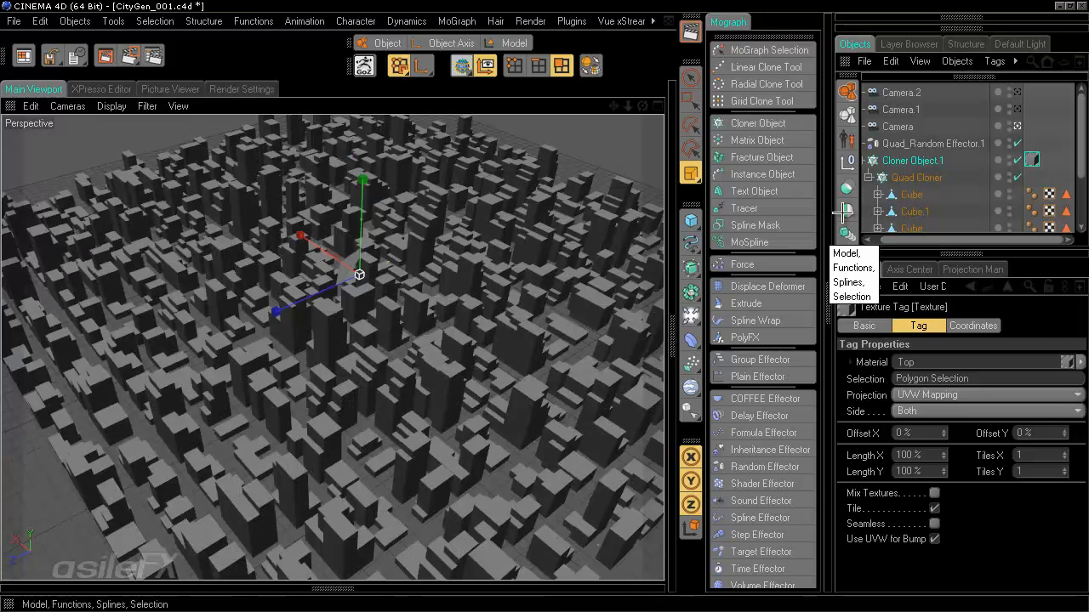
- Check the transforms of Cloner Object.1 and Quad Cloner, then save incrementally as CityGen_002.c4d
click(912, 160)
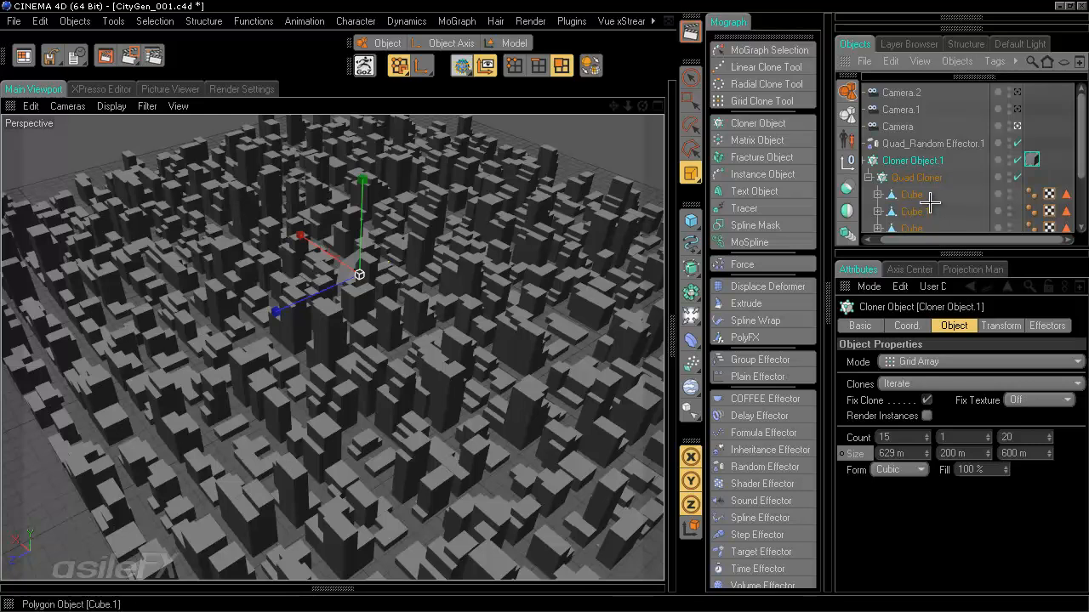
click(995, 326)
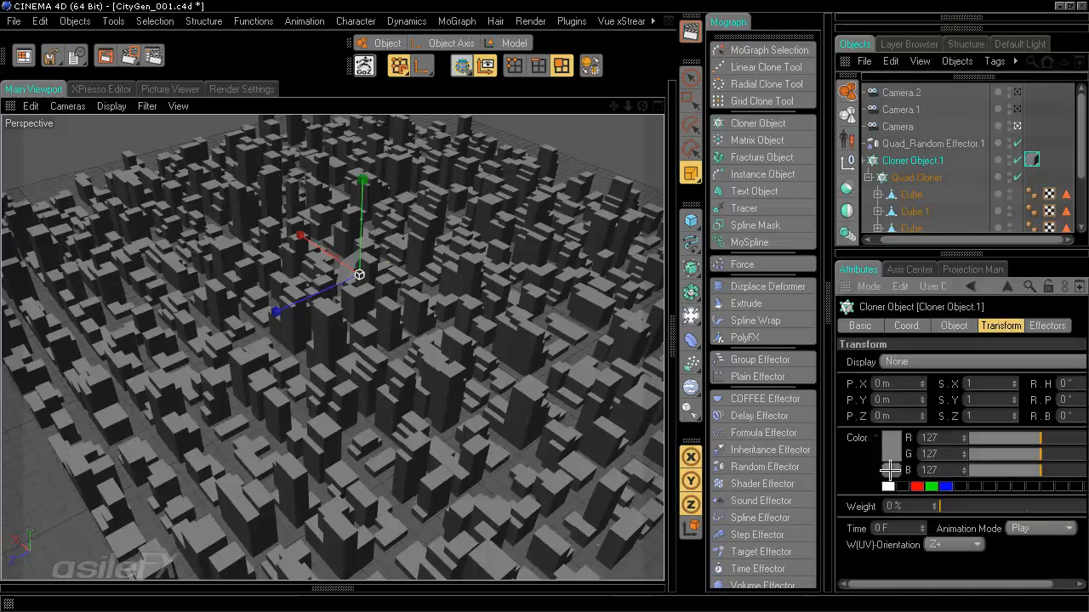
click(927, 177)
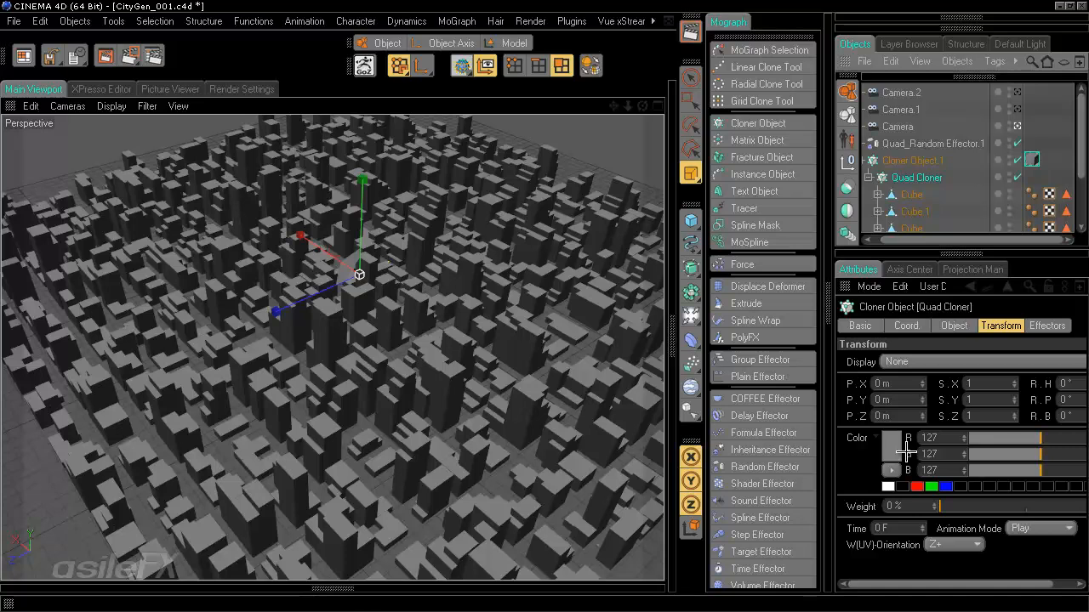
key(ctrl+alt+s)
- Expand the Quad Cloner's Cubes and select the Extrude under the first Cube
scroll(899, 194, down, 3)
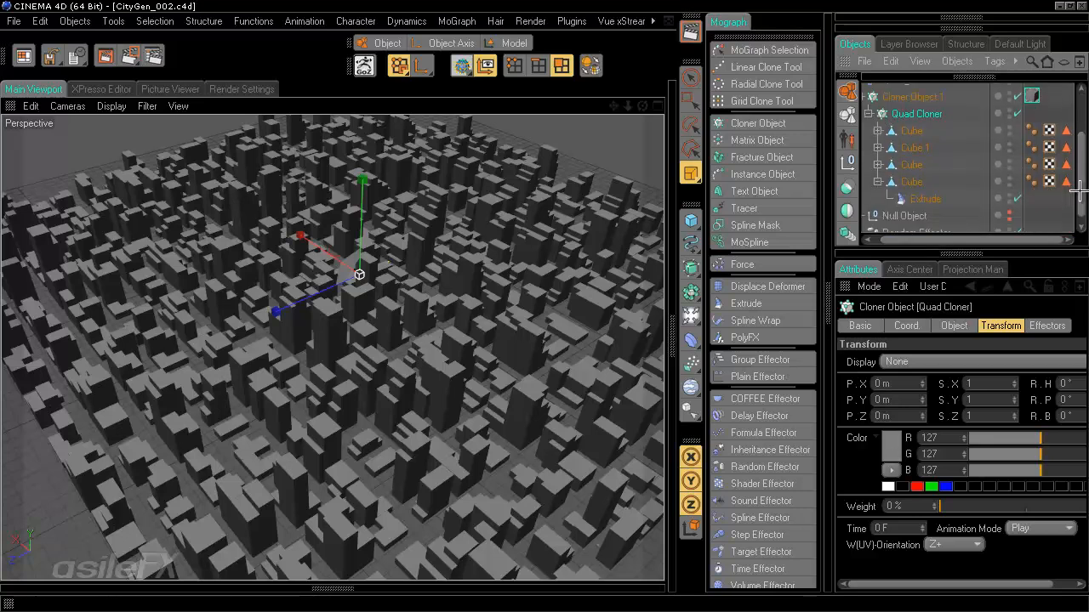
click(877, 165)
click(878, 148)
click(878, 131)
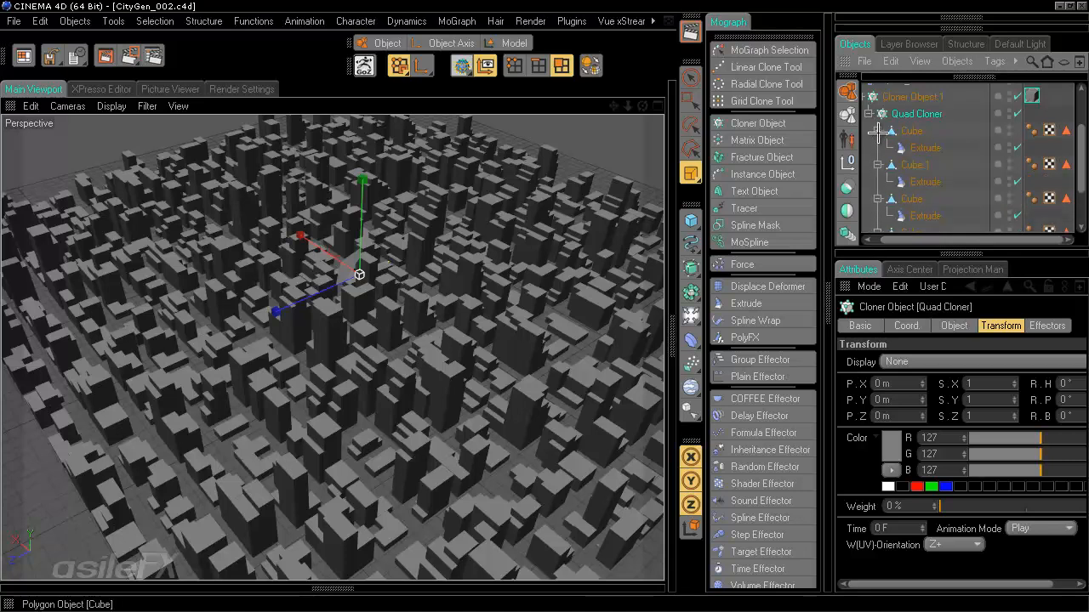
scroll(959, 167, down, 3)
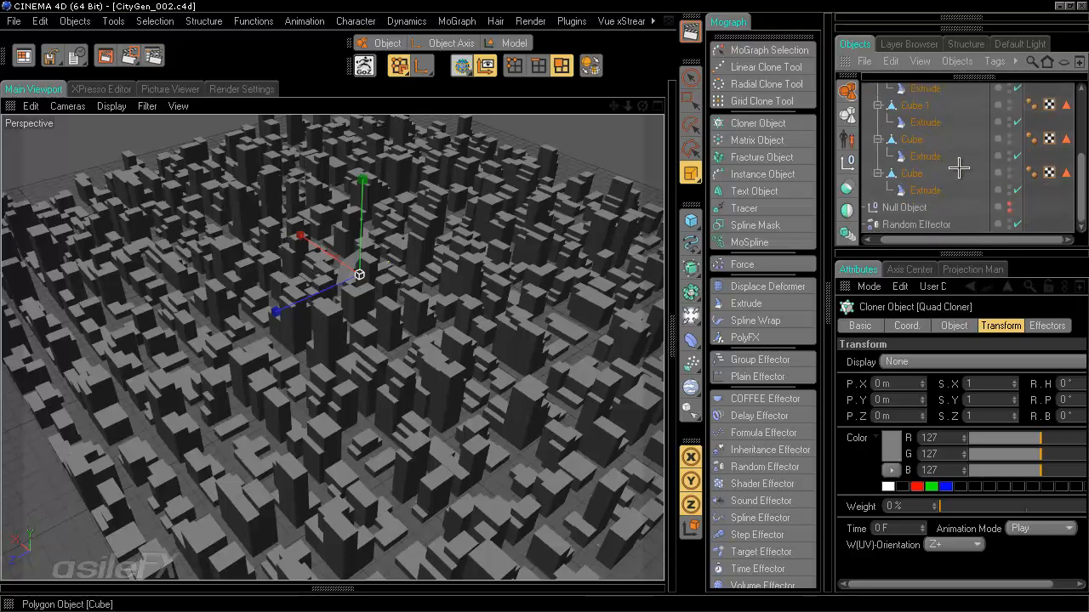
scroll(958, 167, up, 6)
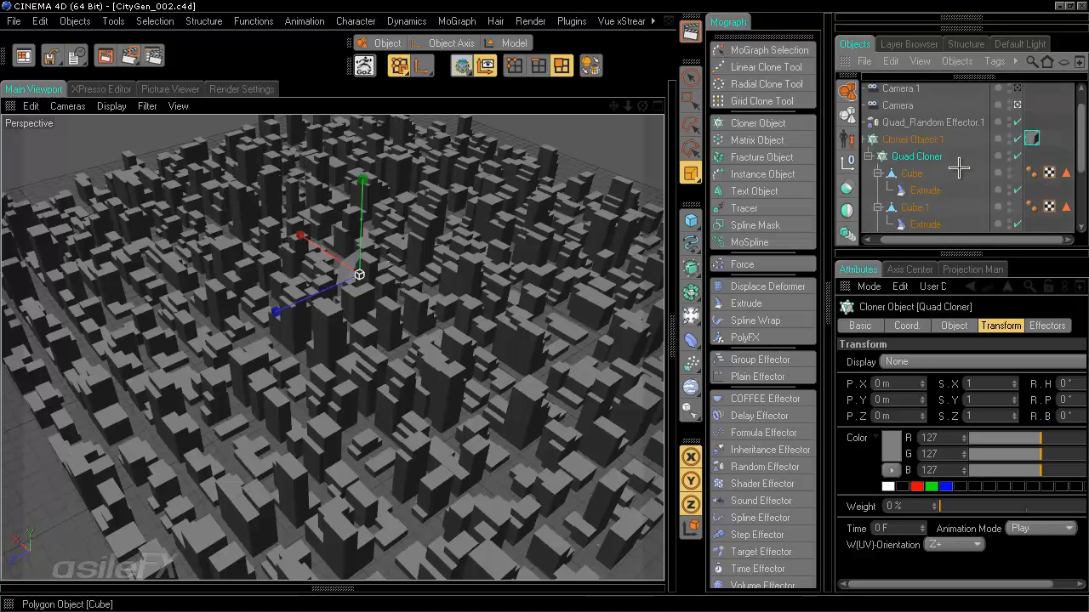
click(922, 189)
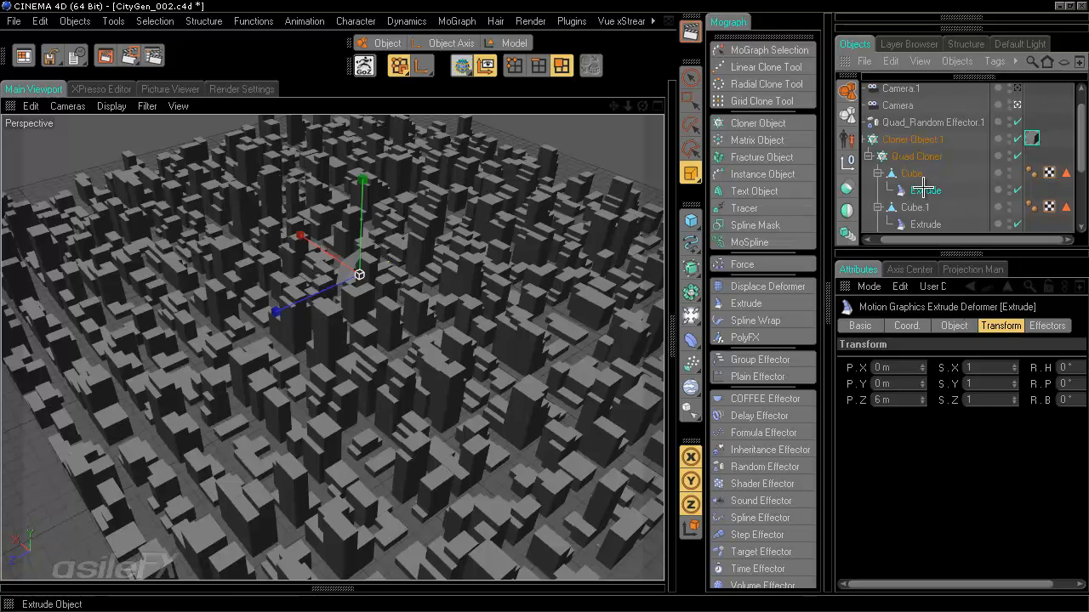
- Paste a duplicate Extrude under the first Cube and orbit to inspect the taller towers
key(ctrl+v)
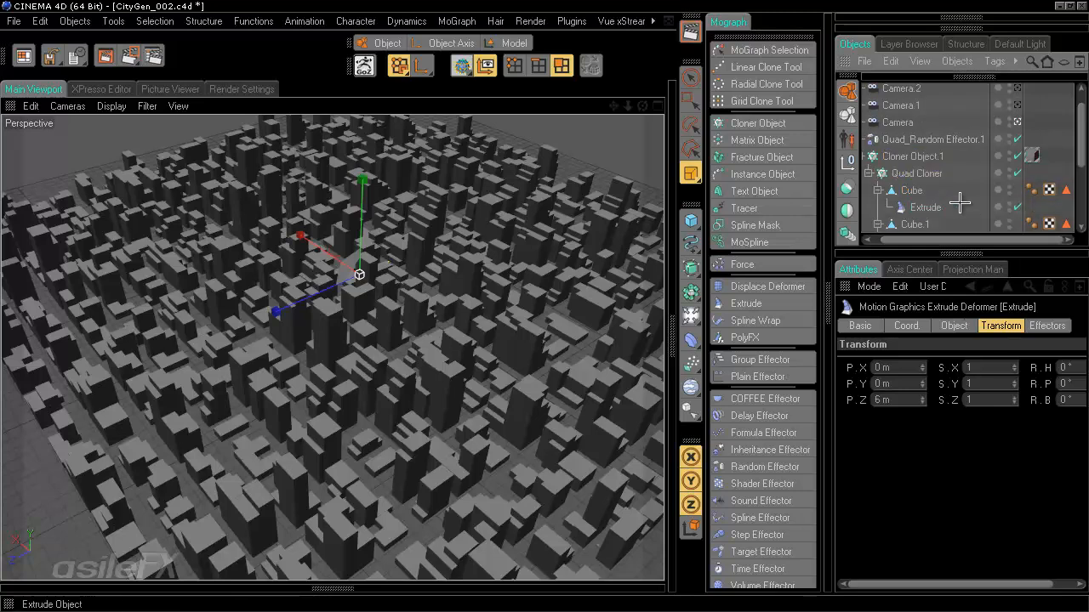
scroll(948, 183, up, 1)
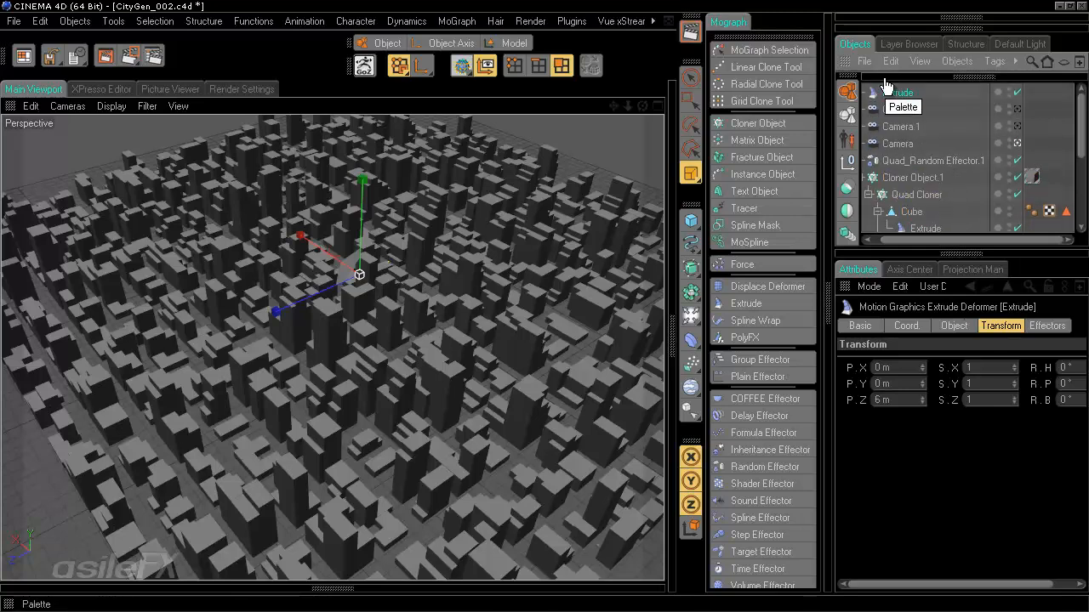
drag(926, 219, 927, 136)
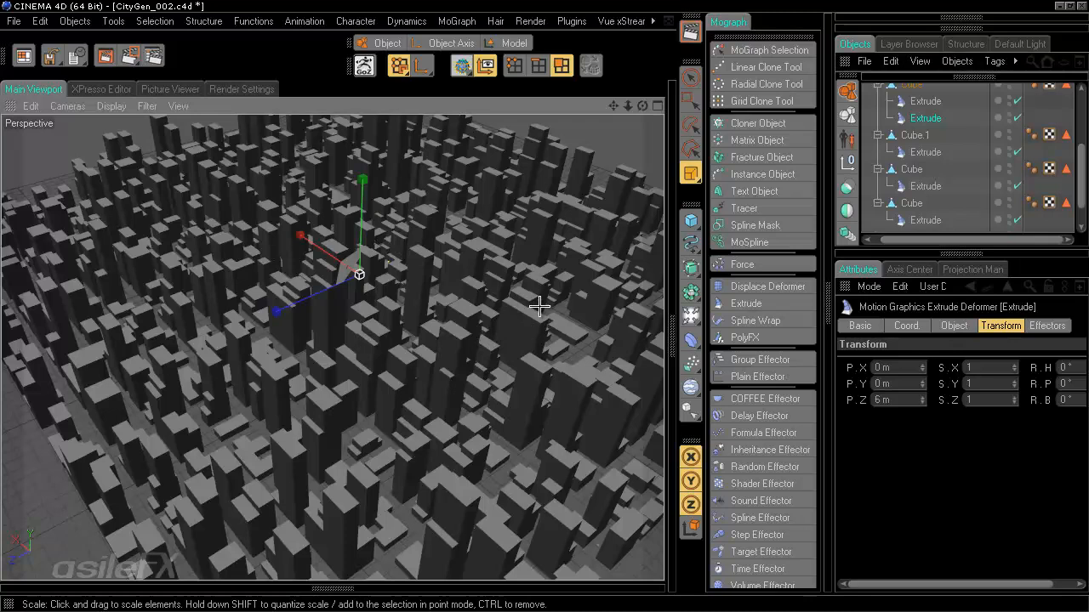
alt+drag(539, 306, 513, 361)
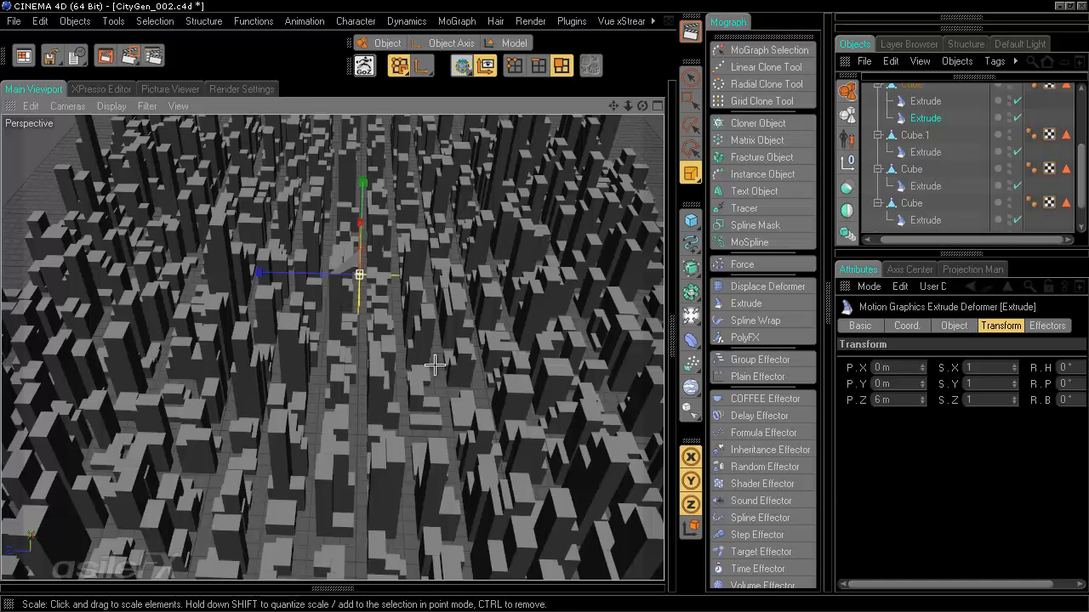
alt+drag(605, 304, 653, 296)
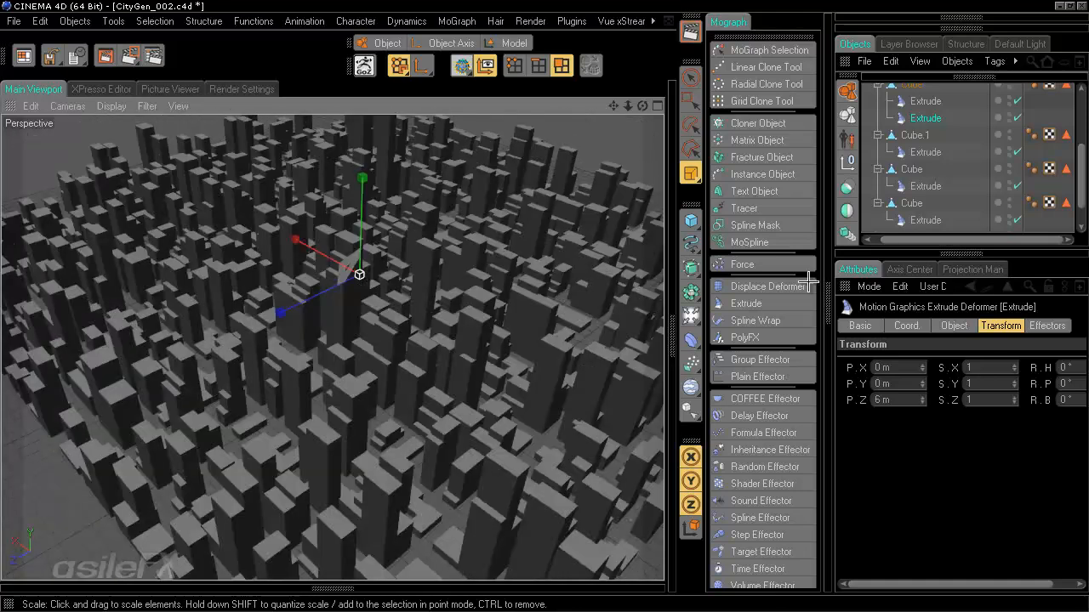
- Set the Extrude's Extrusion Steps to 4 and switch the viewport to Gouraud Shading (Lines)
click(952, 325)
click(943, 383)
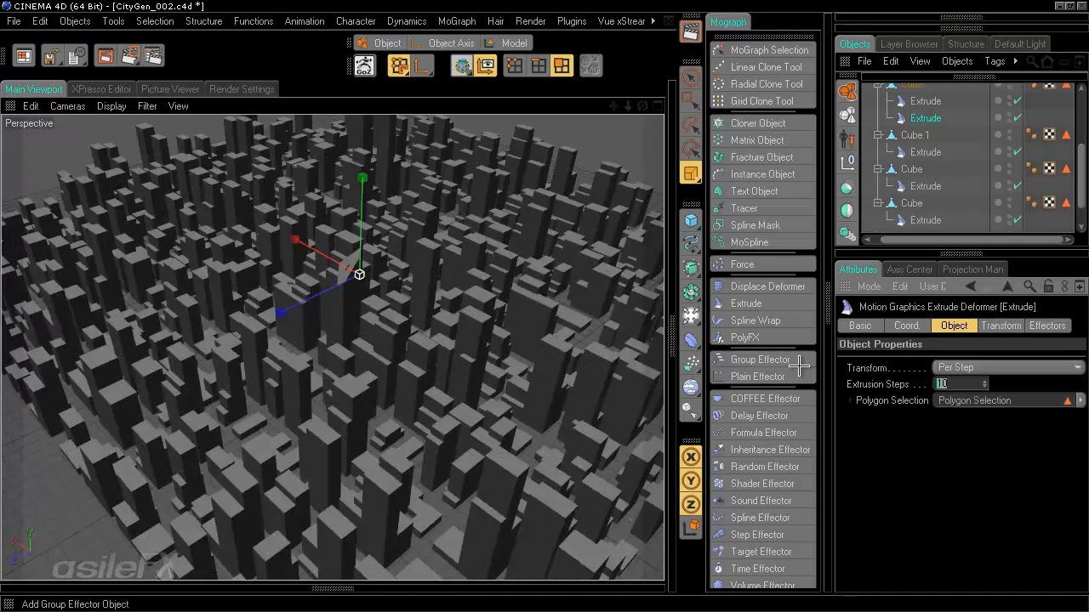
text(4)
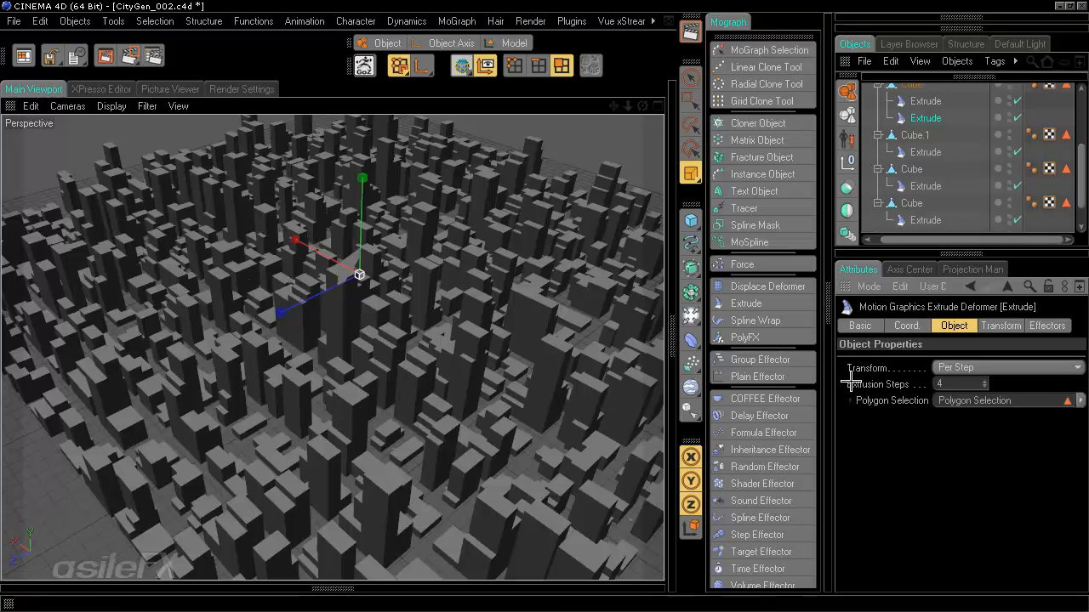
click(1000, 325)
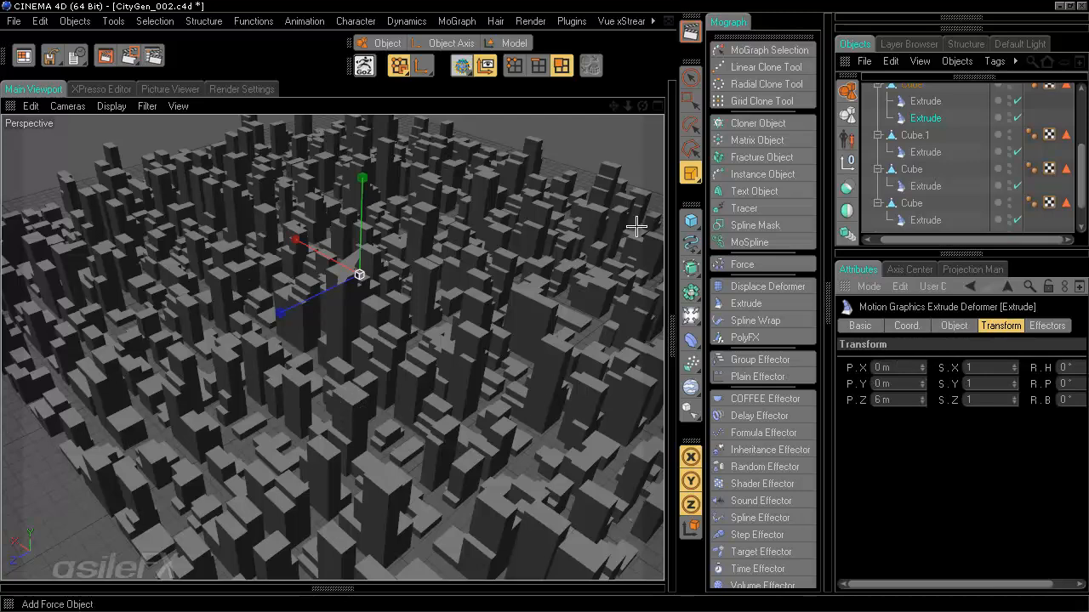
click(111, 105)
click(160, 183)
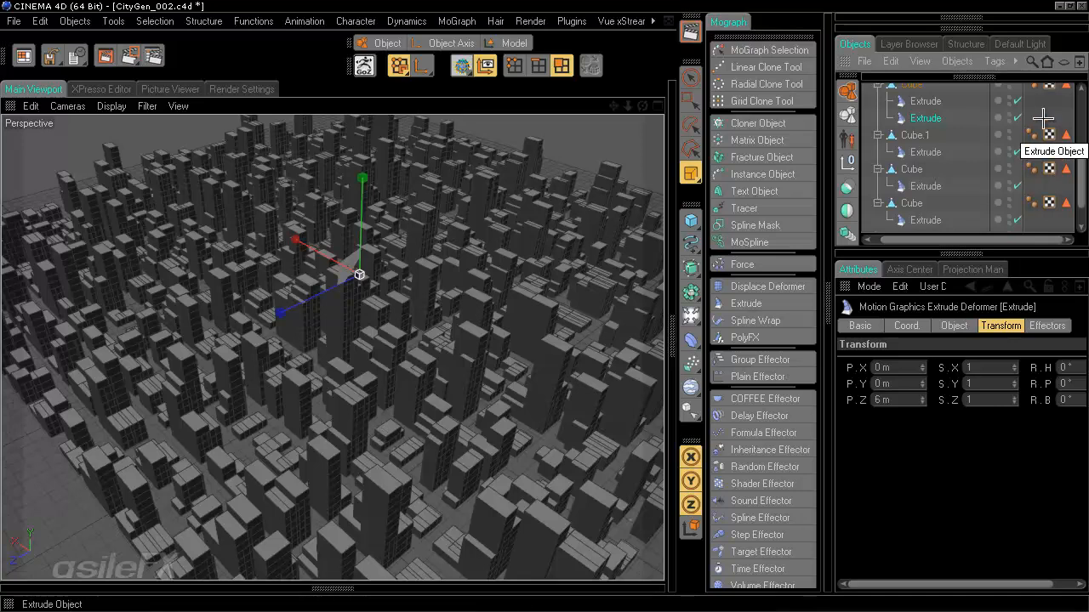
- Inspect Quad_Random Effector.1's parameter settings
drag(1079, 151, 1079, 89)
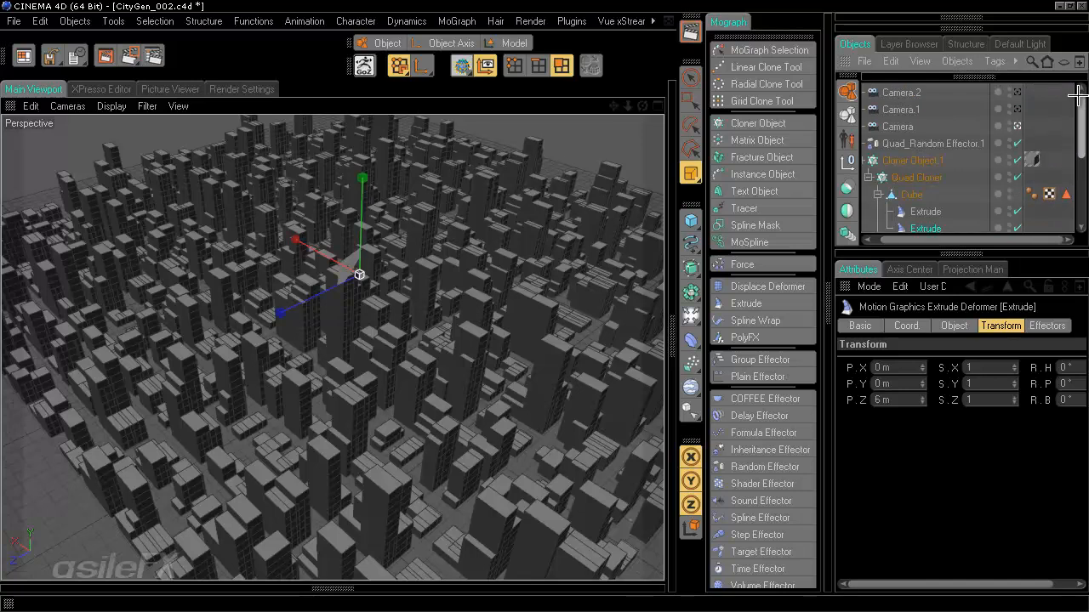
click(952, 143)
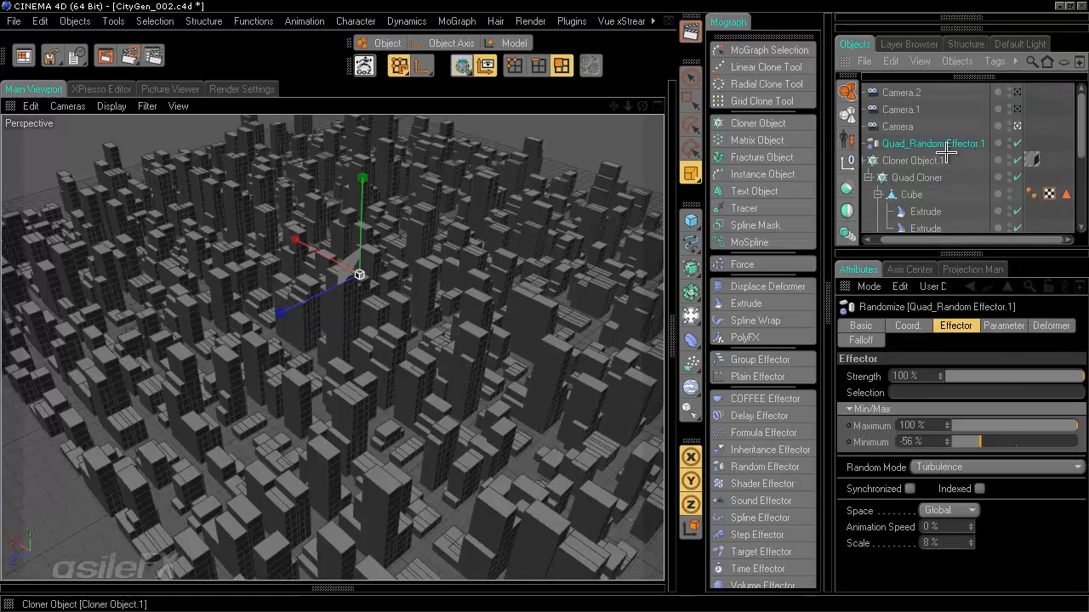
click(1004, 326)
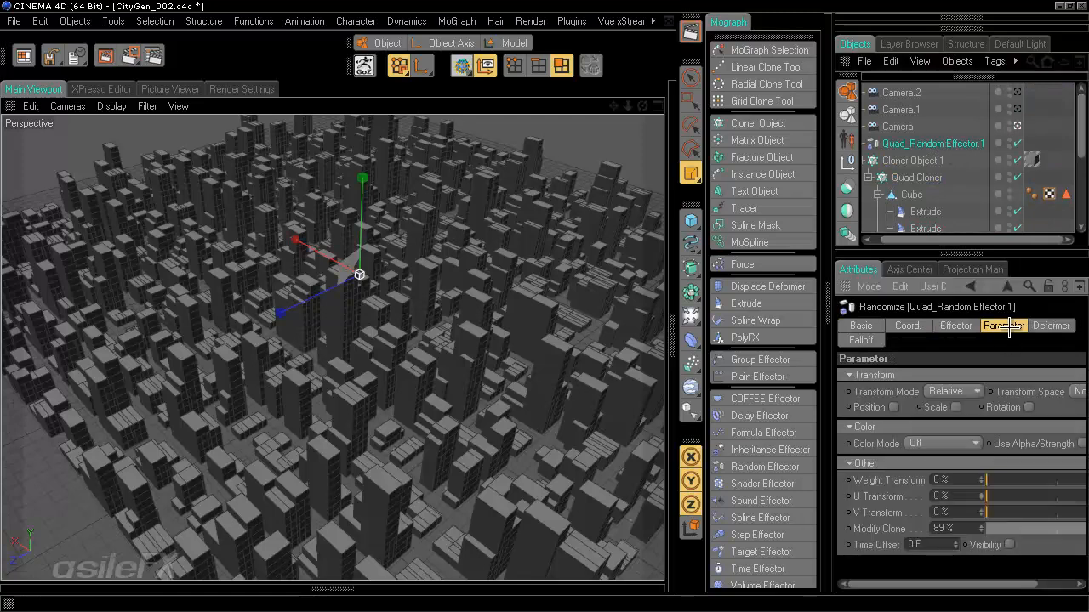
drag(997, 587, 1007, 585)
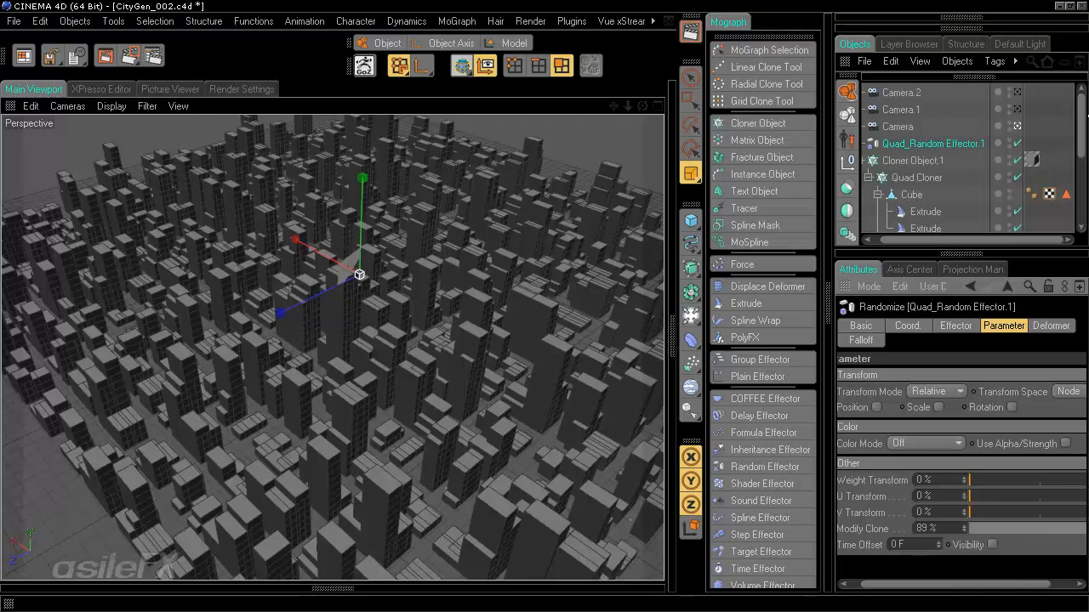
scroll(944, 187, down, 5)
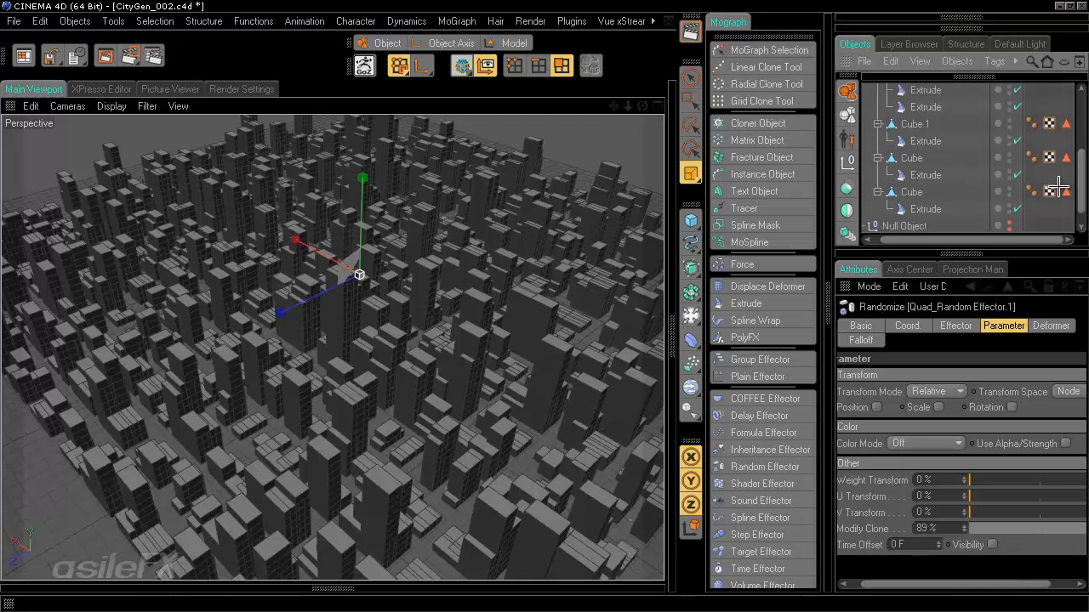
scroll(935, 216, down, 1)
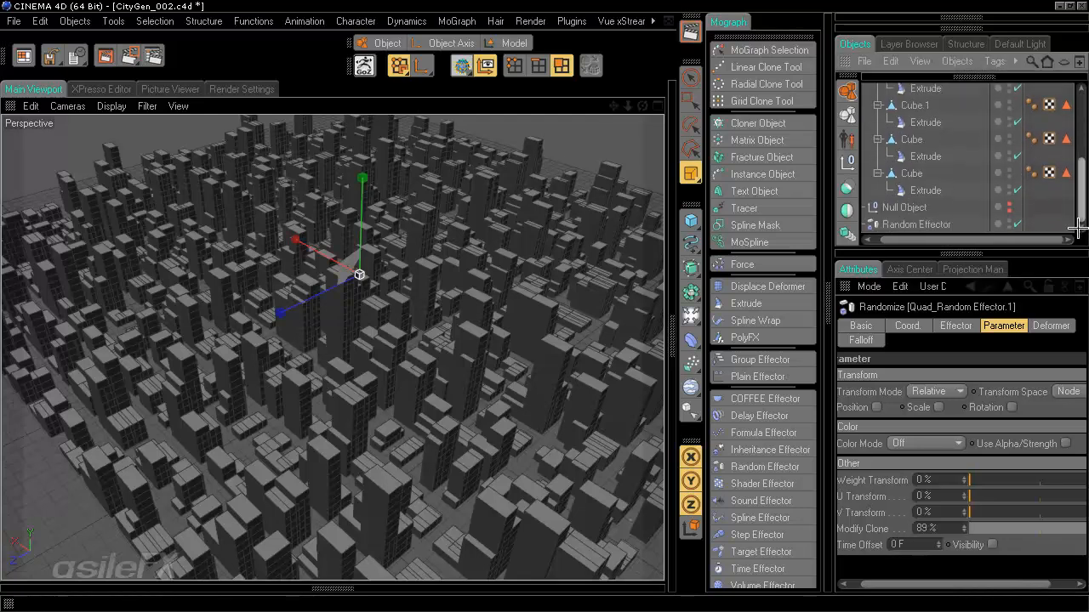
- Rename Random Effector to Extrude_Random Effector and drag it above Quad_Random Effector.1
click(933, 223)
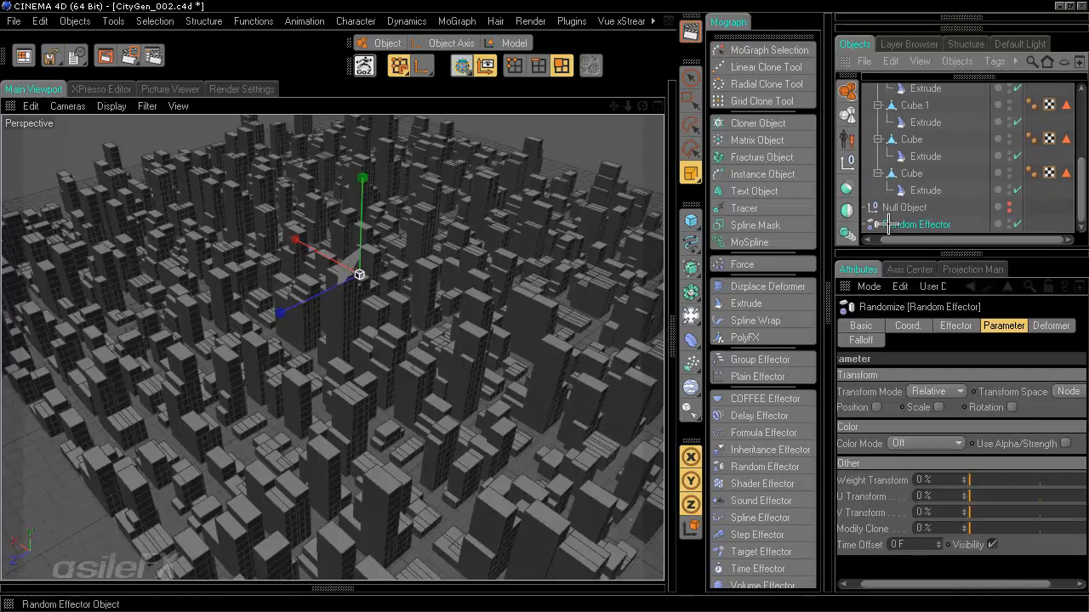
double_click(920, 225)
text(Extrude_Random Eft)
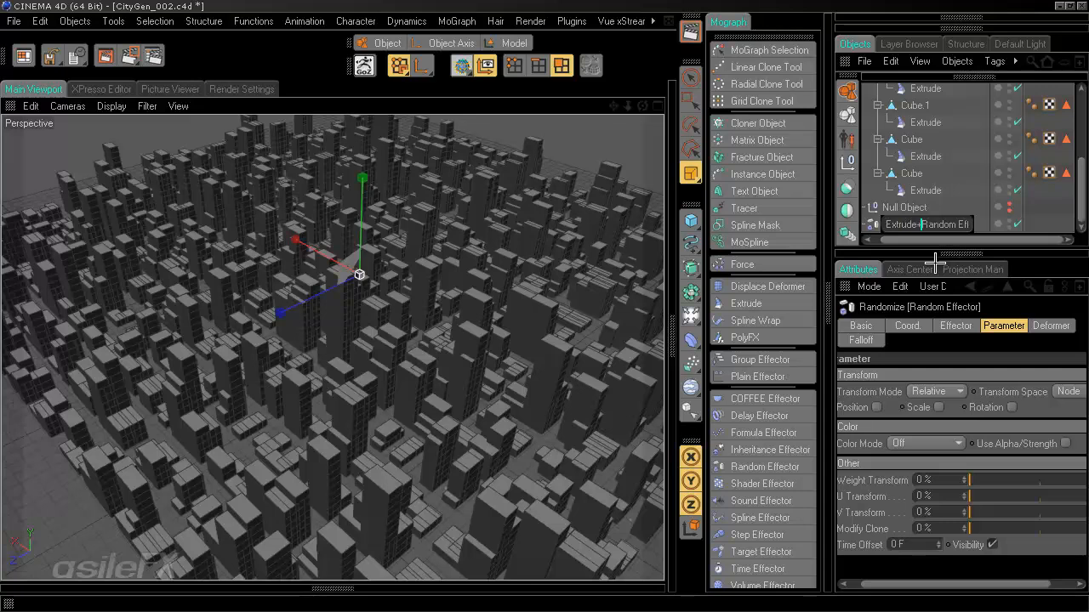
text(_)
key(Return)
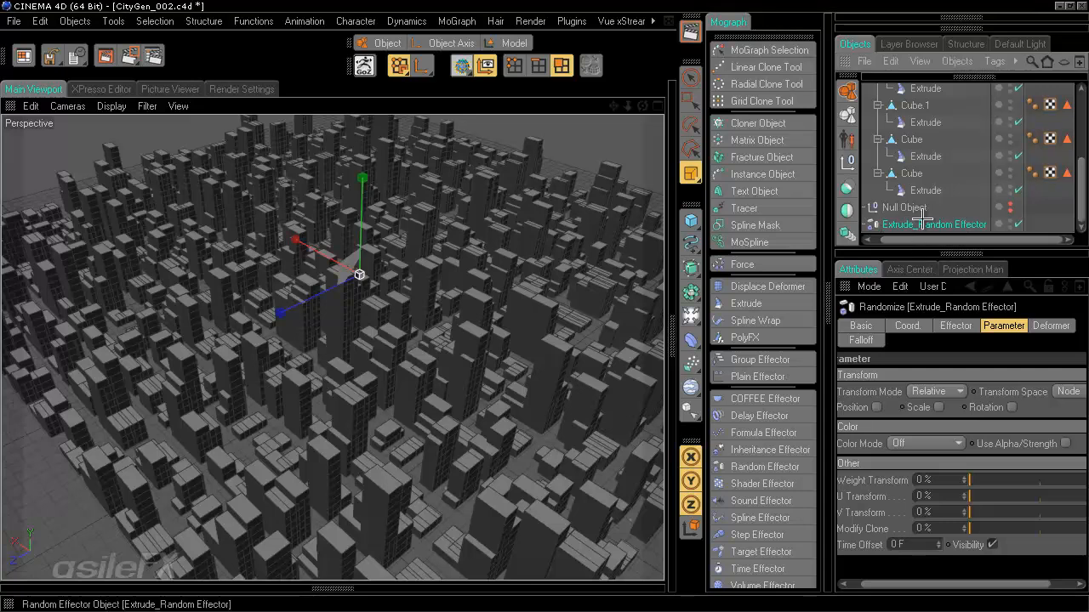
scroll(935, 92, up, 3)
drag(936, 92, 919, 138)
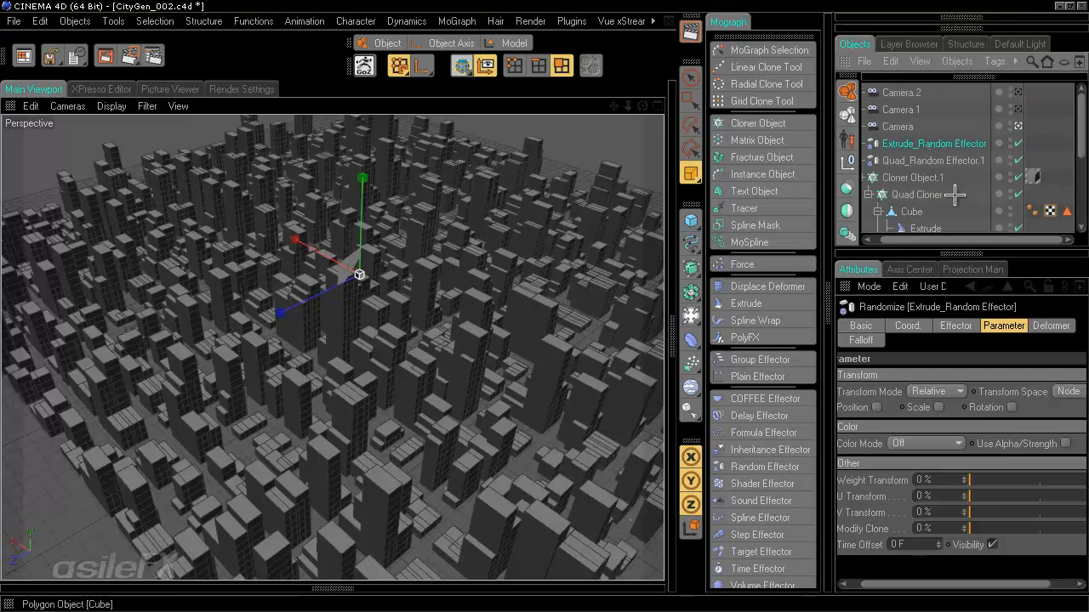
click(1018, 160)
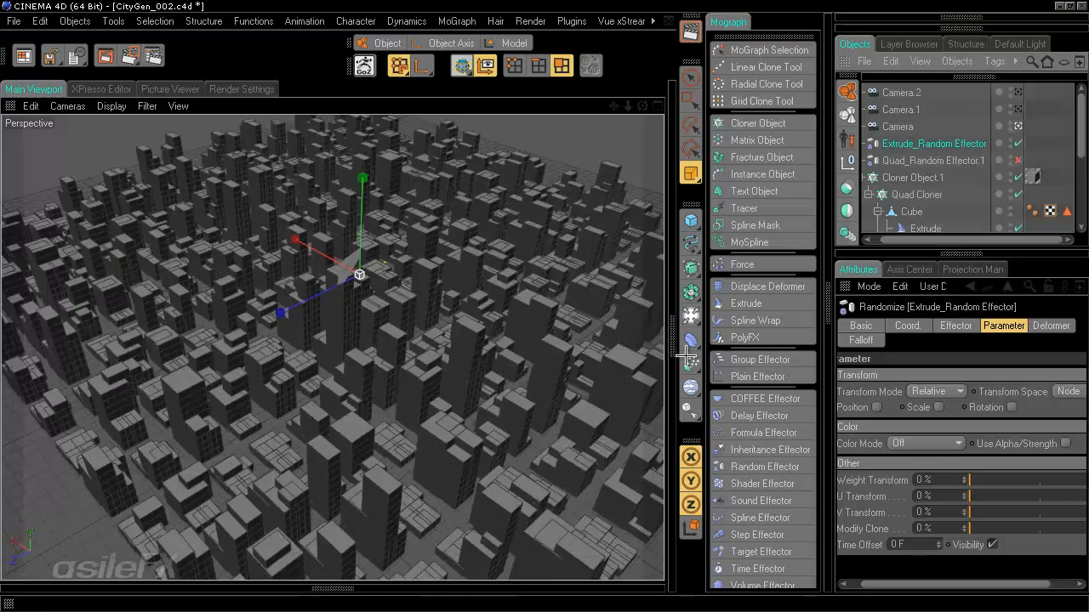
click(1018, 160)
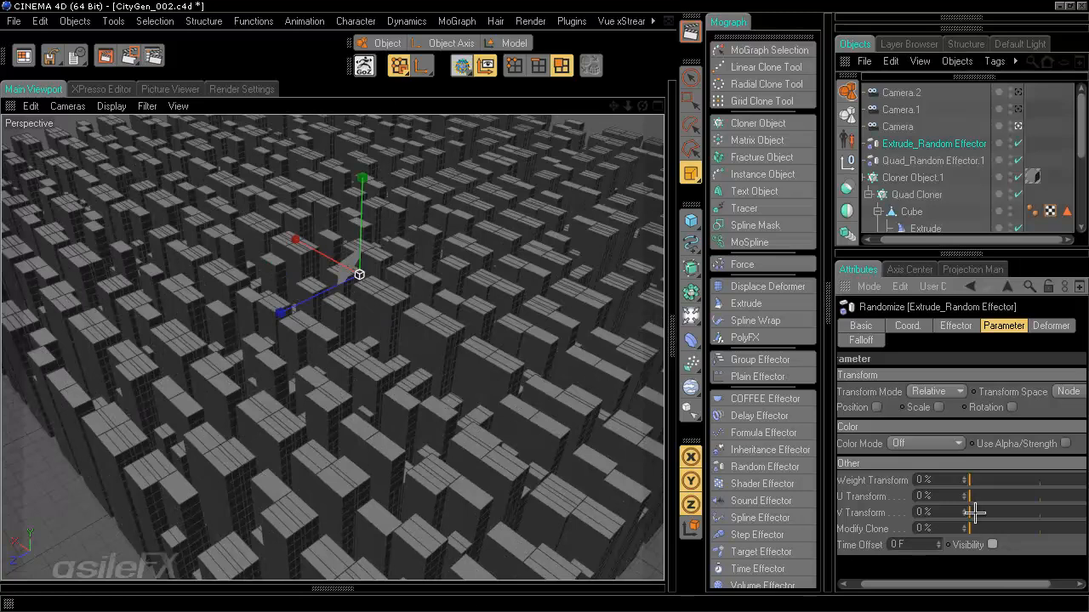
click(991, 544)
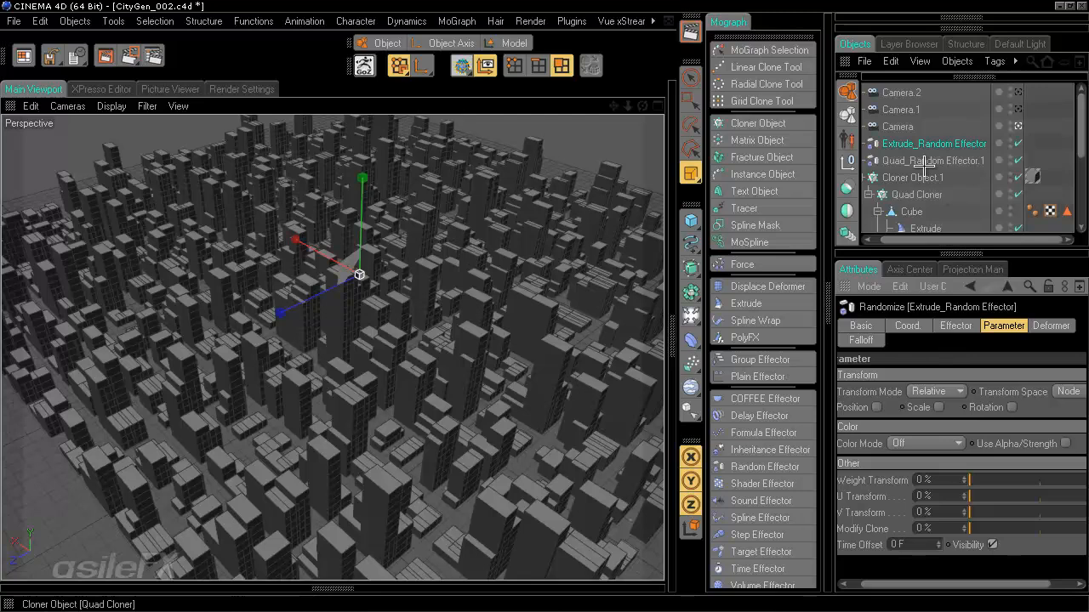
click(923, 228)
click(939, 322)
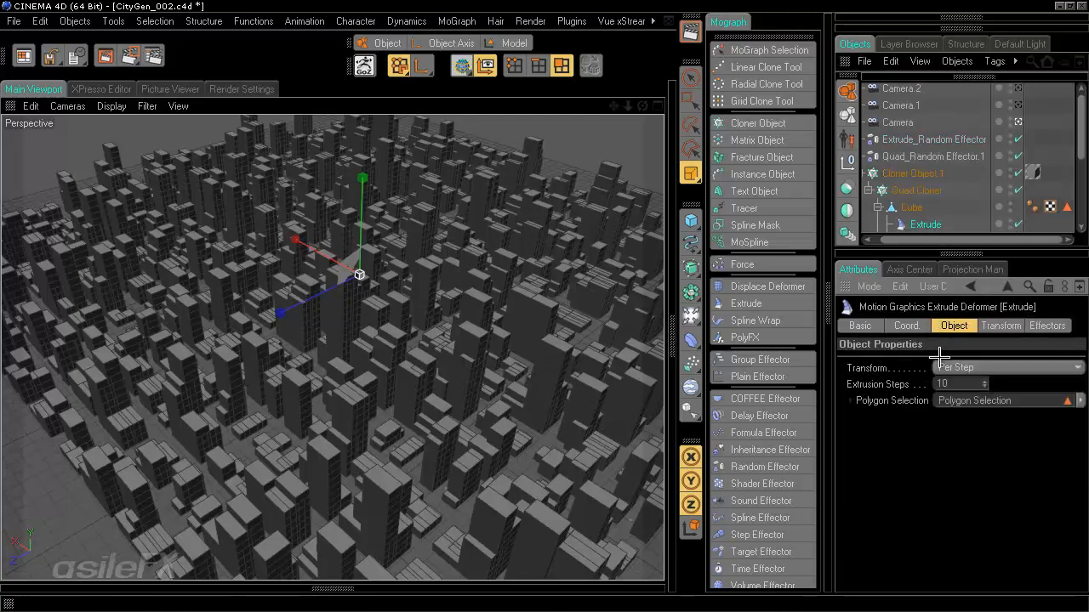
click(972, 367)
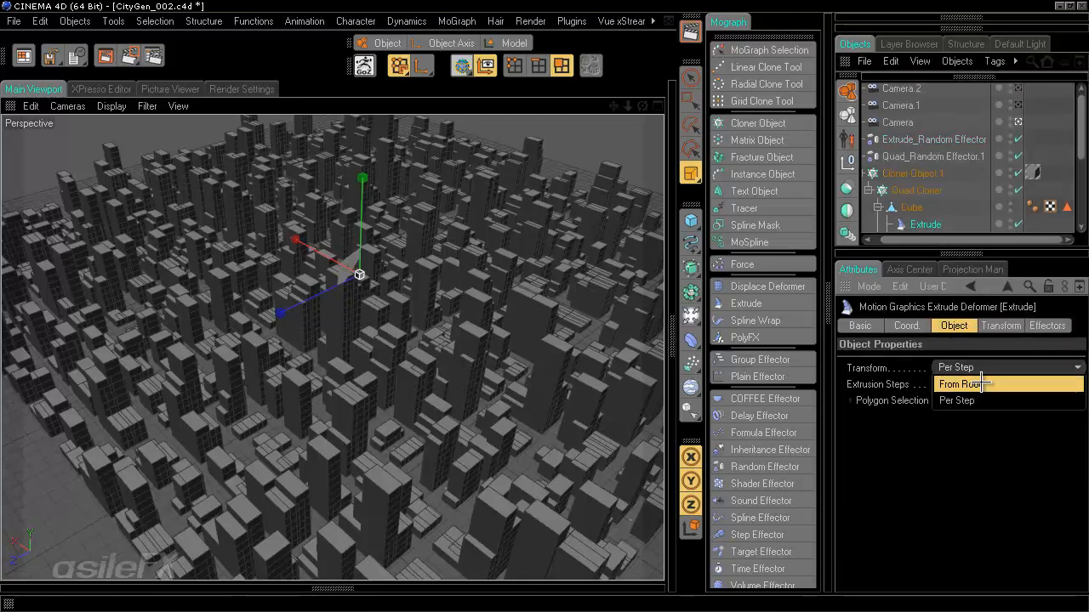
click(903, 545)
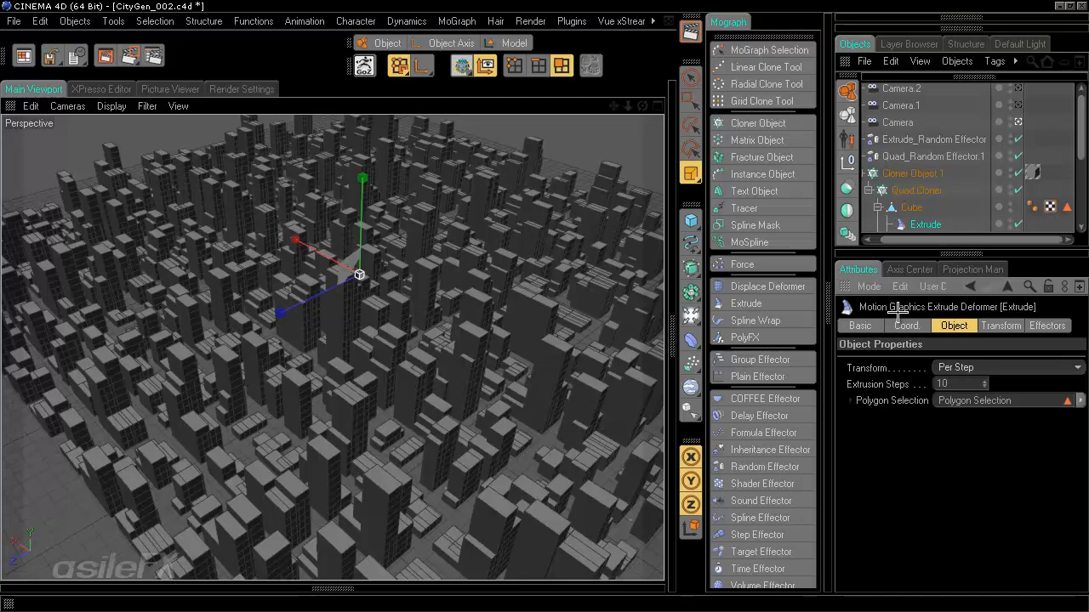
click(933, 140)
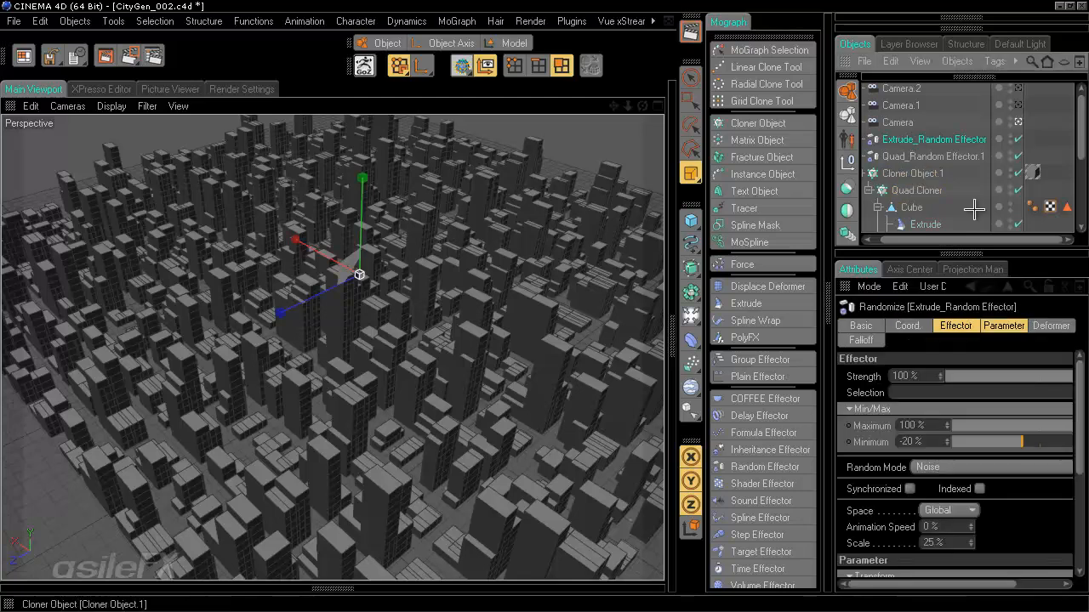
- Enable Scale on the Extrude_Random Effector and try out S.Y and S.Z amounts
click(1005, 325)
click(957, 406)
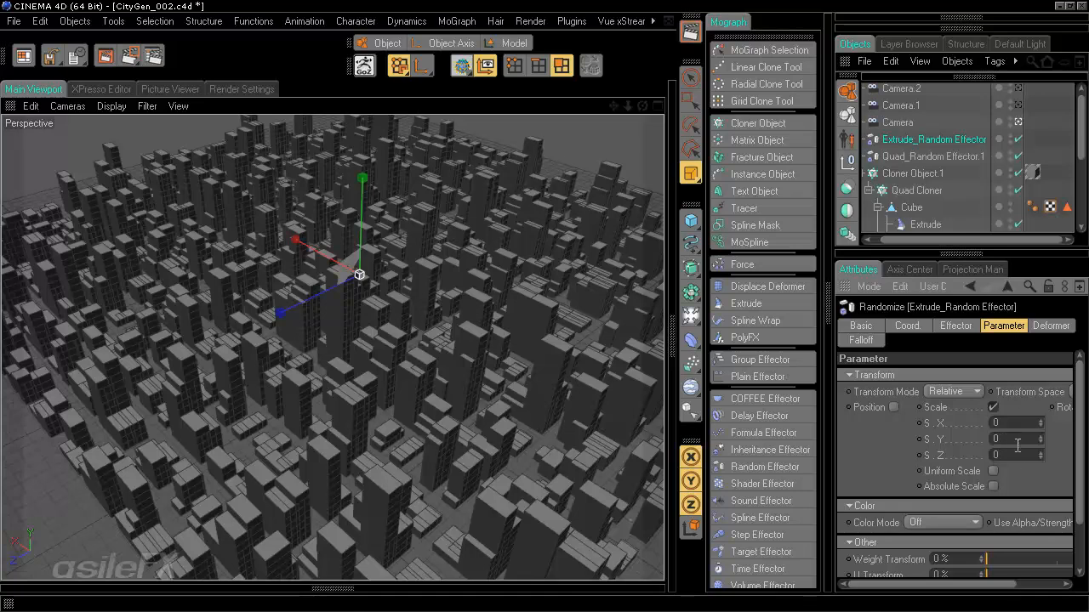
click(1015, 439)
text(1)
key(Return)
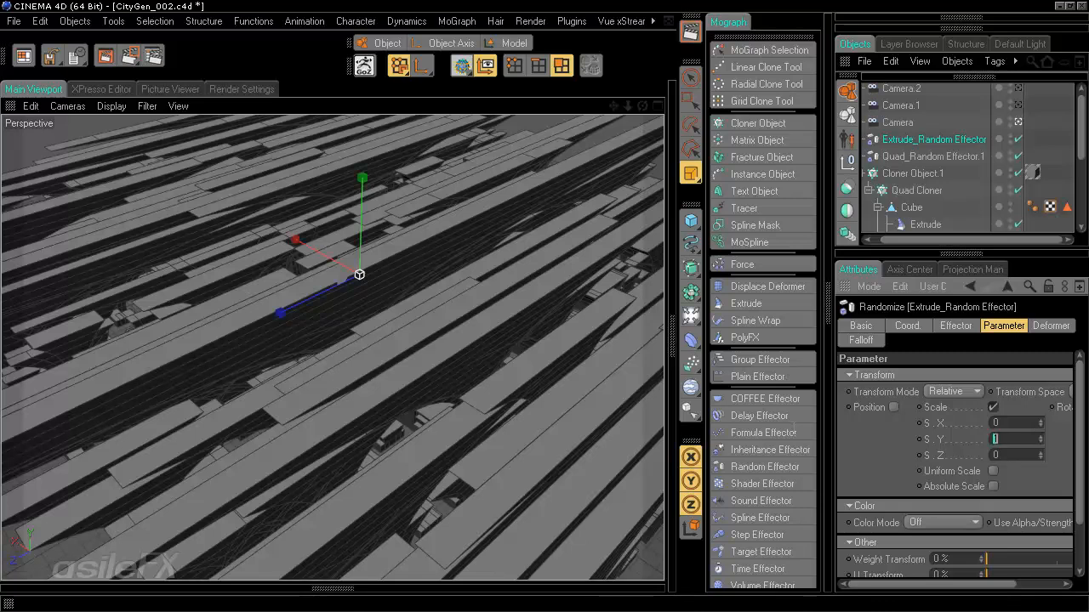
text(0)
click(1020, 455)
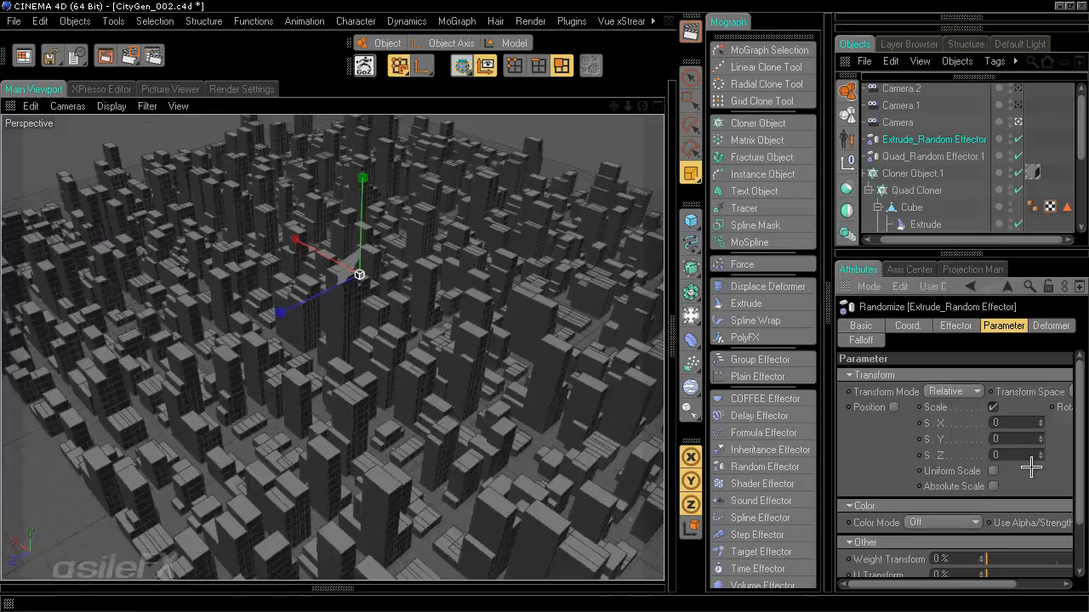
text(1)
key(Return)
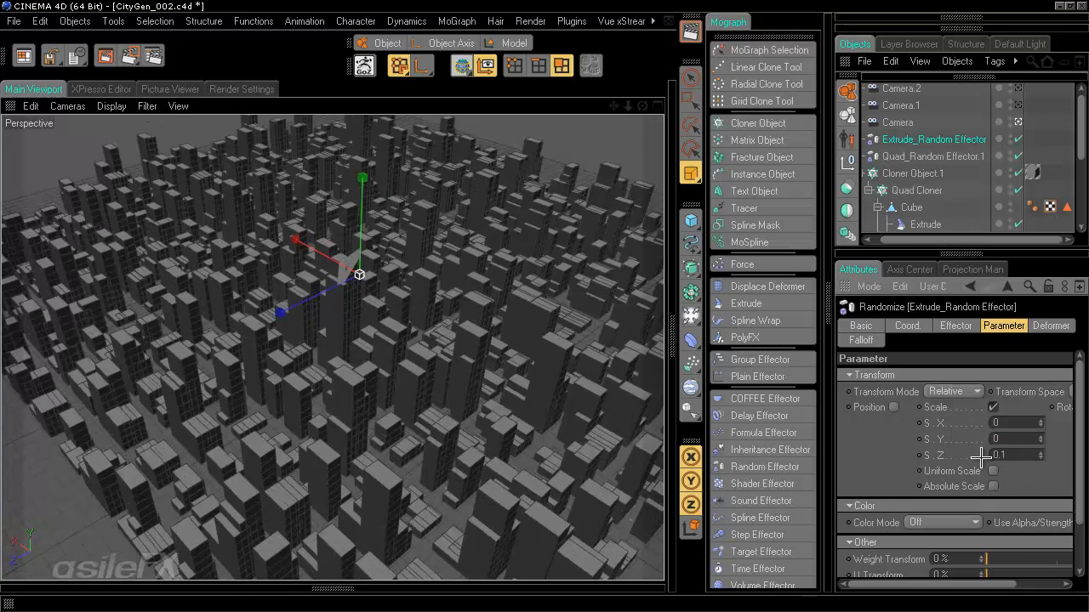
drag(1019, 455, 975, 454)
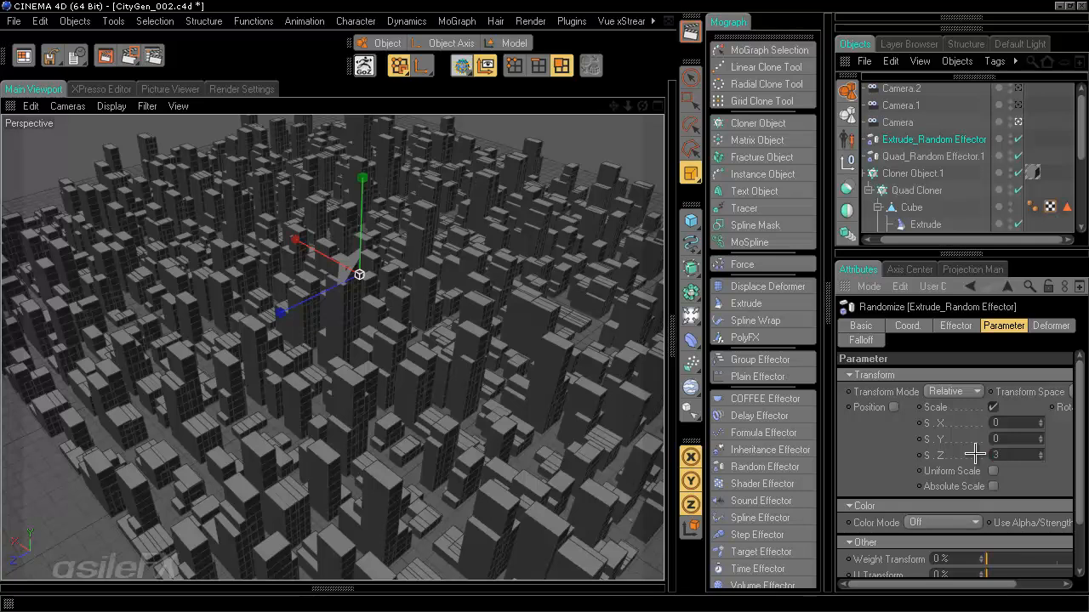
key(Return)
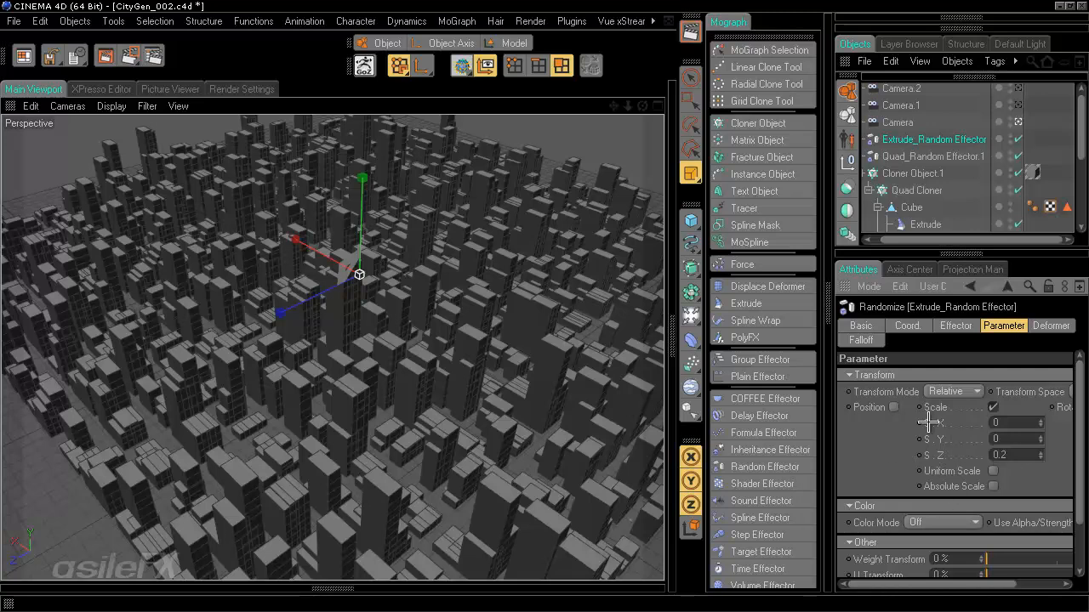
- Settle the scale amounts at S.Z 0 and S.X 0.1
drag(1013, 459, 917, 460)
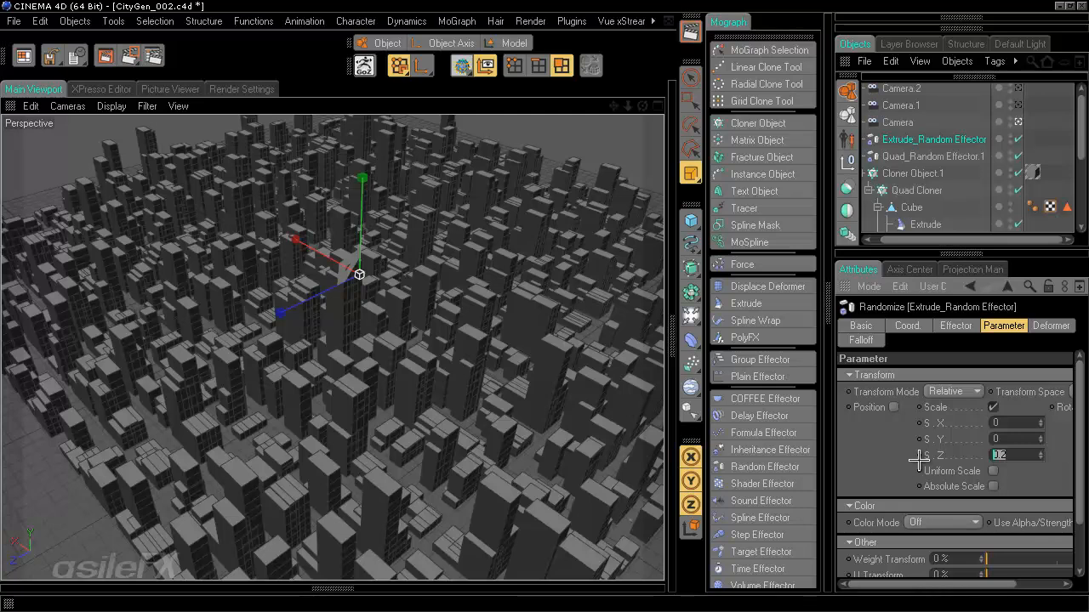
text(0)
key(Return)
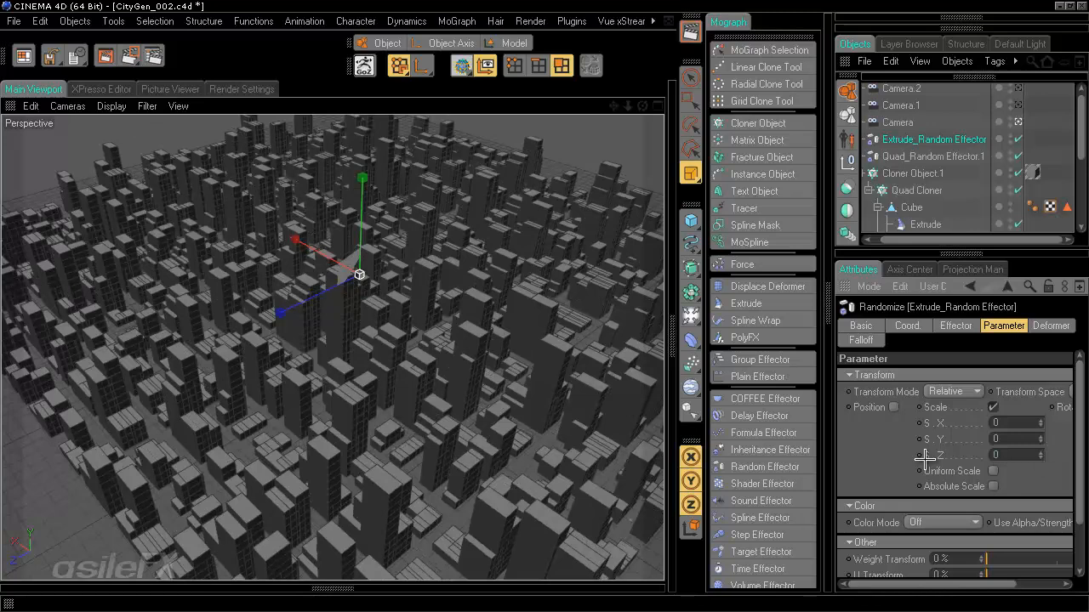
middle_drag(1017, 432, 943, 433)
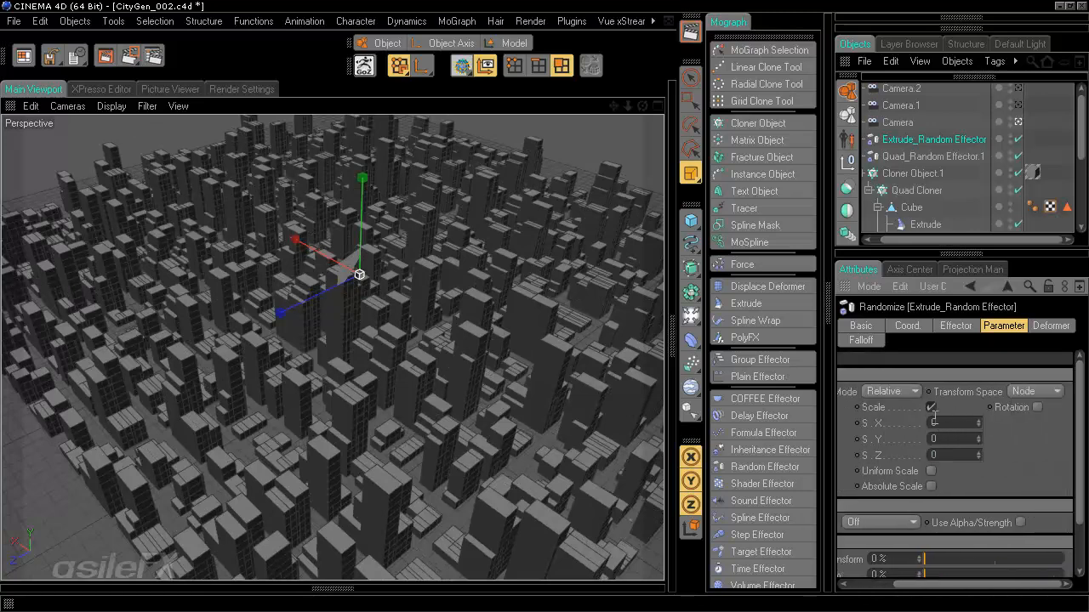
text(0.1)
key(Return)
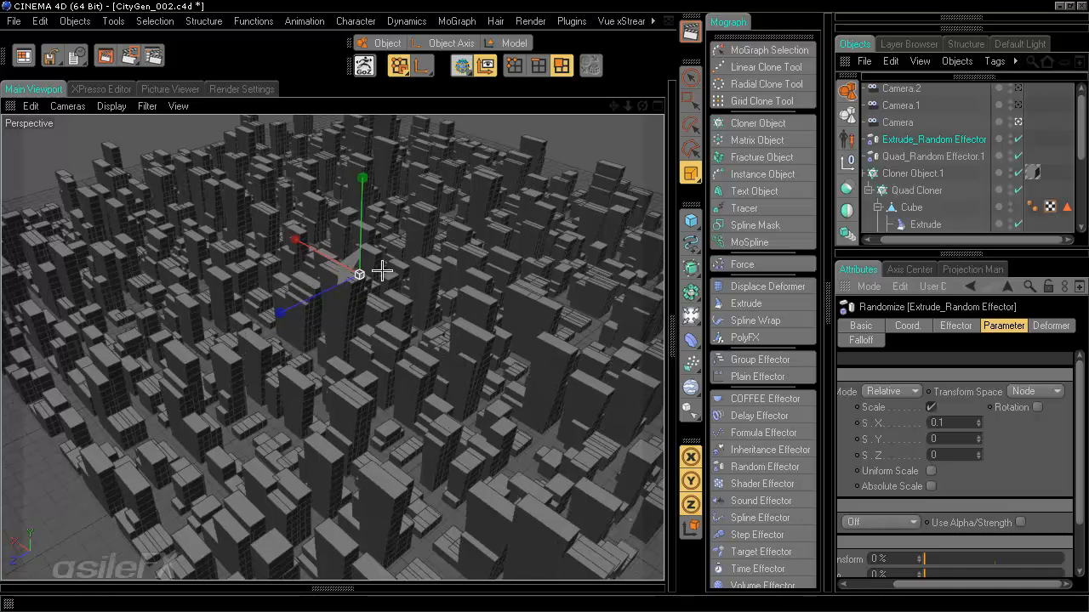
- Return to the Move tool, look through Camera.2 and zoom in among the buildings
key(t)
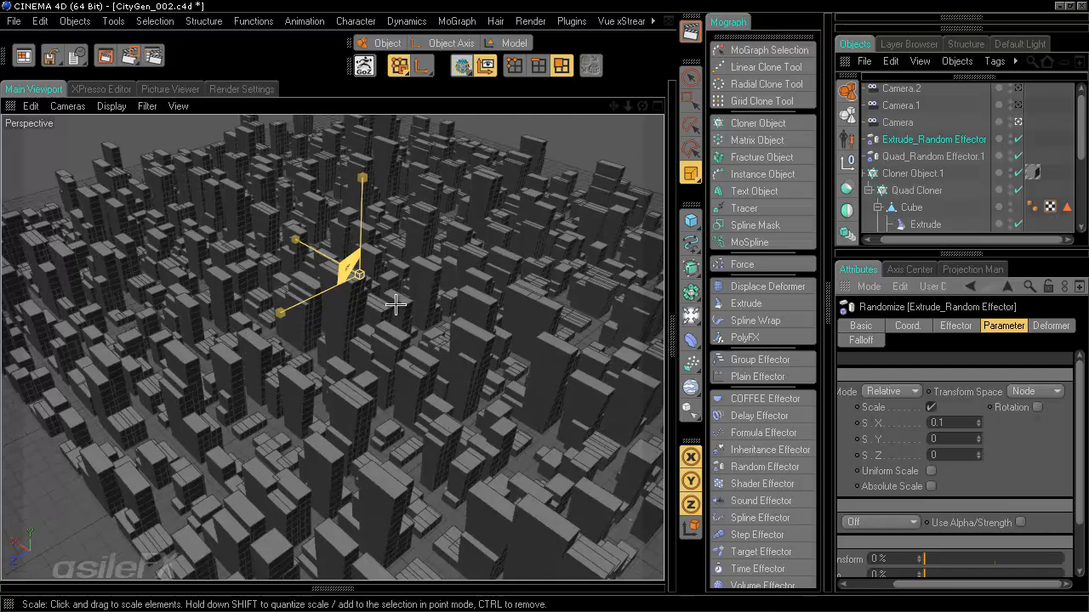
key(e)
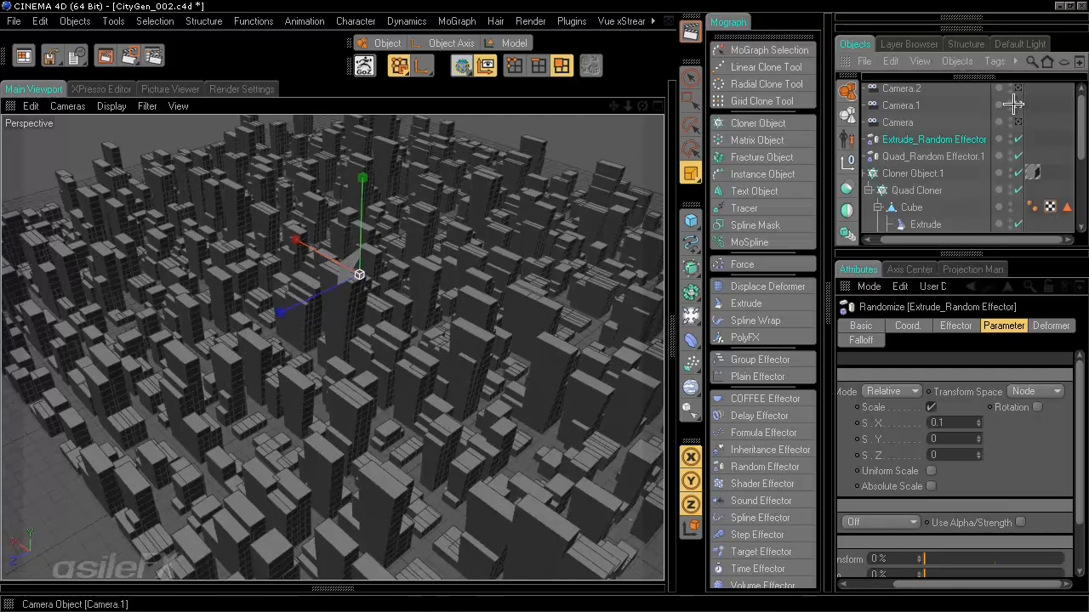
click(1017, 88)
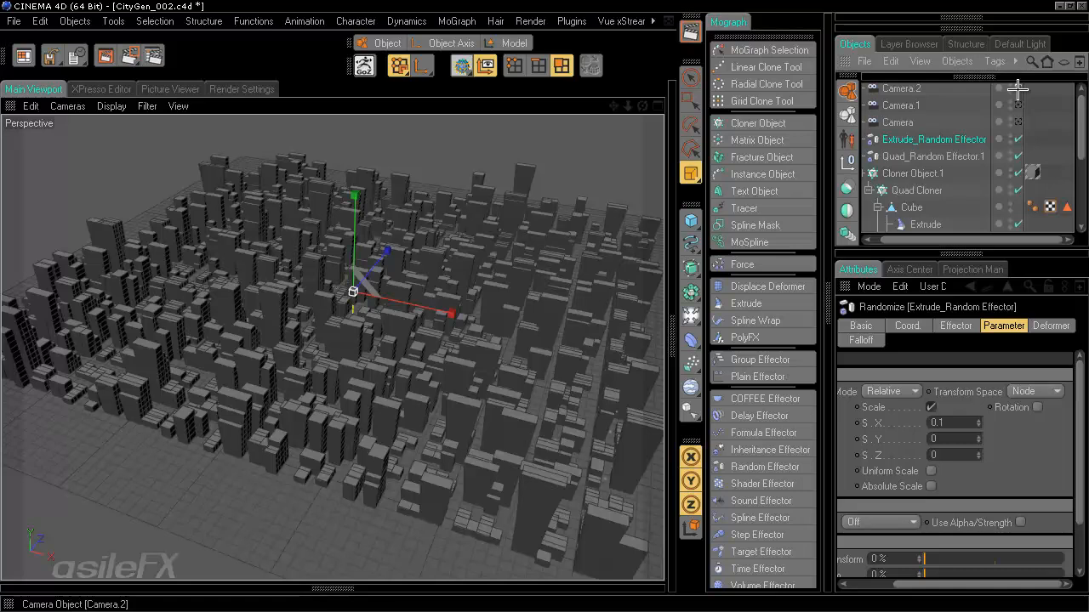
click(1018, 88)
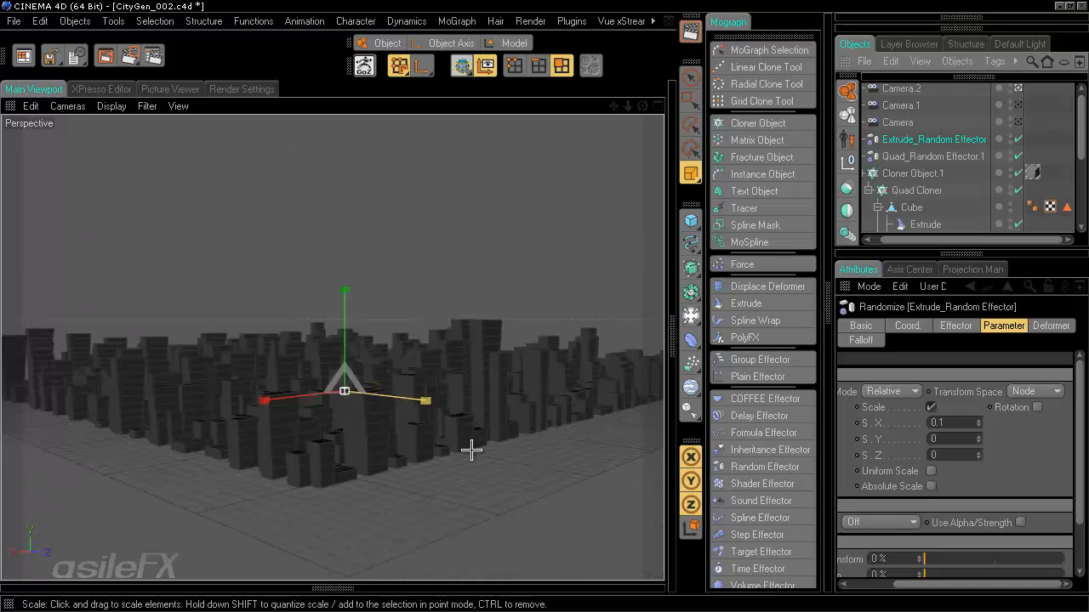
scroll(471, 451, up, 3)
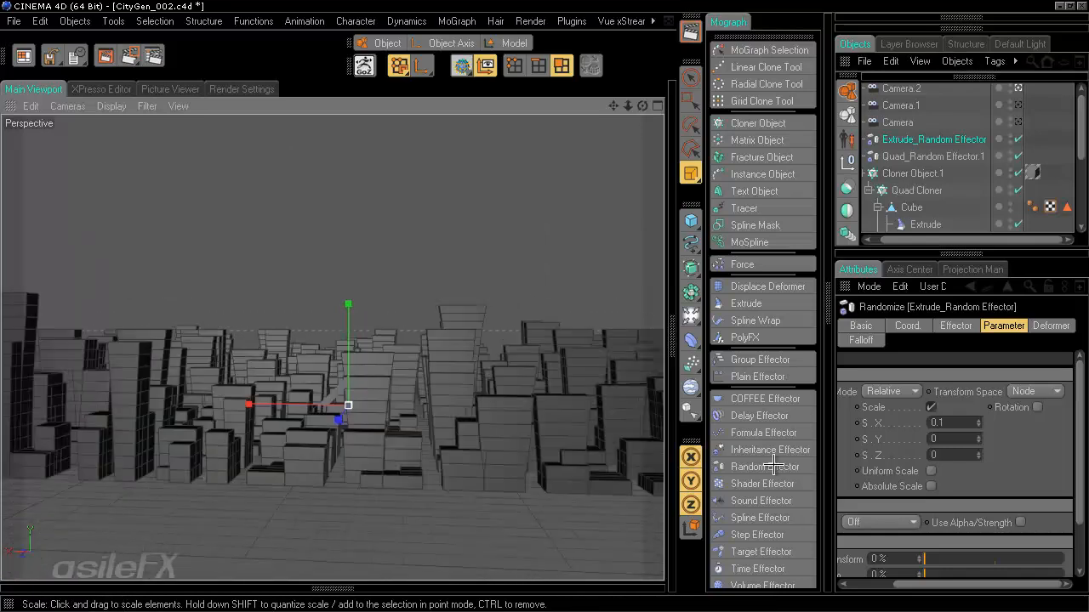
- Try S.X -0.1, S.Y 0.1 and S.X 1, then zero both S.X and S.Y
double_click(940, 422)
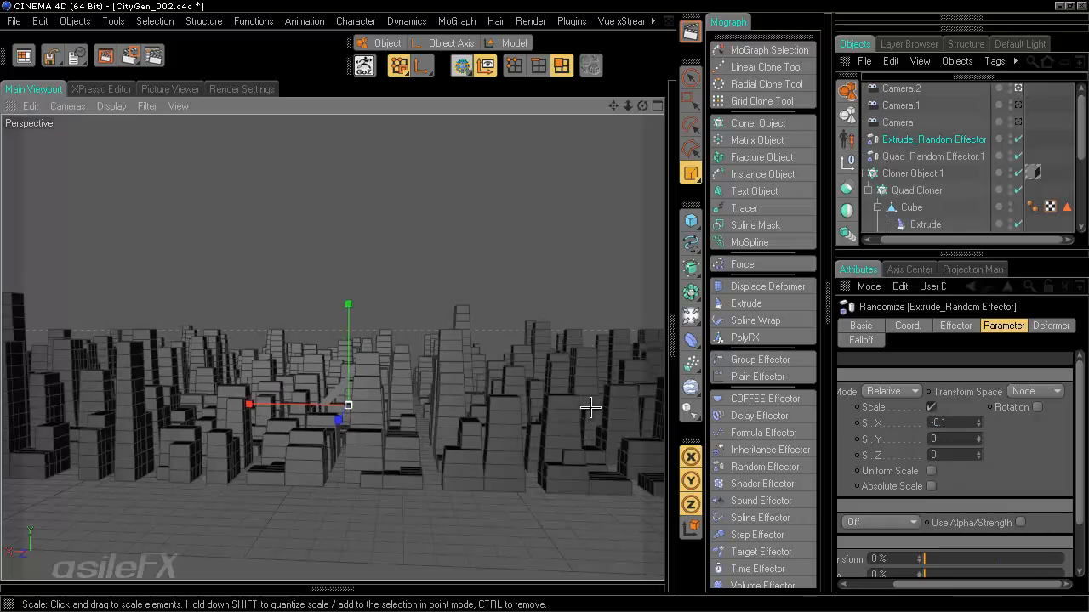
drag(944, 439, 855, 439)
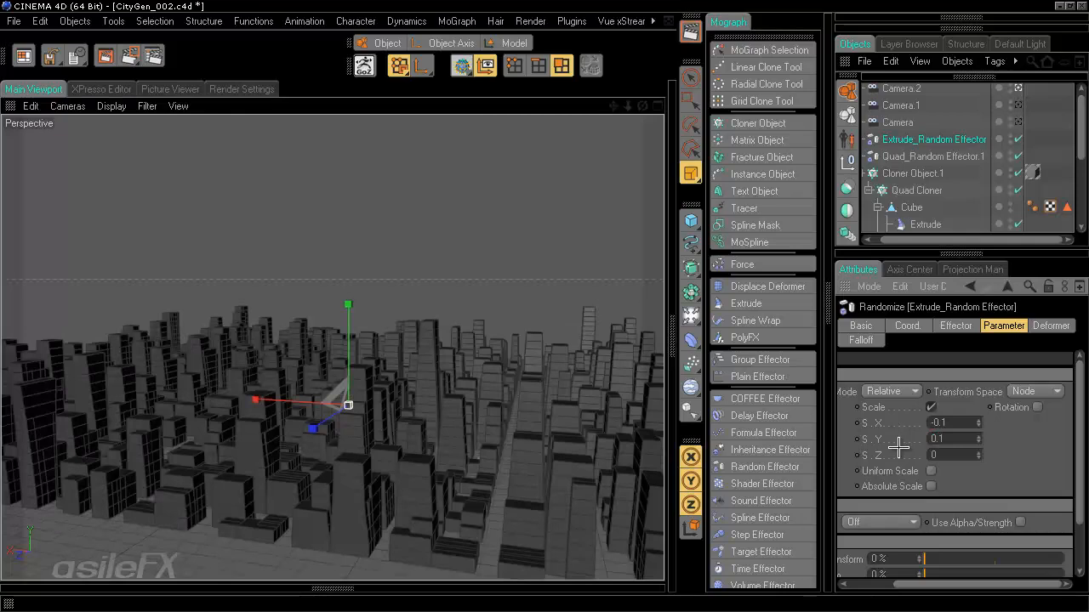
drag(963, 427, 813, 430)
text(1)
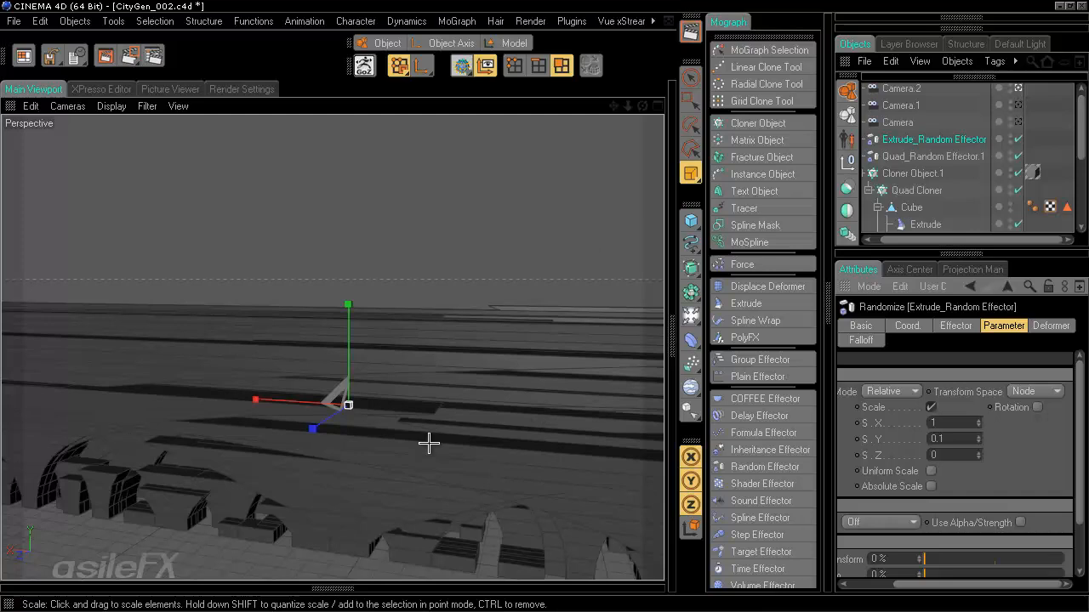
click(966, 421)
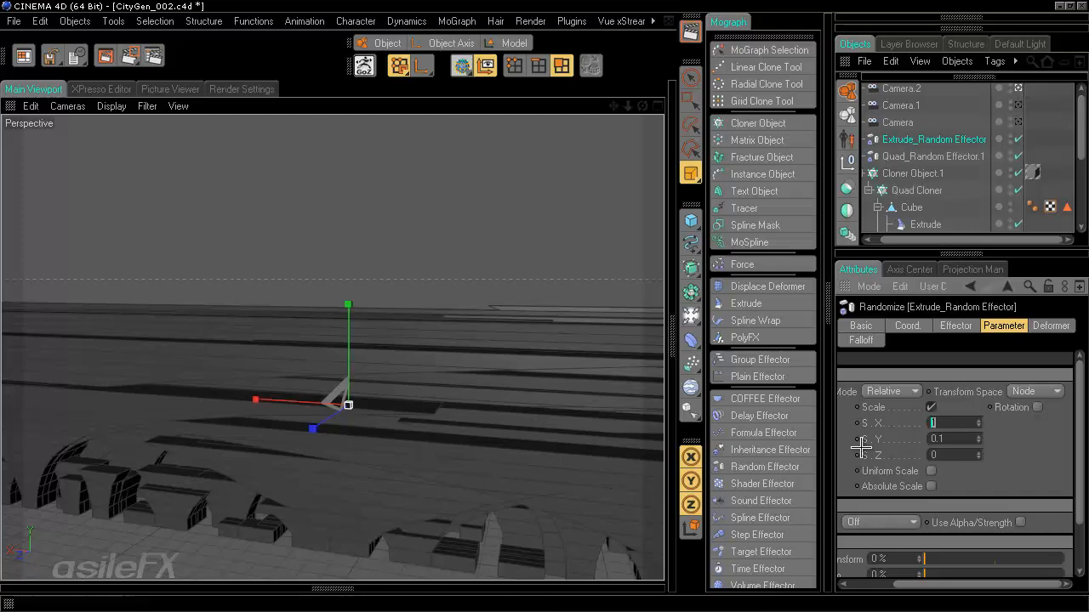
text(0)
key(Return)
double_click(956, 438)
text(0)
key(Return)
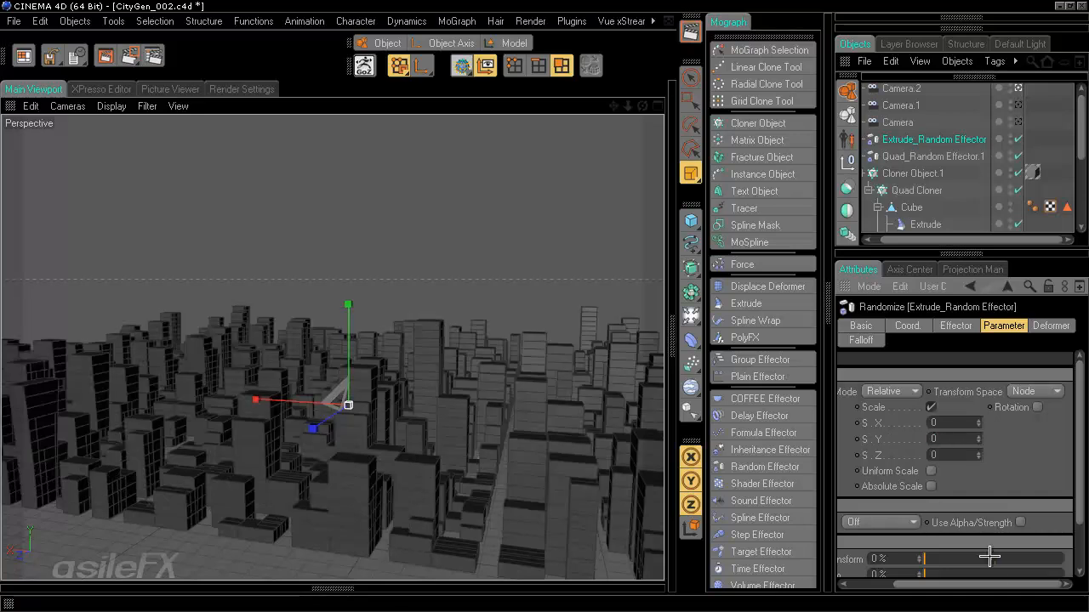
- Switch Extrude_Random Effector from randomizing Scale to randomizing Position
drag(989, 582, 938, 582)
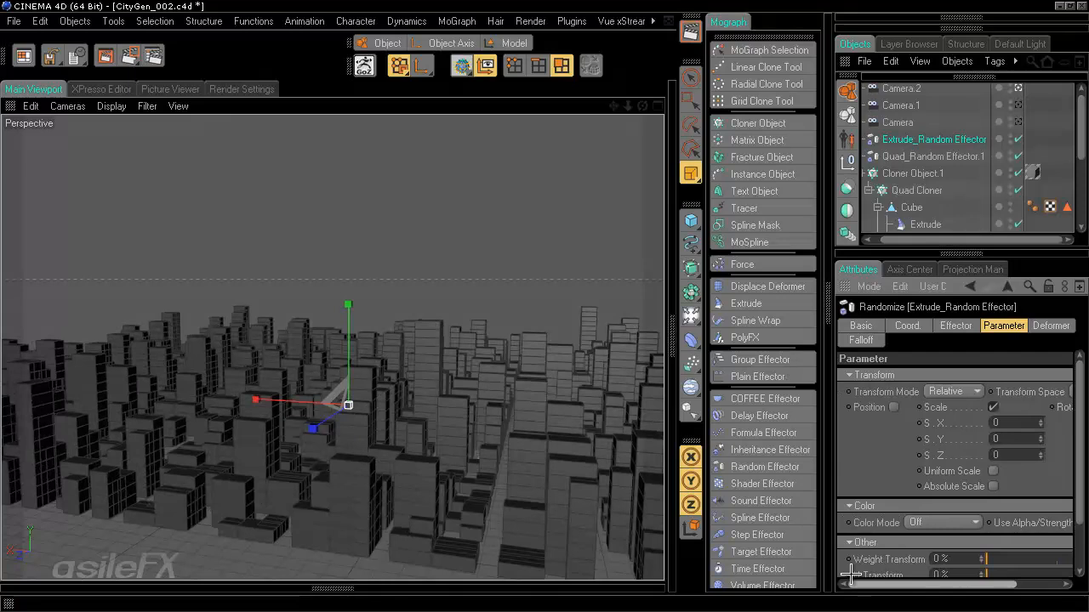
click(993, 407)
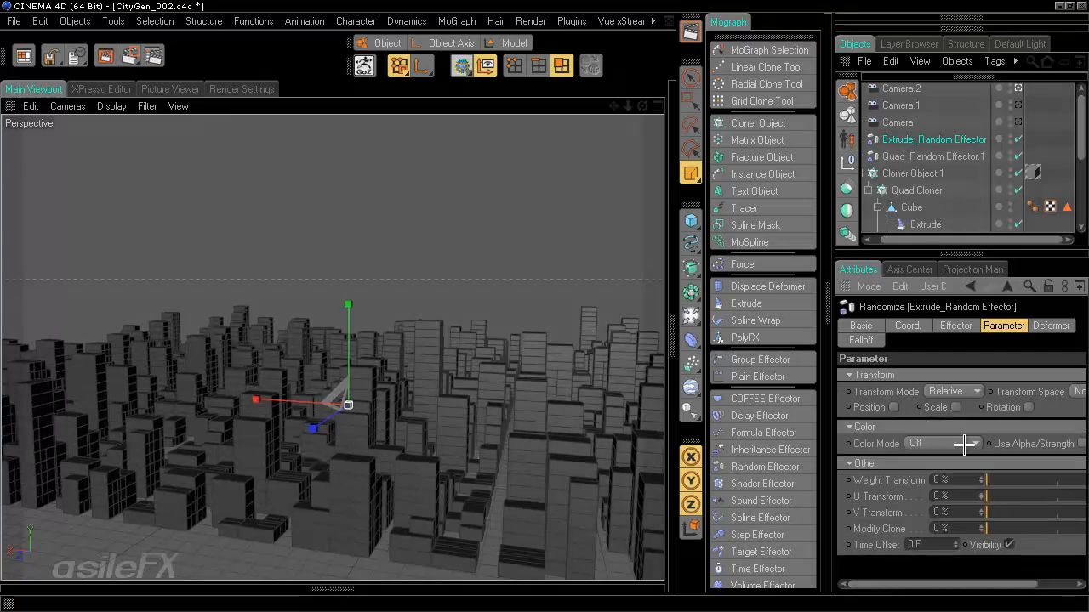
click(893, 408)
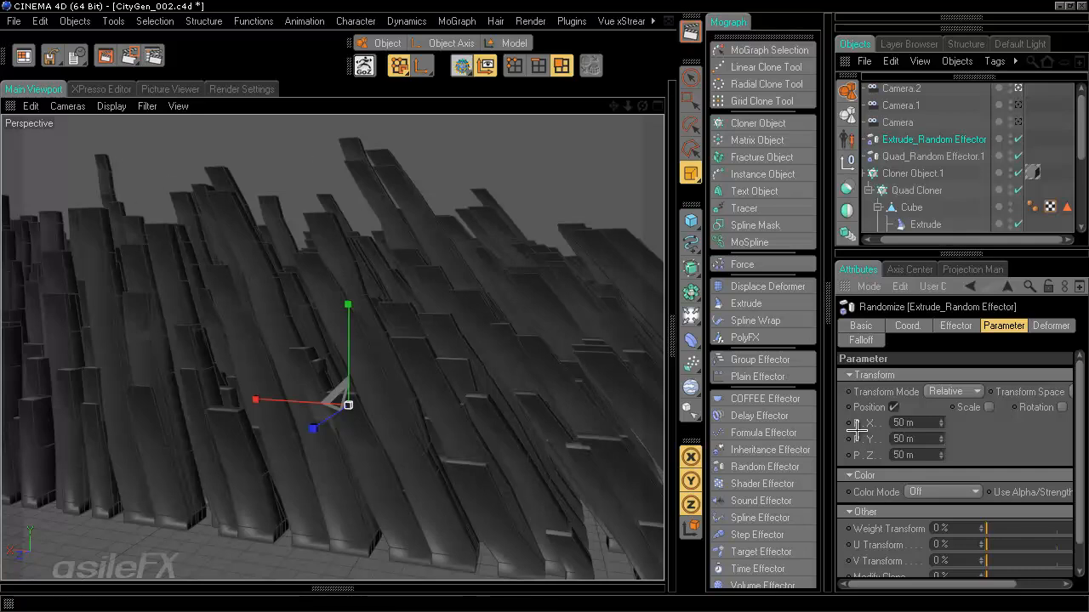
- Set the effector's position offsets to P.X 0.1 m, P.Y 0 m and P.Z 0.1 m
right_click(940, 423)
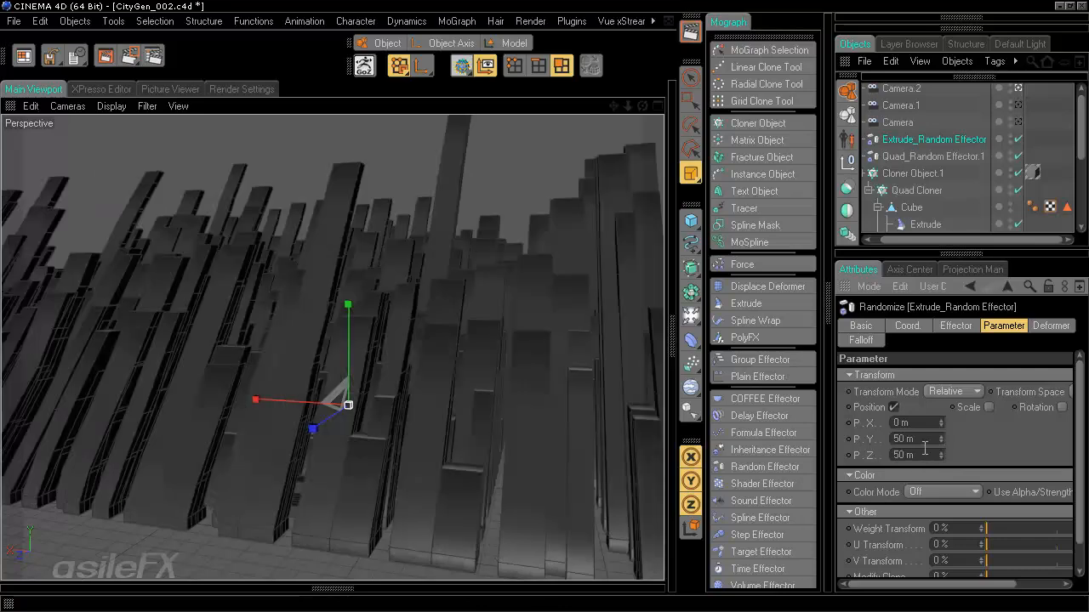
drag(924, 451, 876, 449)
text(0)
key(Return)
double_click(922, 435)
text(0)
key(Return)
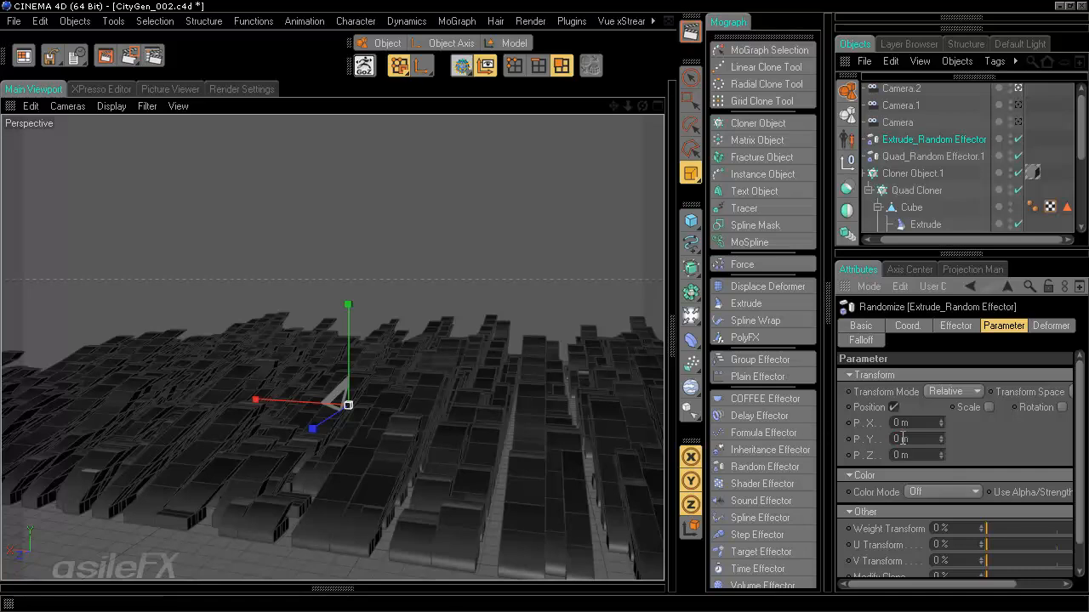
drag(917, 423, 872, 431)
key(BackSpace)
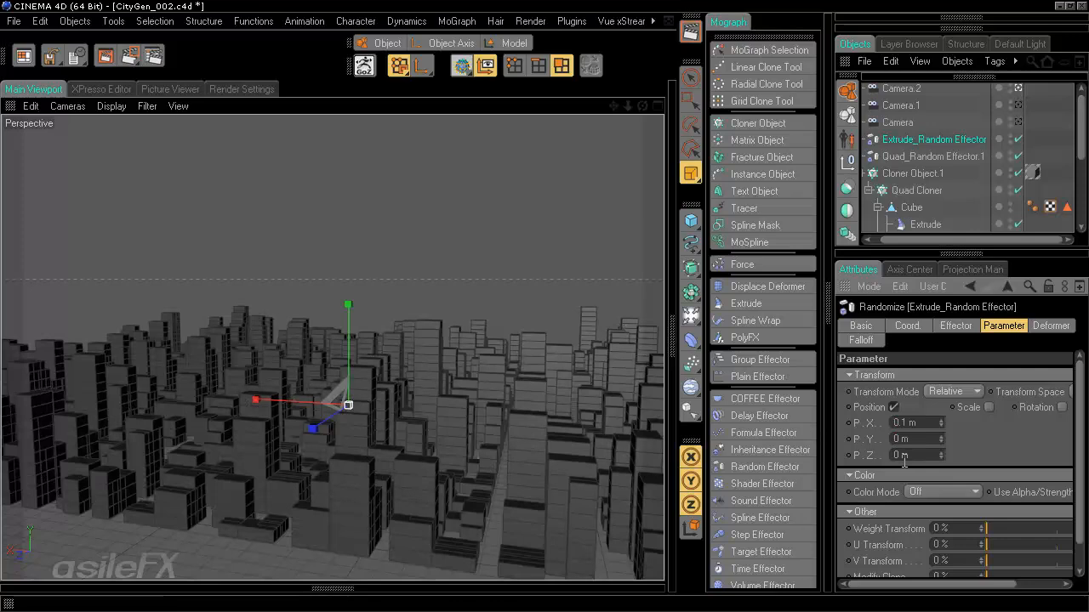
drag(917, 451, 853, 449)
text(0.1)
key(Return)
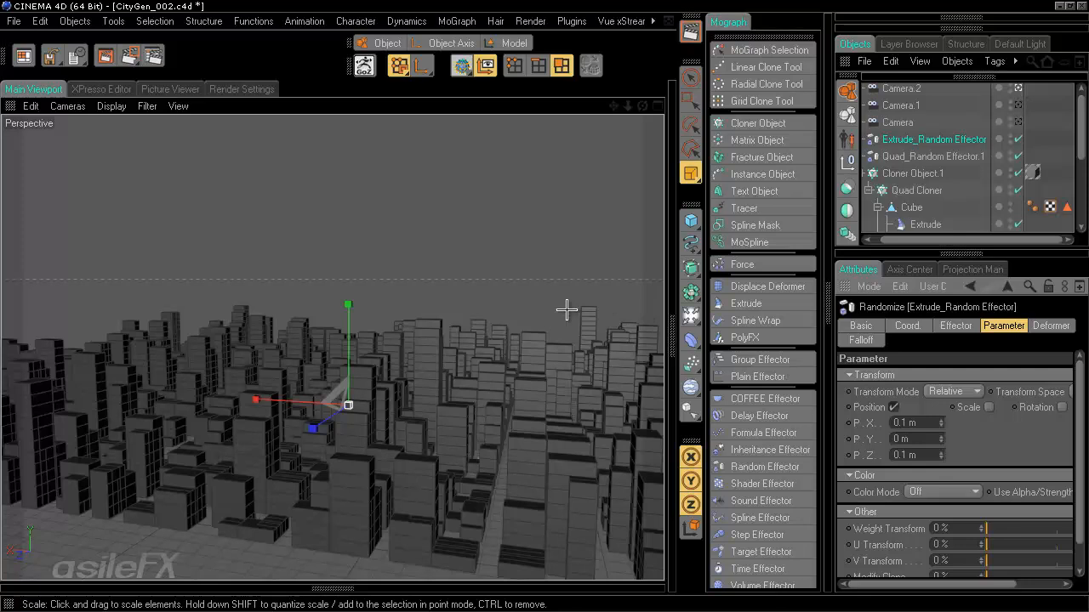
- View the city through Camera.1, toggle scale randomization on and off, then select Quad_Random Effector.1
click(1019, 106)
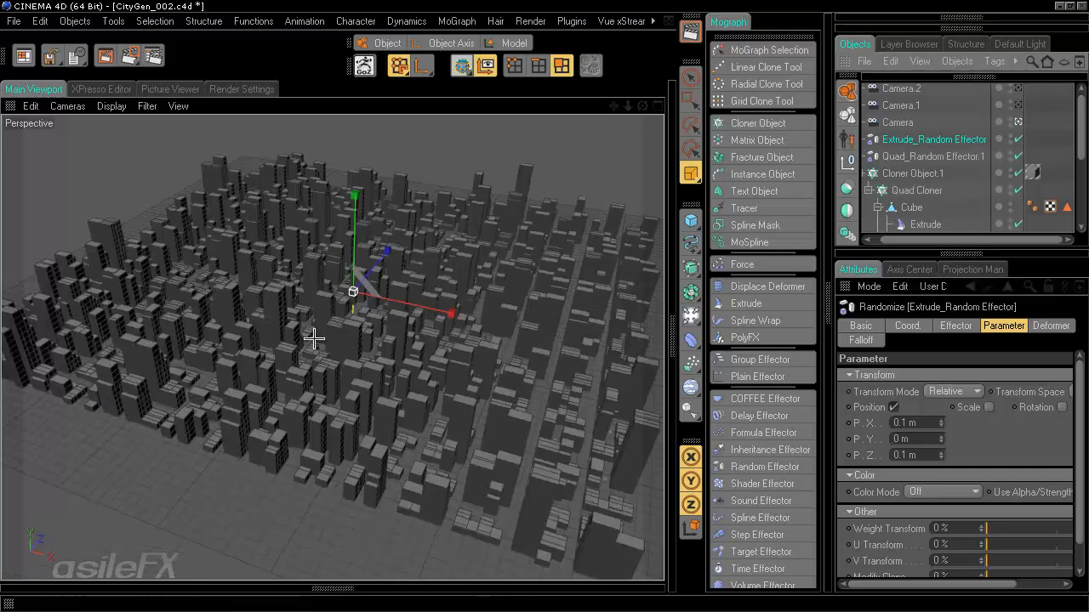
alt+drag(314, 339, 314, 339)
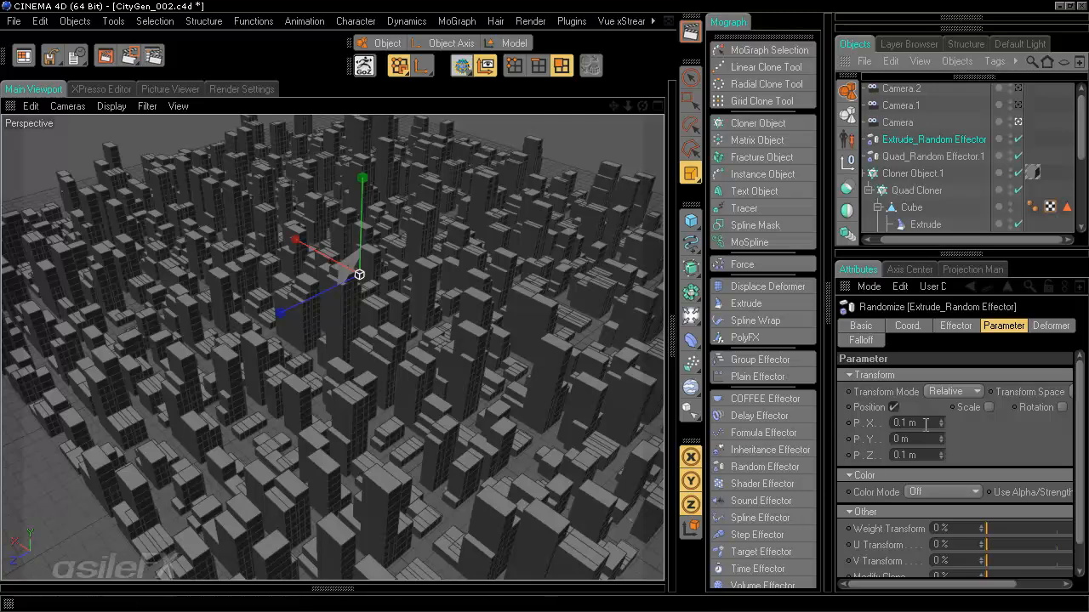
click(976, 408)
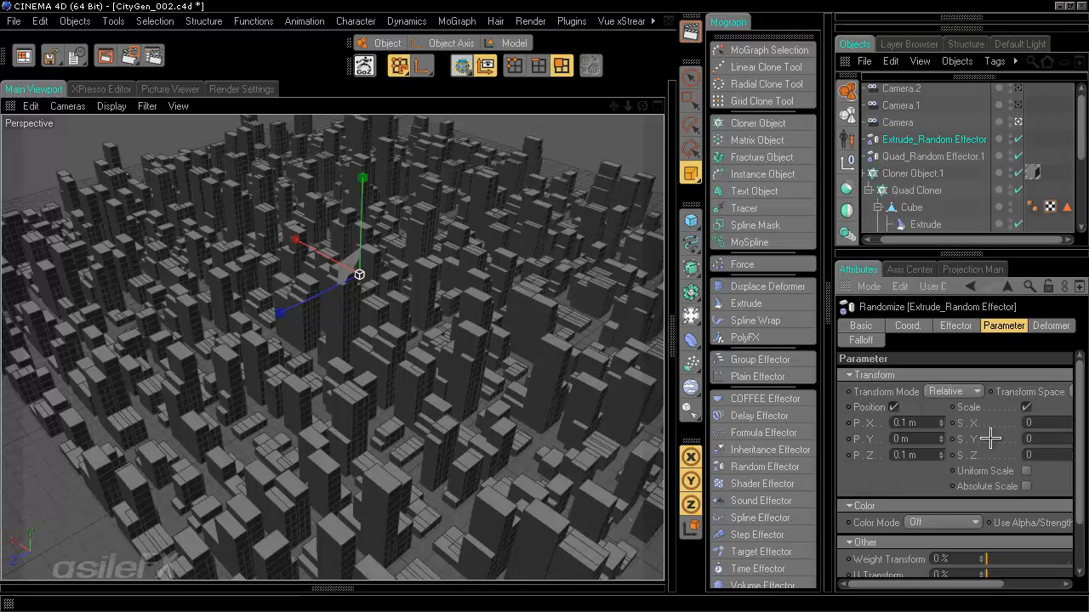
click(1025, 407)
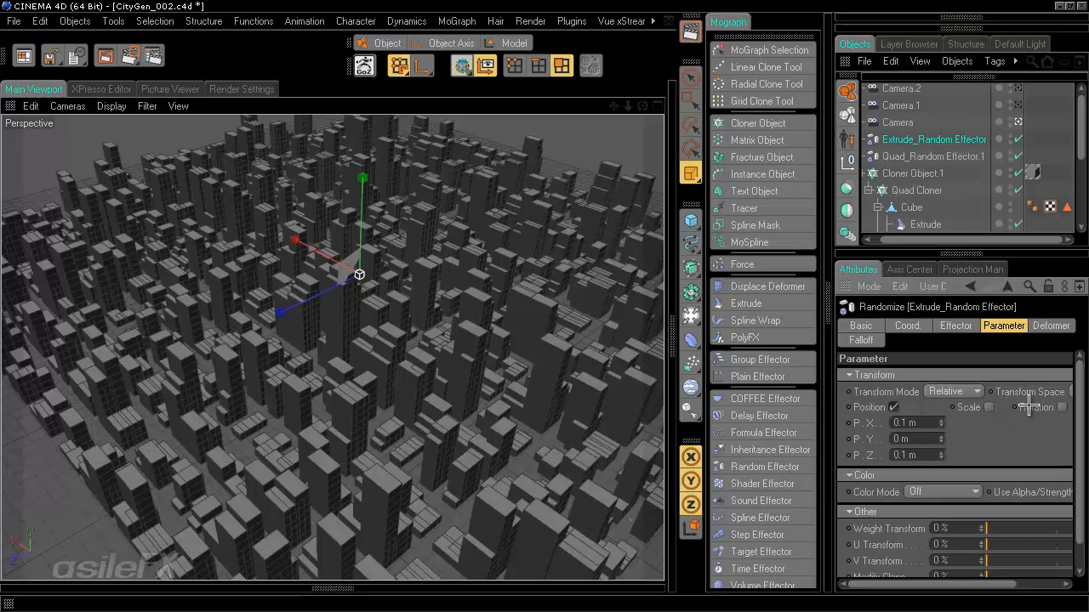
click(930, 155)
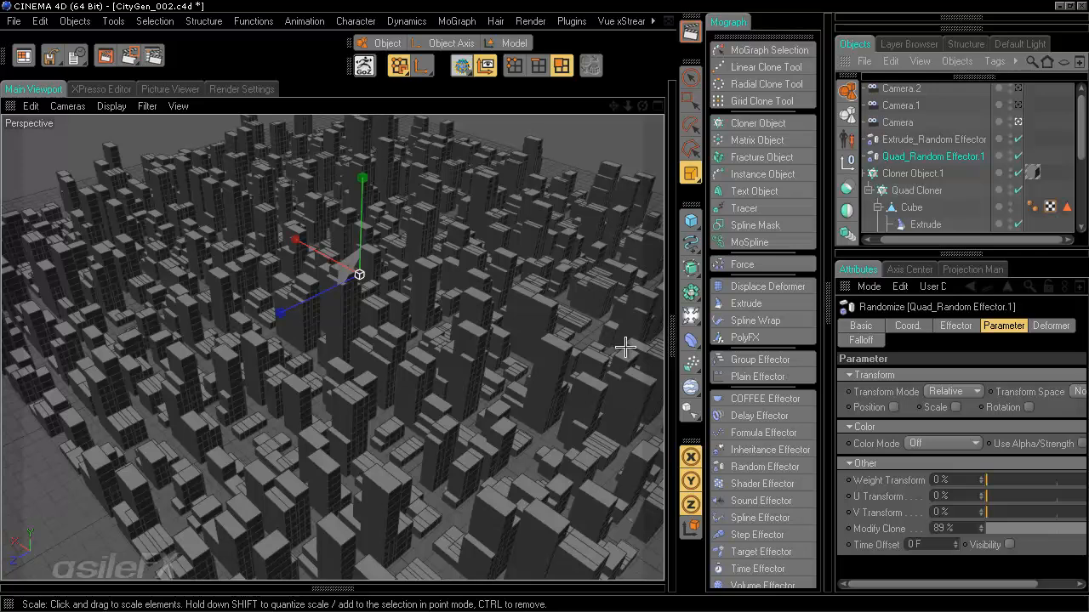
- Compare Extrusion Steps of the Extrude deformers under Cube.1 (10) and the first Cube (4)
click(1035, 130)
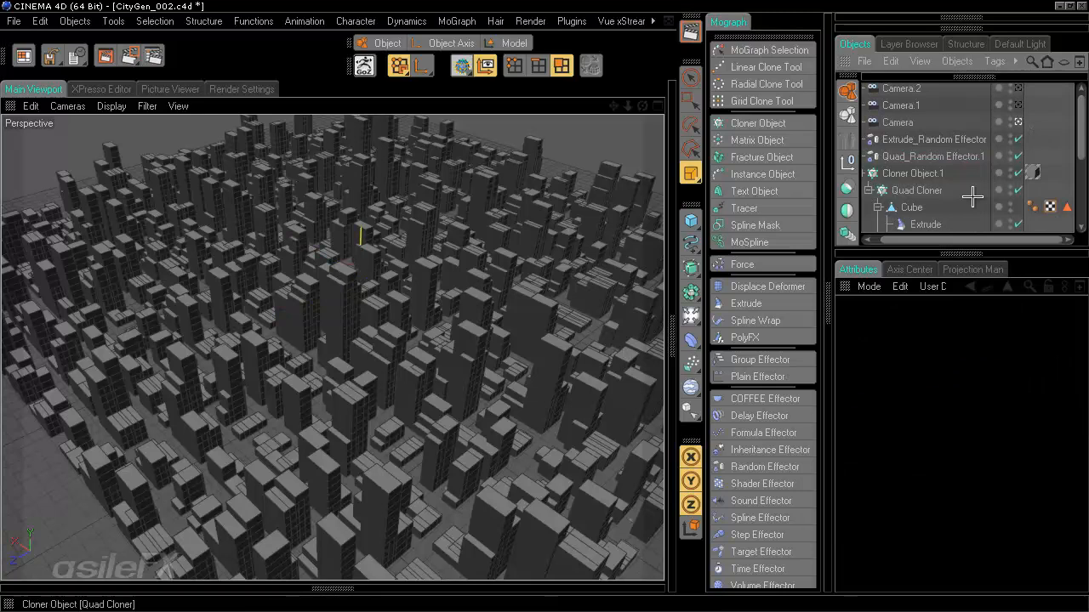
scroll(972, 197, down, 2)
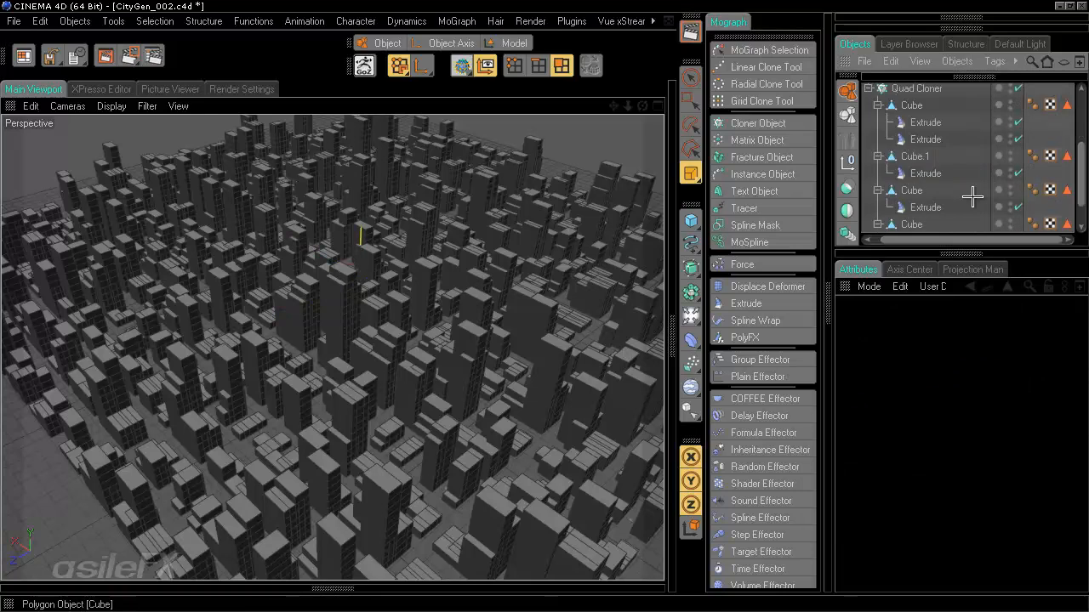
click(927, 173)
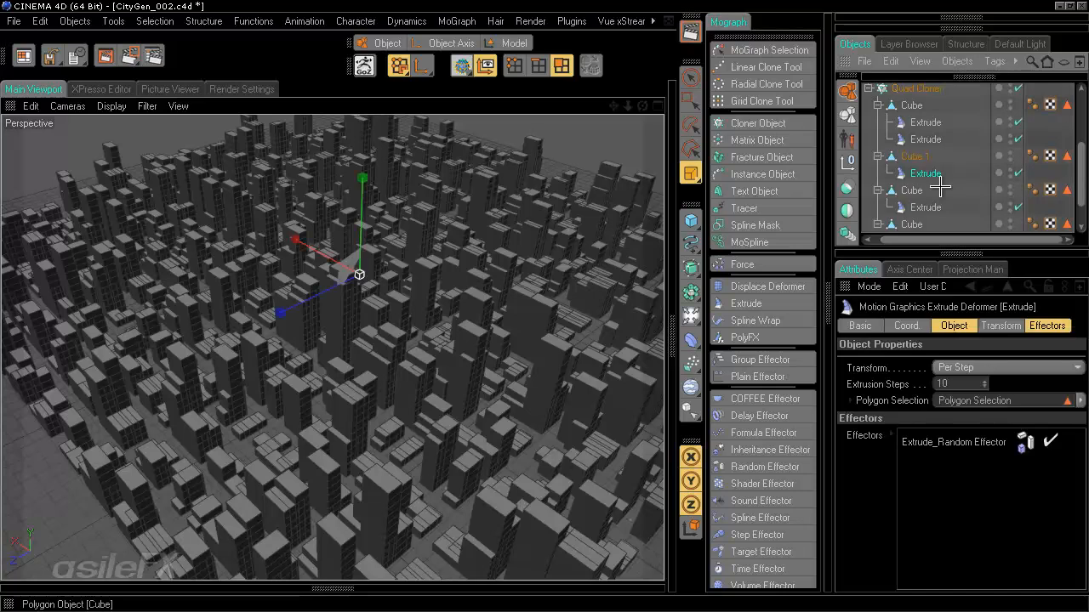
click(929, 138)
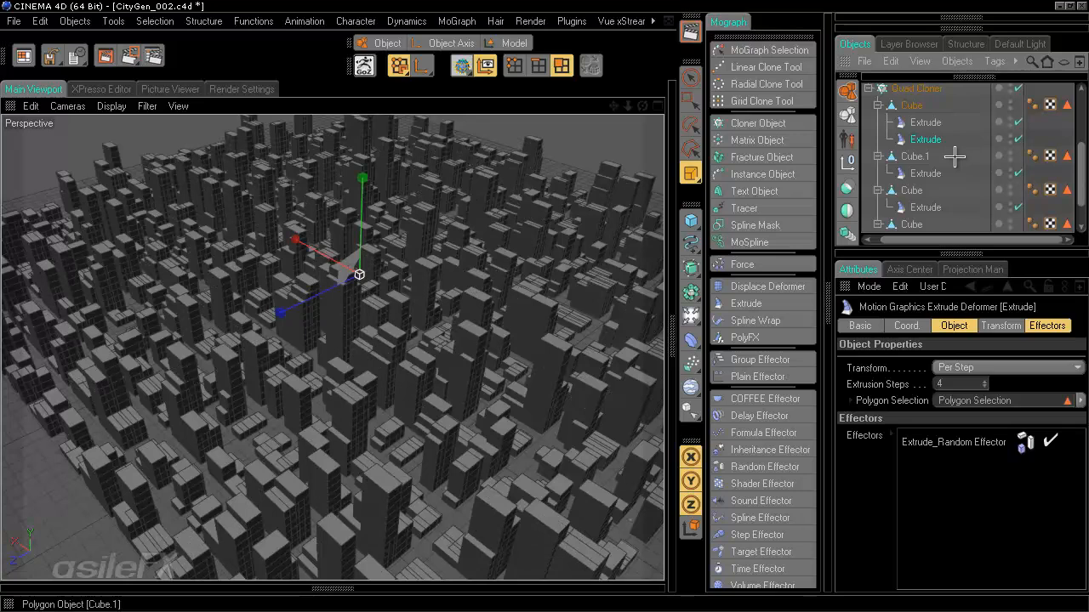
scroll(936, 144, up, 5)
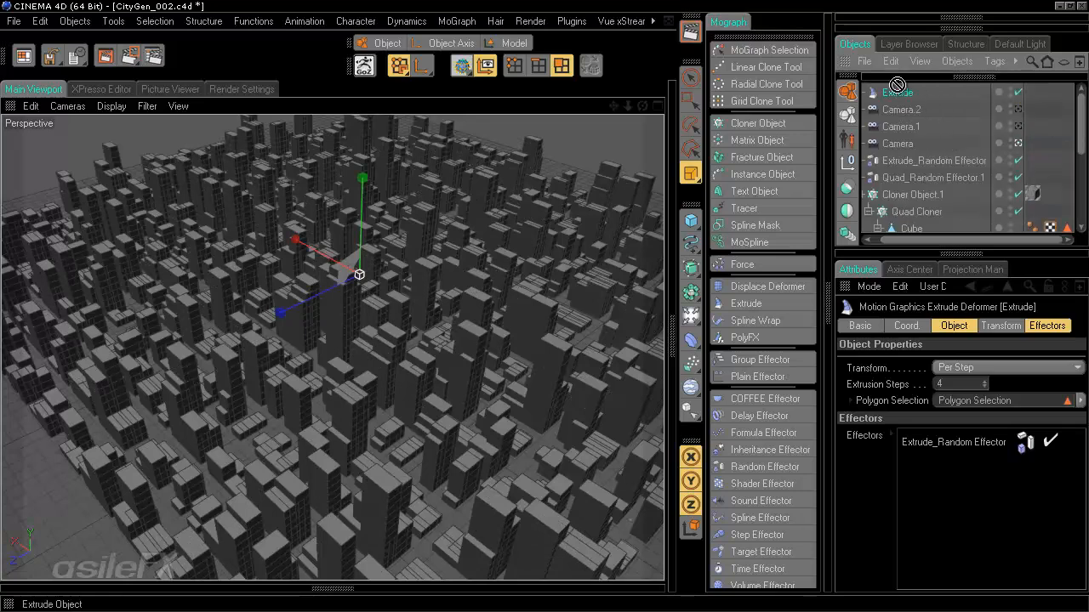
- Move the Extrude copy under the first Cube and add a null named Topper beside it
drag(902, 93, 934, 146)
click(848, 159)
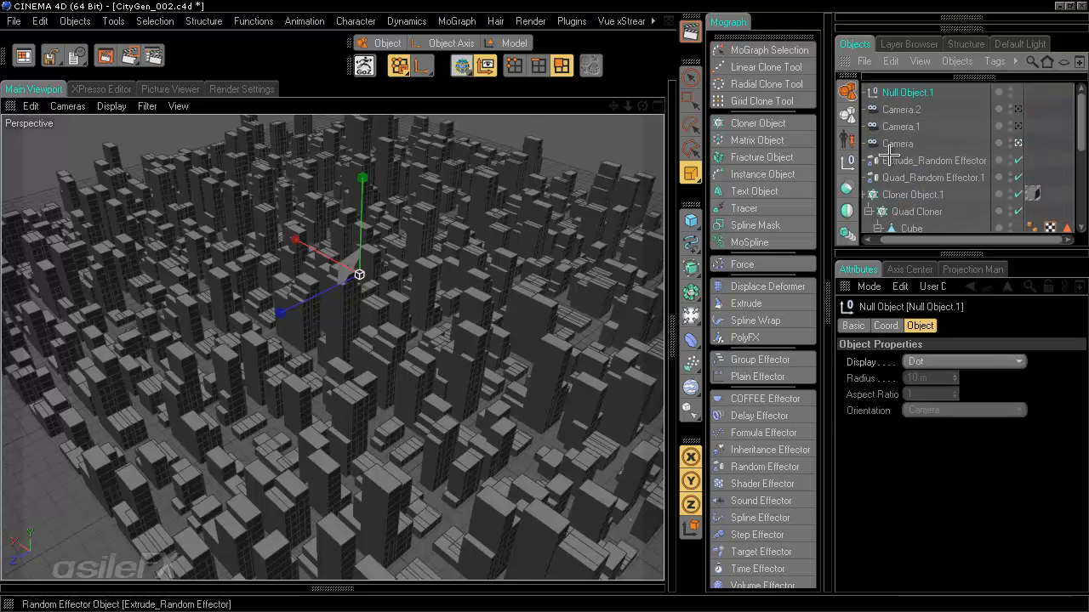
drag(906, 92, 918, 153)
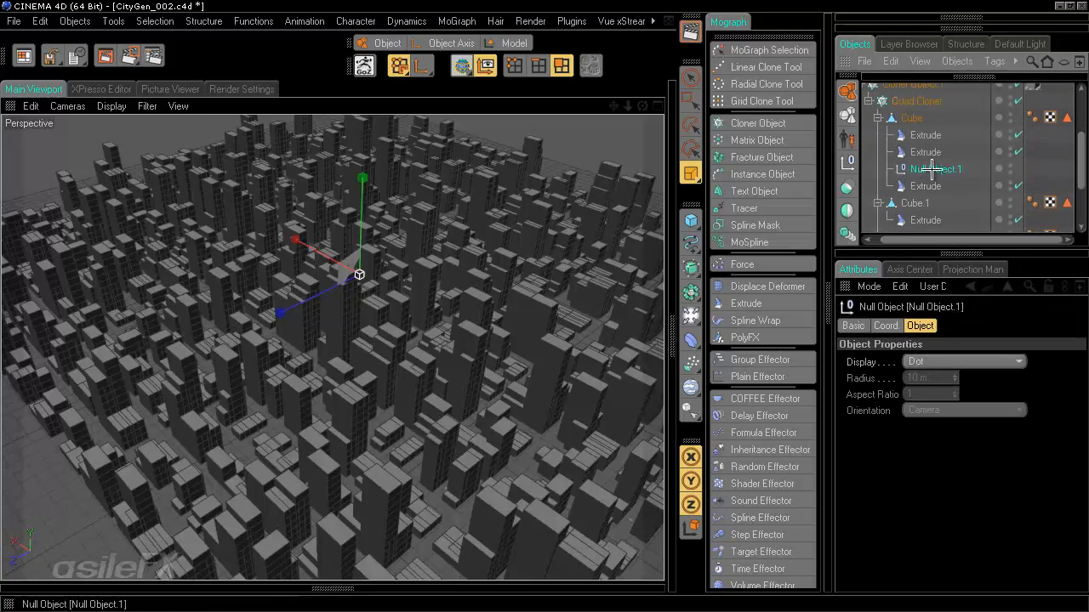
double_click(935, 170)
text(T)
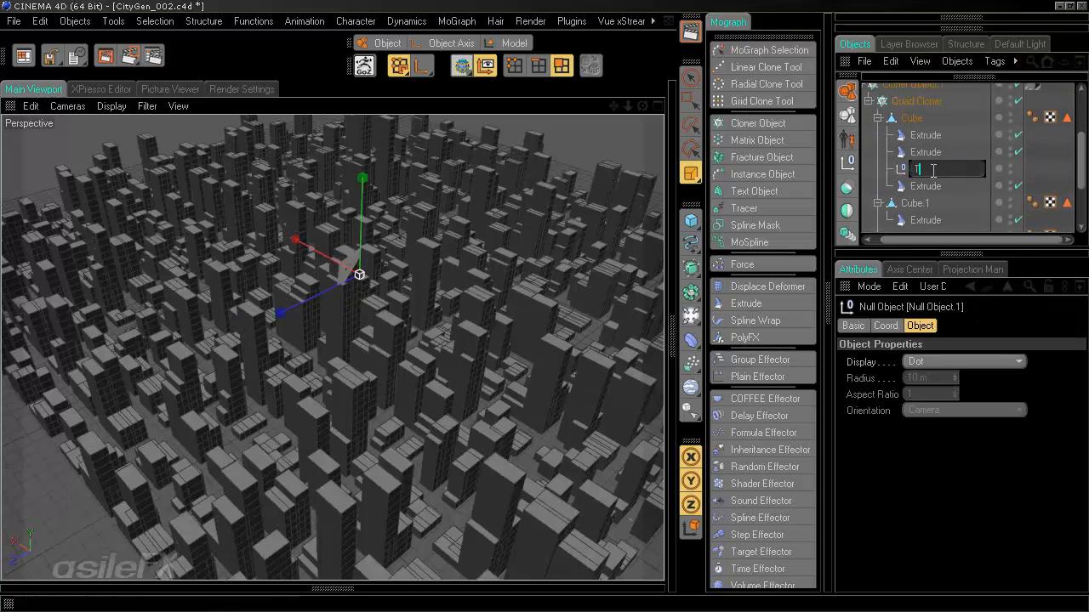
text(opper)
key(Return)
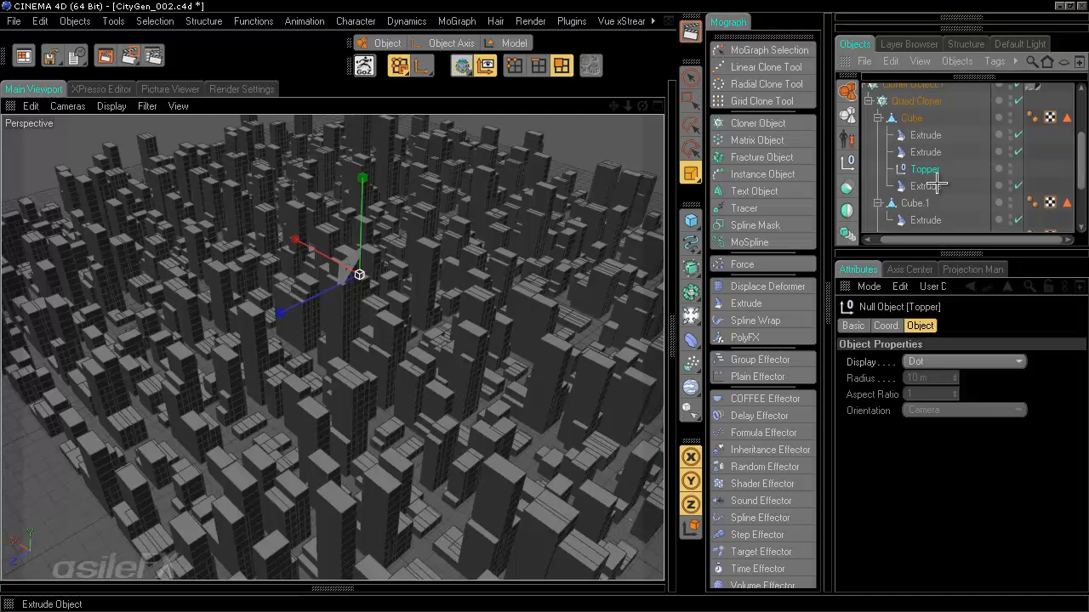
mouse_move(936, 185)
mouse_down()
mouse_move(925, 185)
mouse_move(928, 171)
mouse_up()
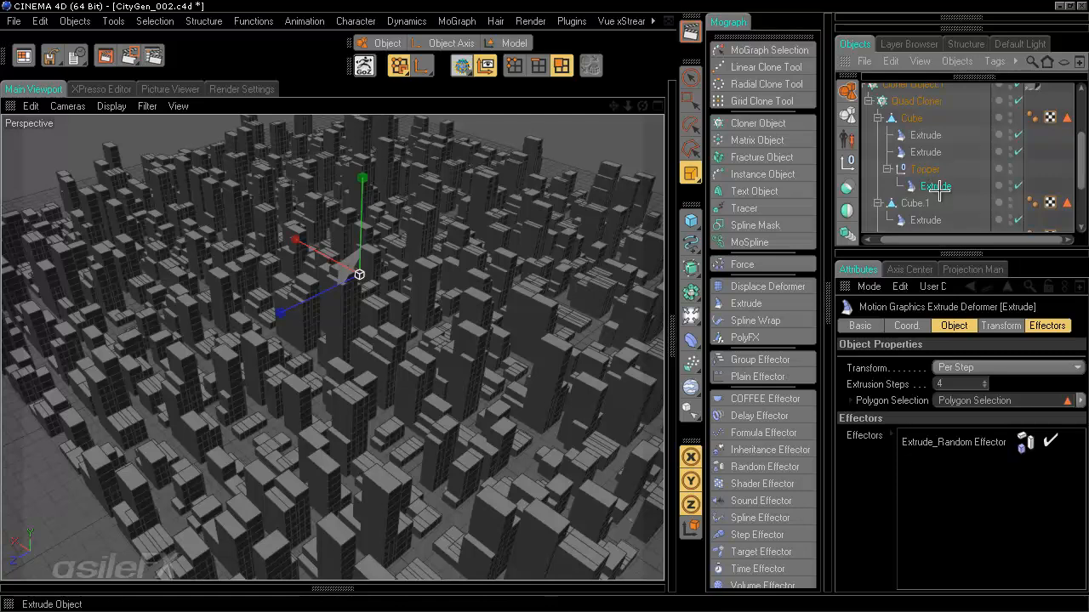
drag(938, 192, 927, 169)
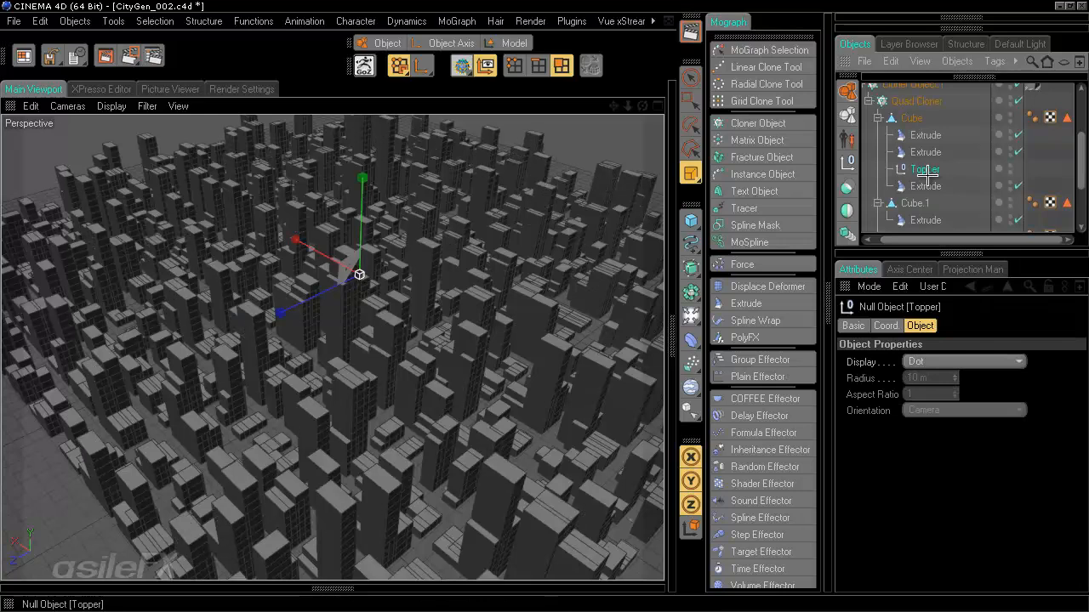
- Give the third Extrude 1 extrusion step and remove Extrude_Random Effector from its effectors
click(925, 186)
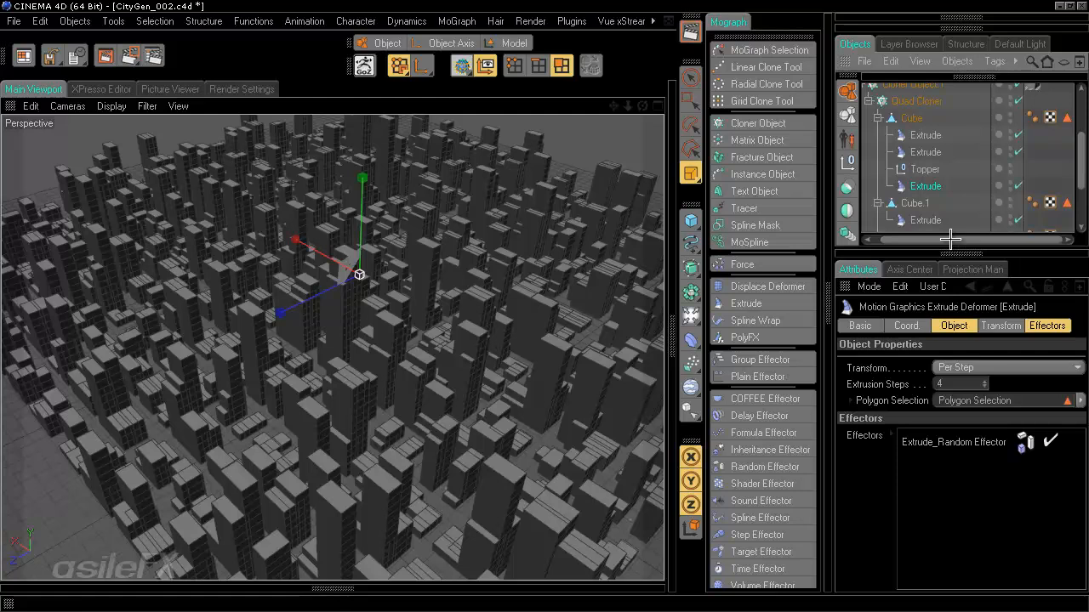
double_click(948, 383)
text(1)
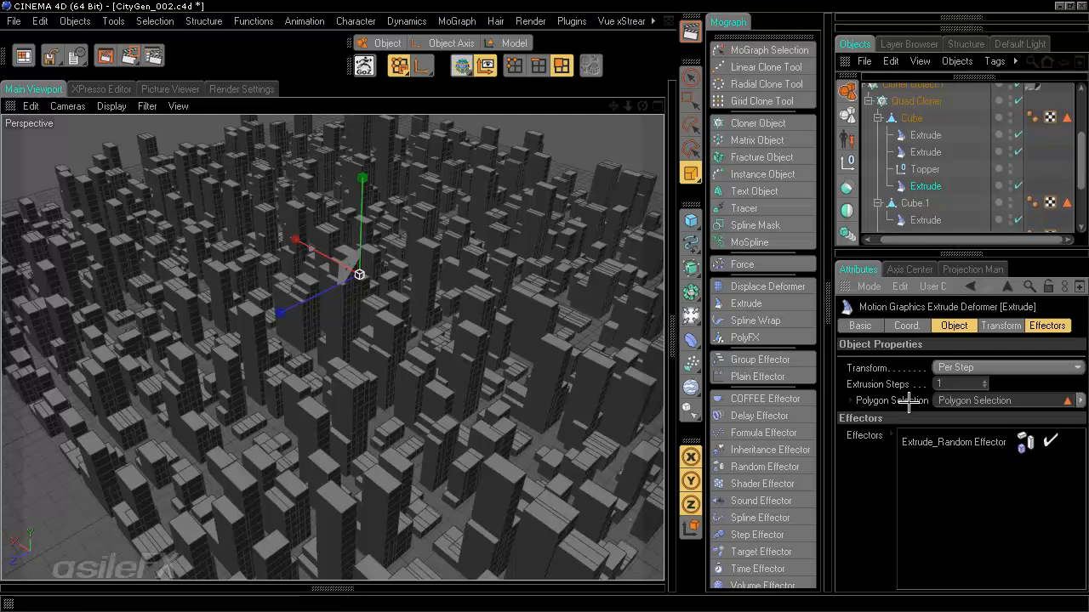
click(974, 443)
key(Delete)
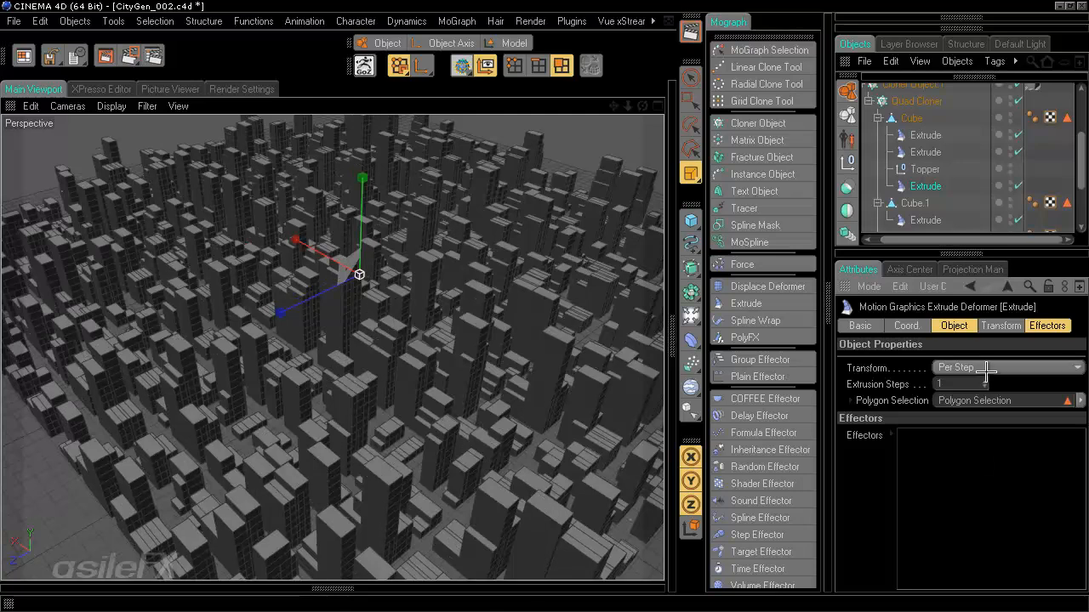
click(995, 326)
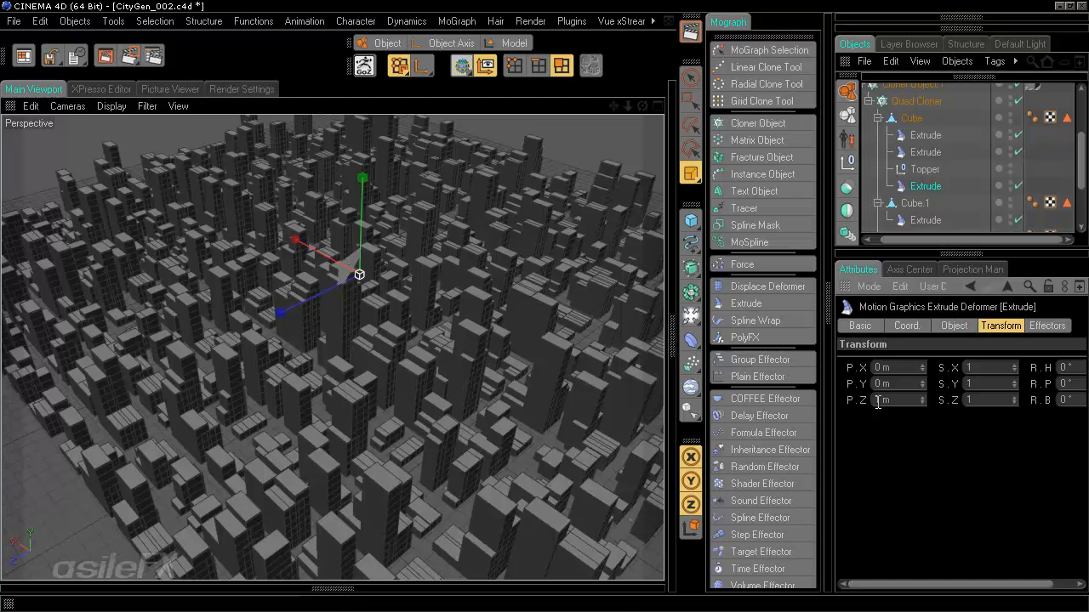
- Set the third Extrude's scale to 1.1 on all three axes, leaving P.Z at 1 m
double_click(991, 367)
text(1.1)
double_click(981, 384)
text(1.1)
double_click(991, 399)
text(1.1)
key(Return)
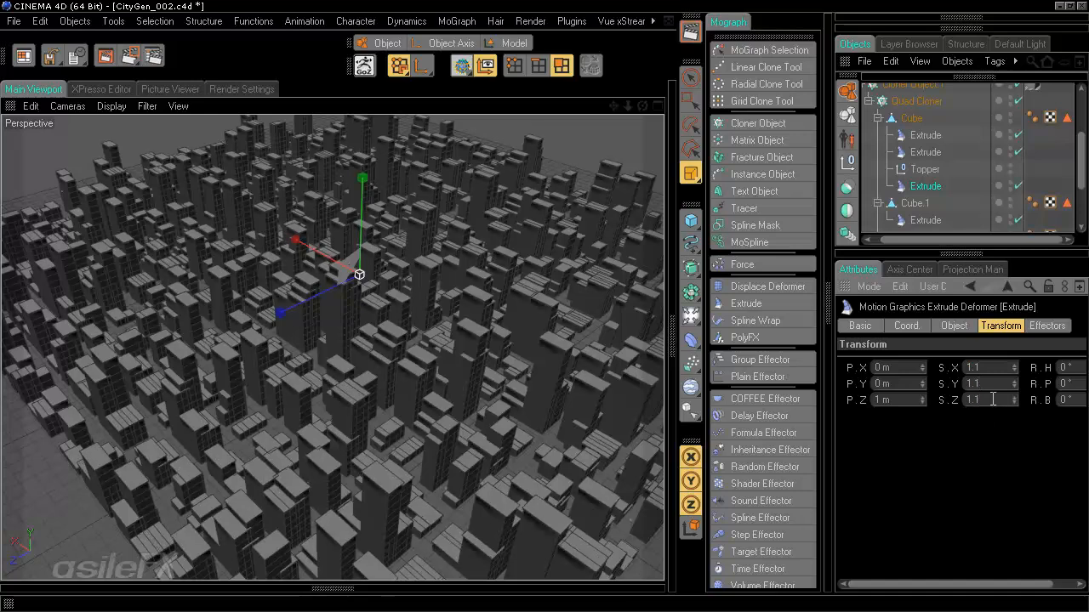
double_click(902, 396)
click(893, 398)
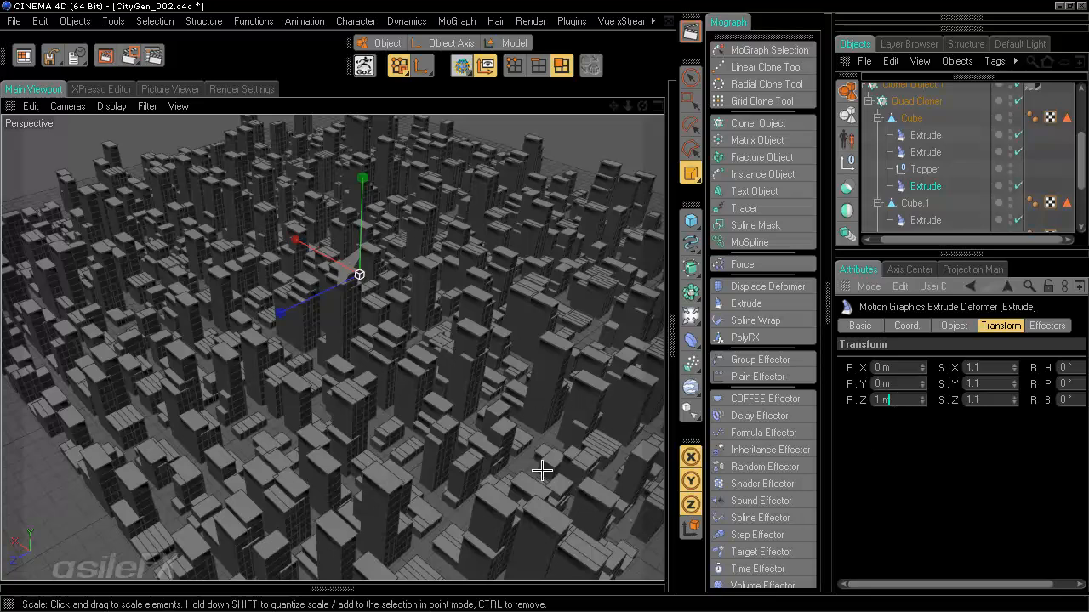
double_click(902, 400)
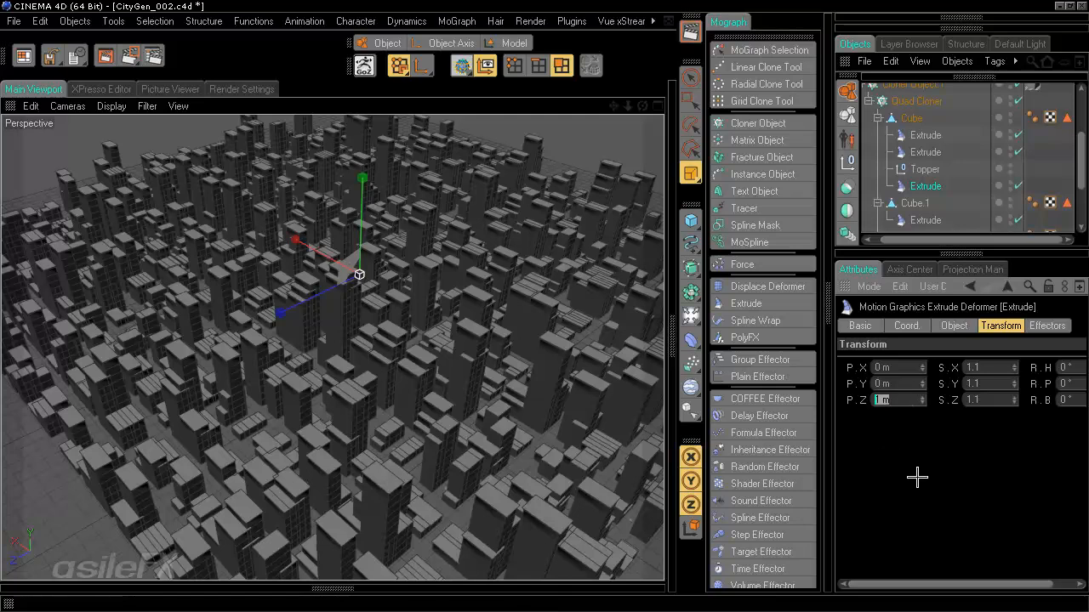
click(528, 425)
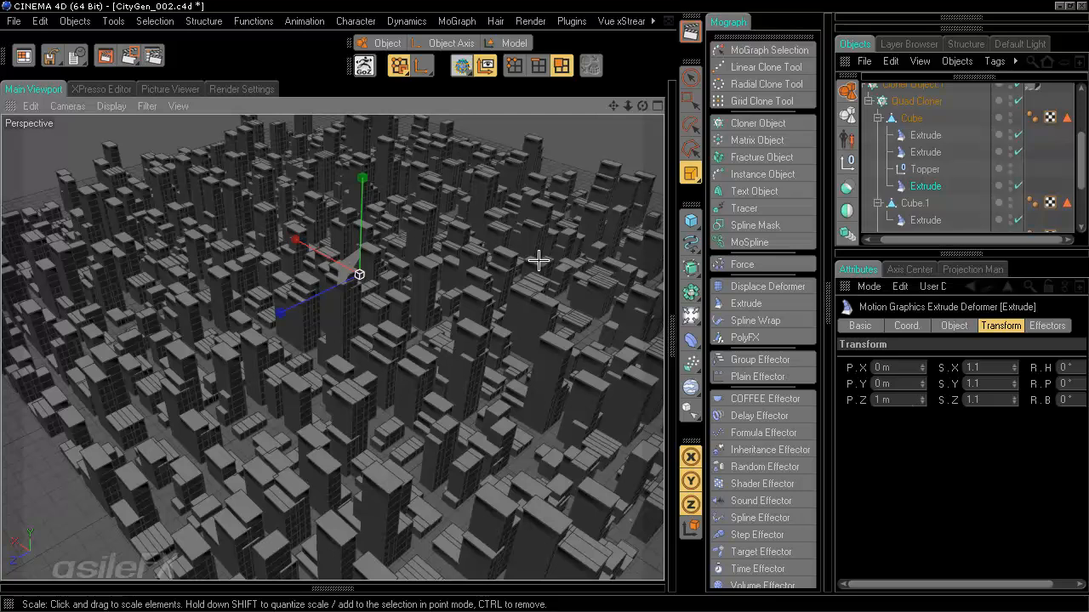
- Toggle Cloner Object.1 off and on to compare the scene with and without the city
alt+middle_drag(538, 260, 522, 81)
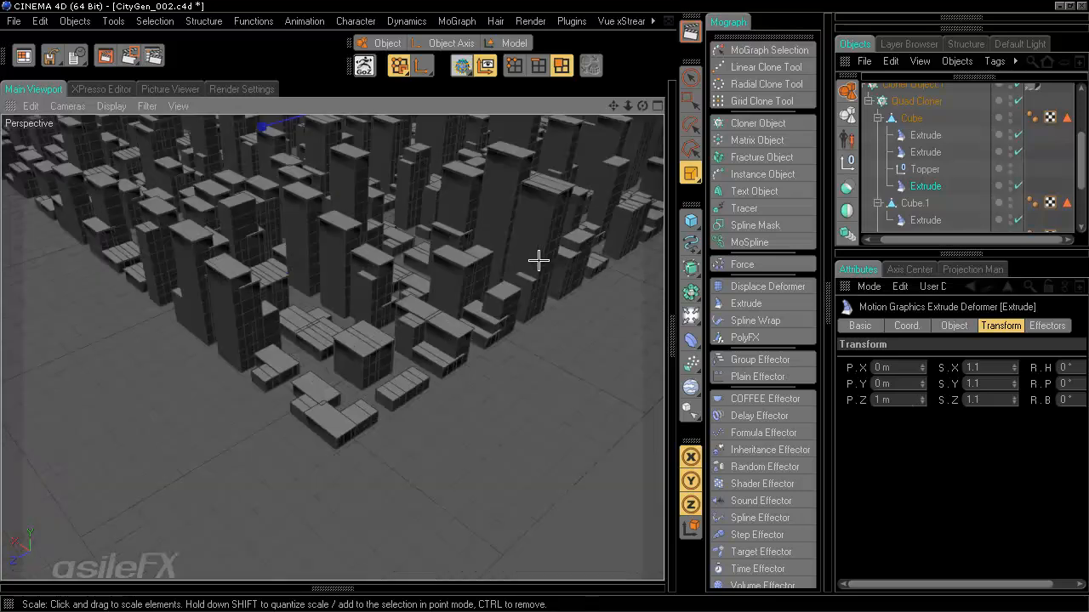
scroll(1014, 201, up, 3)
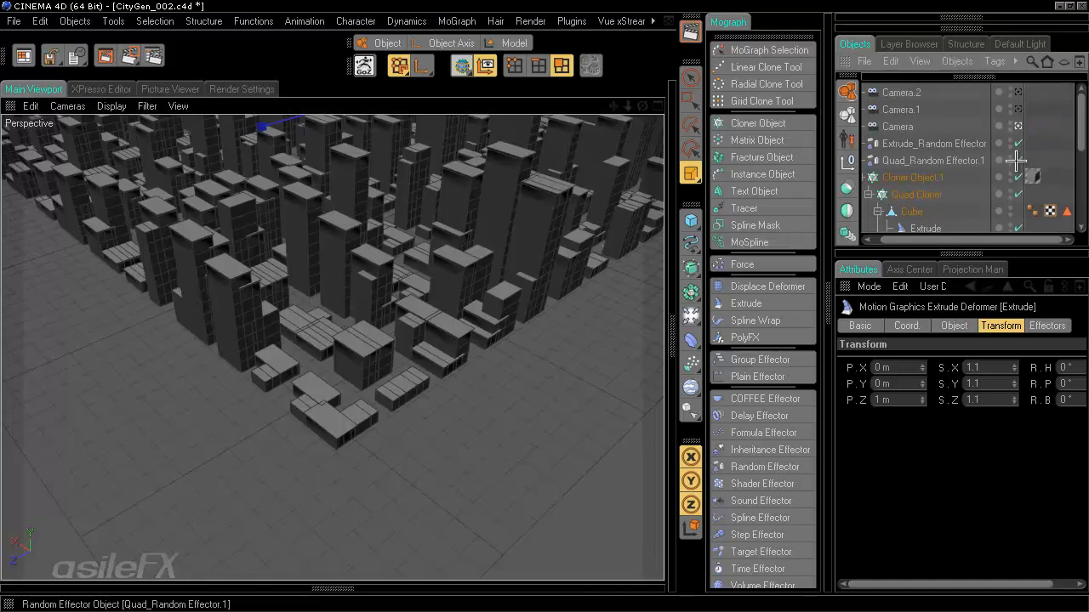
click(1018, 176)
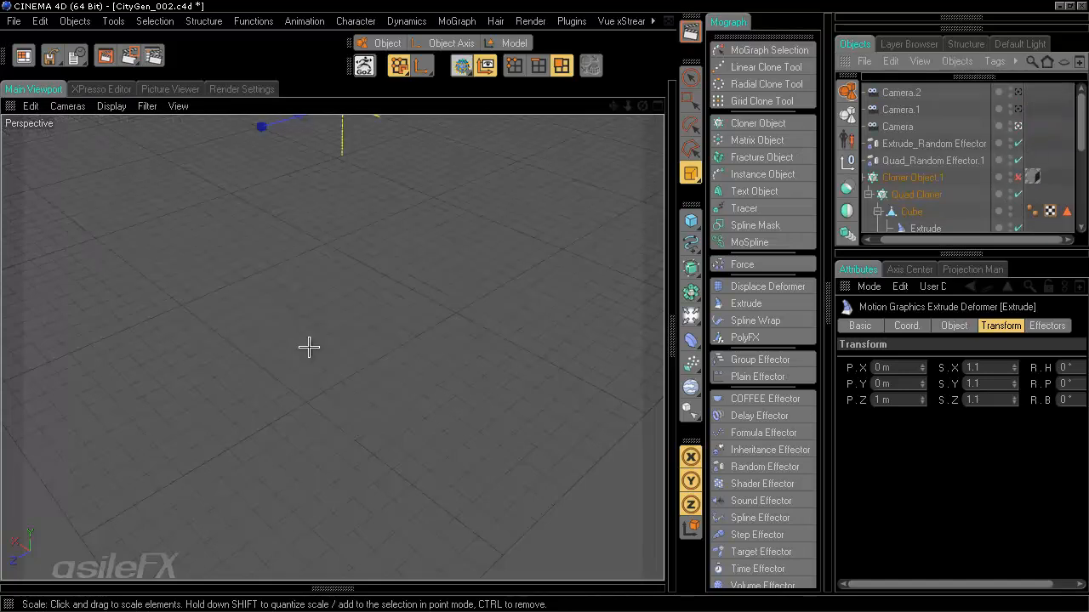
alt+right_drag(544, 307, 543, 306)
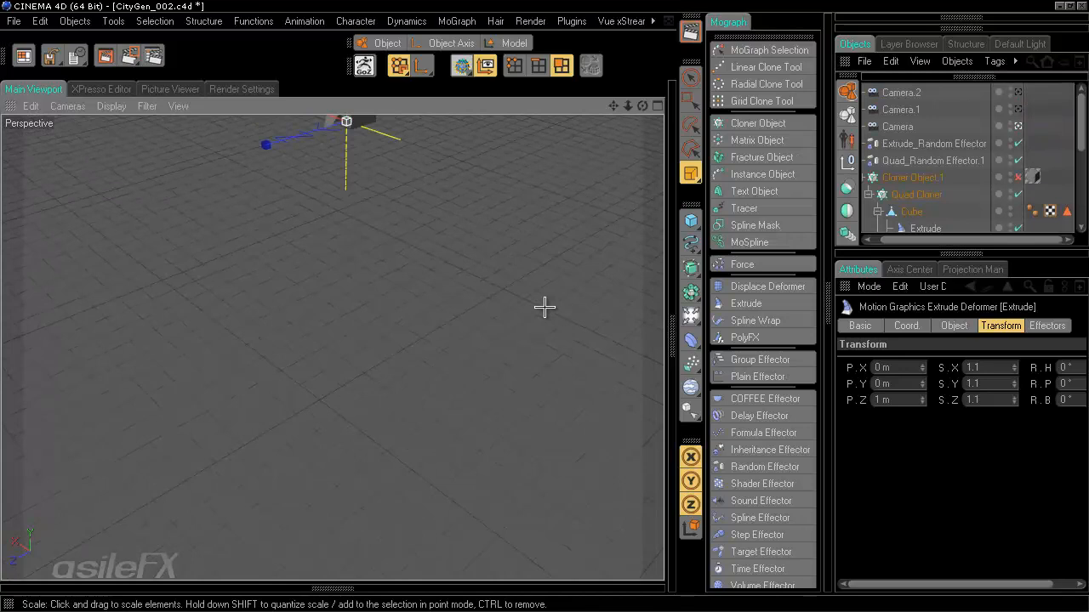
mouse_move(403, 301)
alt+middle_down()
mouse_move(543, 306)
mouse_move(397, 289)
alt+middle_up()
alt+right_drag(397, 289, 404, 286)
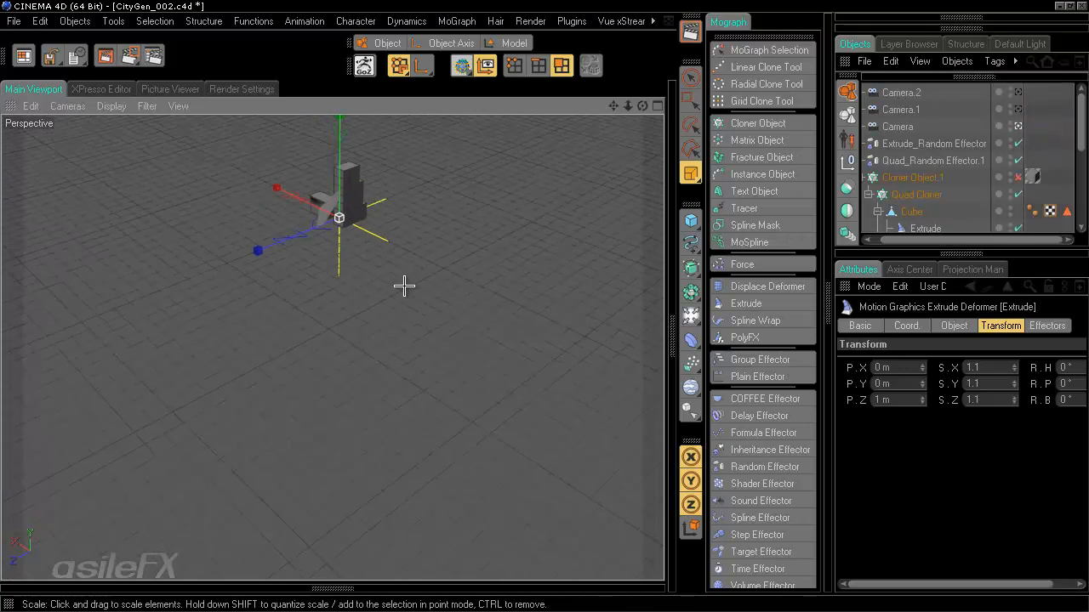
click(1017, 176)
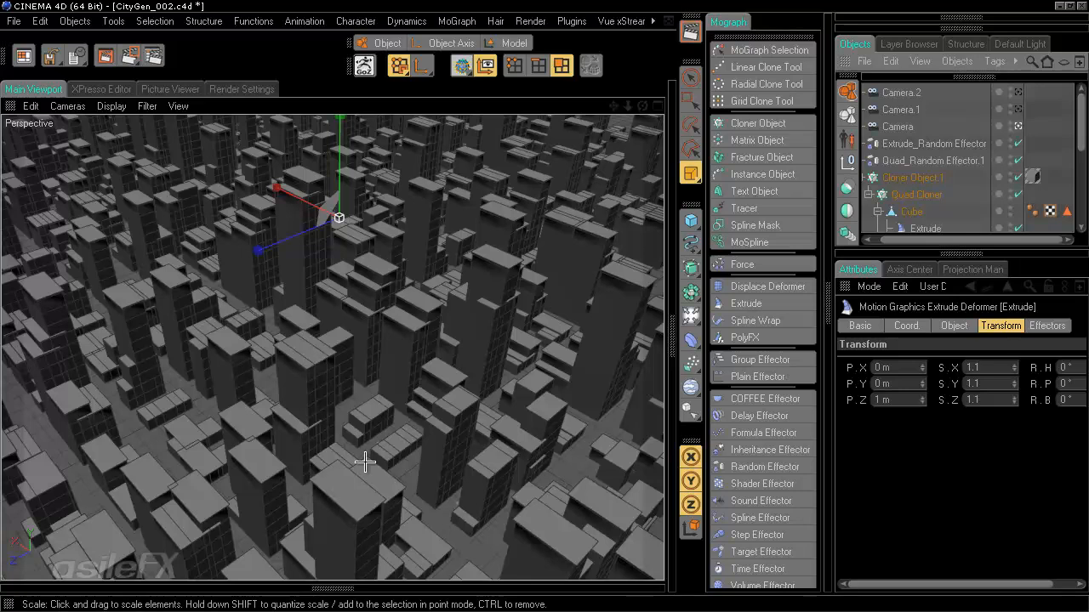
click(1017, 176)
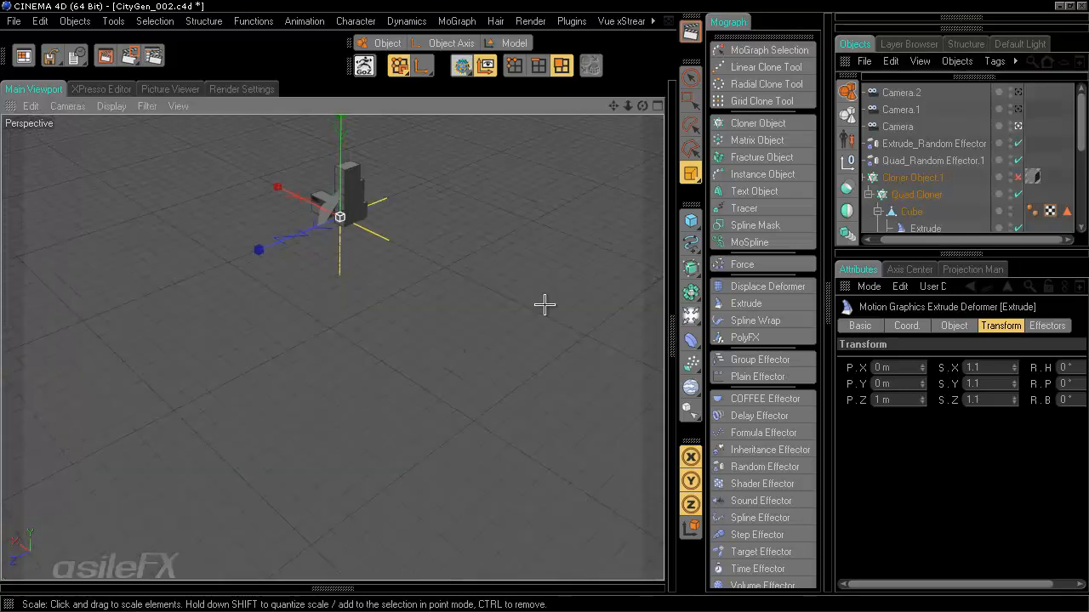
alt+right_drag(545, 305, 543, 305)
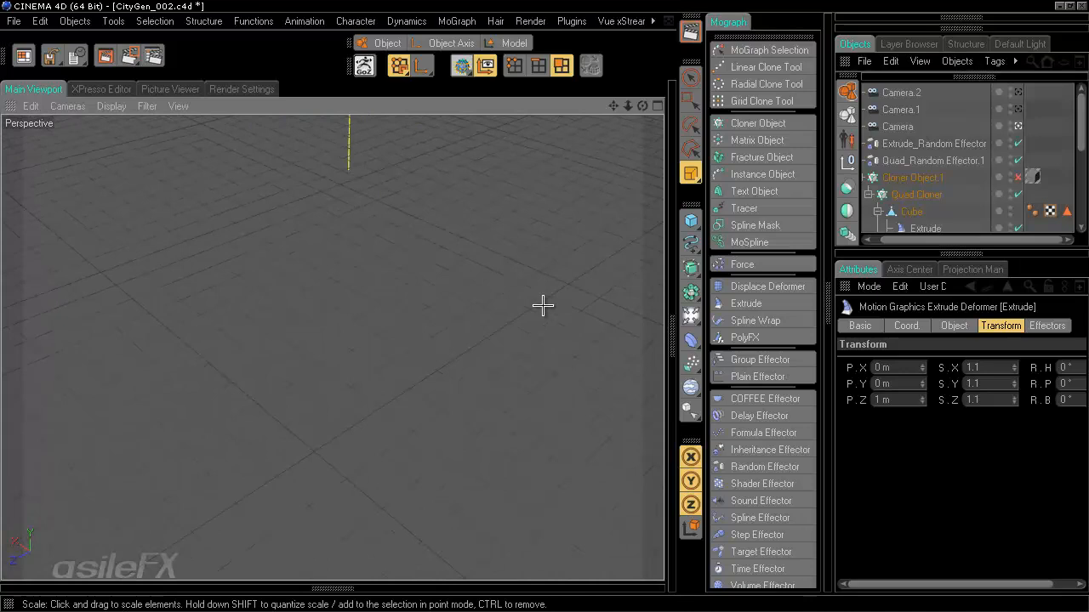
click(1018, 176)
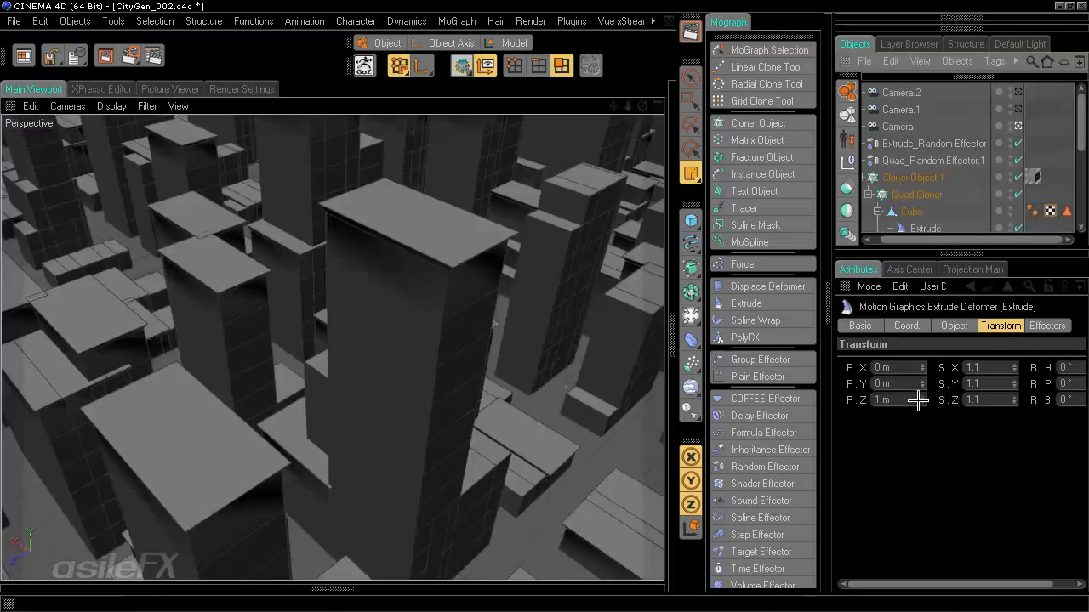
- Reset the Extrude's P.Z offset to 0 m
drag(917, 401, 832, 410)
text(0)
key(Return)
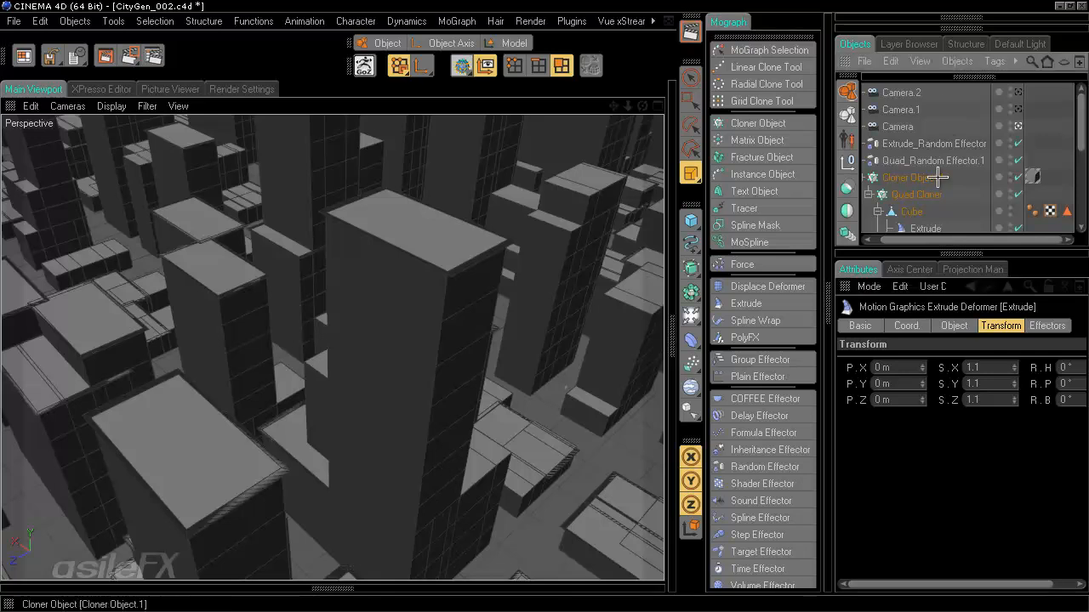
- Duplicate the rooftop Extrude deformer and place the copy in the first Cube's tower hierarchy
click(1059, 140)
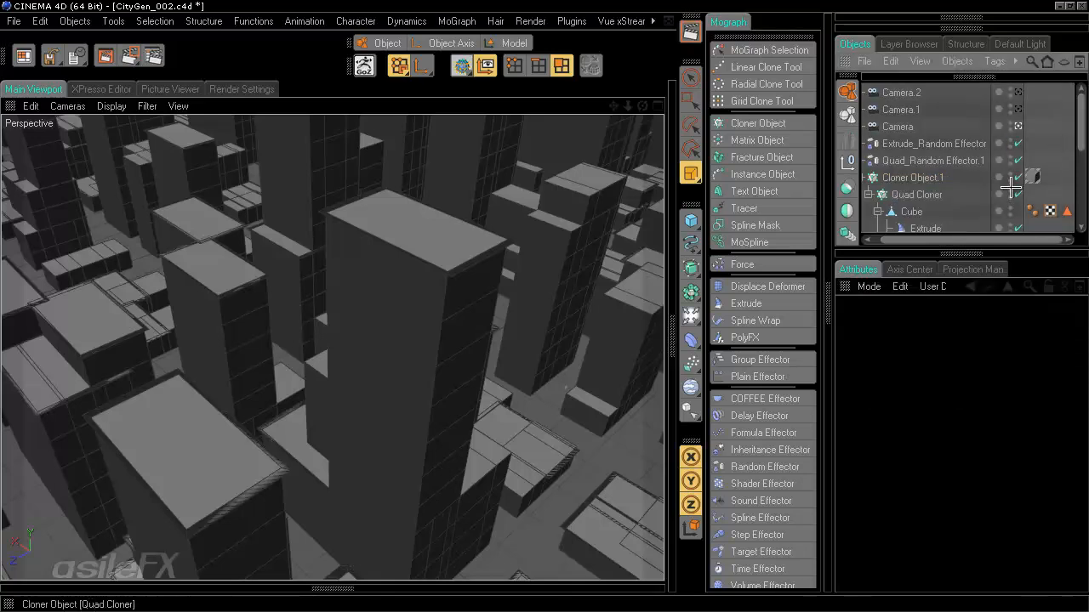
scroll(1009, 187, down, 3)
click(925, 177)
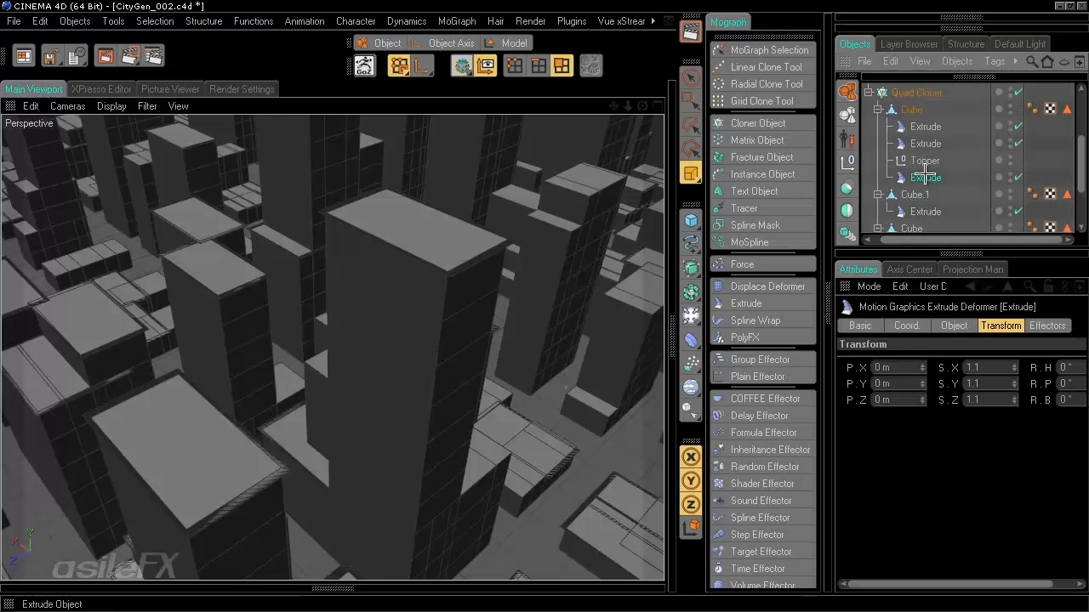
key(ctrl+c)
key(ctrl+v)
scroll(933, 176, up, 2)
drag(885, 93, 936, 183)
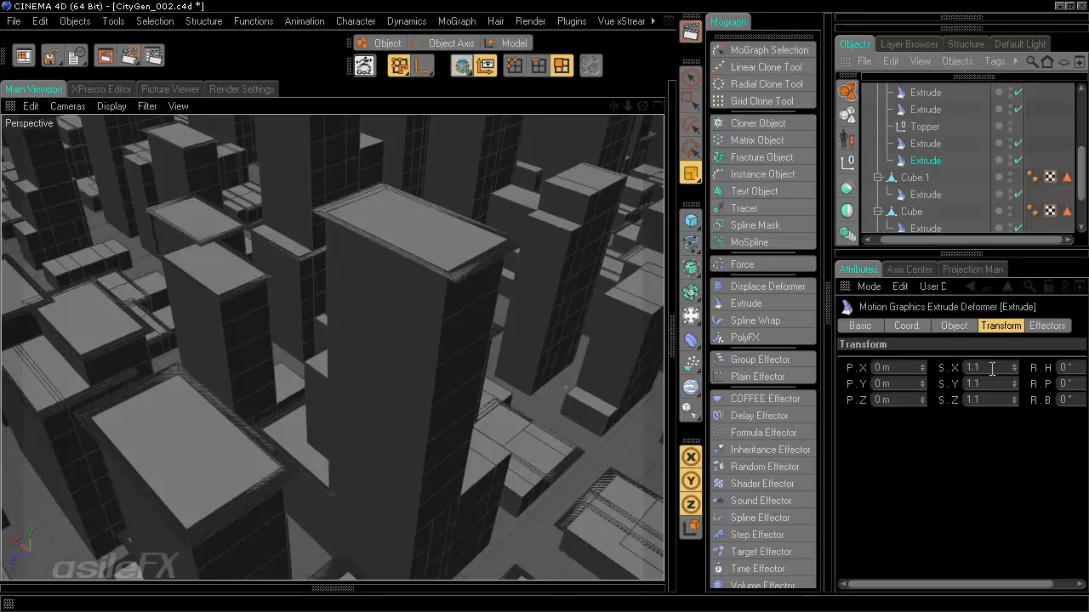
- Set the copy's scale to 1 and its P.Z offset to 2 m
click(962, 367)
drag(963, 369, 802, 384)
text(111)
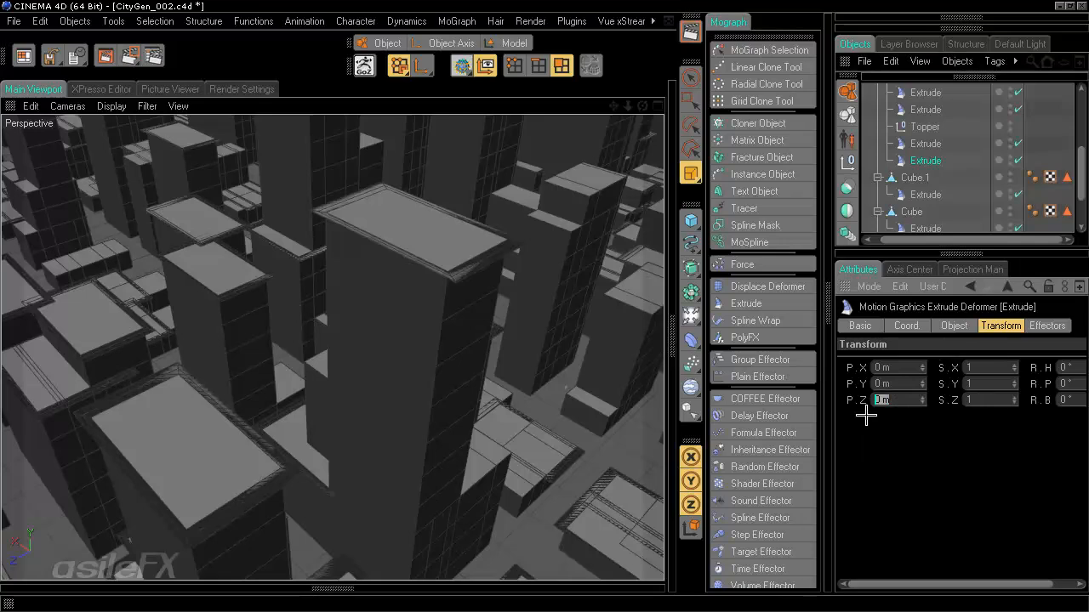
text(4)
key(Return)
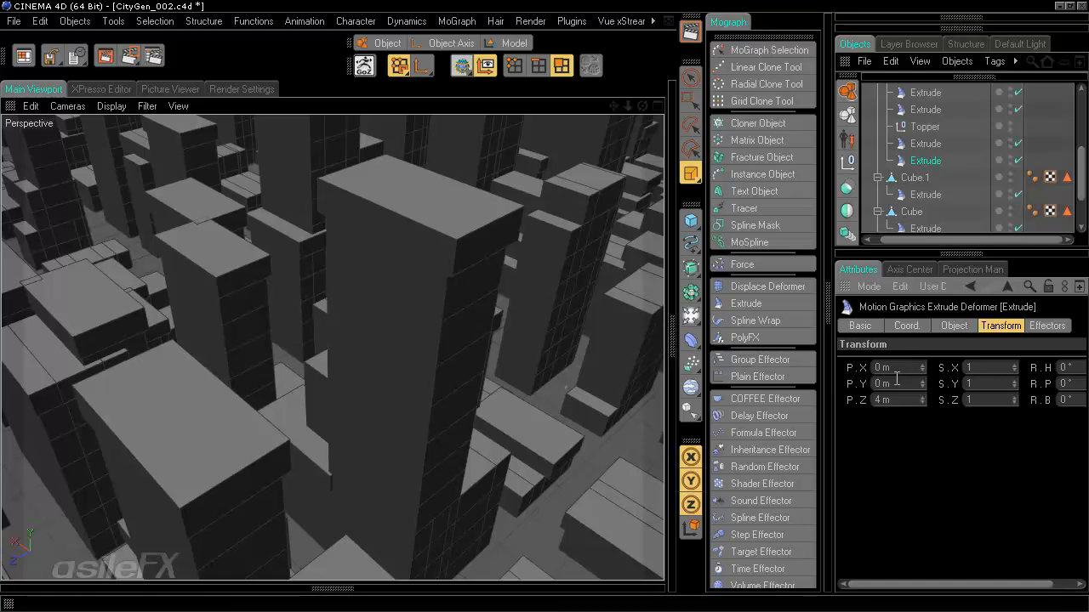
drag(894, 400, 873, 401)
text(2)
key(Return)
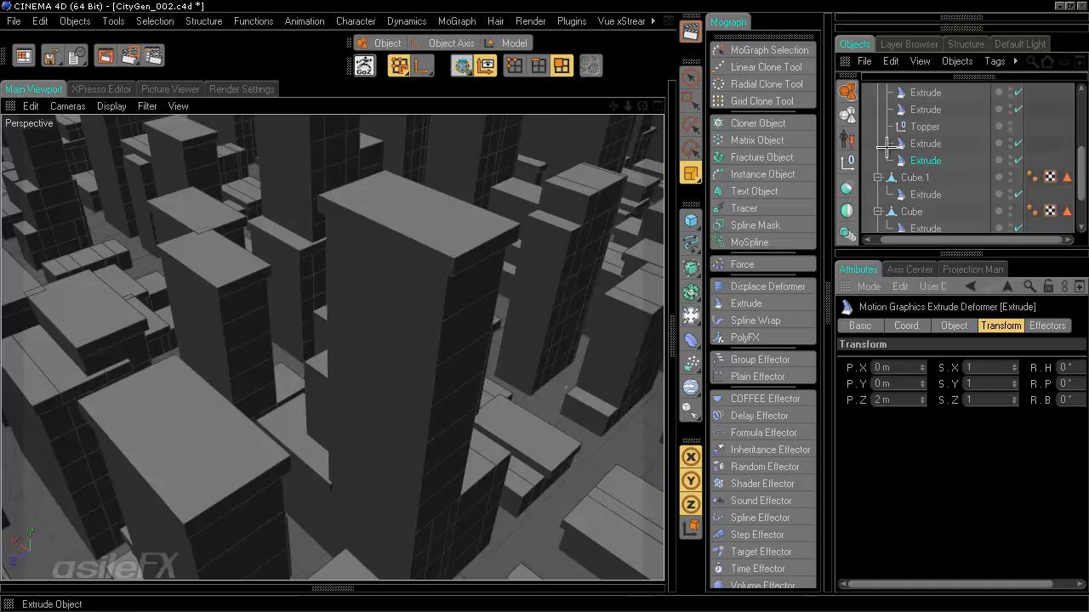
- Scale the other Extrude to 1.05 on all axes, then move the 2 m-offset Extrude up the stack
click(939, 141)
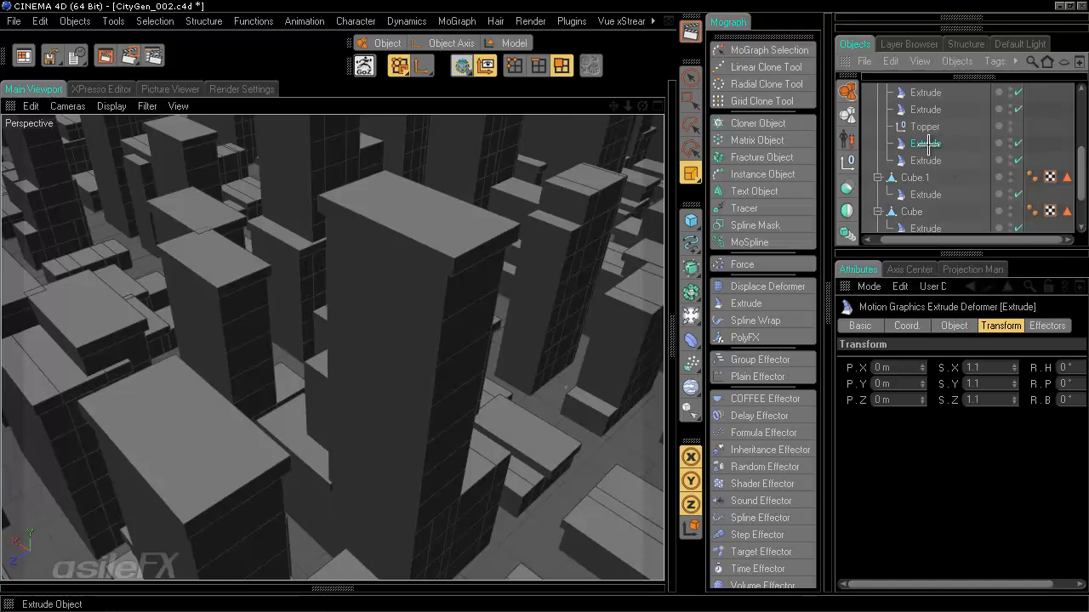
click(993, 368)
text(05)
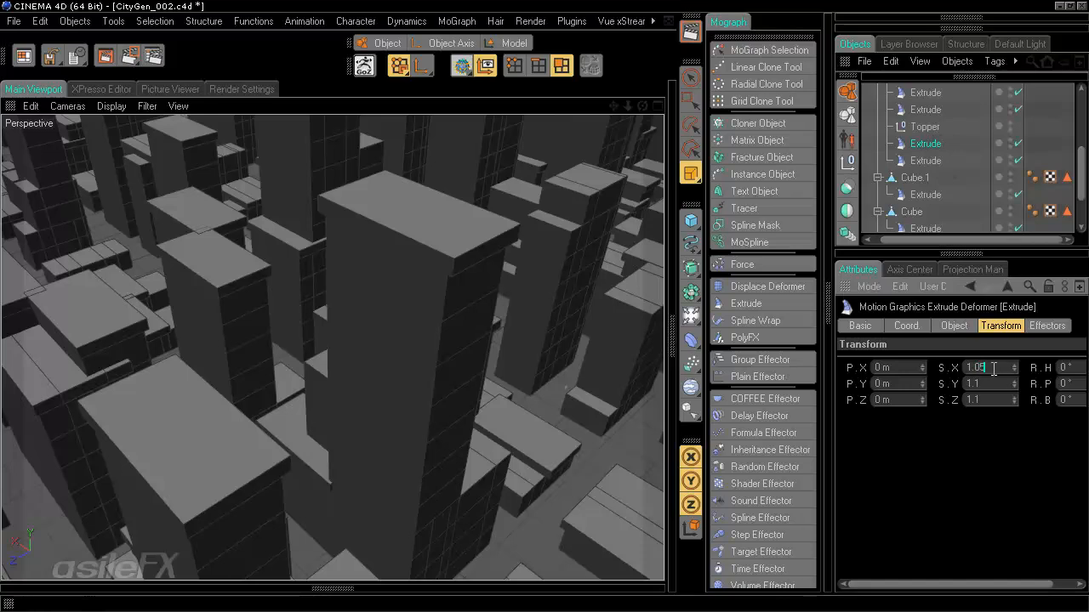
key(Return)
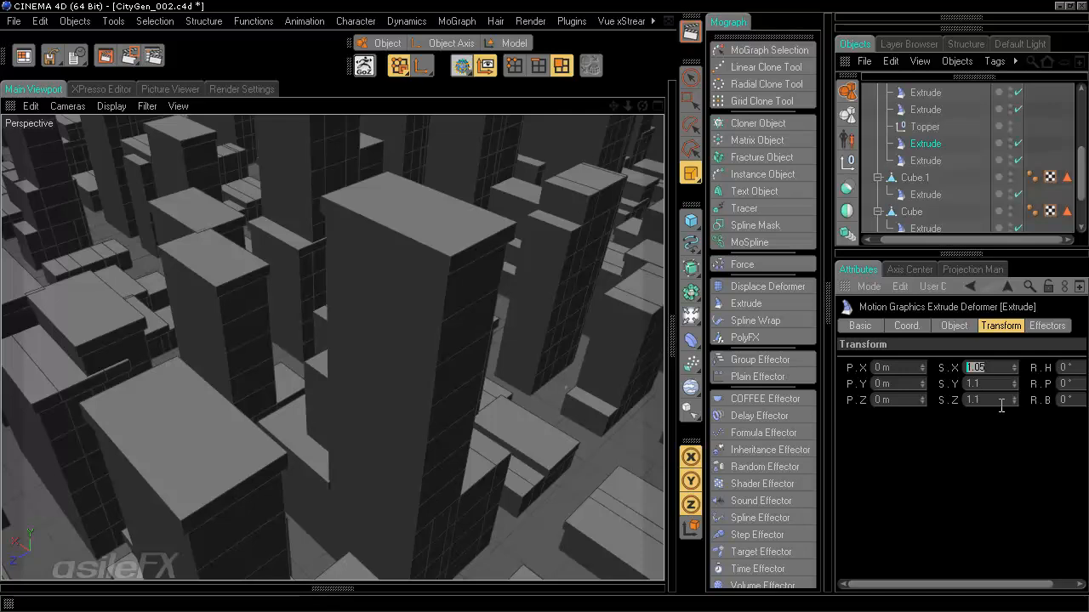
key(Tab)
text(1.05)
key(Tab)
text(1.05)
key(Return)
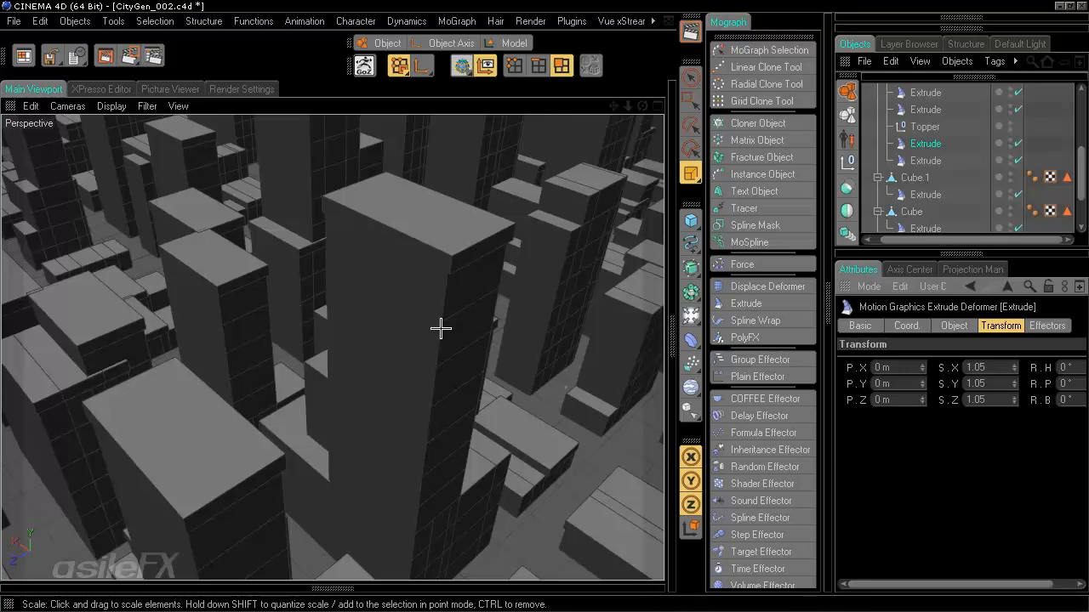
click(936, 160)
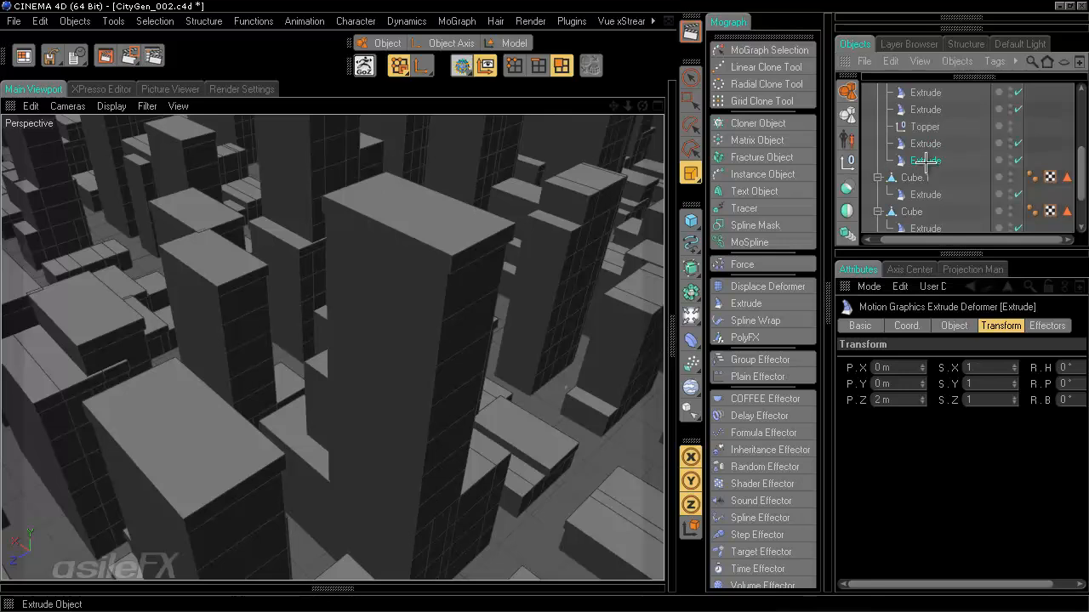
drag(925, 162, 927, 119)
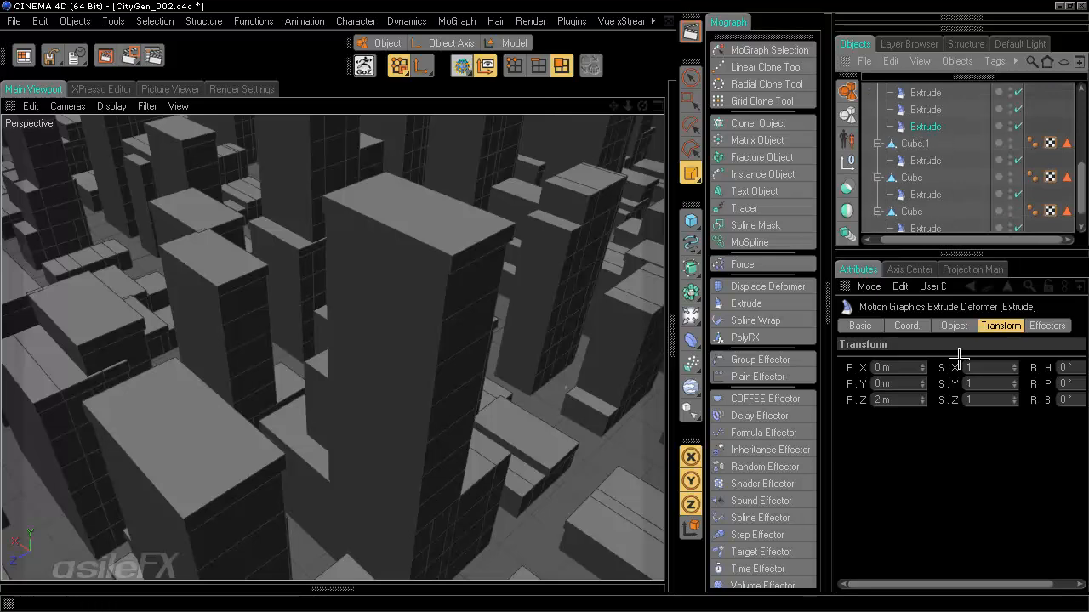
- Set the Extrude's P.Z to 0 m and its scale to 0.95 on X, Y and Z
click(904, 401)
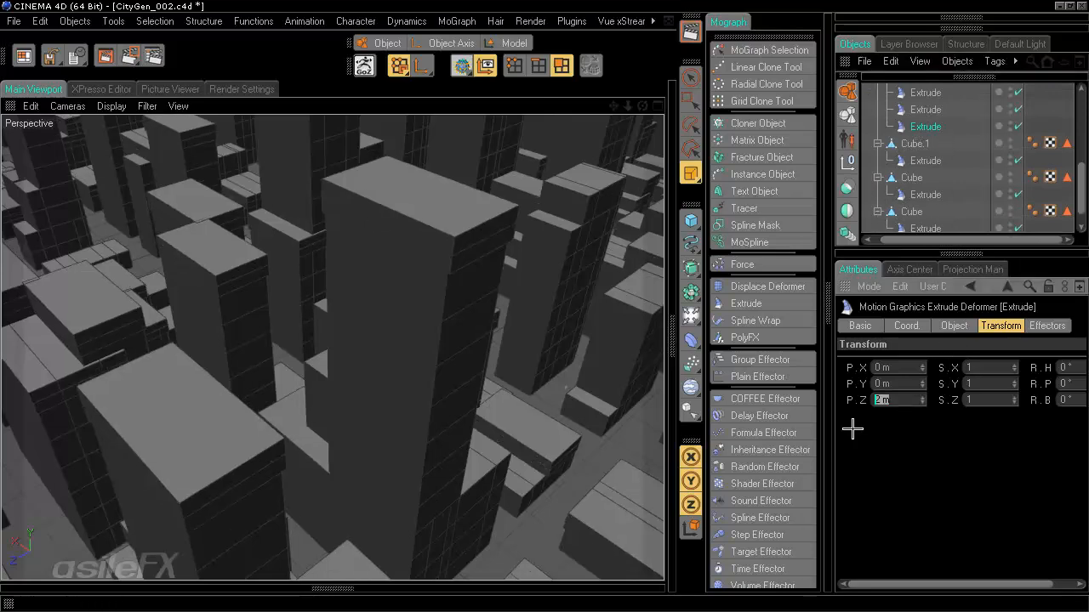
text(0)
key(Return)
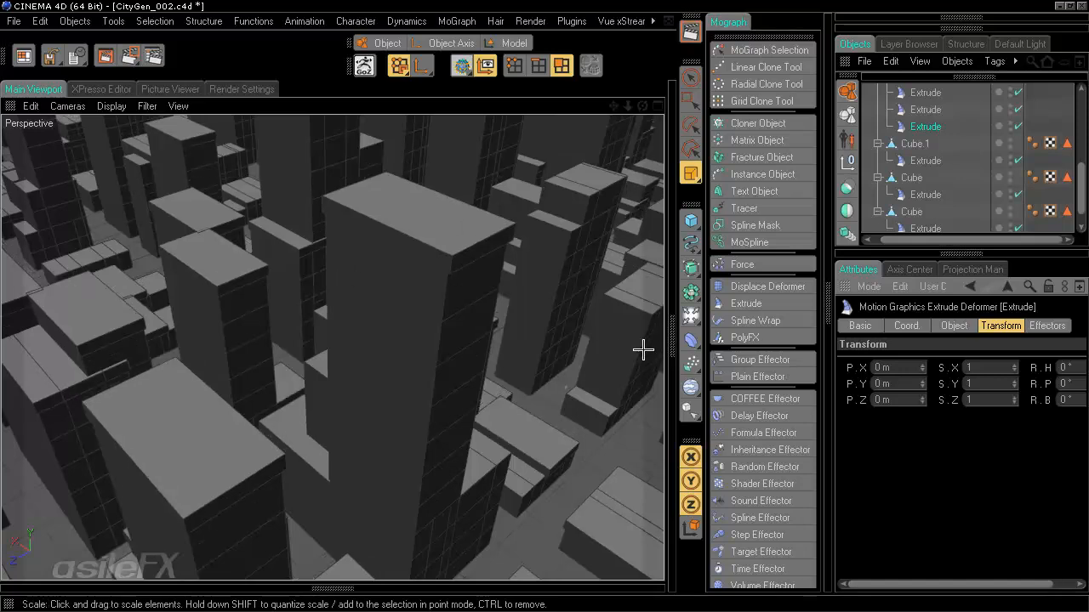
click(987, 367)
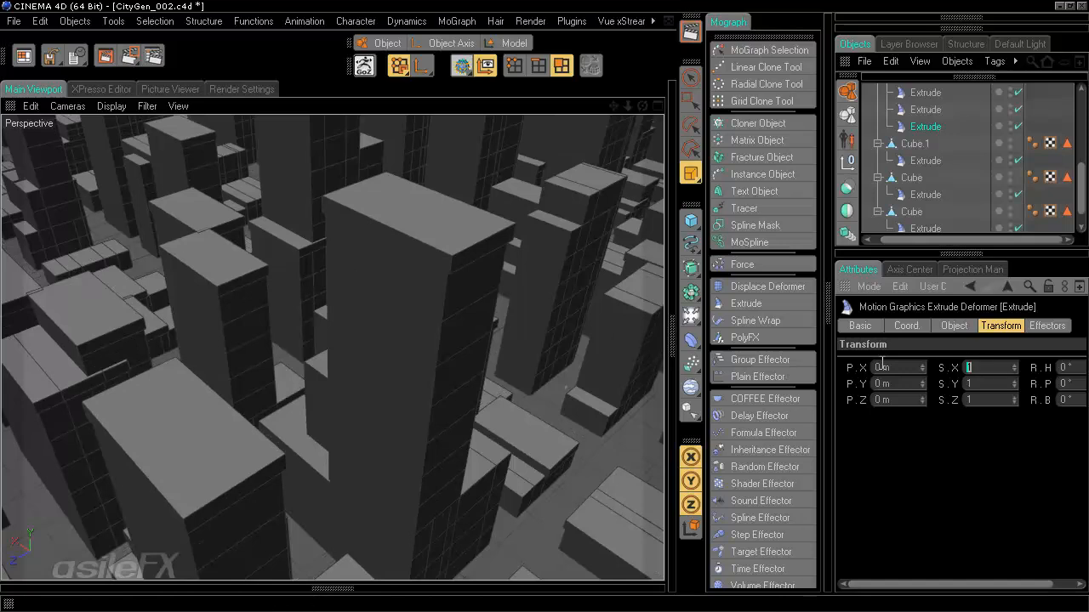
text(0.95)
key(Return)
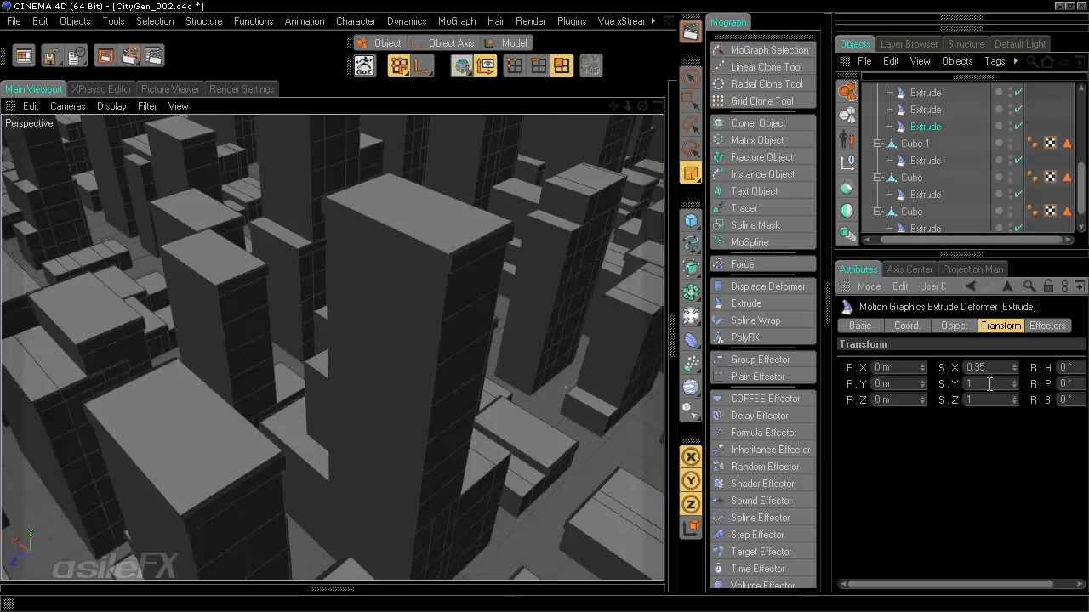
click(987, 384)
text(0.95)
key(Return)
click(987, 399)
text(0.95)
key(Return)
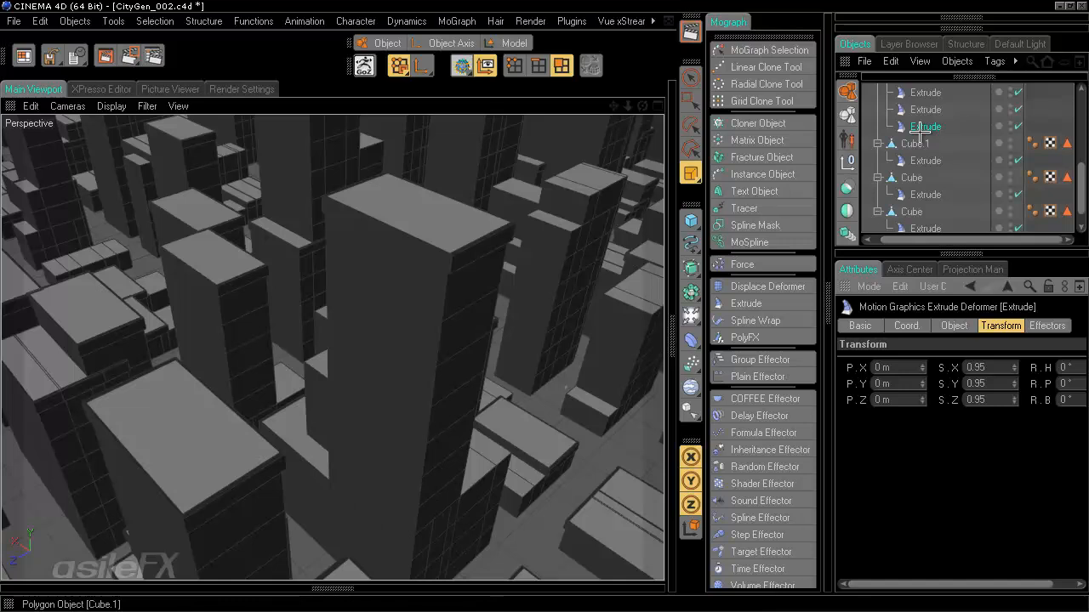
- Paste another copy of the Extrude into the tower stack
key(ctrl+v)
scroll(921, 127, up, 5)
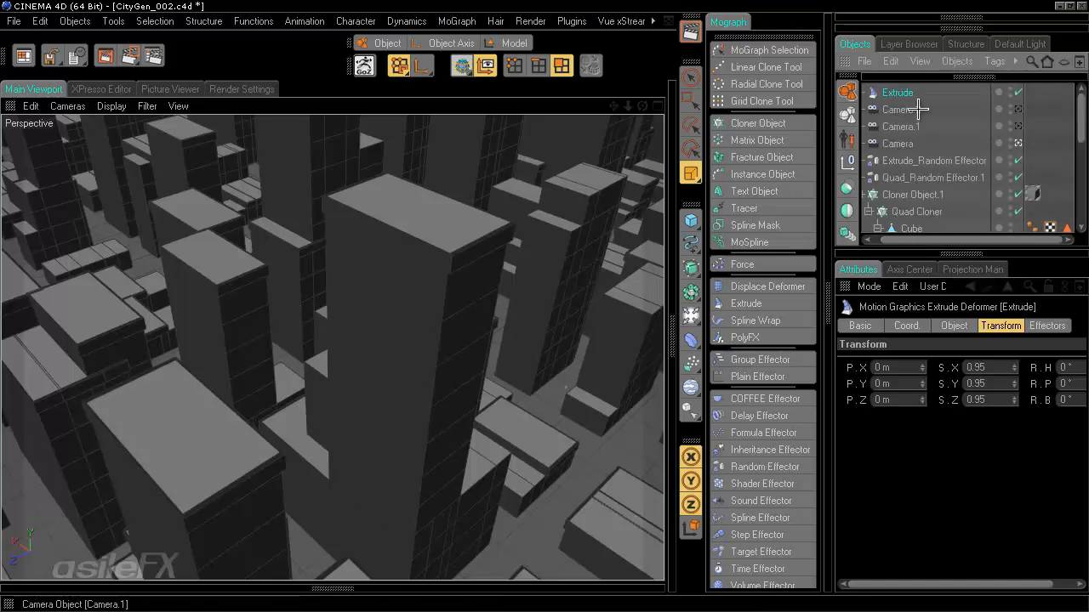
drag(909, 92, 935, 189)
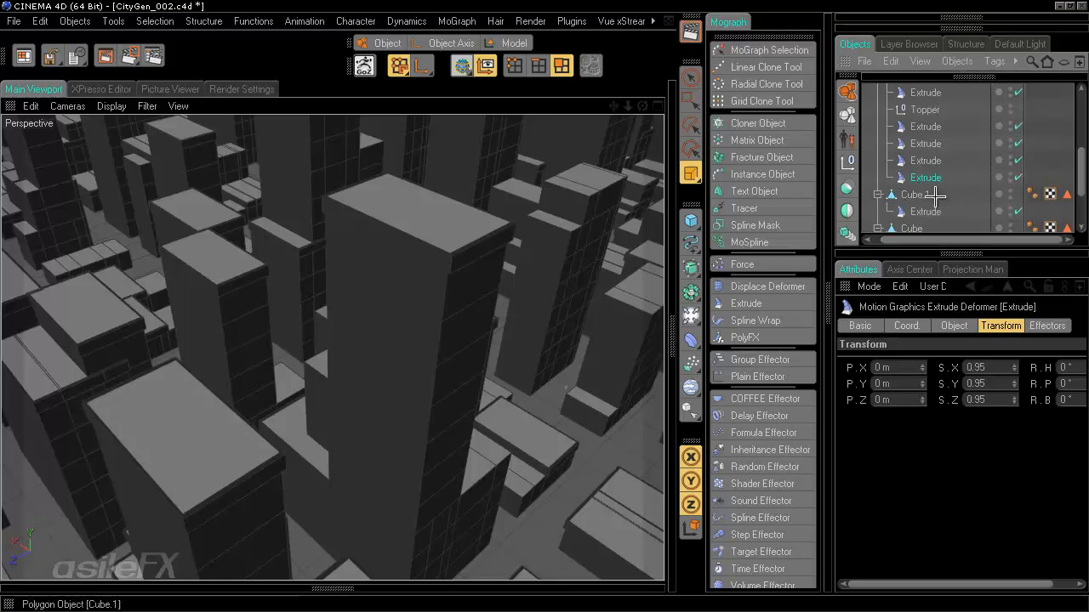
- Reset the new copy's scale to 1 on all axes and set P.Z to -1 m
click(978, 367)
text(1)
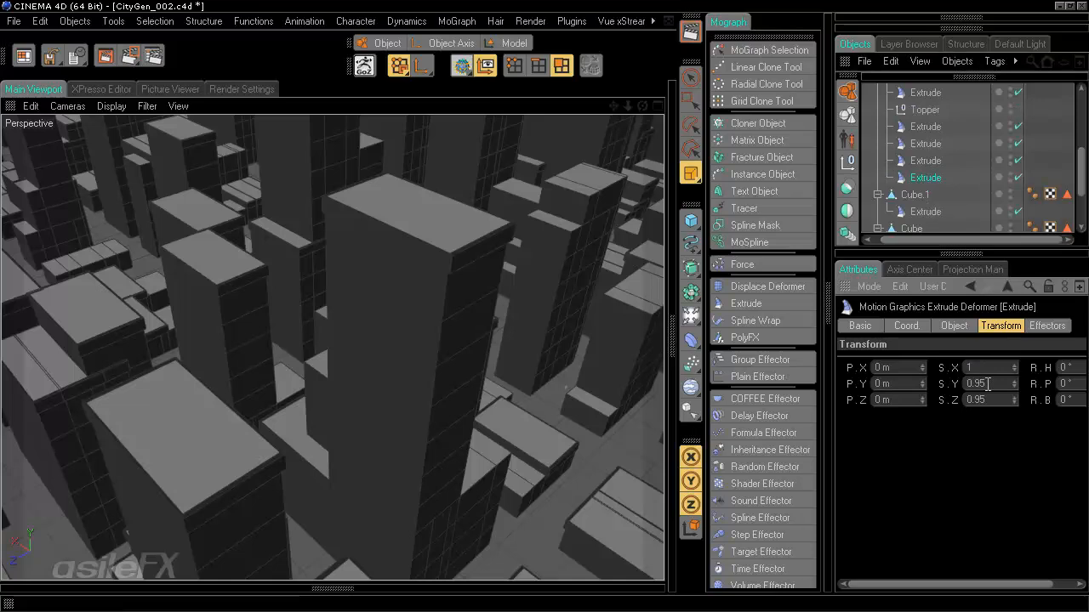
click(988, 383)
text(1)
drag(988, 401, 825, 385)
text(1)
drag(893, 399, 852, 393)
text(-1)
key(Return)
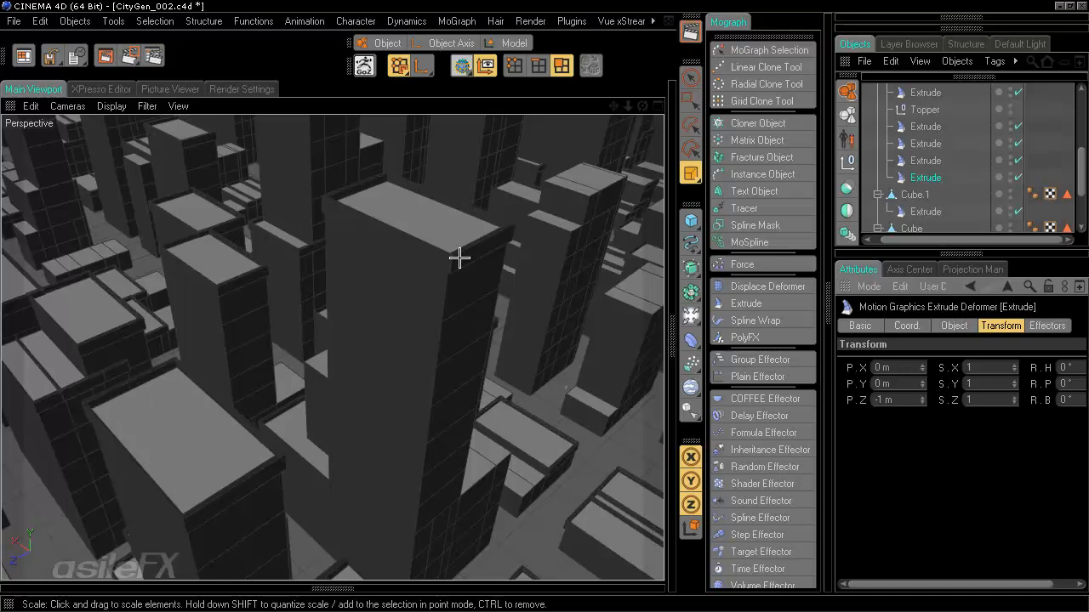
- Set the copy's scale to 0.5 on all axes and flip P.Z to a positive 1 m
key(Tab)
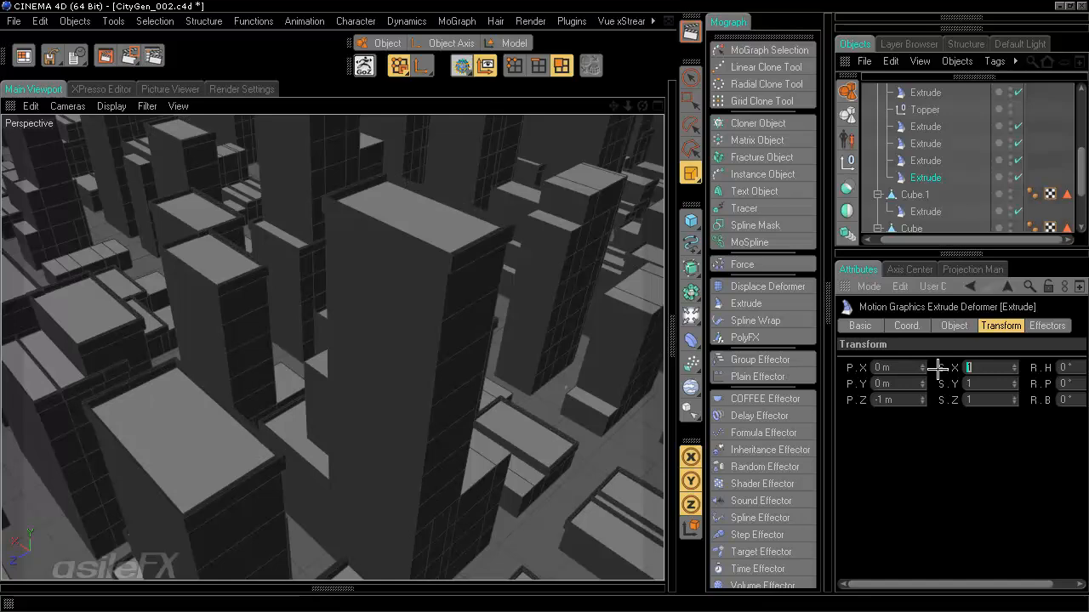
text(.5)
key(Tab)
text(.5)
key(Tab)
text(.5)
key(Return)
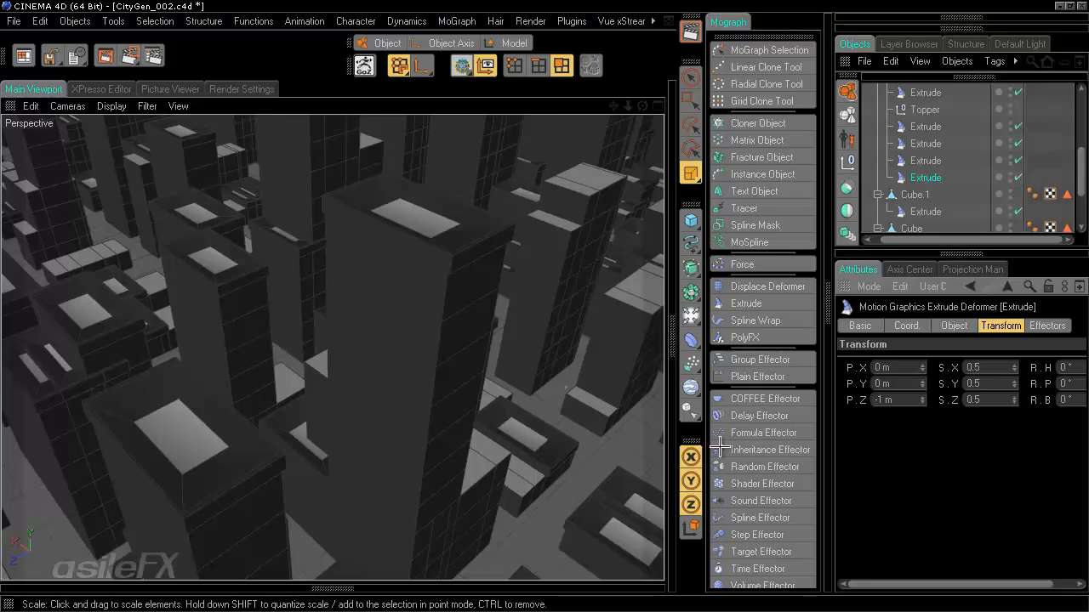
drag(882, 401, 859, 407)
key(Return)
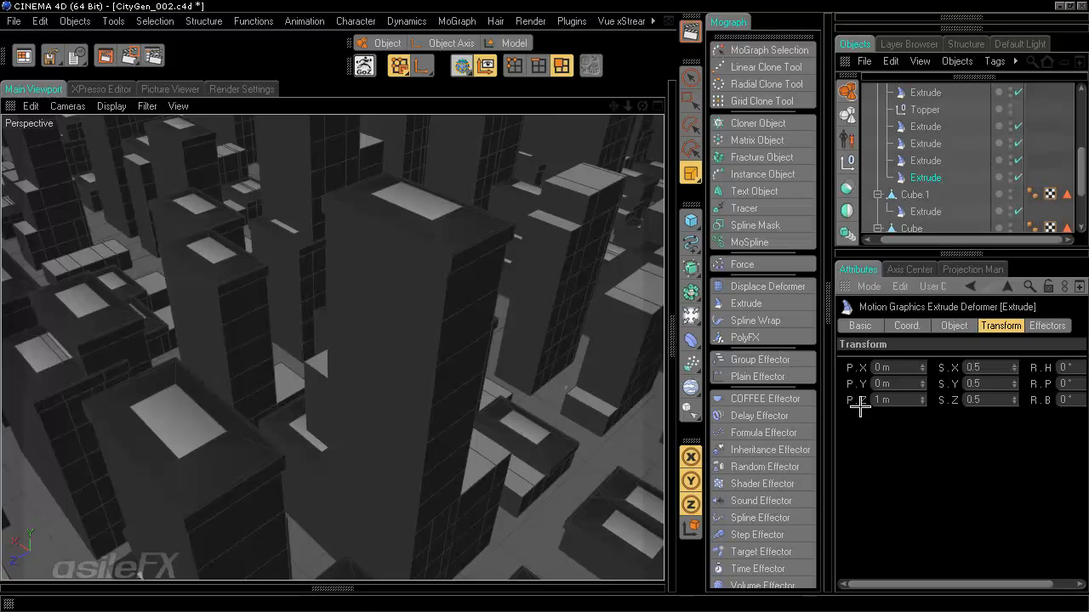
- Finalize the rooftop step at S.X 0.5, S.Y 0, S.Z 0.5 and P.Z 2 m
double_click(987, 369)
text(0)
key(Return)
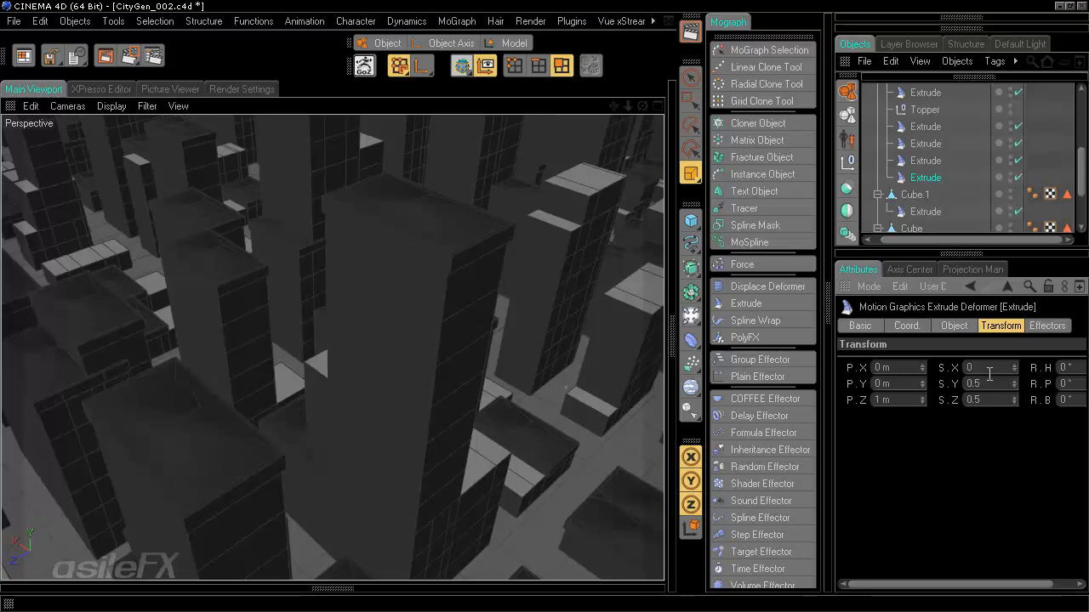
drag(988, 366, 914, 369)
text(.5)
key(Return)
drag(990, 379, 879, 379)
text(0)
key(Return)
drag(894, 402, 842, 399)
text(2)
key(Return)
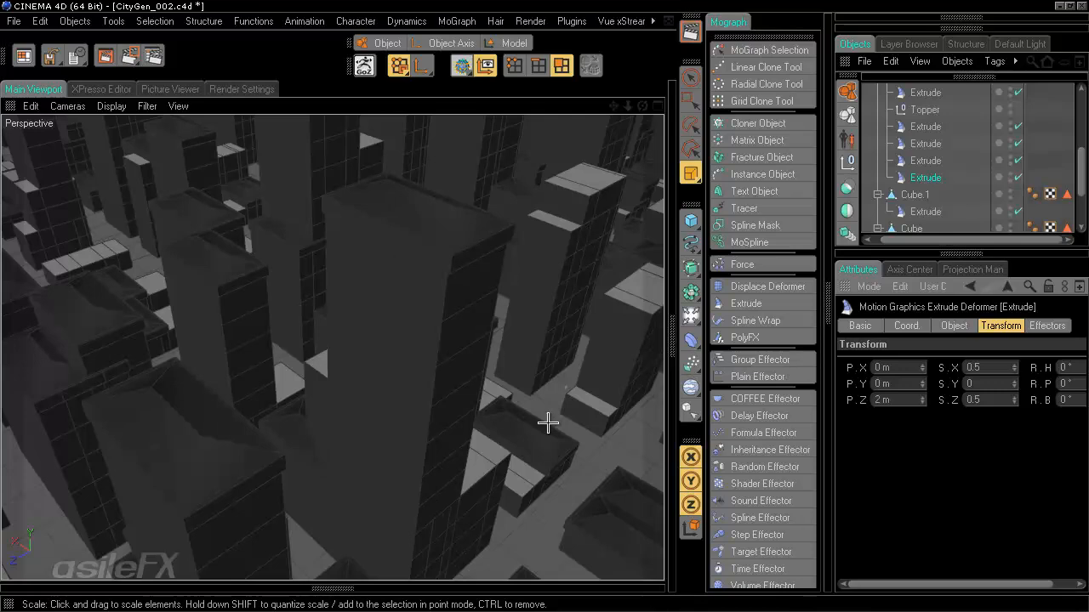
click(996, 379)
- Give the Extrude step a uniform 0.98 scale on S.X, S.Y, S.Z and a -0.5 m P.Z offset
click(254, 20)
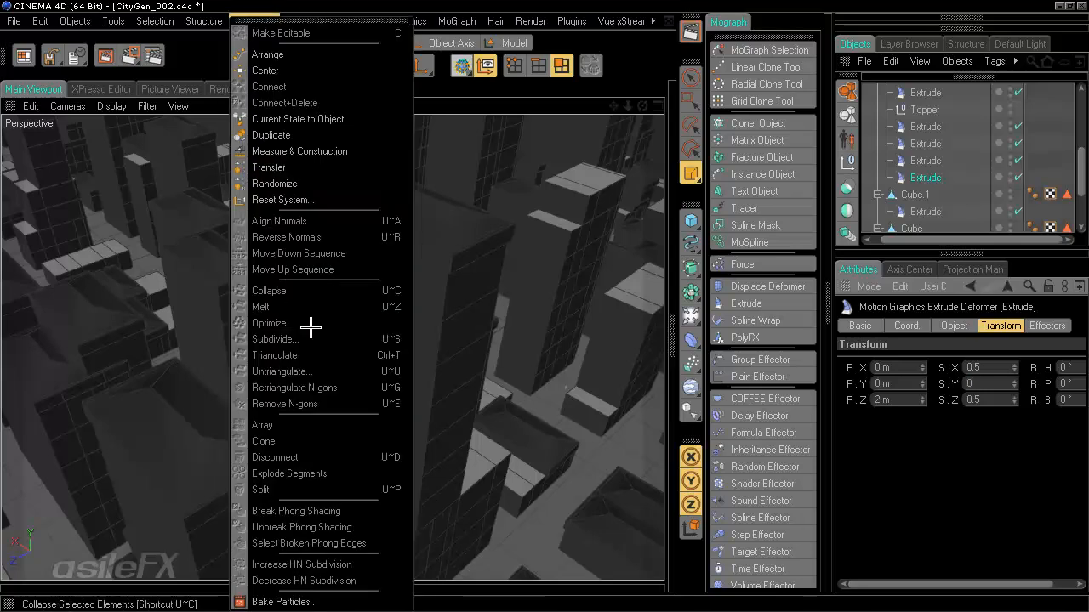
key(Escape)
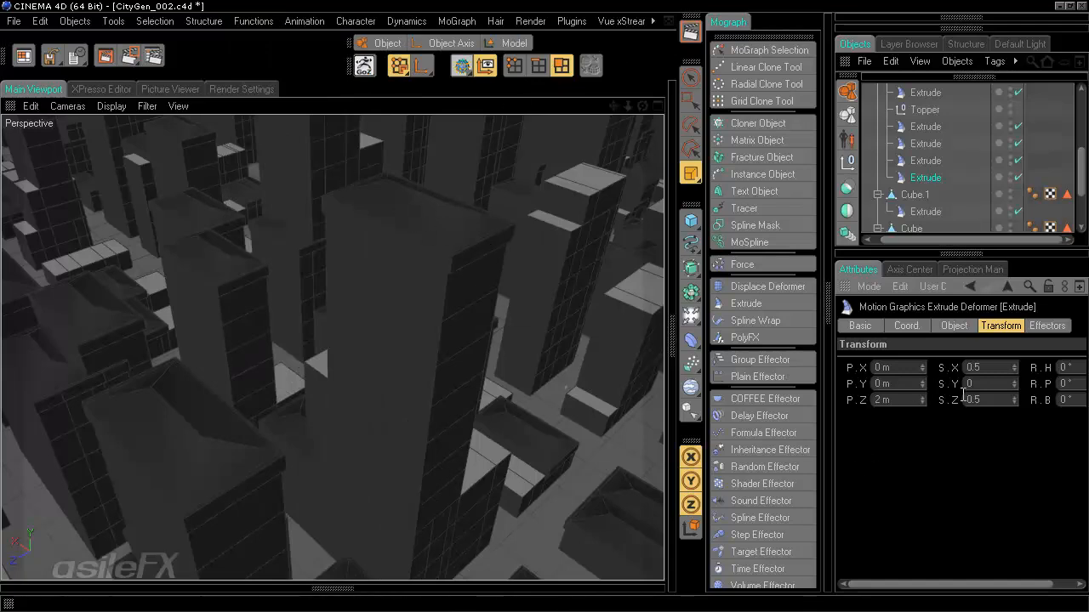
drag(980, 387, 920, 384)
text(.5)
key(Return)
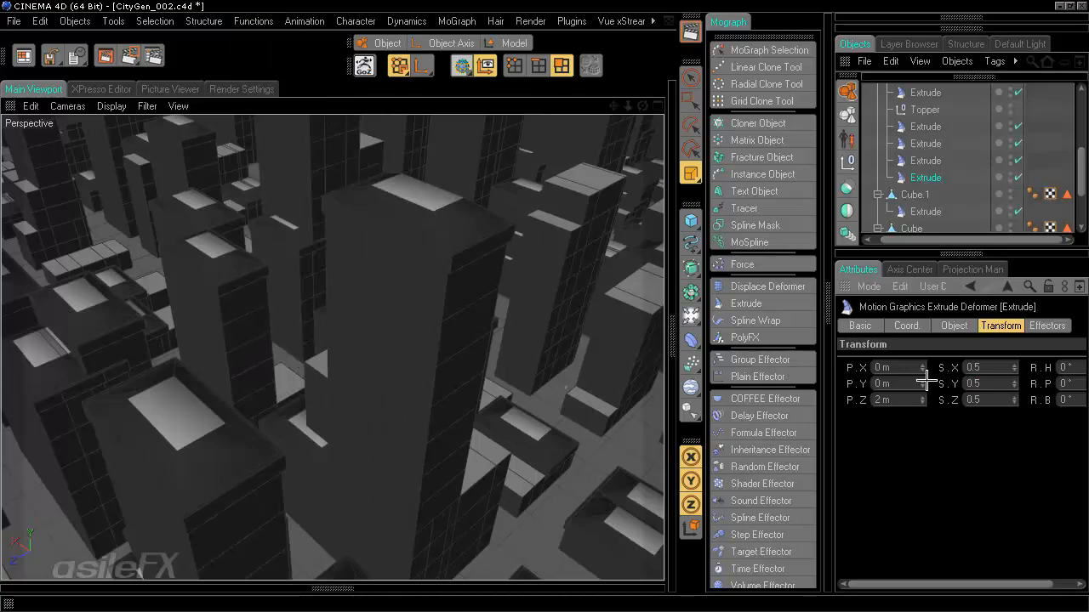
drag(991, 367, 900, 371)
text(0.98)
drag(989, 382, 717, 416)
text(0.980.98)
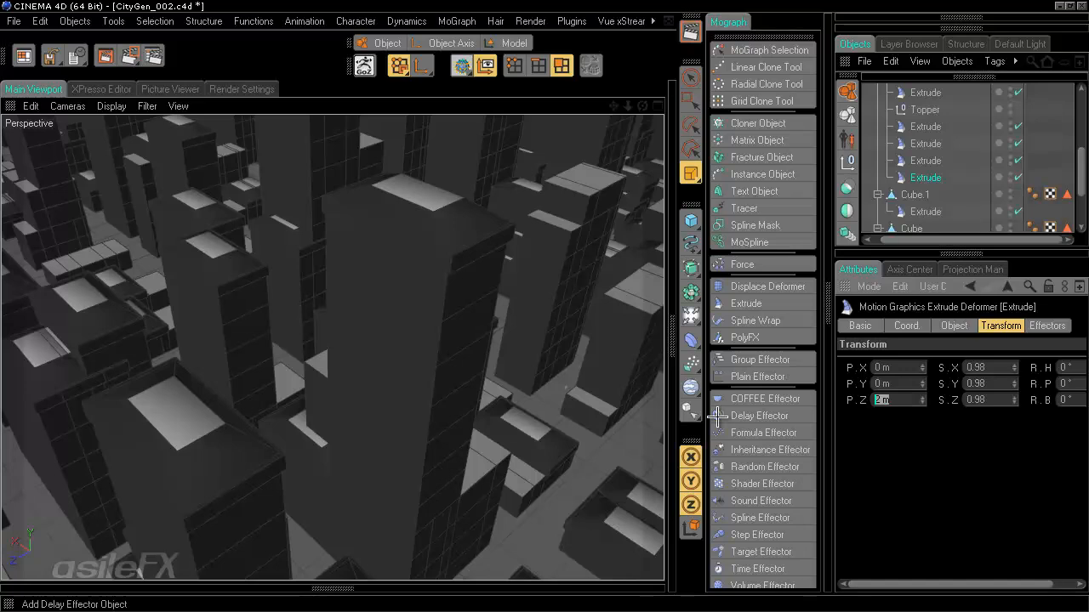
text(-0.5)
key(Return)
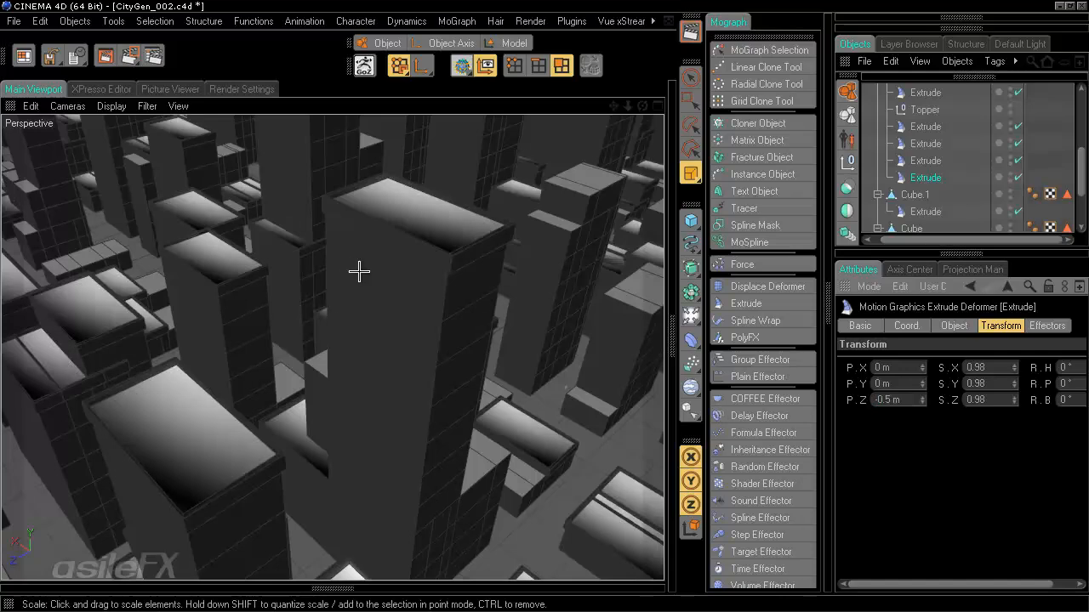
- Set the building Cube's Phong tag angle to 15°, then clear the selection
scroll(1020, 166, up, 3)
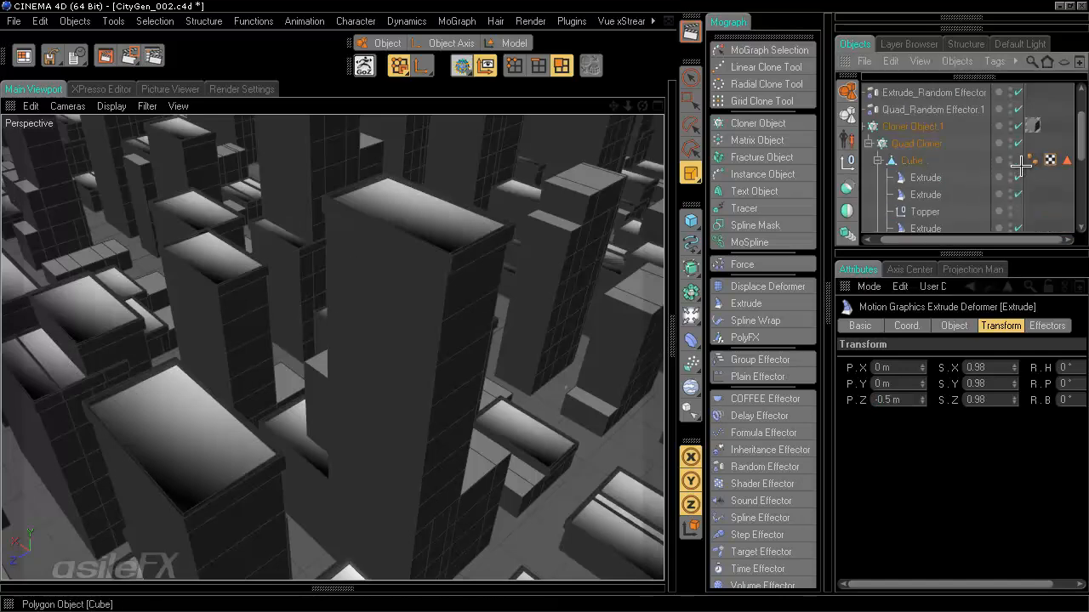
click(1031, 160)
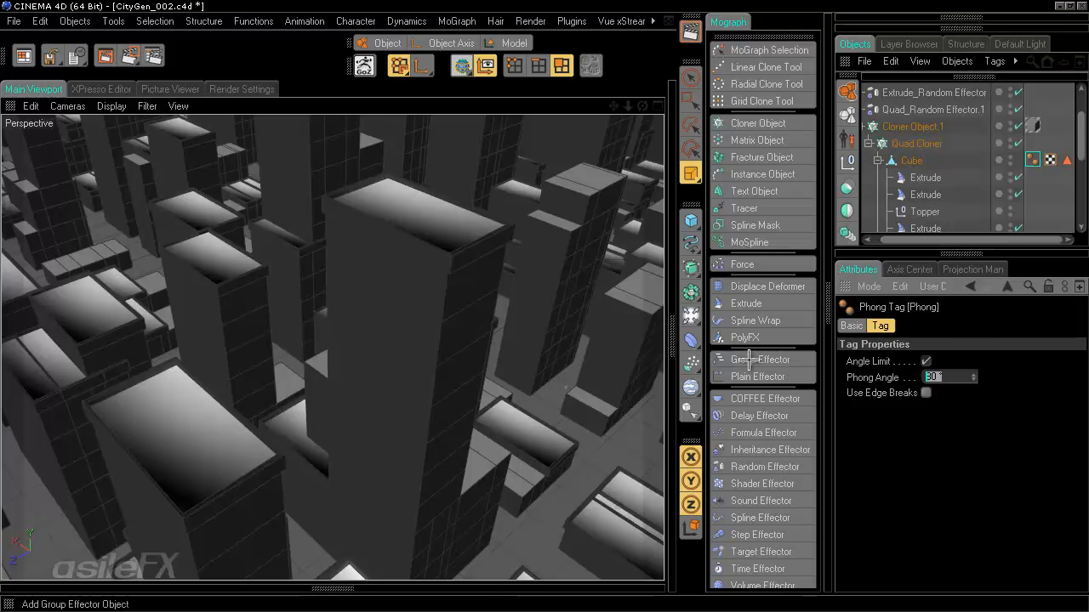
text(15)
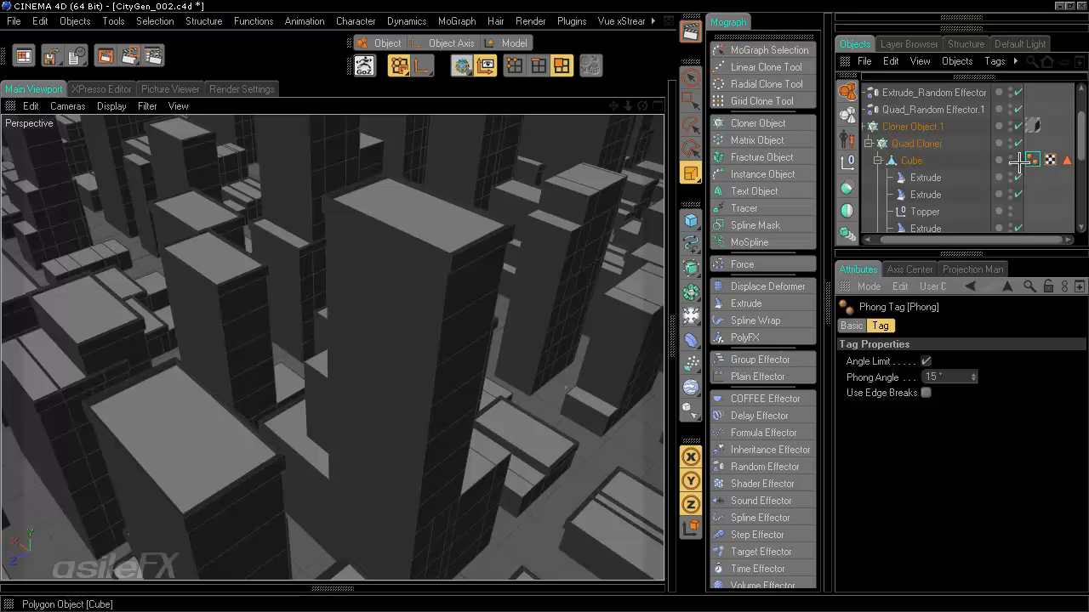
click(1049, 184)
scroll(1036, 158, up, 3)
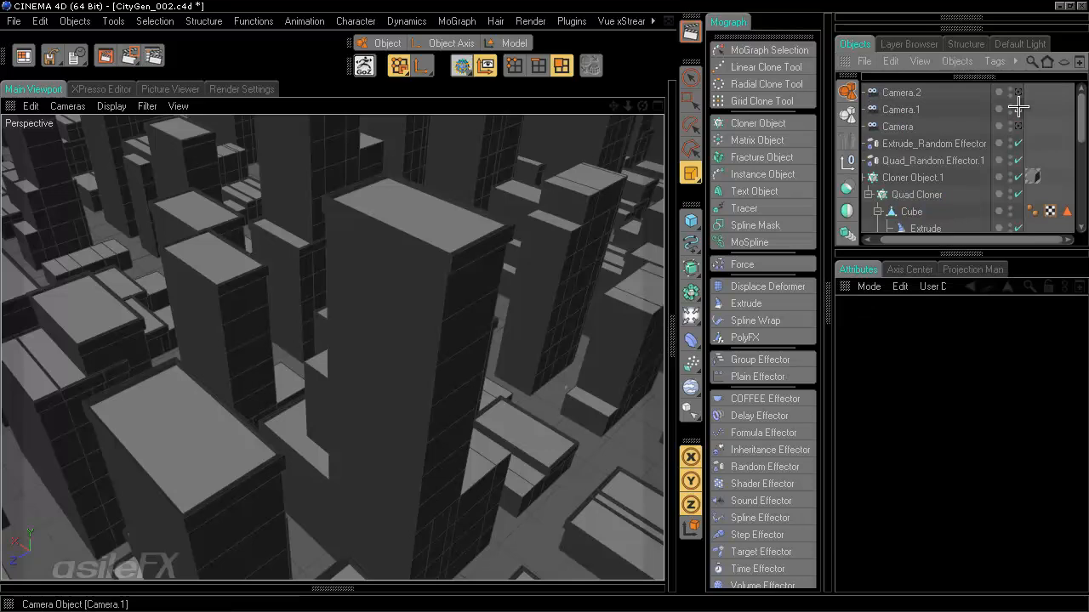
click(1018, 106)
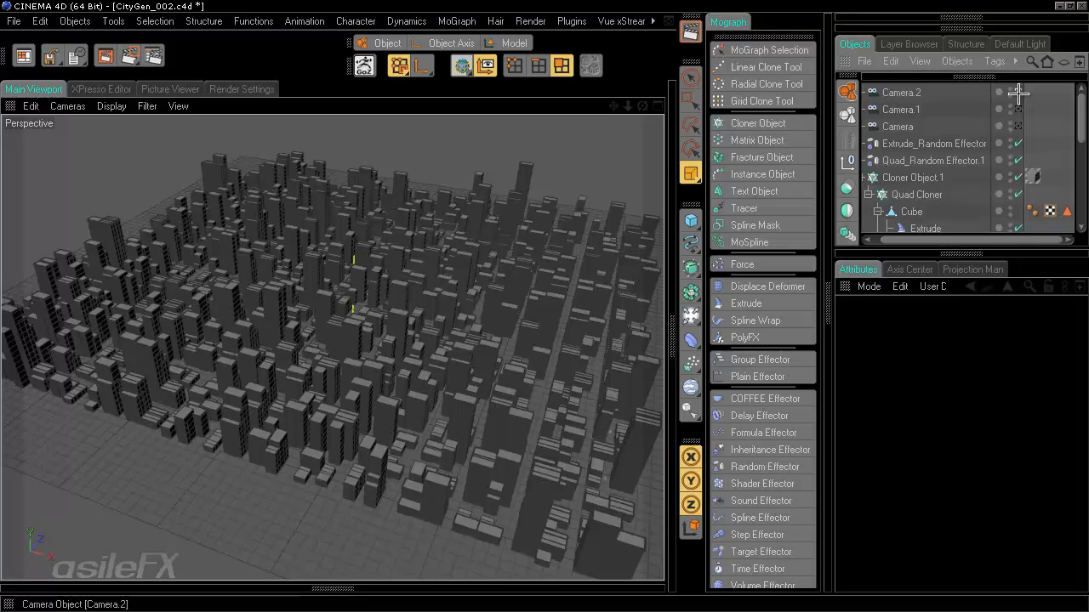
click(1018, 91)
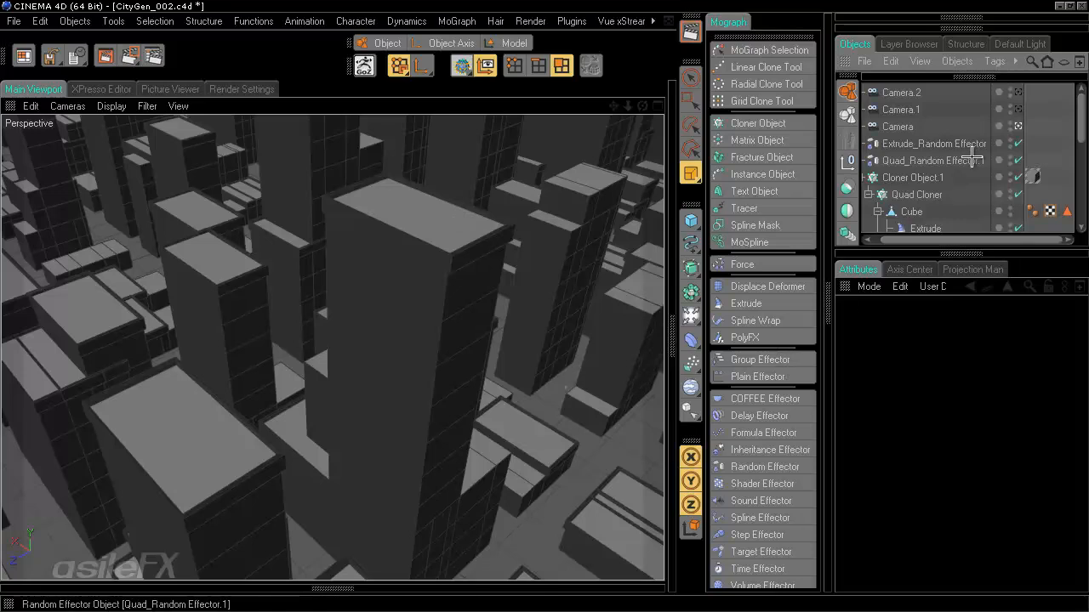
- Select an Extrude under Quad Cloner > Cube, toggle it off and on, and view its Effectors settings
scroll(972, 160, down, 3)
scroll(965, 174, down, 3)
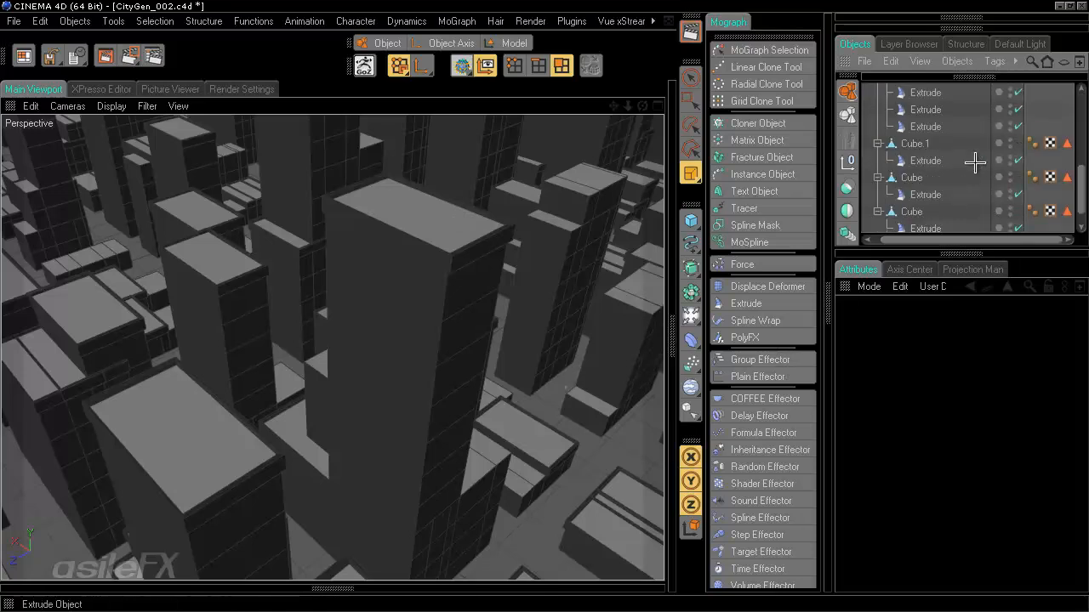
scroll(974, 162, up, 5)
click(928, 194)
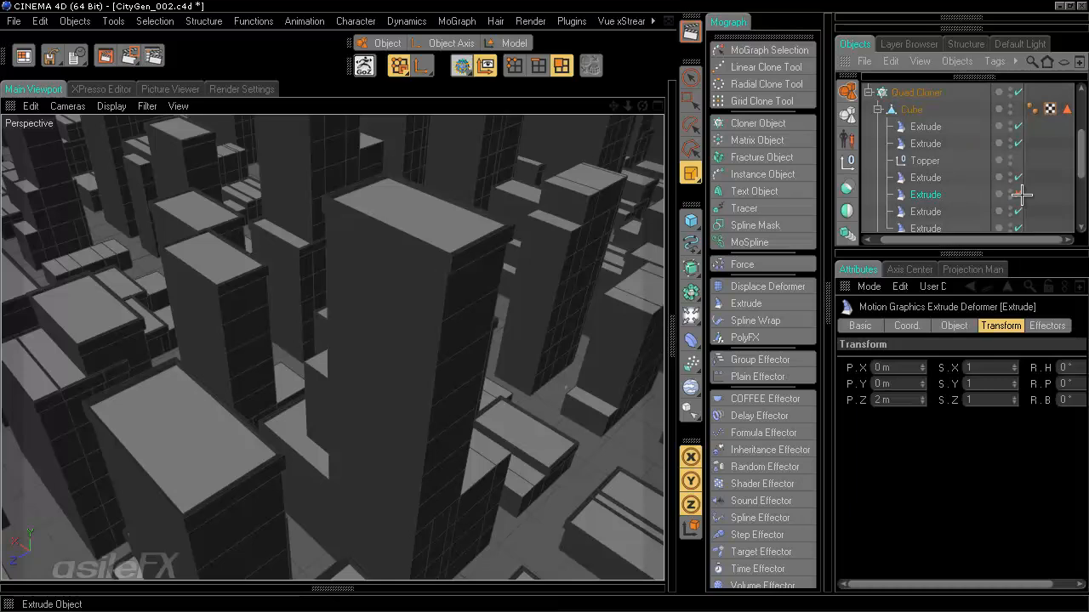
click(1020, 194)
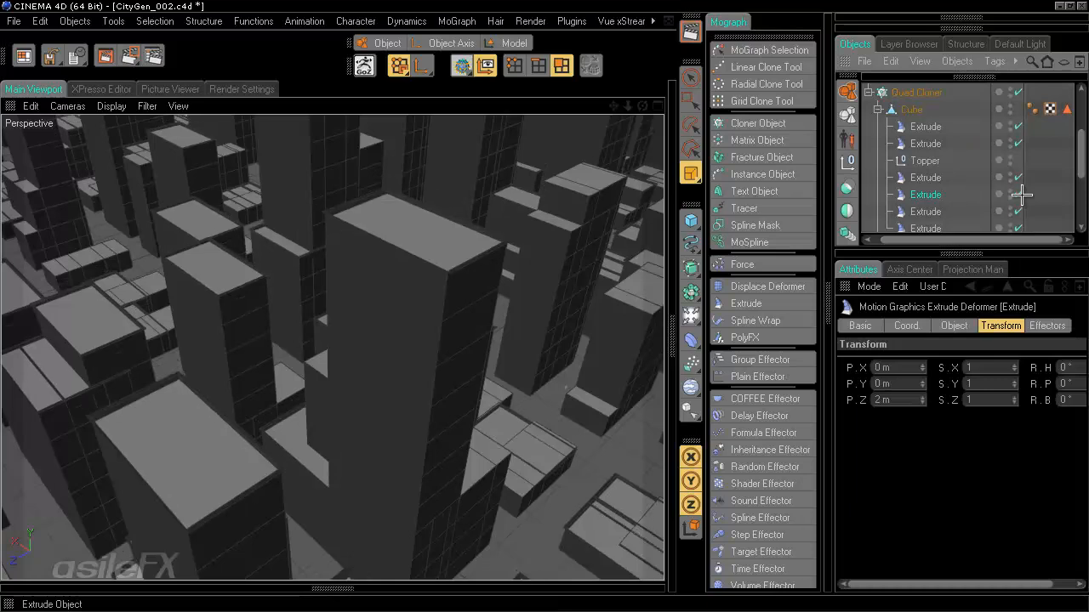
click(1020, 194)
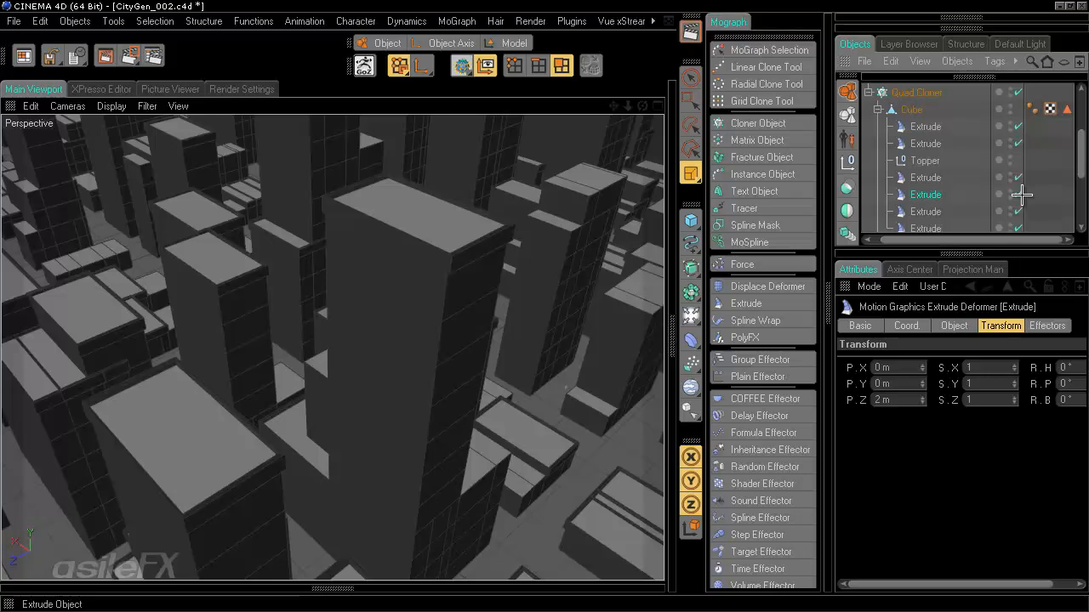
click(1046, 326)
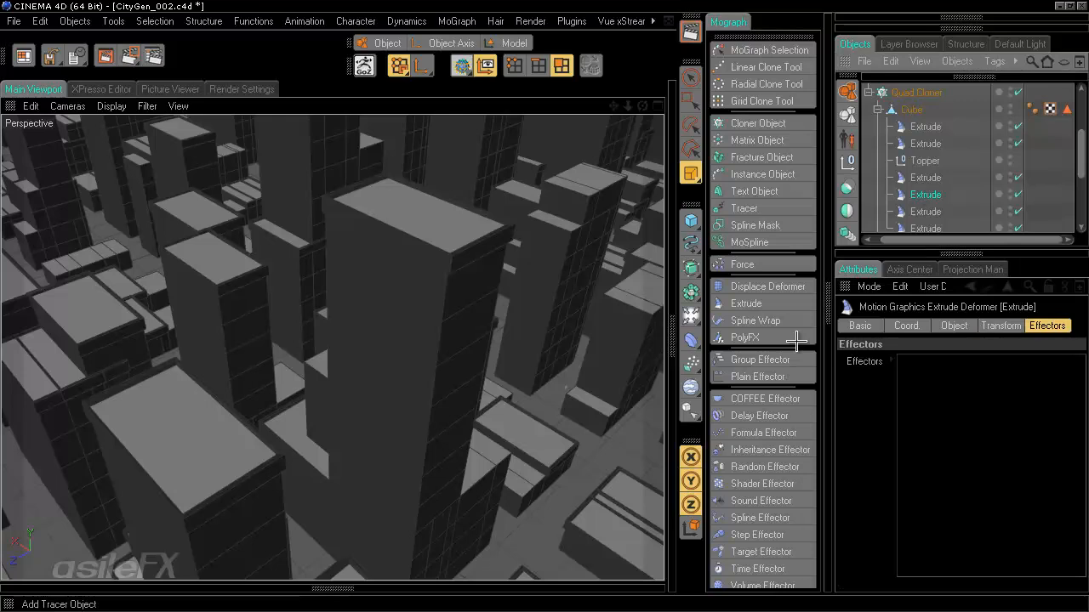
- Add a Random Effector with Position randomization on and zero X and Y offsets
click(765, 466)
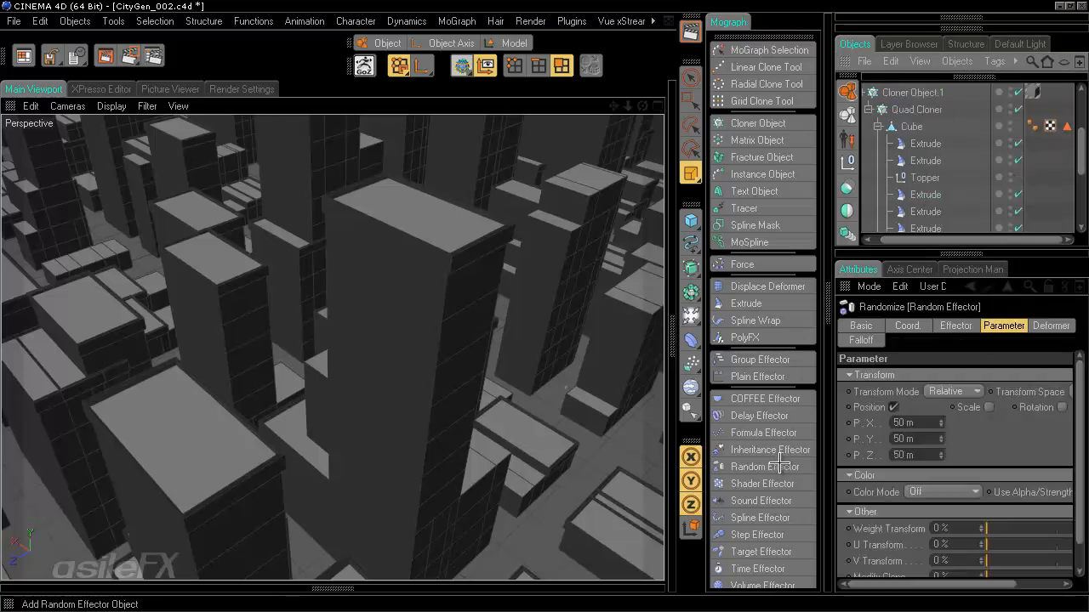
scroll(935, 205, up, 3)
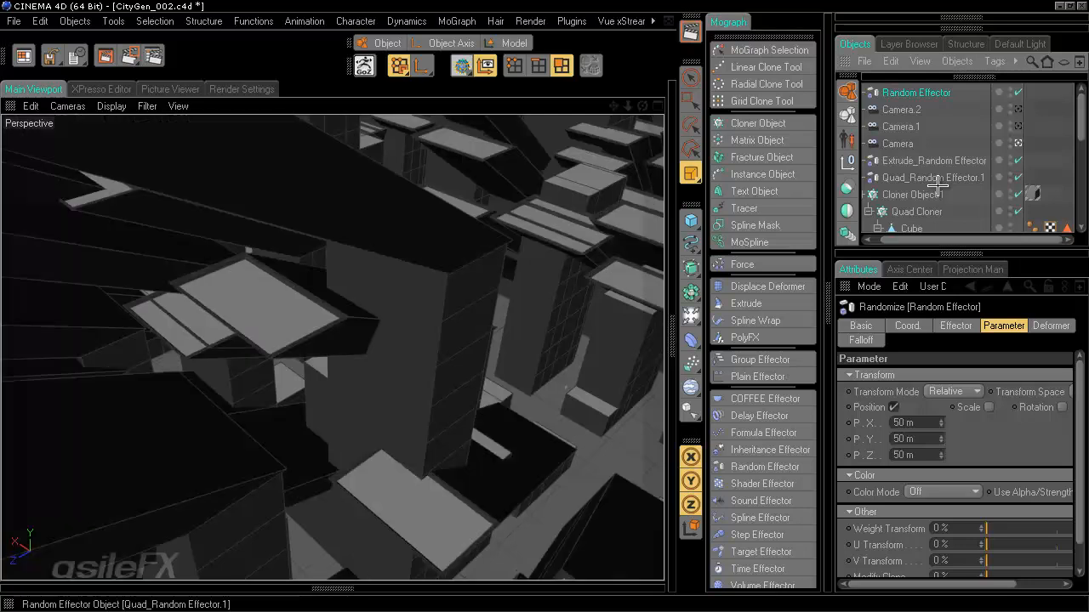
click(893, 407)
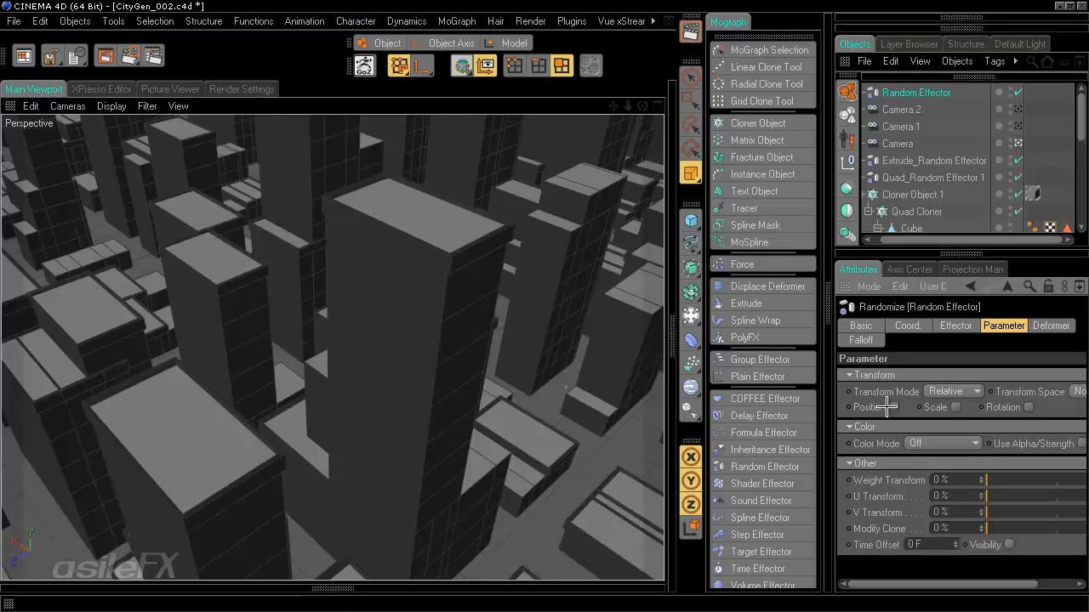
click(891, 407)
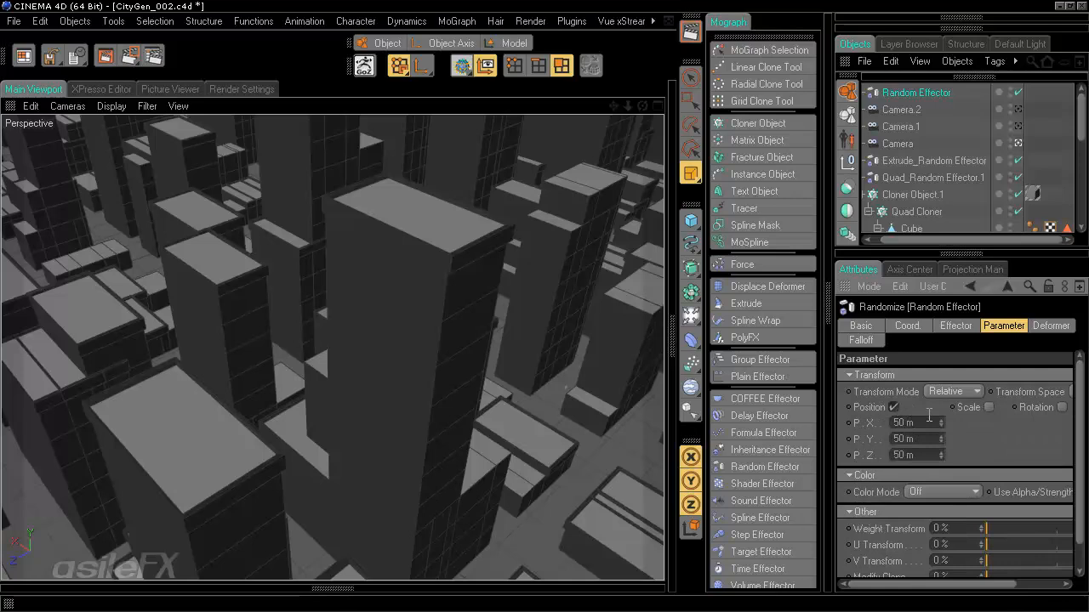
text(0)
key(Return)
drag(910, 439, 743, 440)
text(0)
key(Return)
- Set the Random Effector's Z position randomization to 1 m, then raise it to 2 m
drag(911, 455, 872, 455)
text(1)
key(Return)
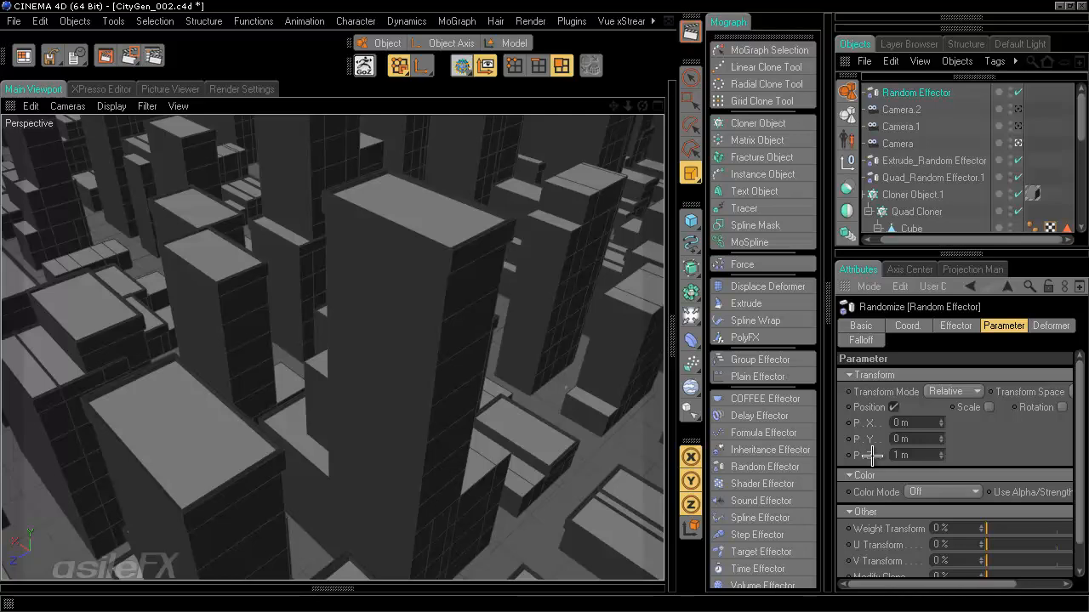
drag(910, 455, 857, 455)
text(2)
key(Return)
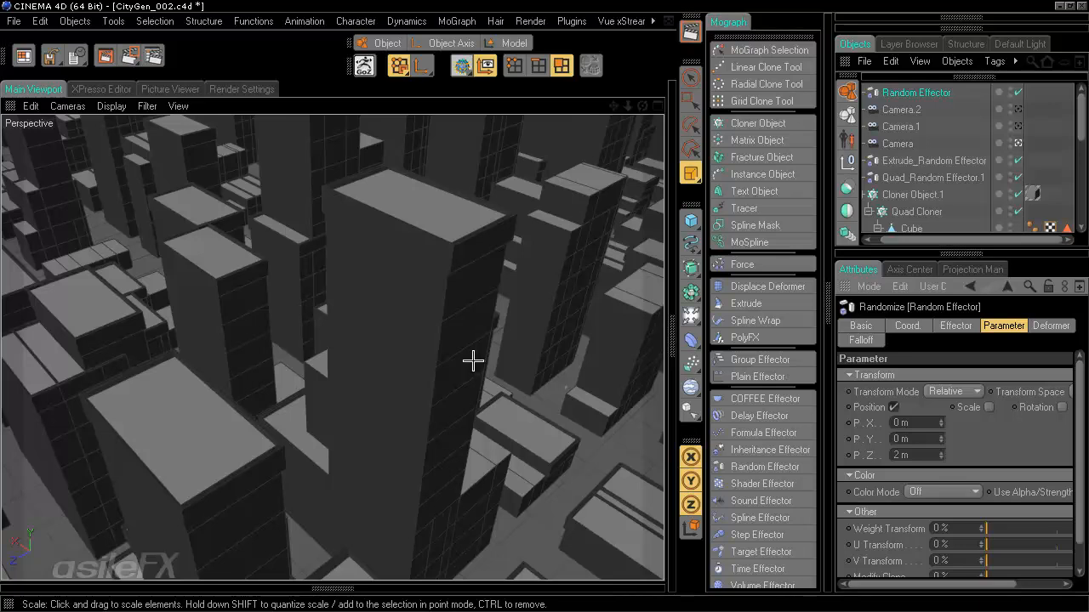
click(900, 455)
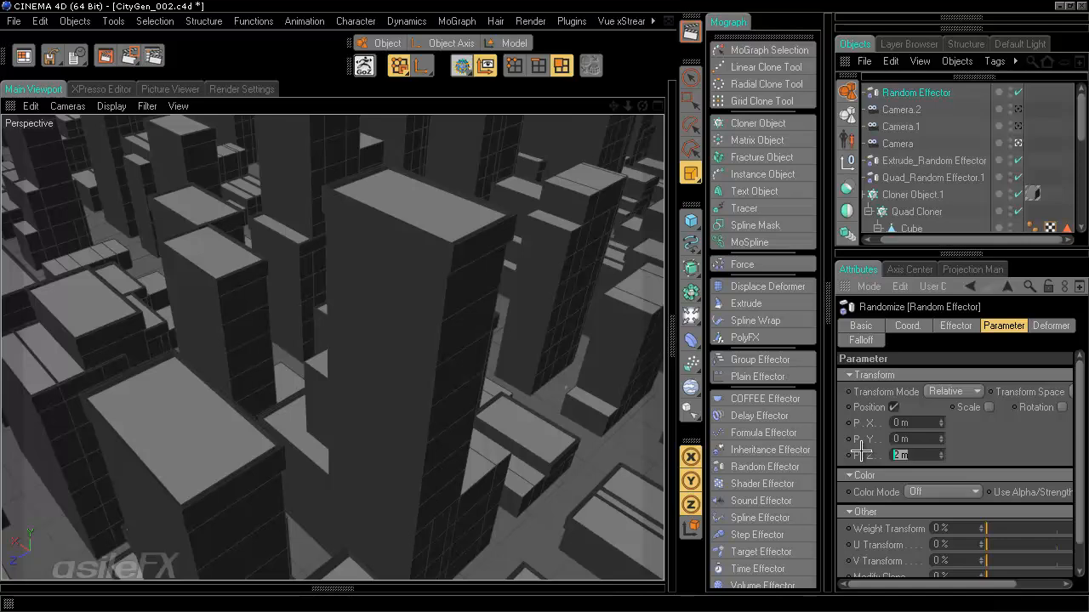
click(955, 324)
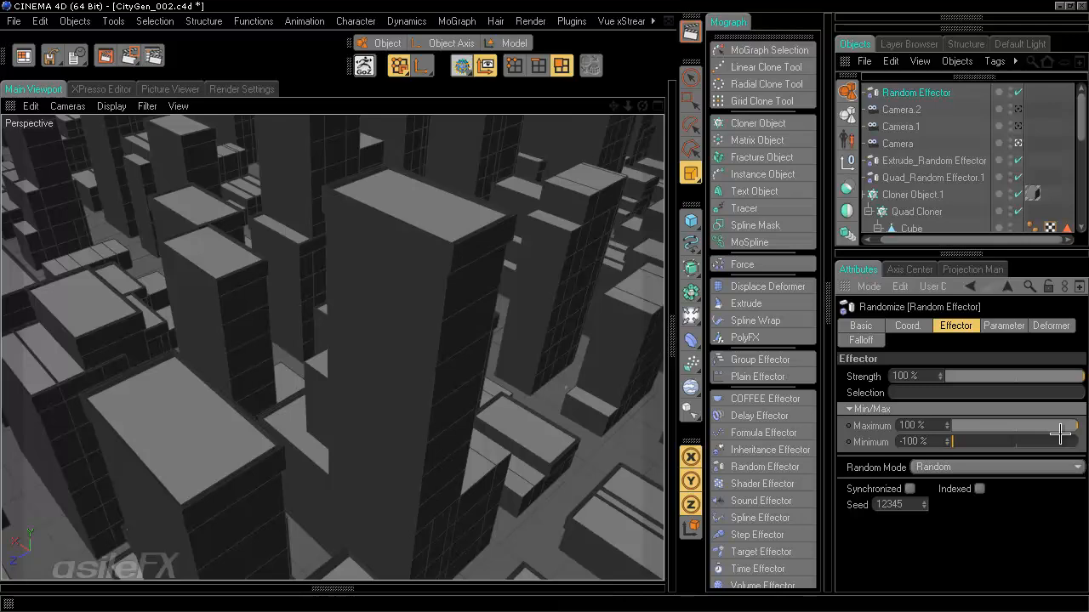
- Set the Random Effector's Minimum to 0% and recheck the Z position value
drag(938, 444, 873, 460)
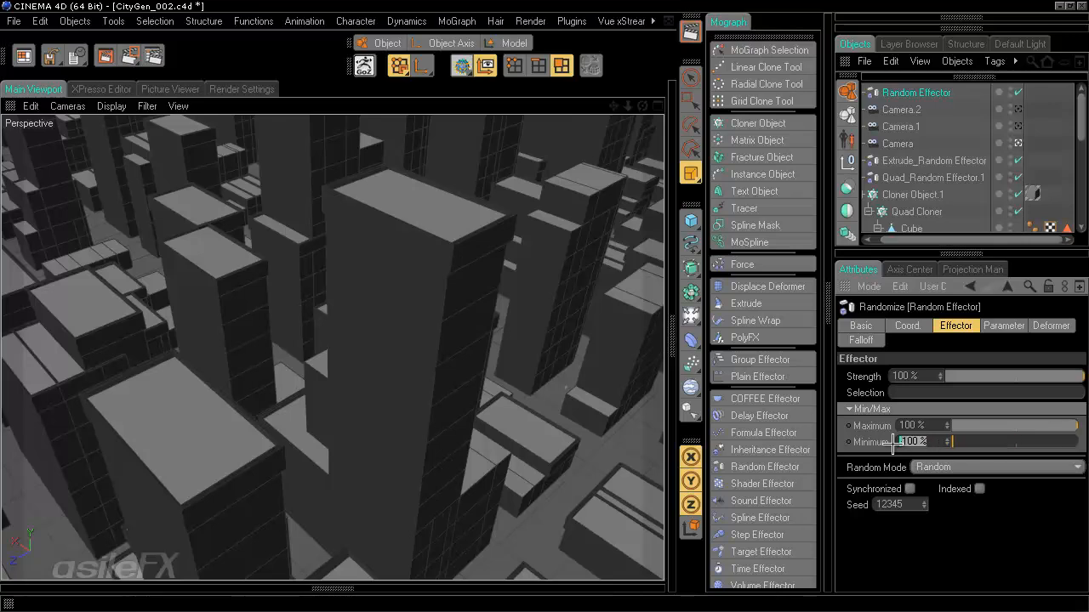
text(0)
key(Return)
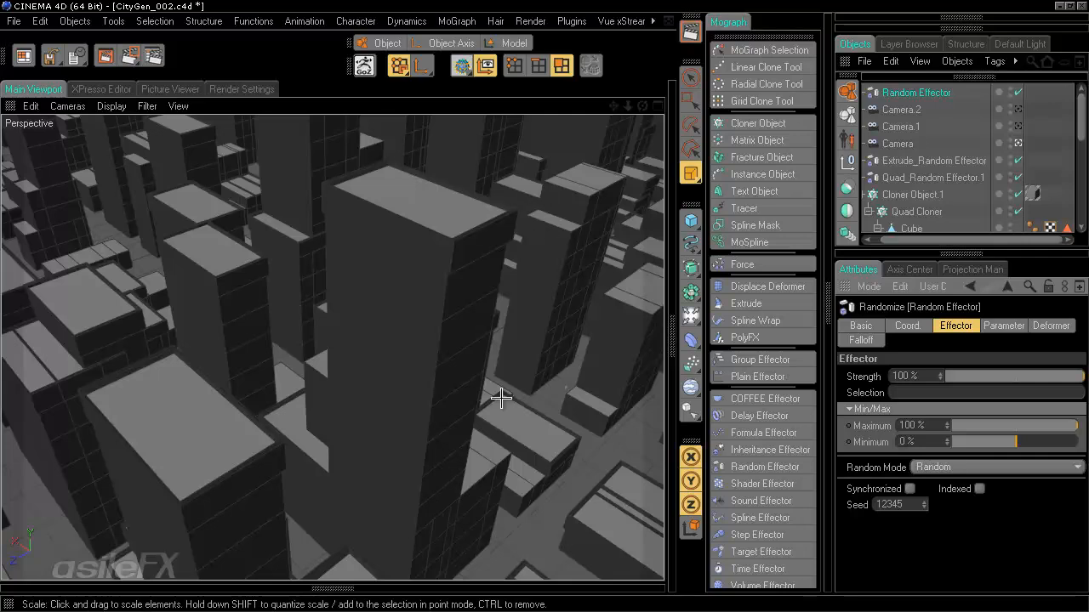
click(993, 326)
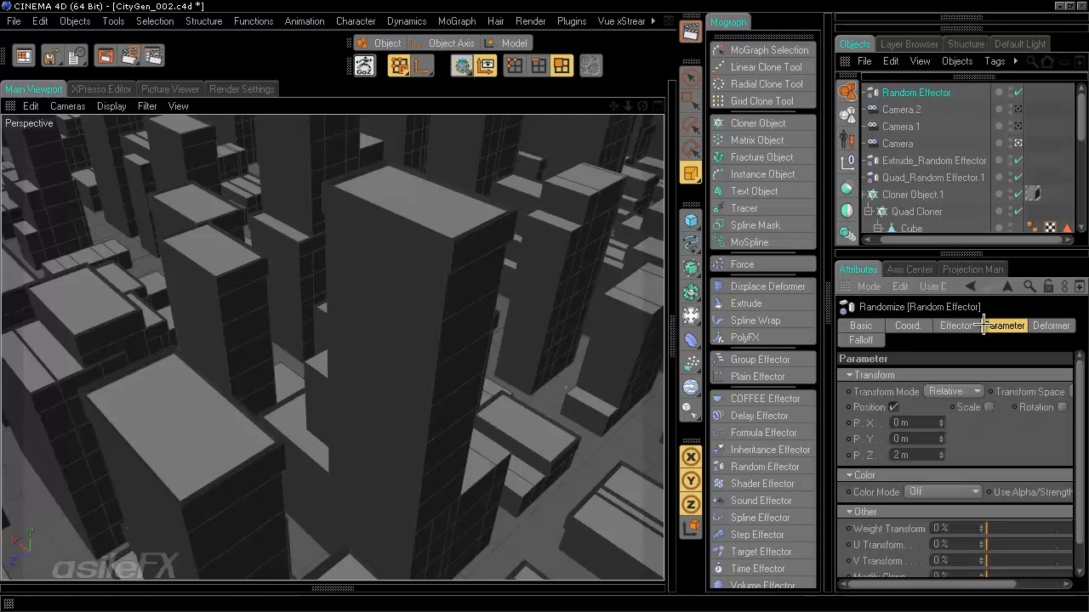
double_click(916, 455)
click(916, 453)
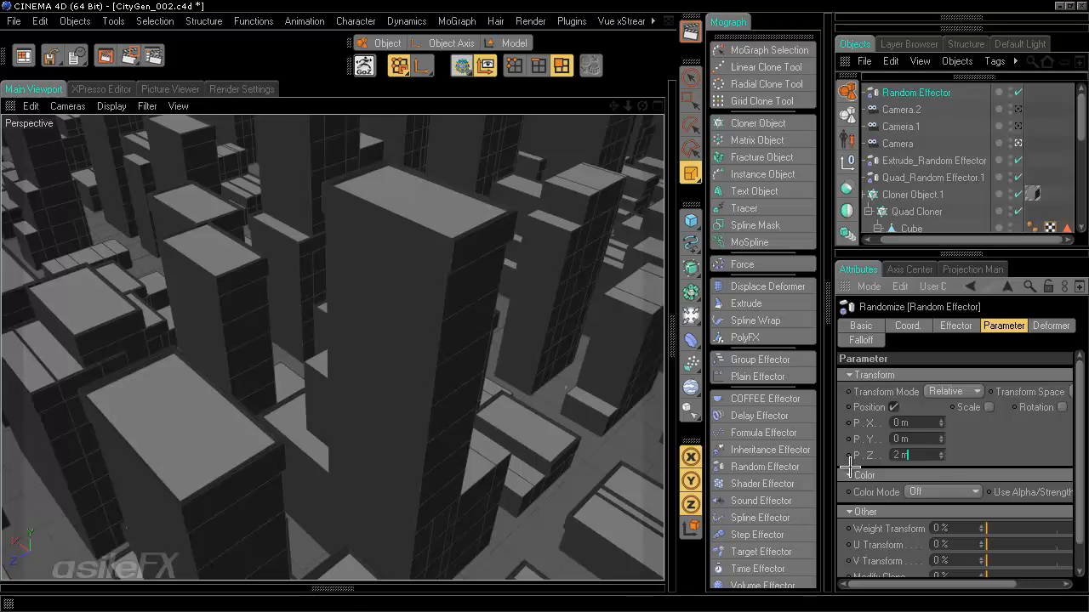
click(896, 459)
- Switch Random Mode to Noise with 0% Animation Speed and 25% Scale
click(952, 327)
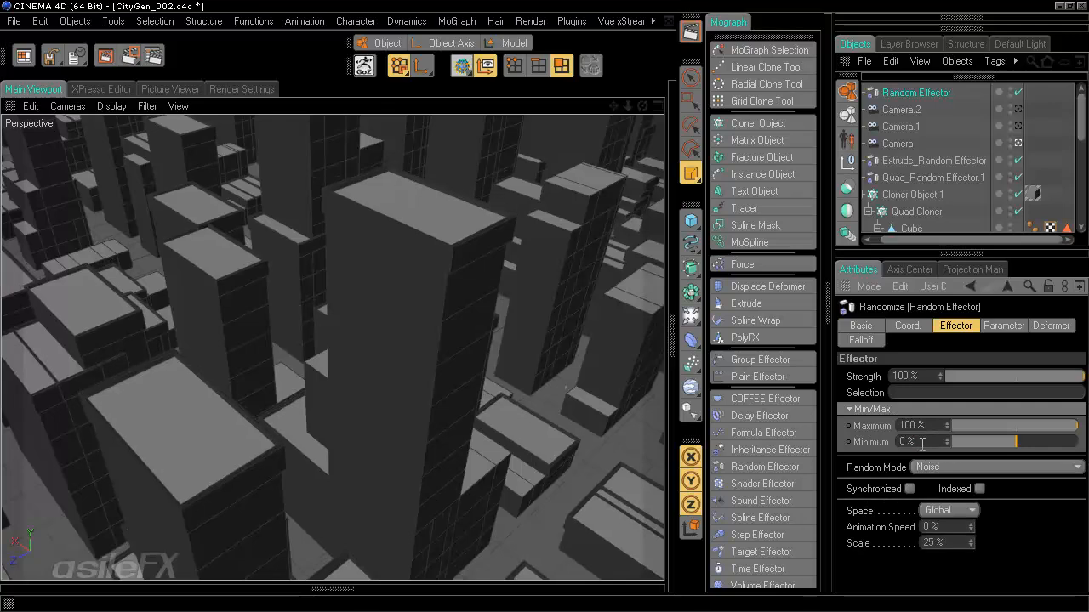
click(936, 527)
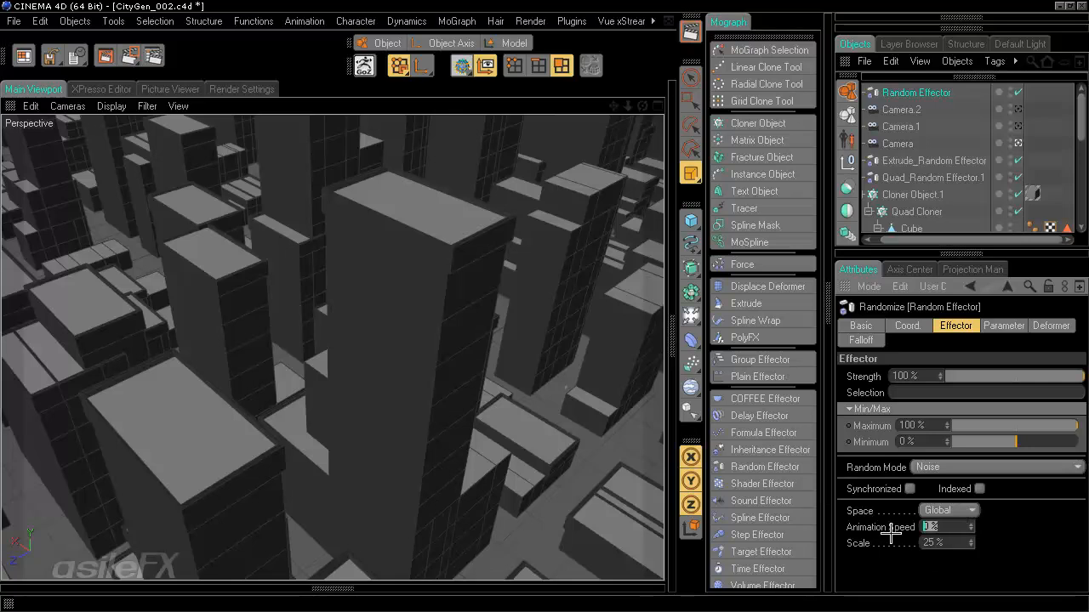
click(947, 543)
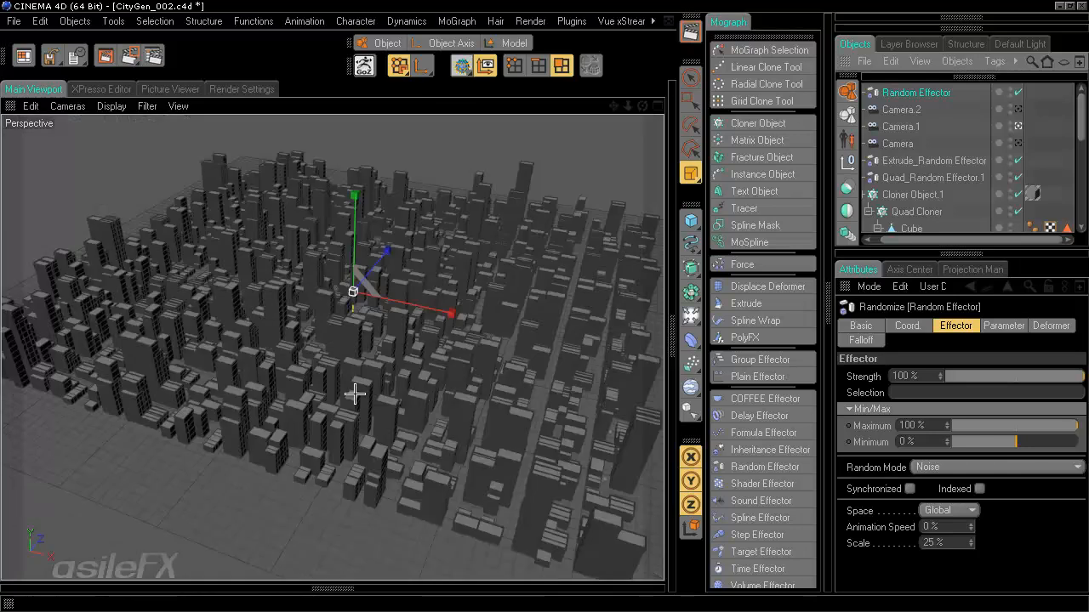
- Select the Topper null and the four Extrude steps under the first building Cube
key(t)
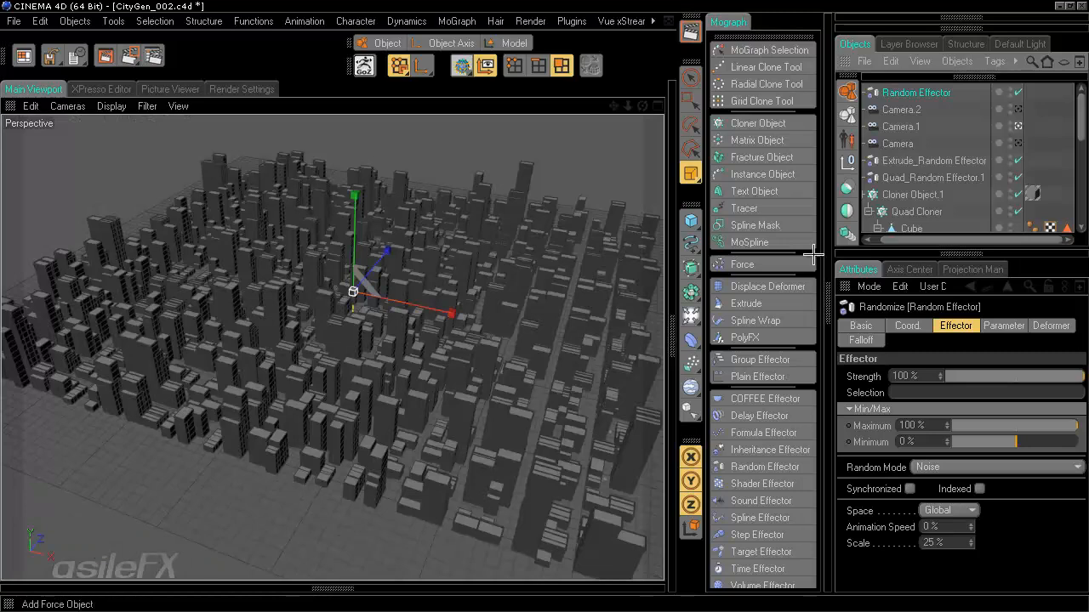
click(1069, 128)
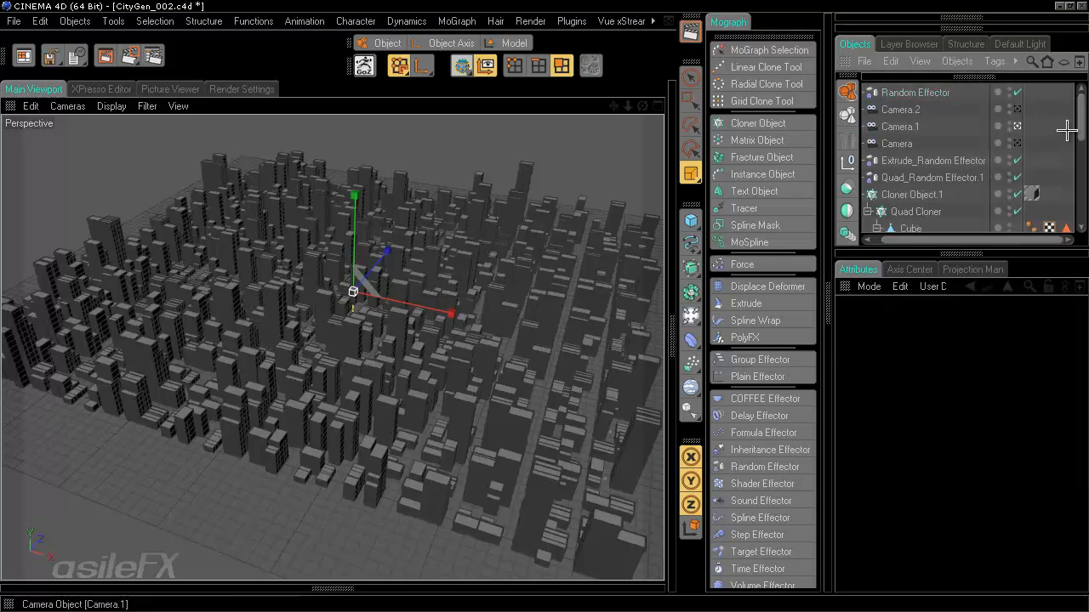
scroll(1070, 129, down, 3)
click(943, 176)
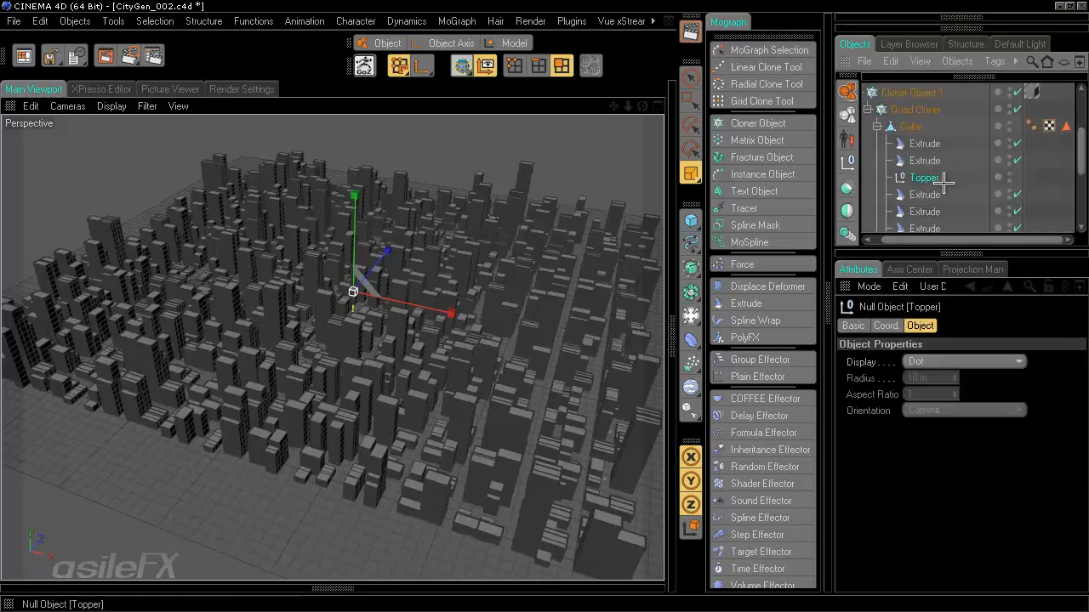
scroll(936, 145, down, 3)
scroll(1076, 174, up, 1)
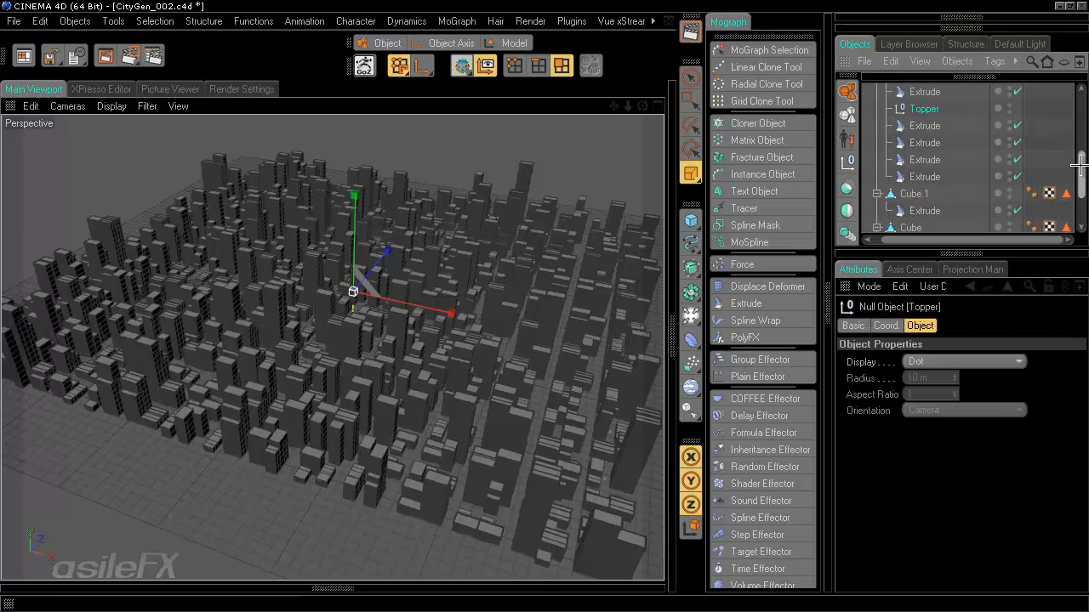
shift+click(915, 176)
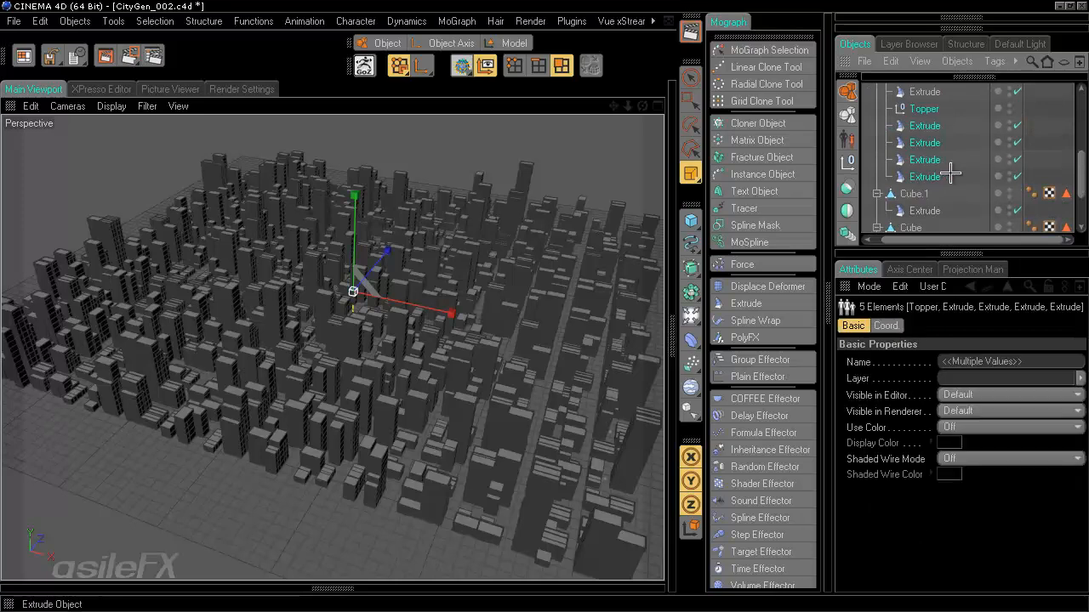
- Paste the copied Topper and Extrudes at Cube.1's Extrude and move them inside Cube.1
scroll(951, 173, down, 2)
click(931, 140)
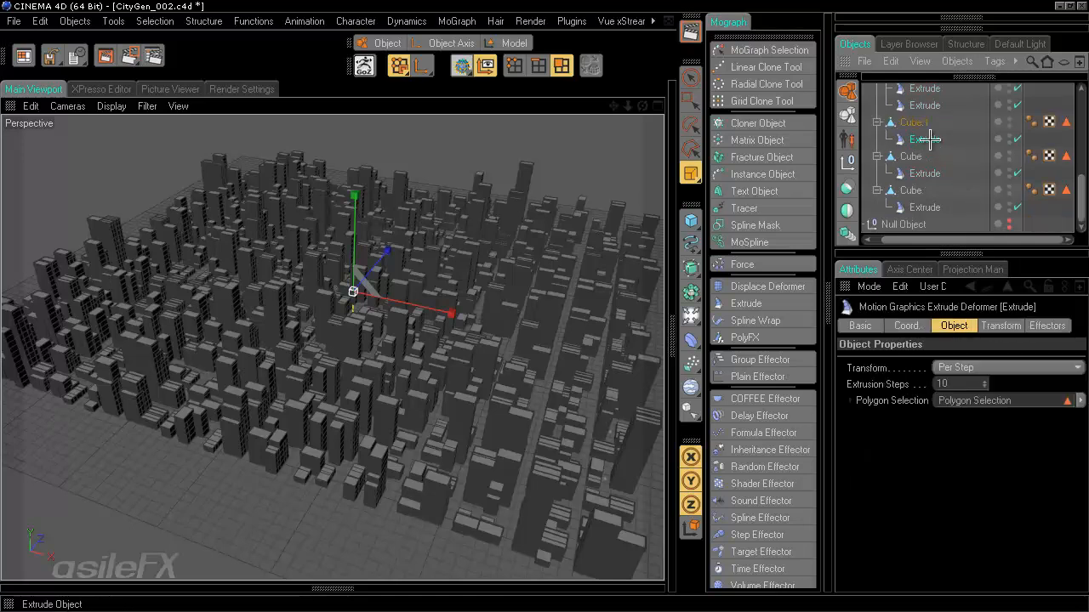
key(ctrl+v)
scroll(941, 173, up, 6)
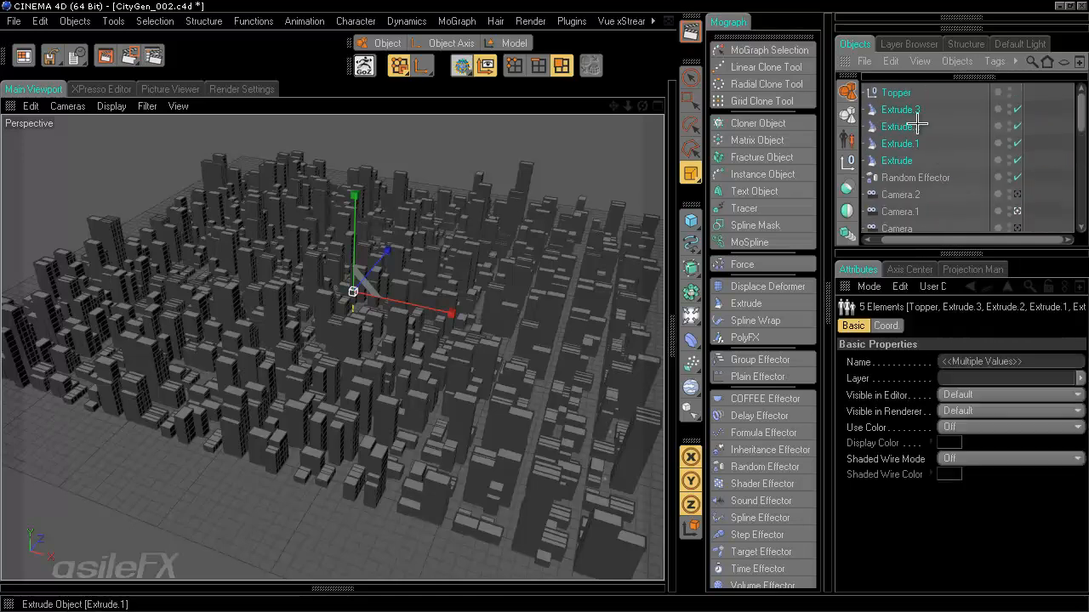
drag(903, 98, 925, 160)
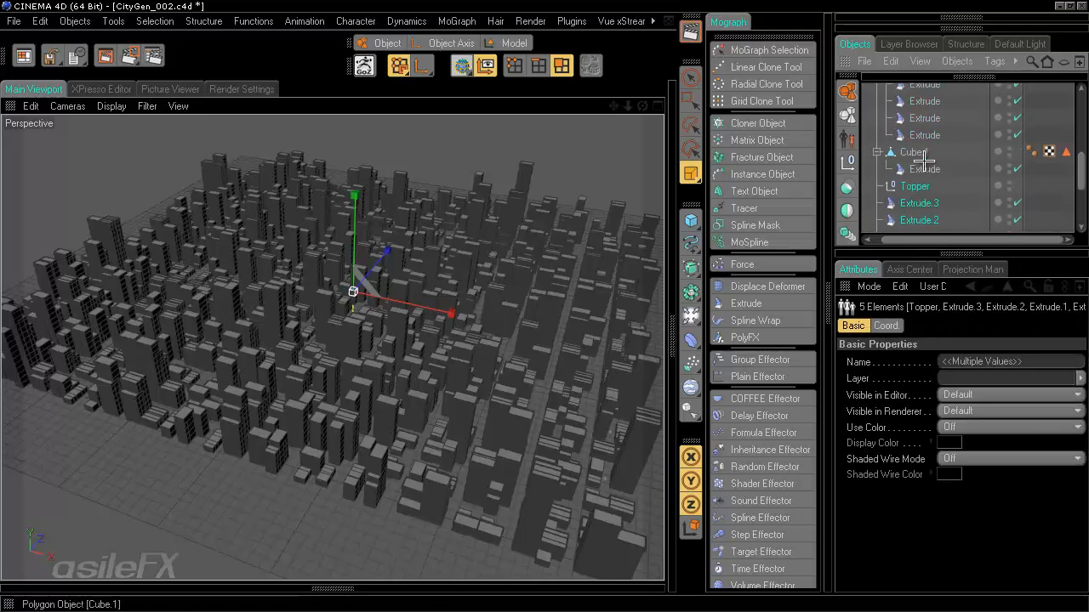
drag(918, 189, 939, 170)
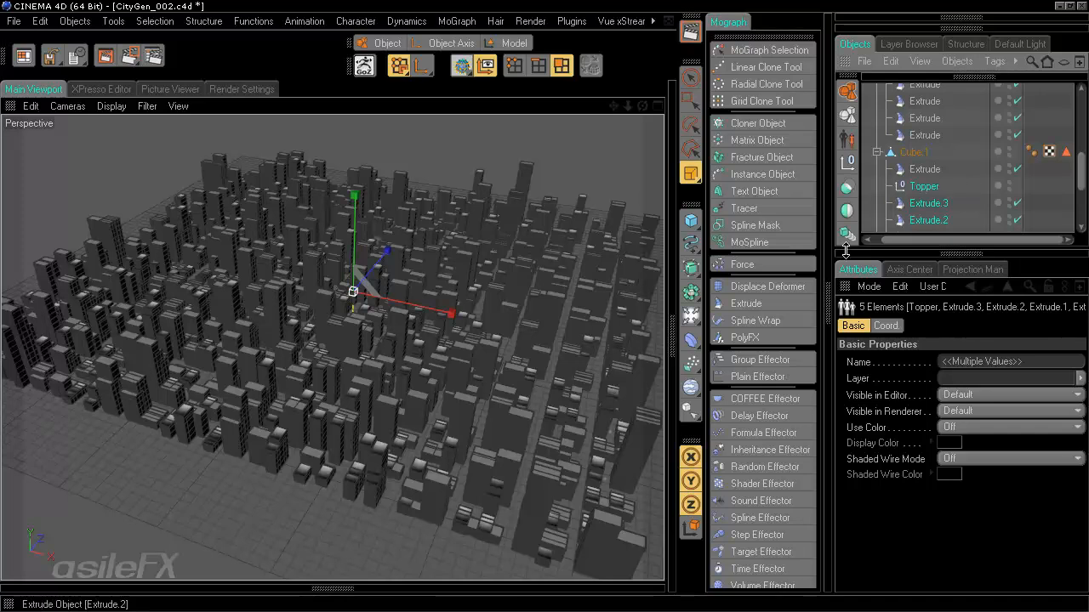
- Assign Cube.1's Polygon Selection tag to the four copied Extrude deformers
click(933, 202)
scroll(933, 202, down, 3)
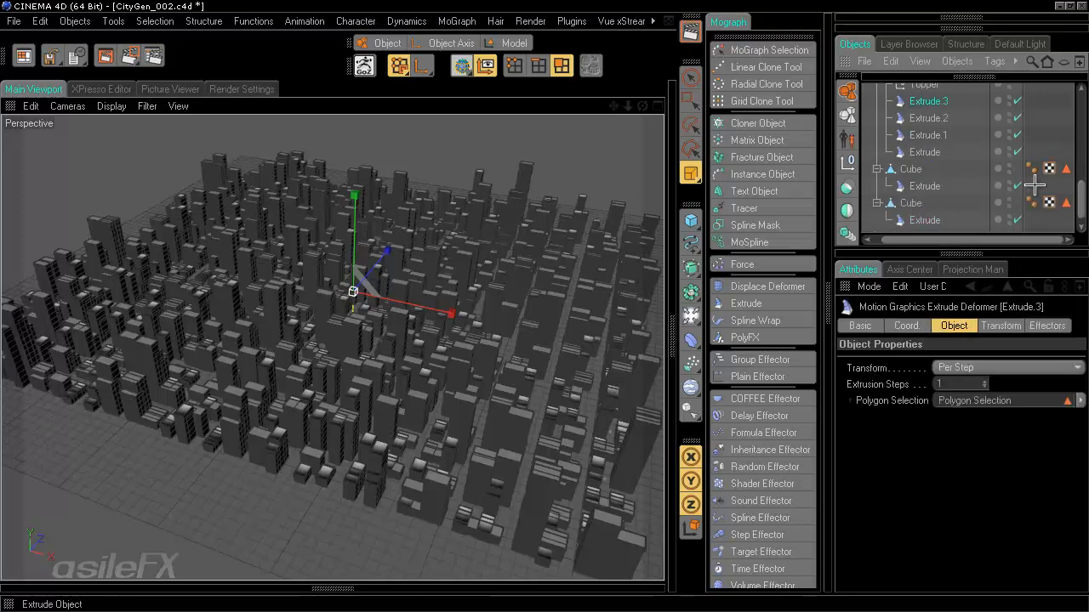
scroll(1080, 203, up, 2)
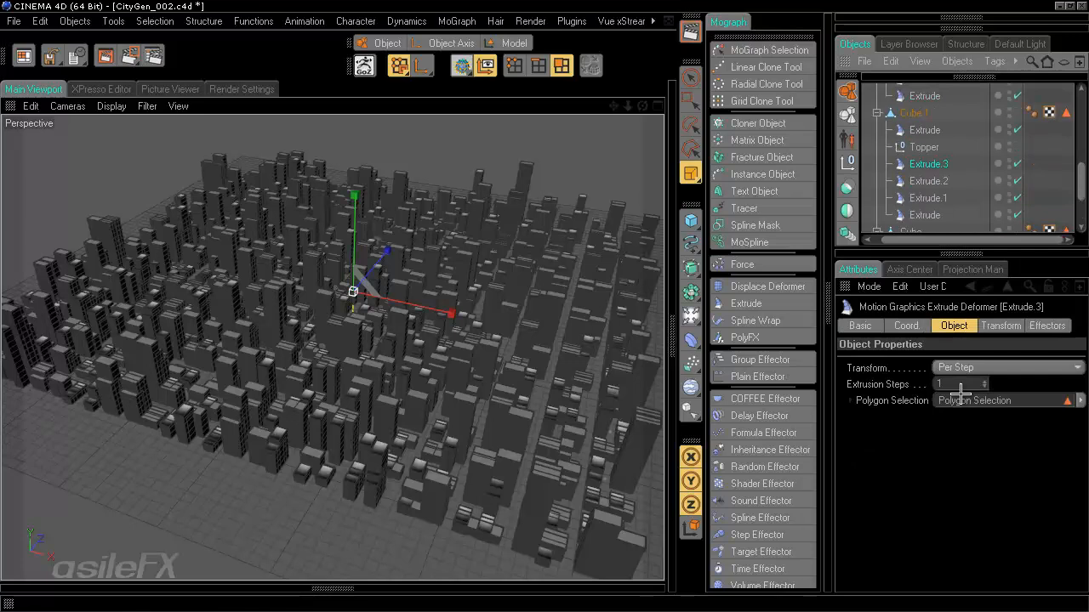
shift+click(927, 215)
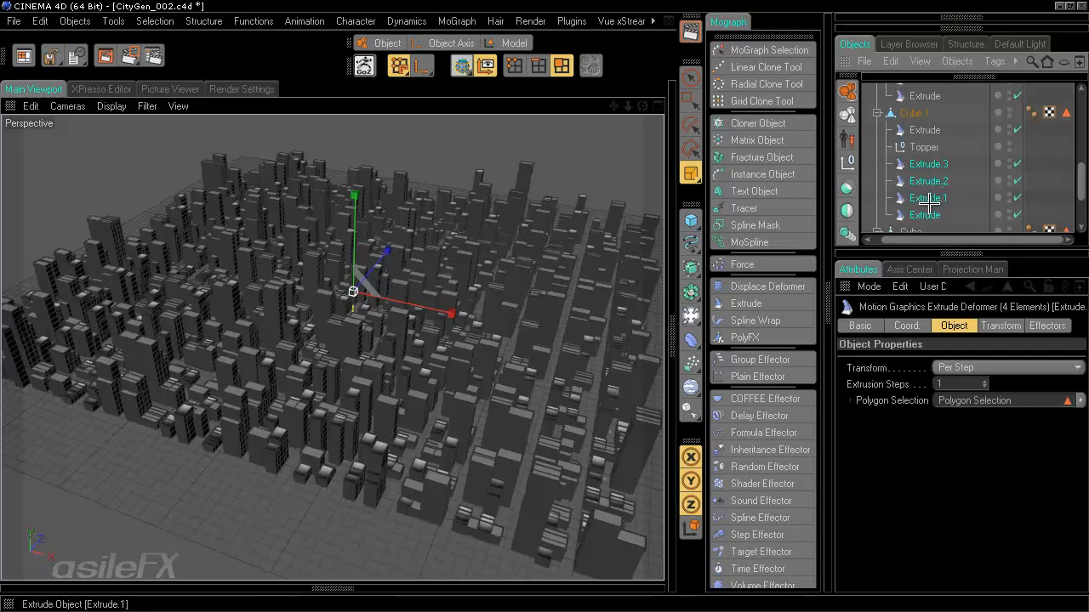
drag(1065, 113, 1010, 402)
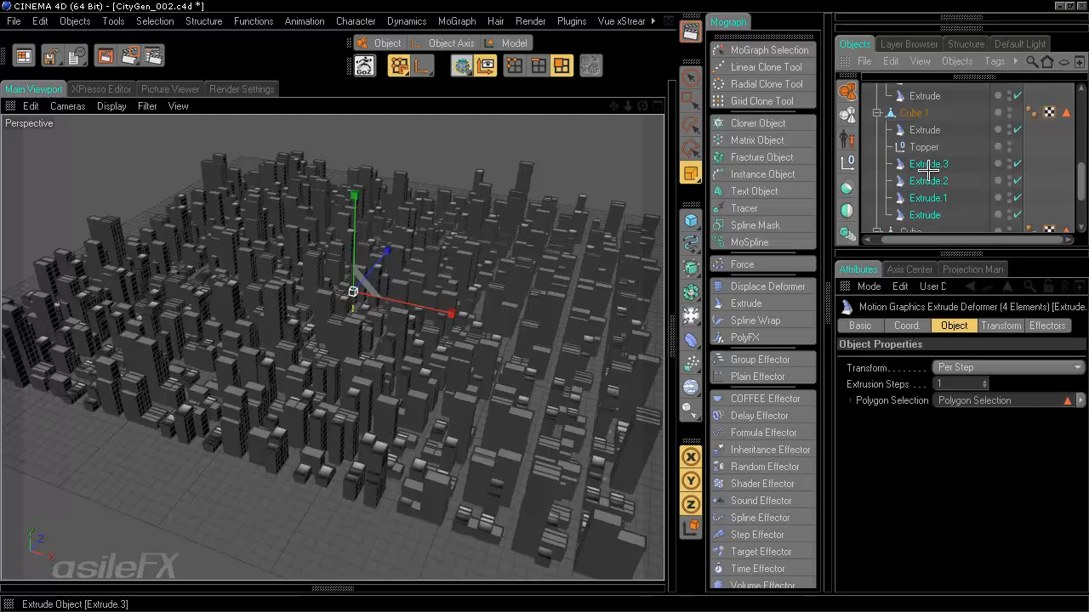
click(932, 213)
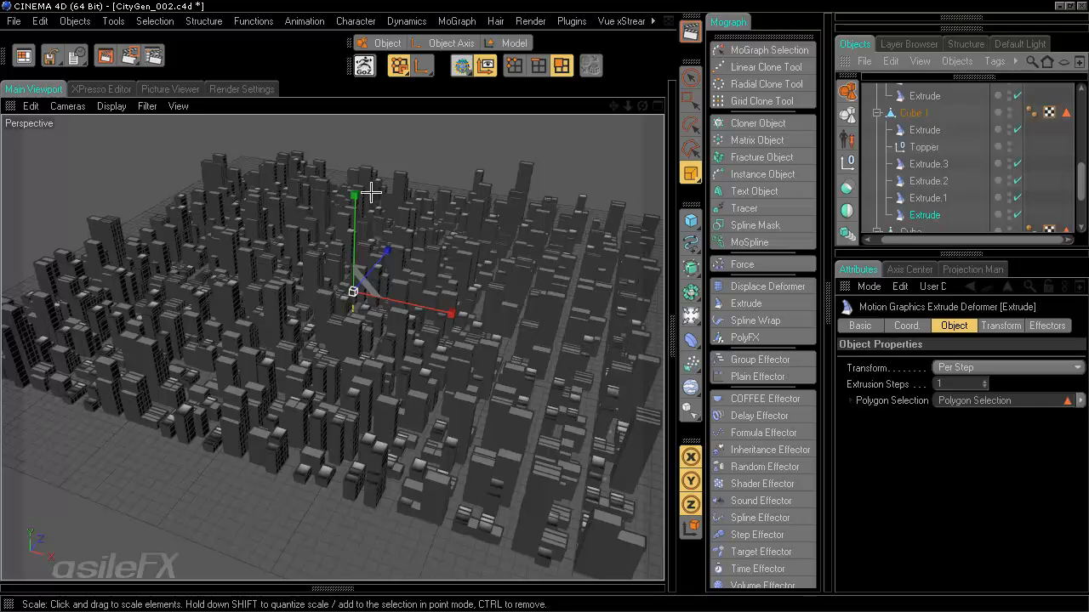
scroll(1014, 151, up, 5)
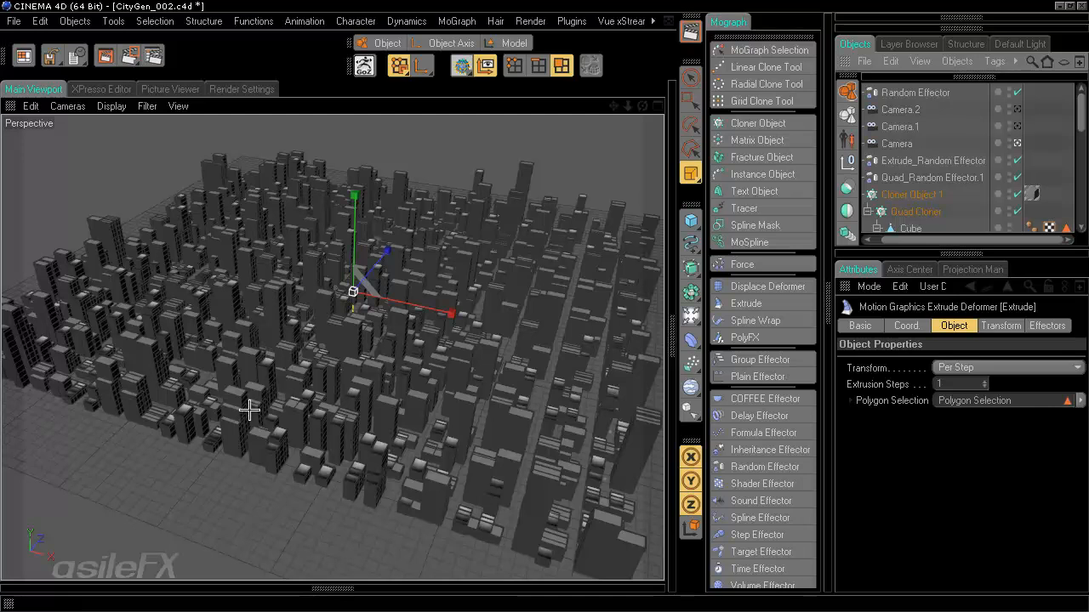
key(ctrl+shift+z)
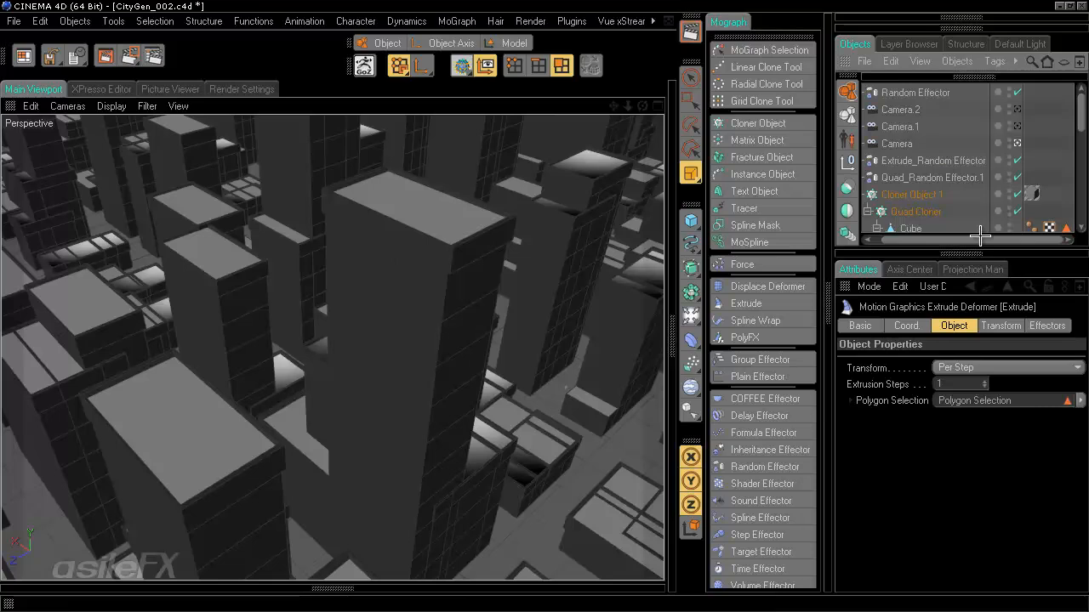
- Select Cube.1's Phong tag and try Phong Angles of 15° and then 18°
drag(980, 239, 948, 241)
drag(1079, 114, 1081, 124)
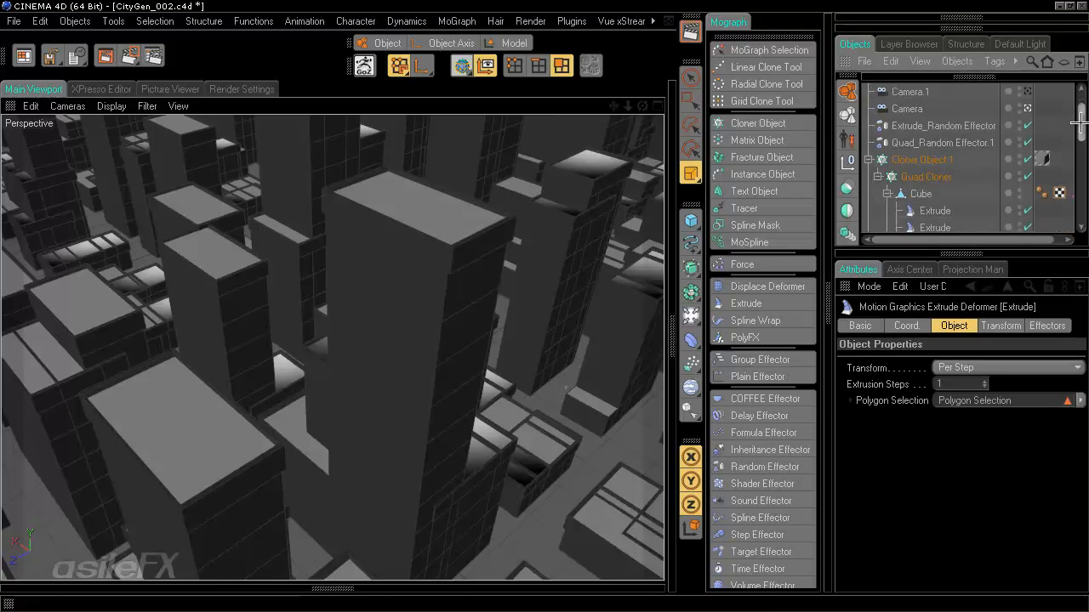
click(927, 176)
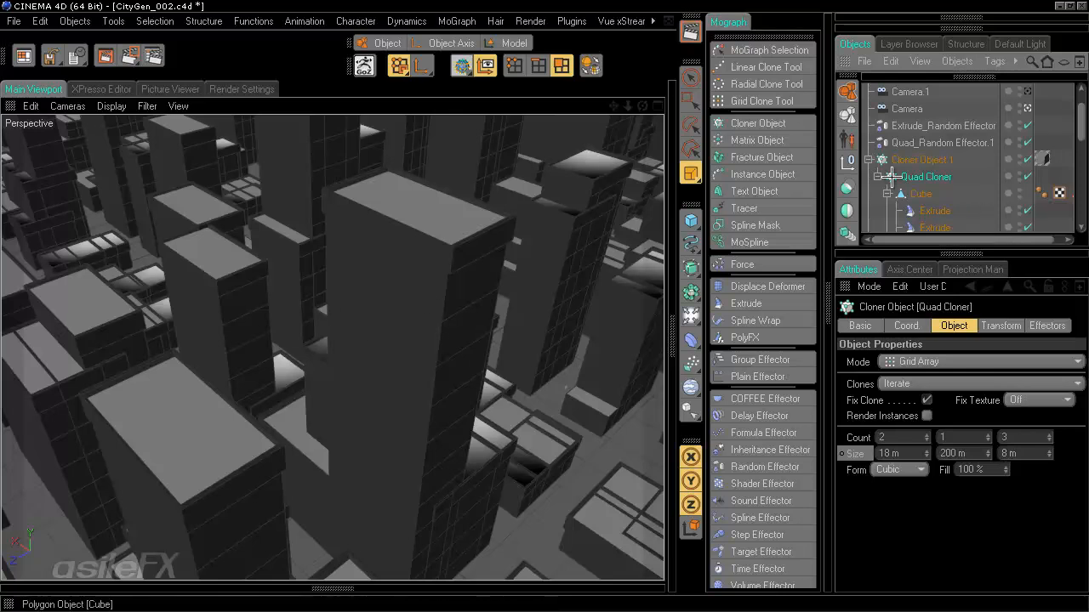
scroll(873, 186, down, 5)
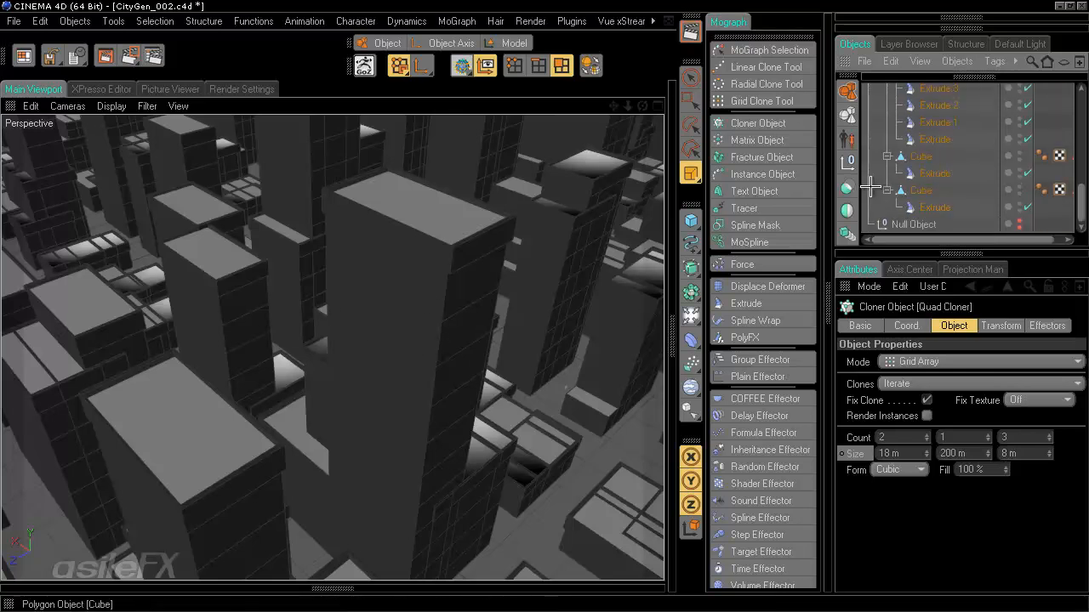
click(1041, 139)
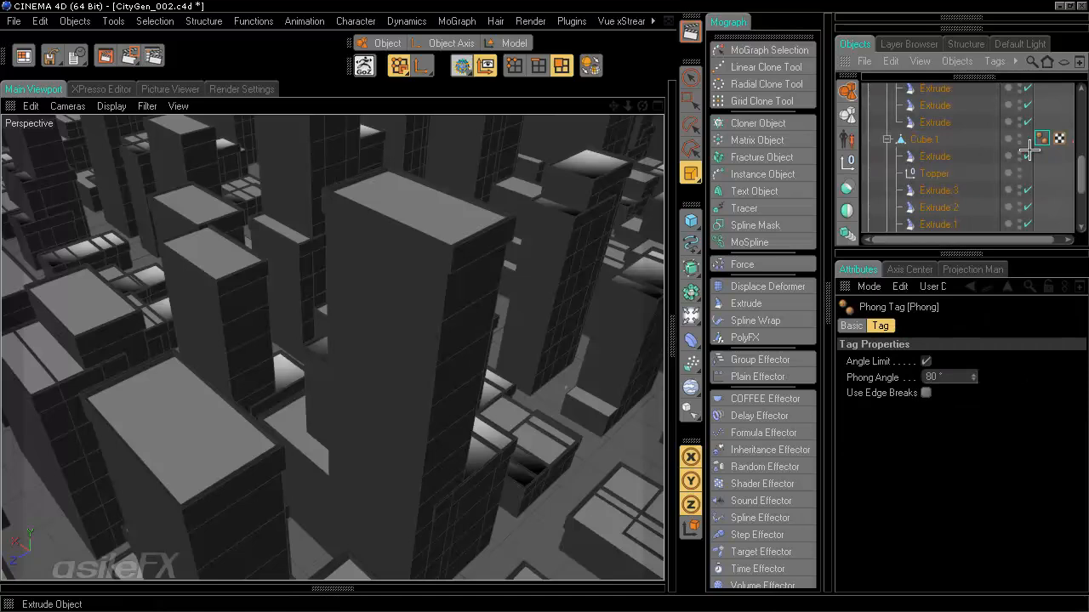
drag(956, 379, 864, 371)
text(15)
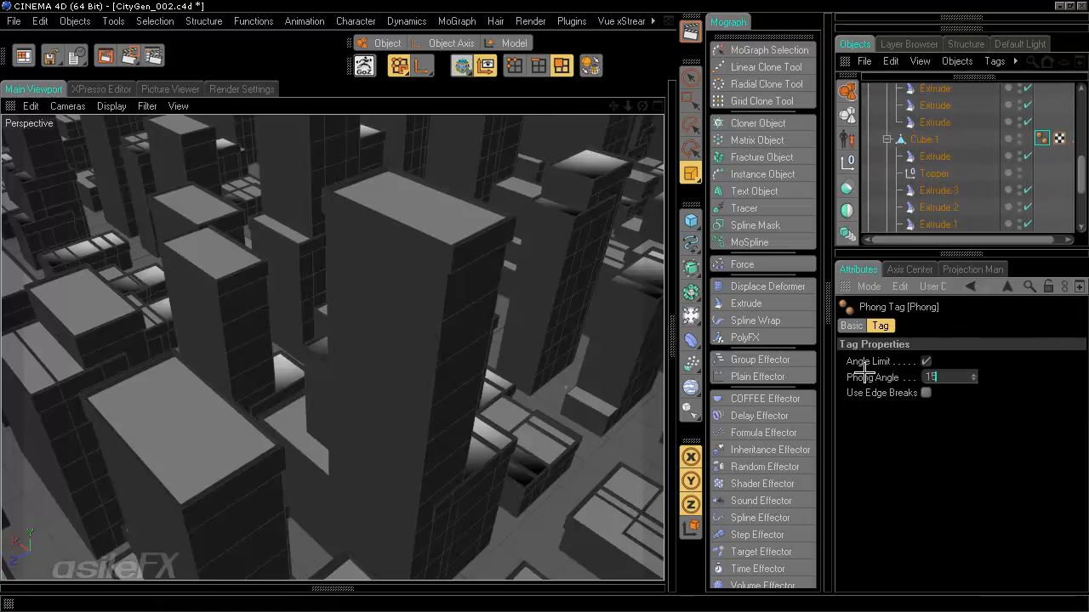
key(Return)
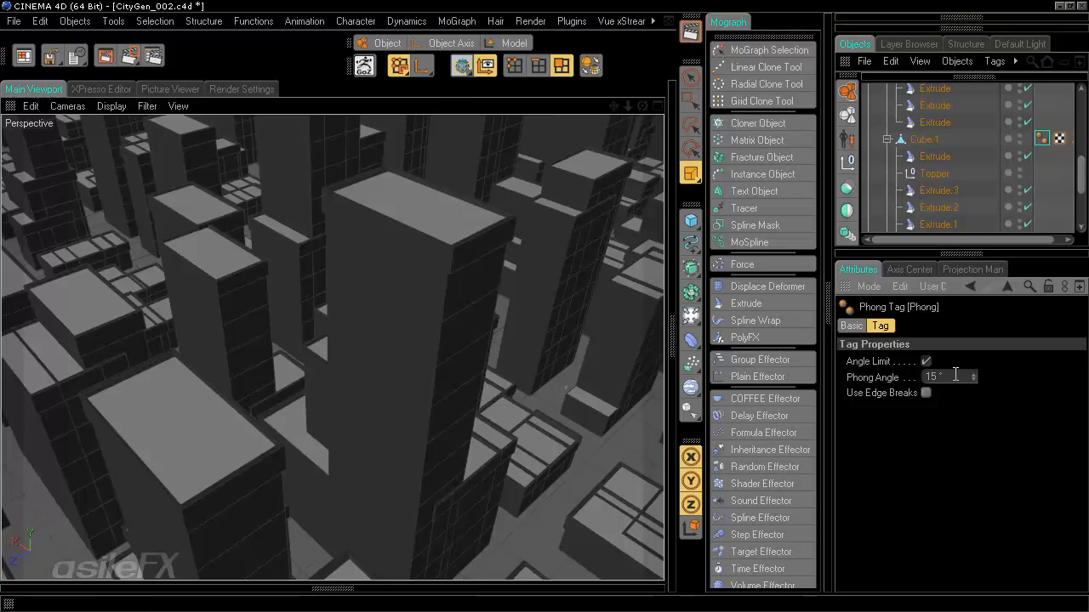
drag(955, 375, 808, 354)
text(18)
key(Return)
- Change the Phong Angle to 35° and deselect everything
drag(957, 377, 831, 373)
text(22)
key(BackSpace)
key(BackSpace)
text(35)
key(Return)
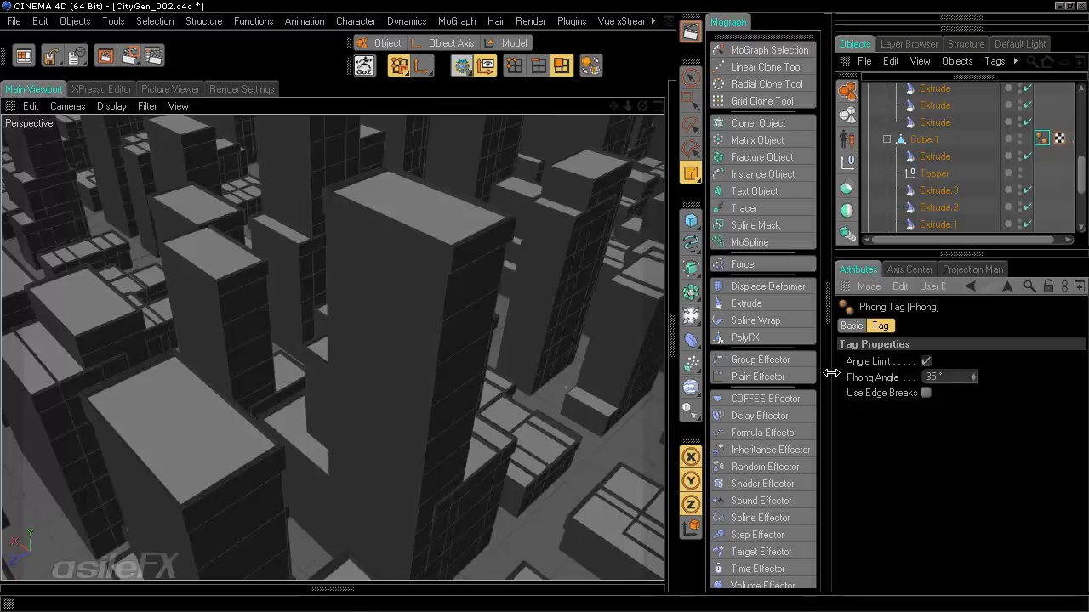
click(1039, 192)
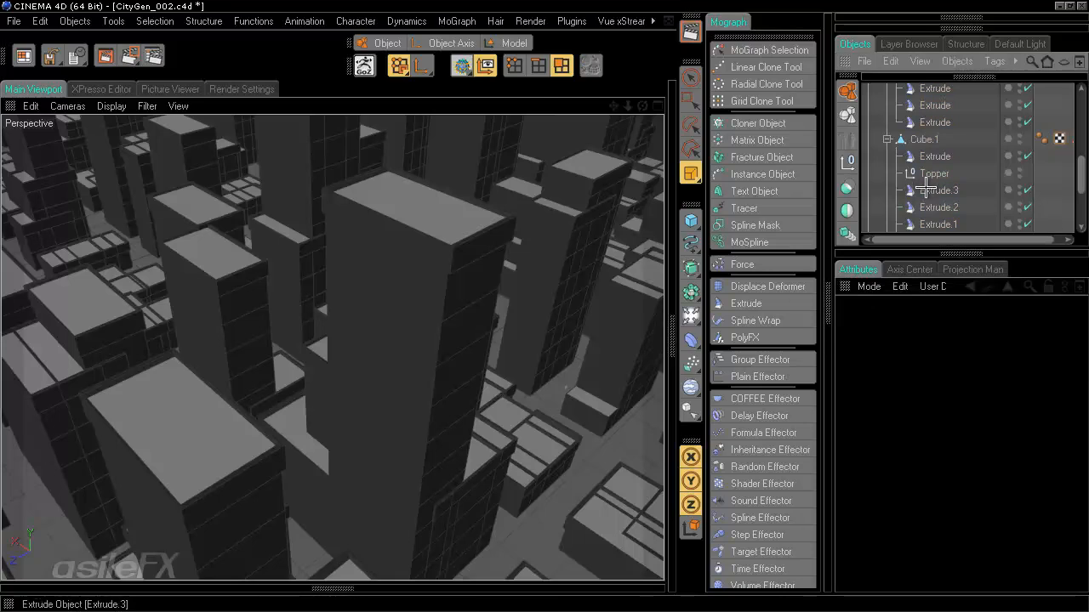
scroll(914, 189, up, 5)
- On Quad_Random Effector.1's Parameter tab, enable Position and zero P.X, P.Y and P.Z
click(876, 189)
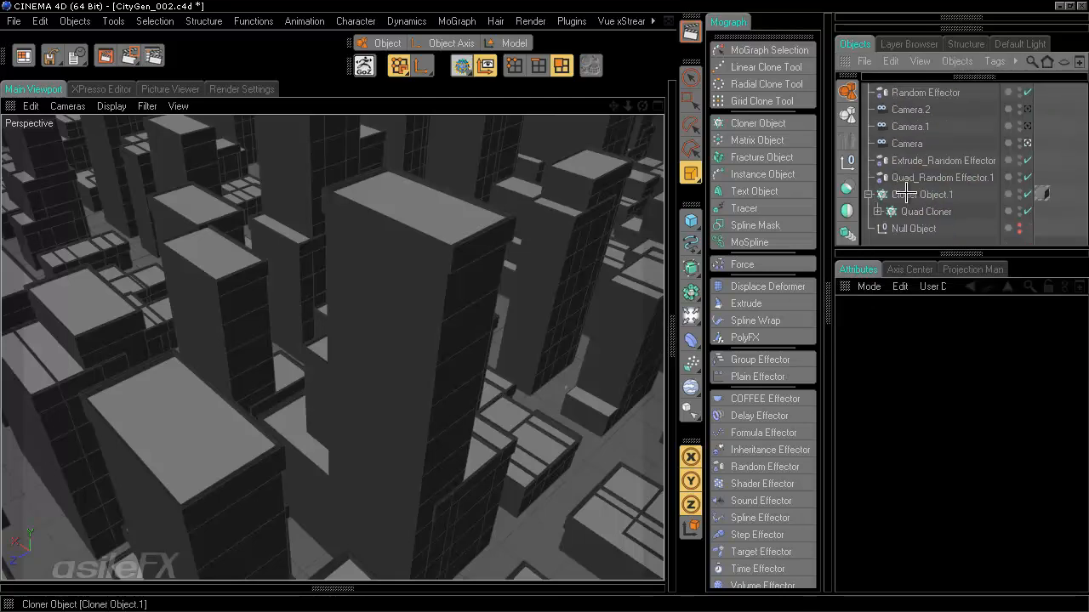
click(934, 177)
click(1003, 326)
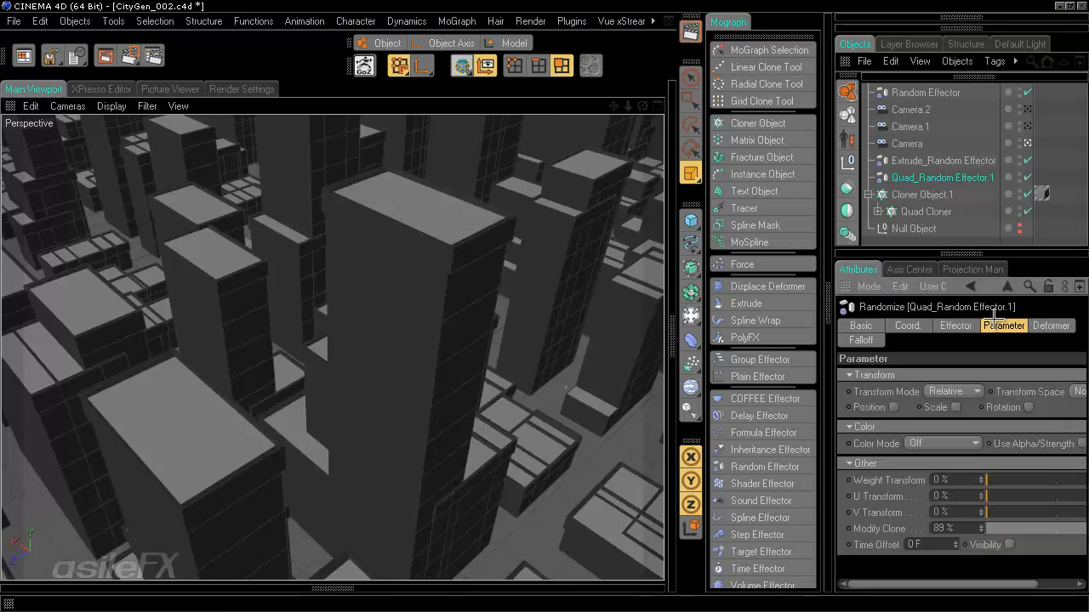
mouse_move(956, 588)
mouse_down()
mouse_move(975, 587)
mouse_move(956, 587)
mouse_up()
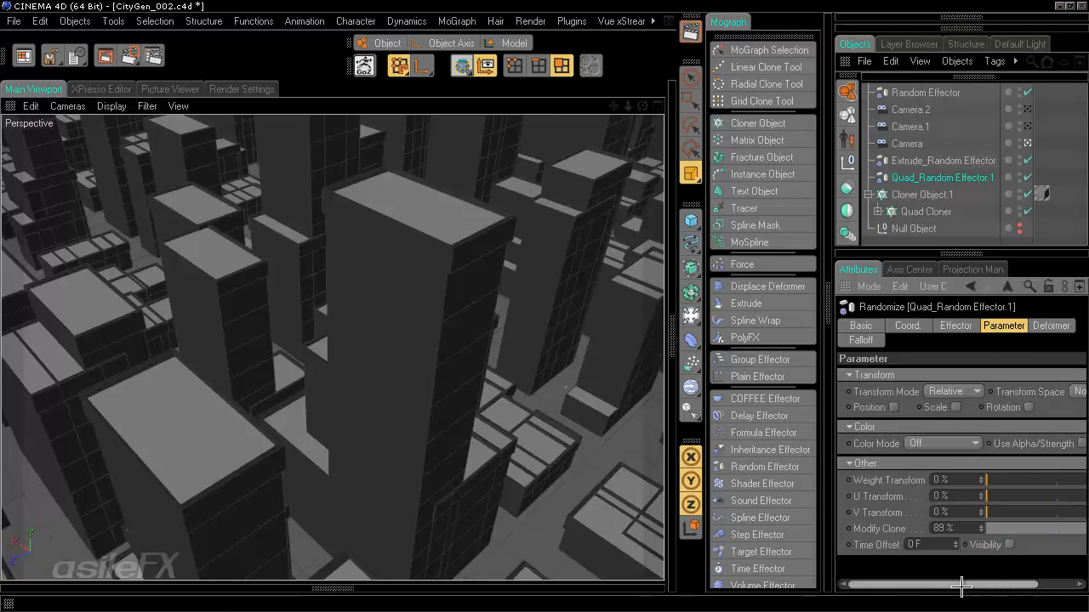
click(893, 408)
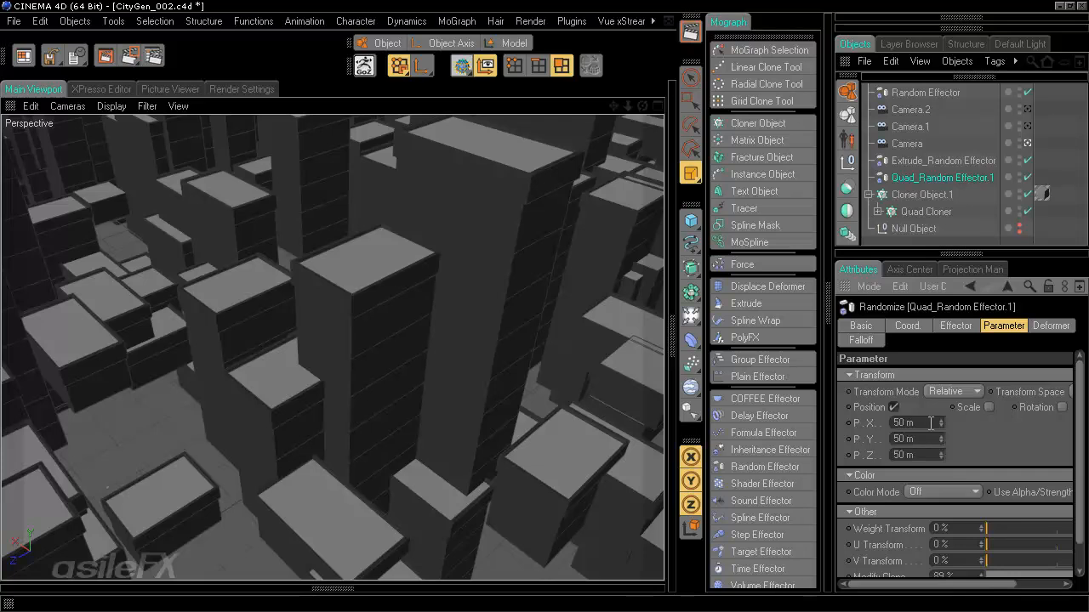
click(920, 422)
text(0)
key(Return)
drag(924, 452, 861, 426)
text(0)
key(Return)
text(0)
key(Return)
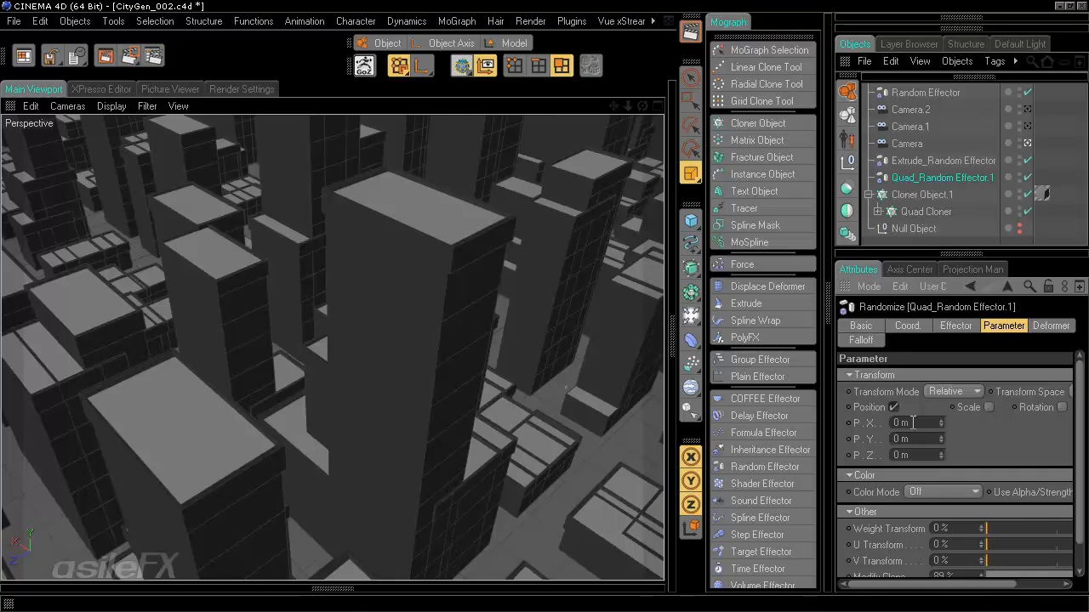
- Set P.X and P.Z to 1 m, try P.Y at 10 m, then return it to 0 m
drag(912, 422, 827, 433)
text(1)
key(Return)
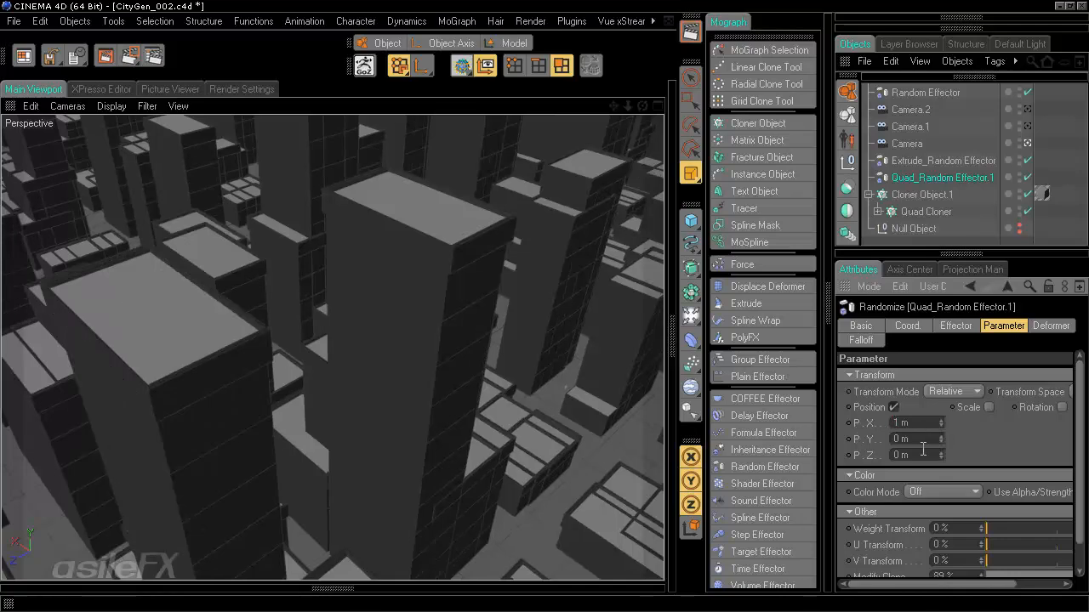
drag(922, 455, 771, 441)
text(1)
key(Return)
double_click(902, 439)
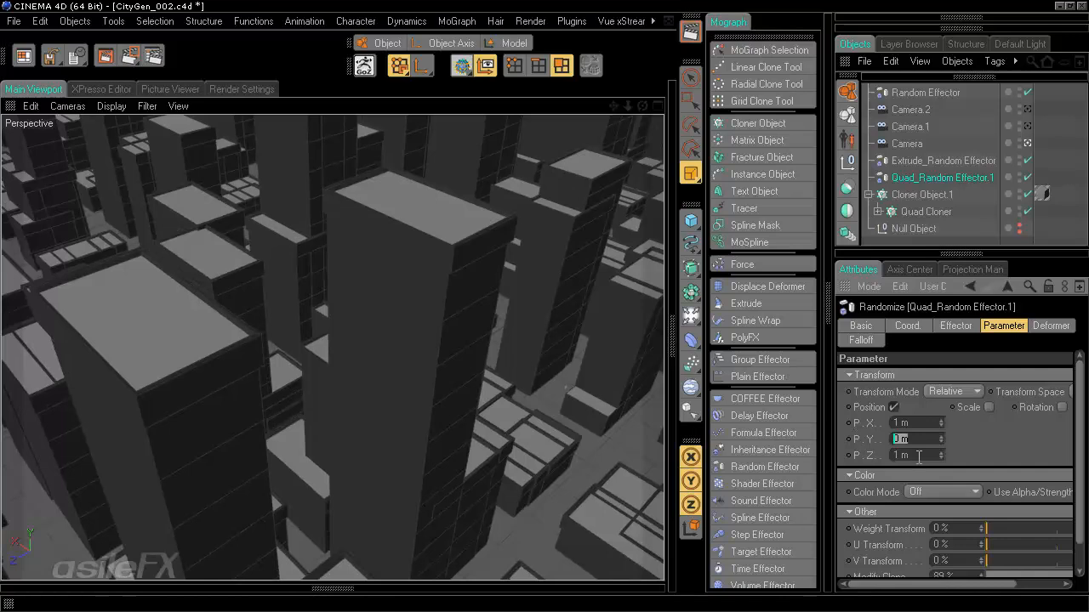
text(10)
key(Return)
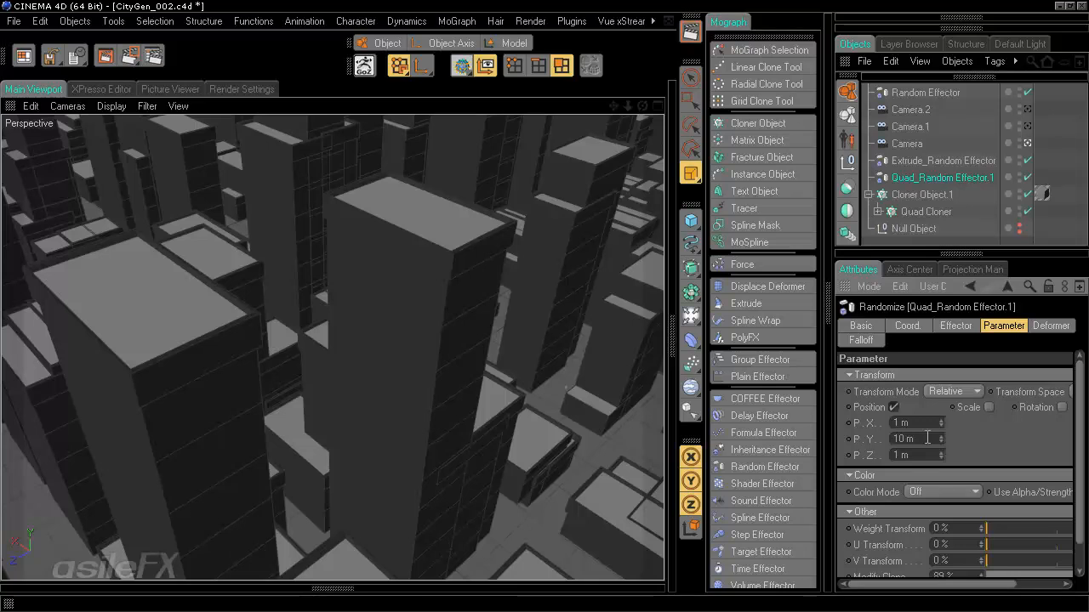
drag(924, 439, 780, 434)
text(0)
key(Return)
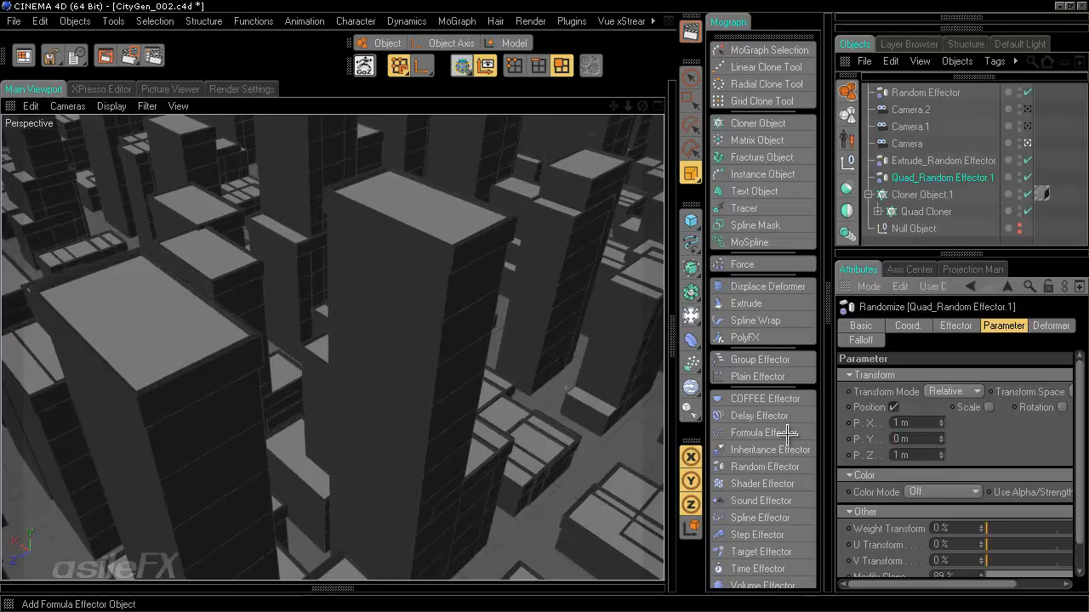
- Enable random Scale and set S.X to 1 and S.Z to 1, after trying S.X 0.1
click(989, 407)
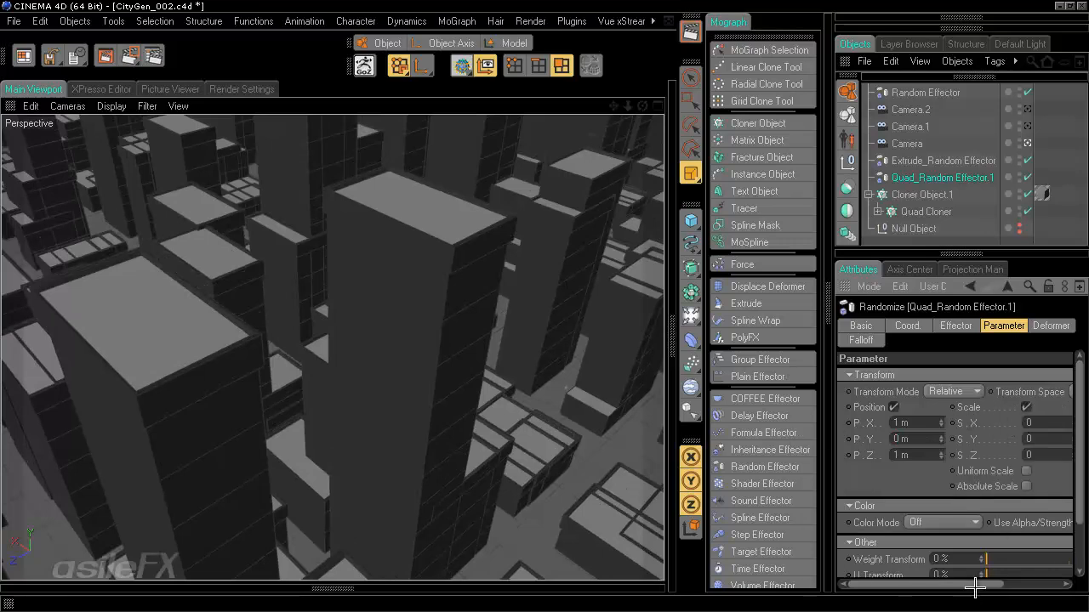
drag(976, 585, 1038, 585)
drag(966, 424, 926, 418)
text(0.1)
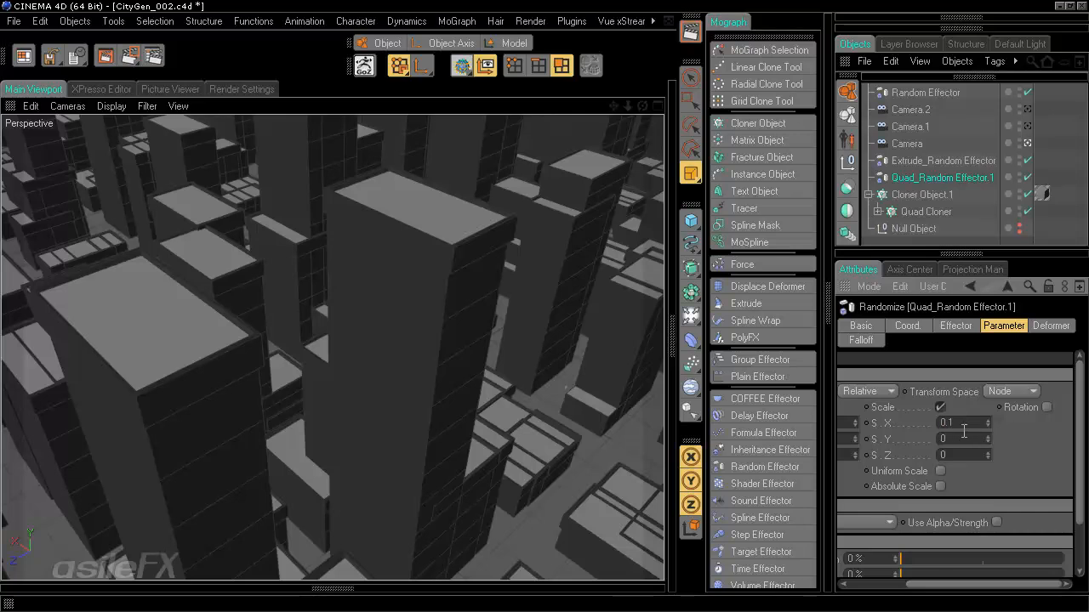
key(Return)
drag(960, 424, 906, 422)
text(1)
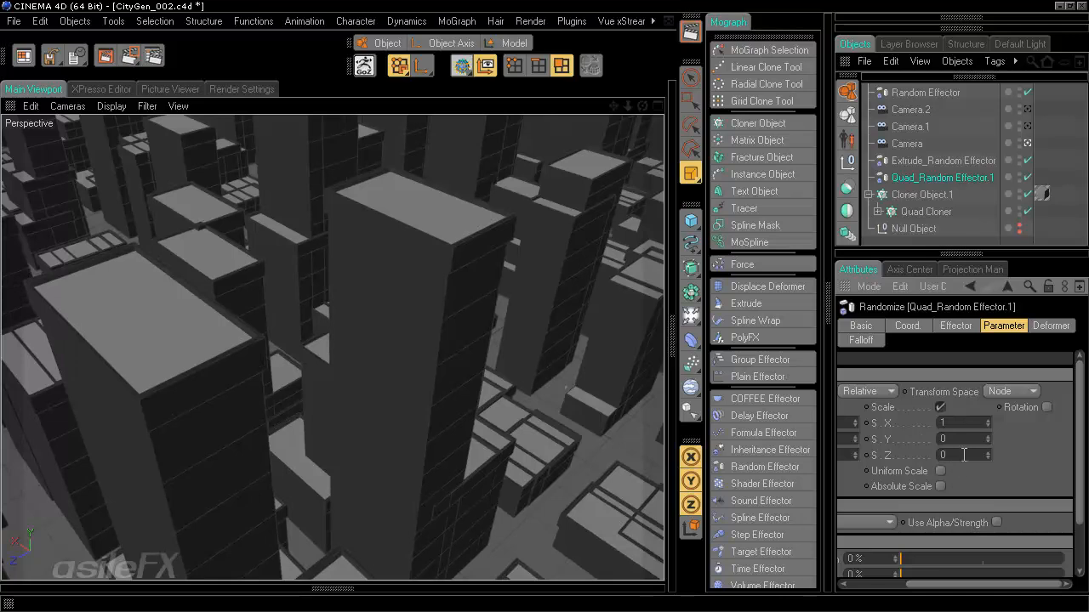
drag(964, 455, 891, 446)
text(1)
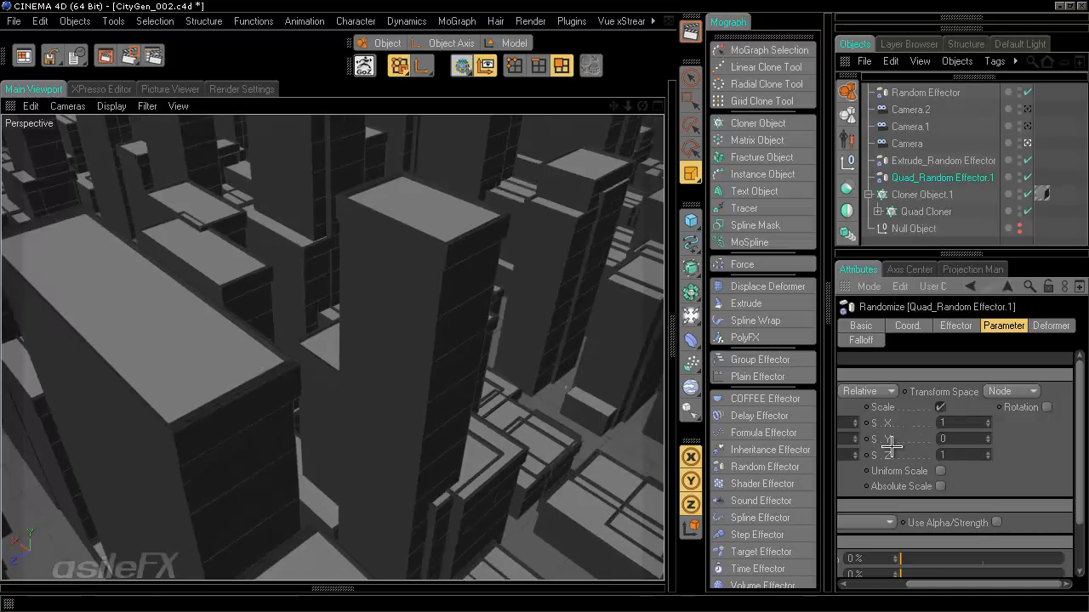
click(965, 443)
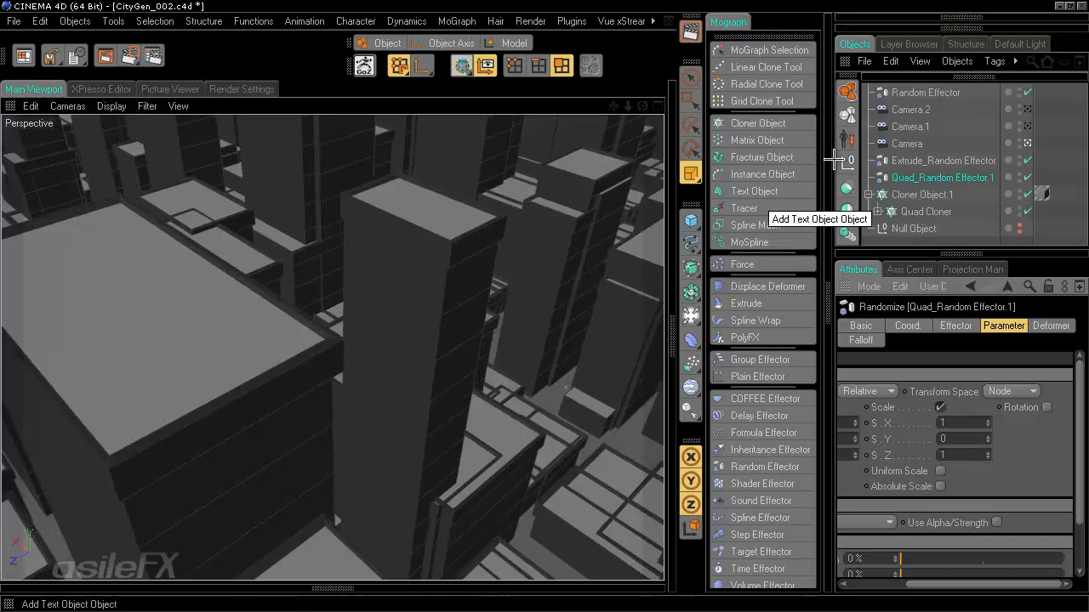
- Reduce the random effector's S.X and S.Z scale to 0.5
click(1026, 143)
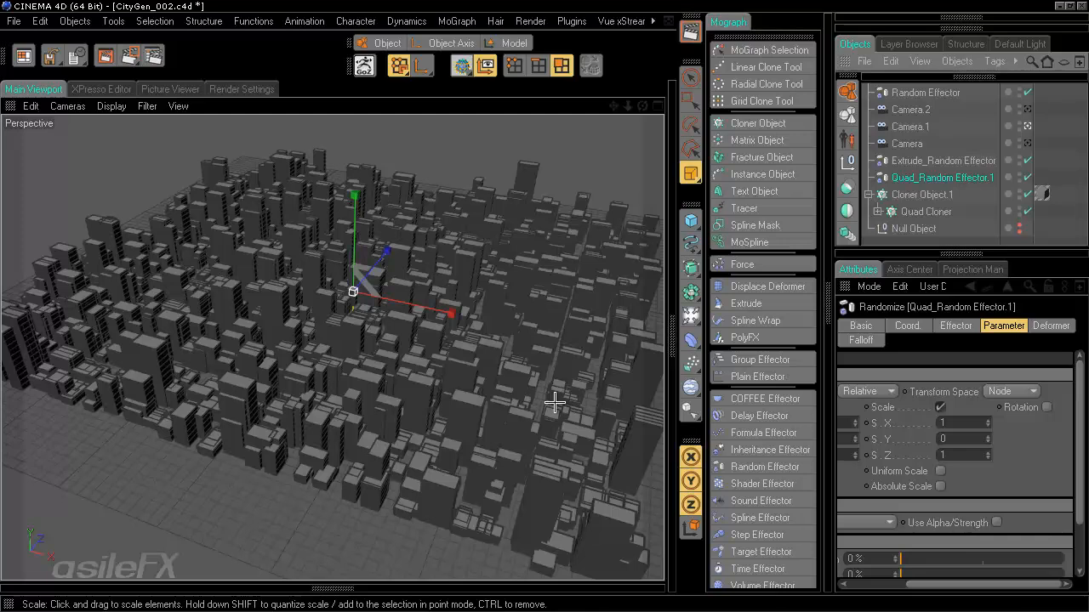
double_click(961, 422)
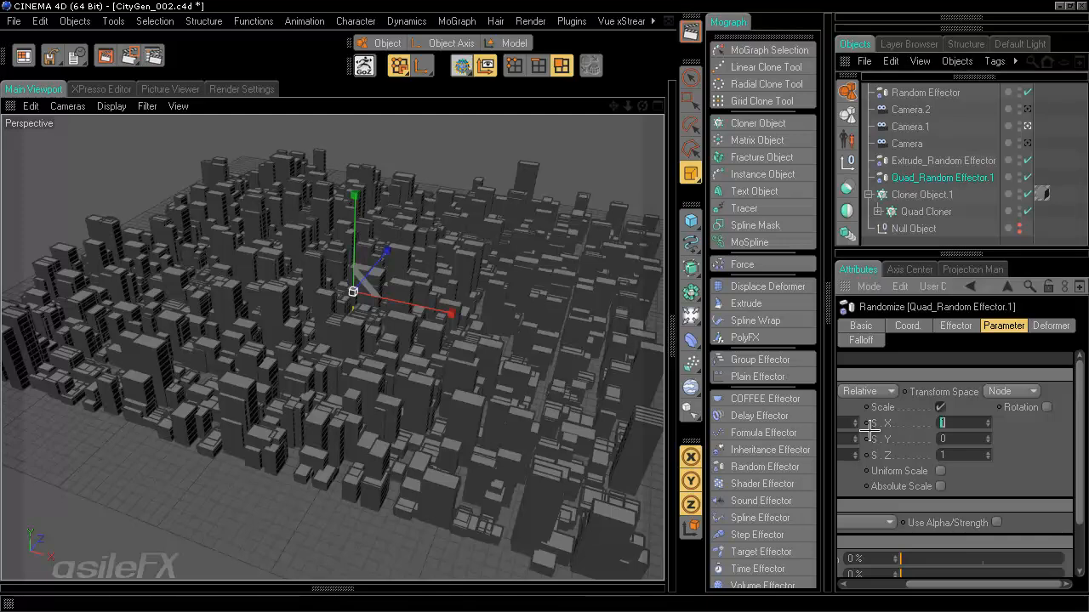
text(0.5)
double_click(961, 455)
text(0.5)
key(Return)
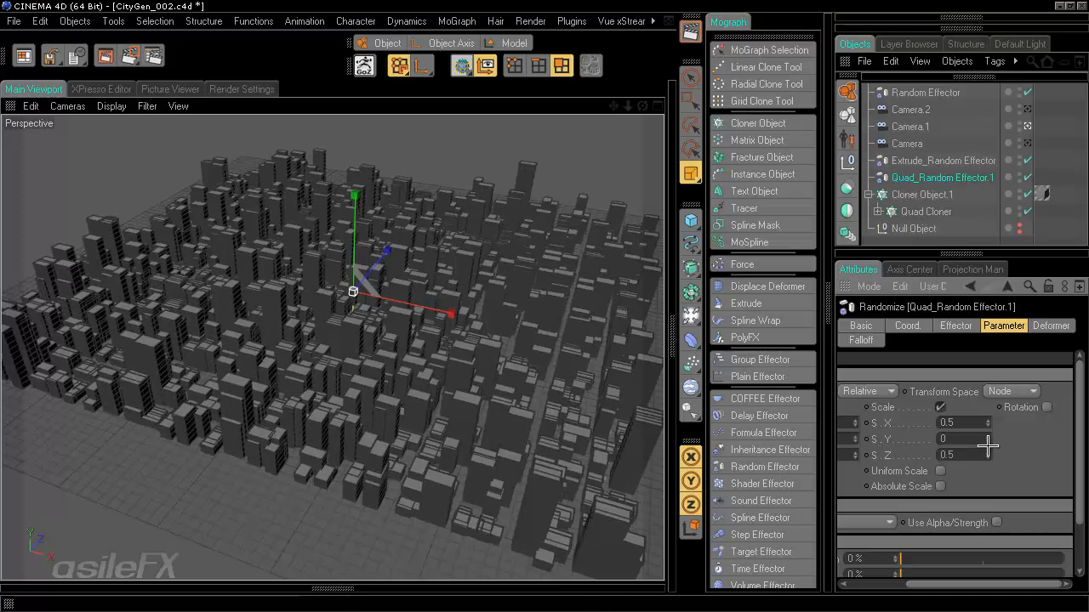
click(955, 327)
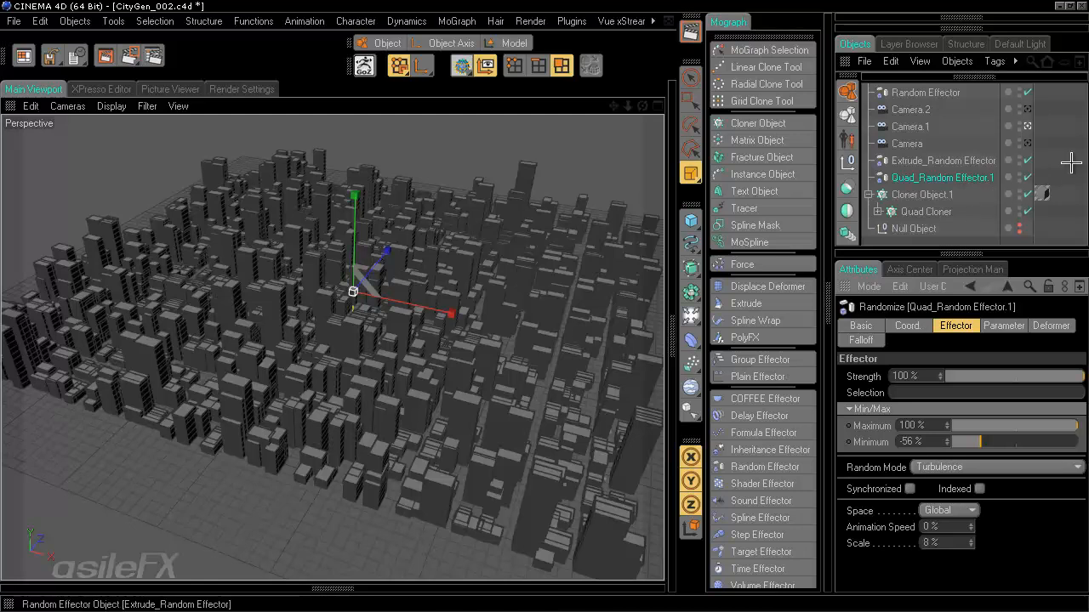
- Switch the viewport to Gouraud shading without lines, orbit slightly, and save incrementally as CityGen_003.c4d
ctrl+click(951, 180)
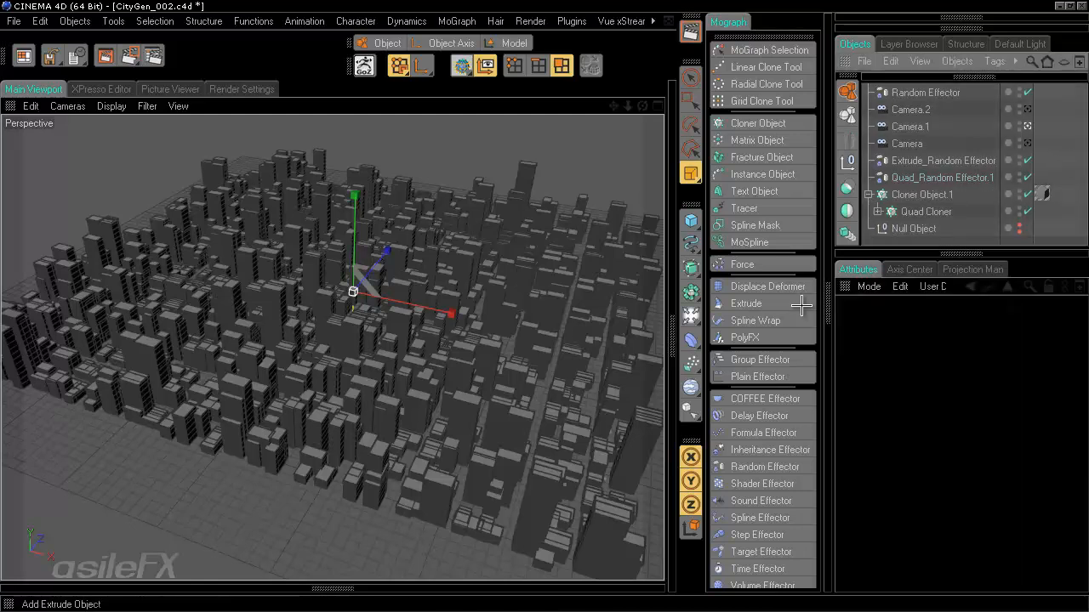
click(109, 106)
click(141, 166)
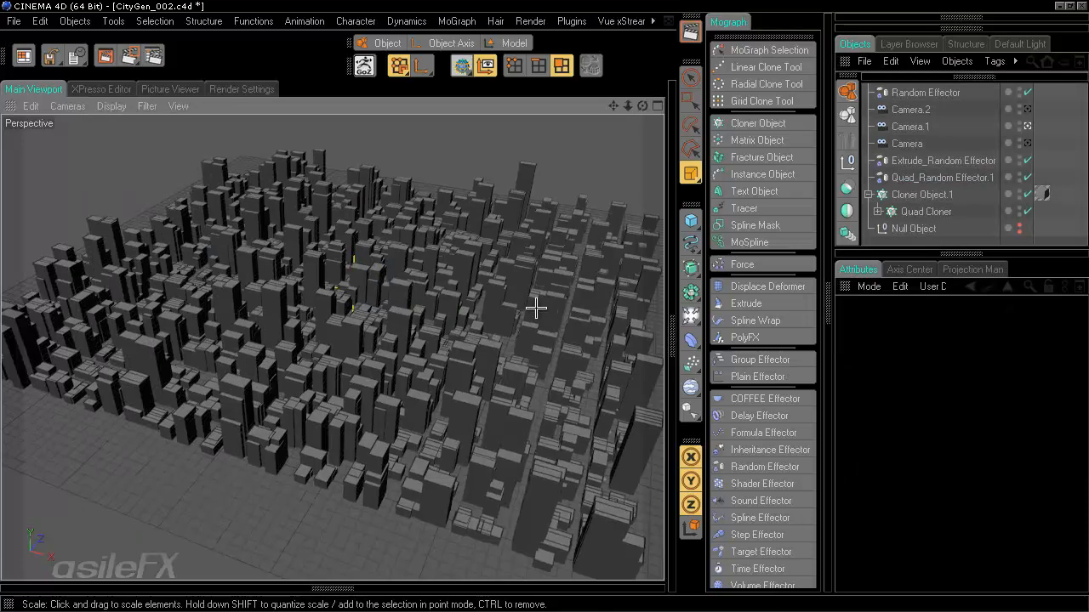
alt+drag(432, 323, 559, 310)
key(ctrl+alt+s)
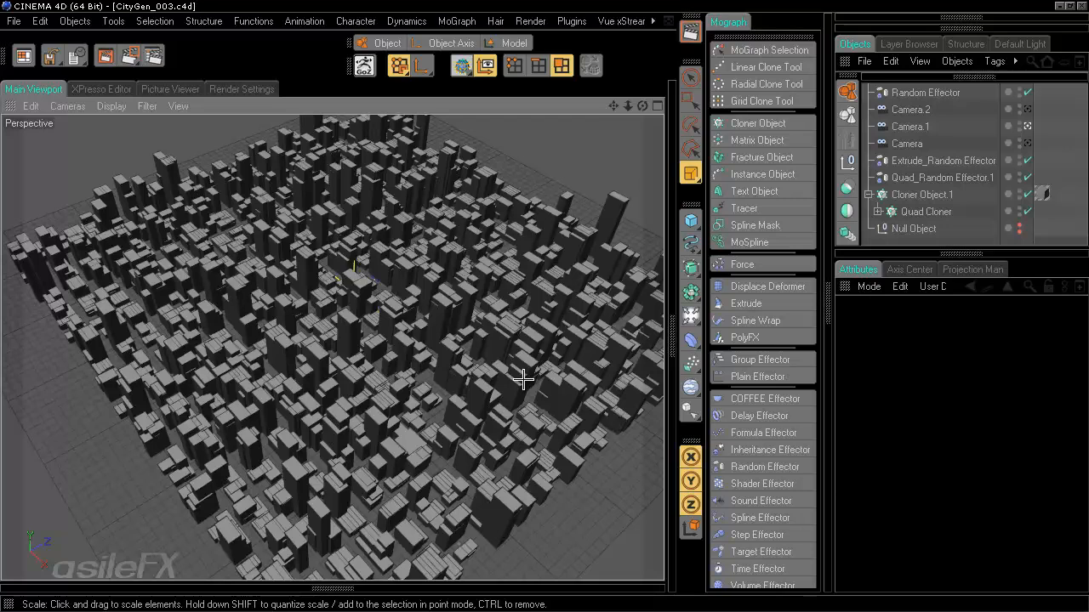
- Expand Quad Cloner, collapse each Cube's extrude steps, check its Count values, then select Cloner Object.1
click(876, 210)
scroll(909, 192, down, 2)
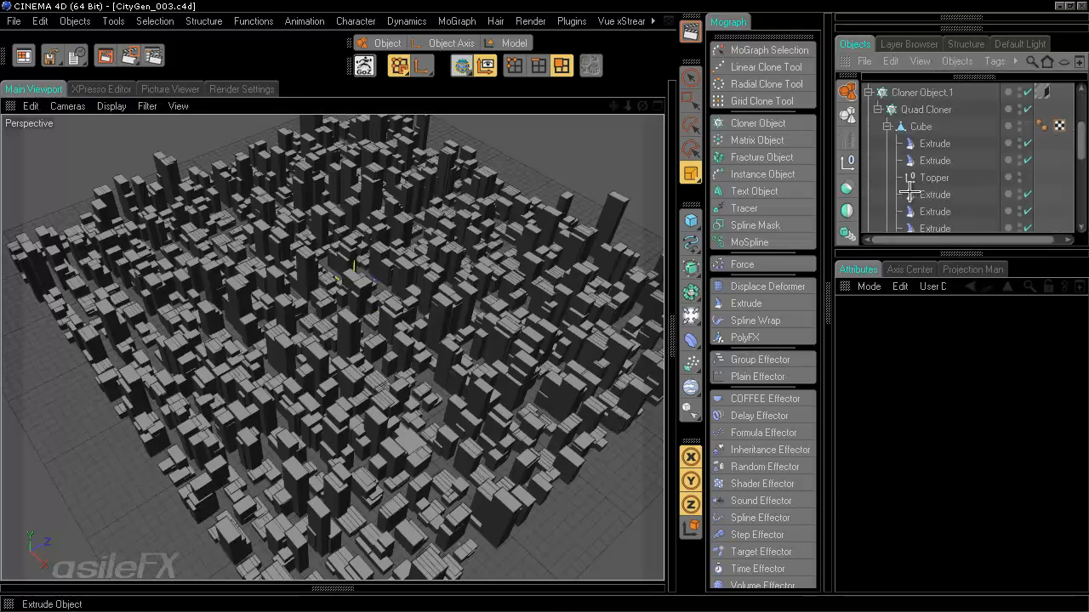
click(887, 126)
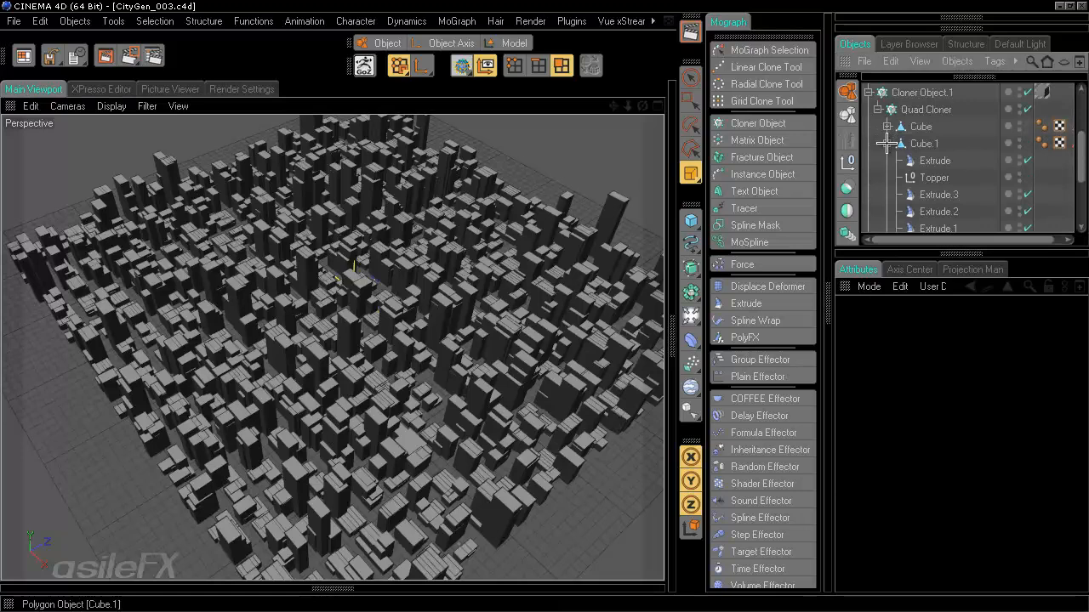
click(887, 161)
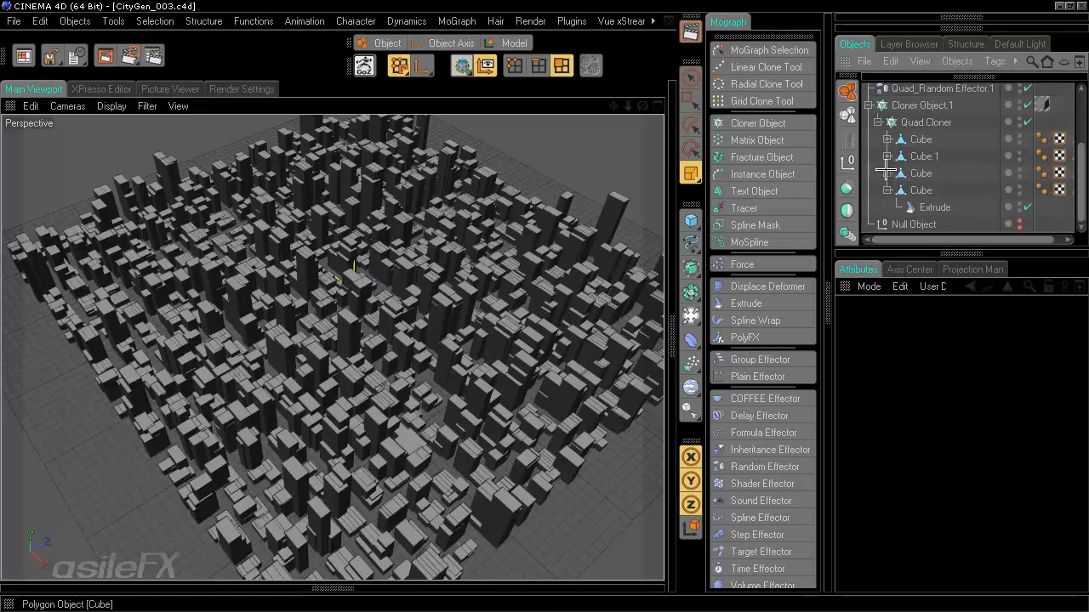
click(925, 121)
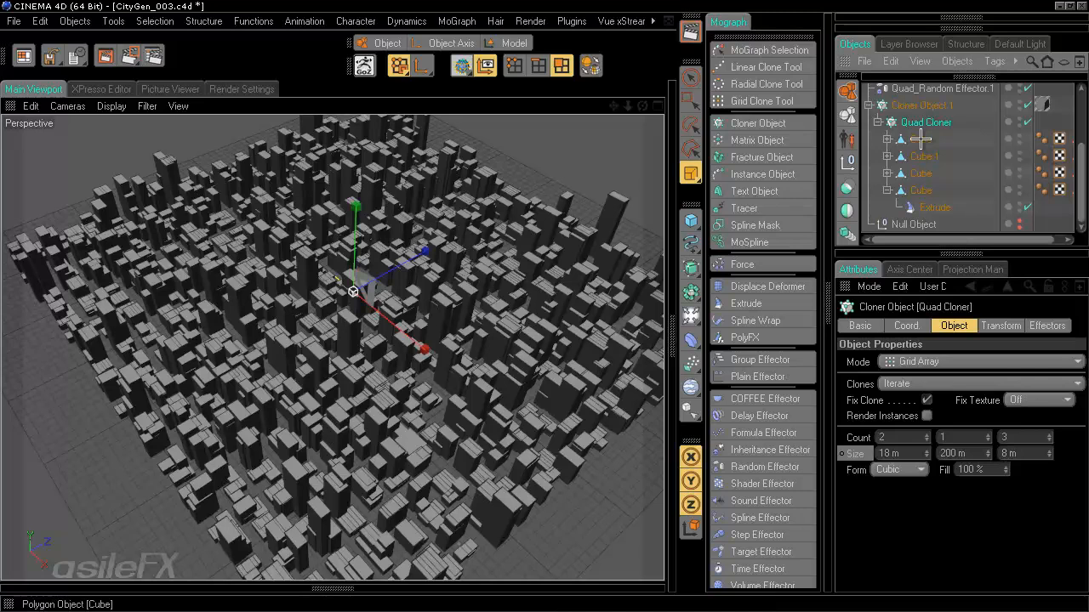
click(887, 190)
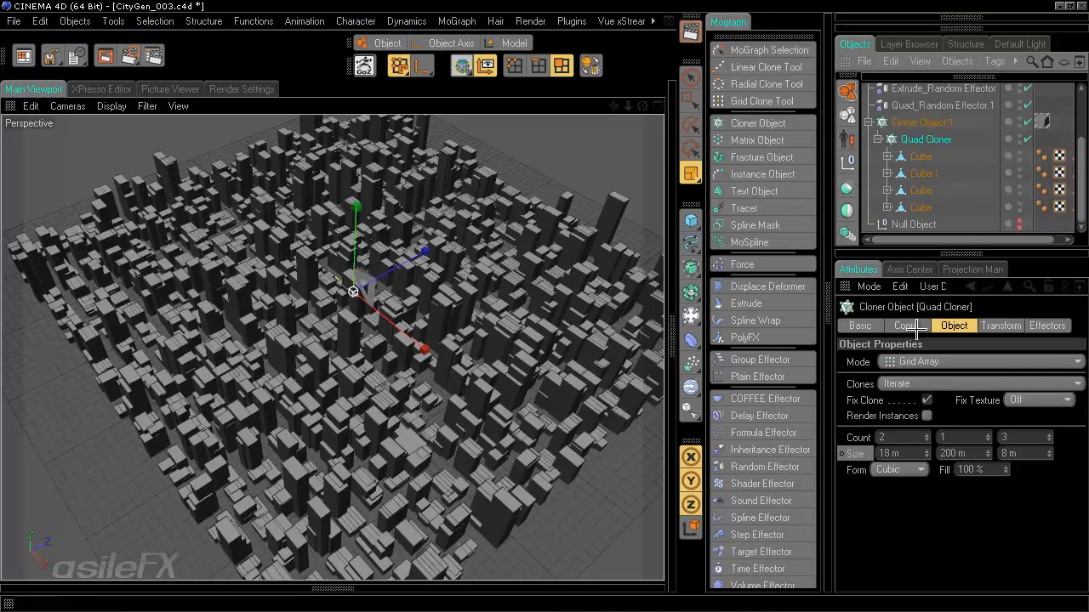
click(898, 438)
click(1033, 437)
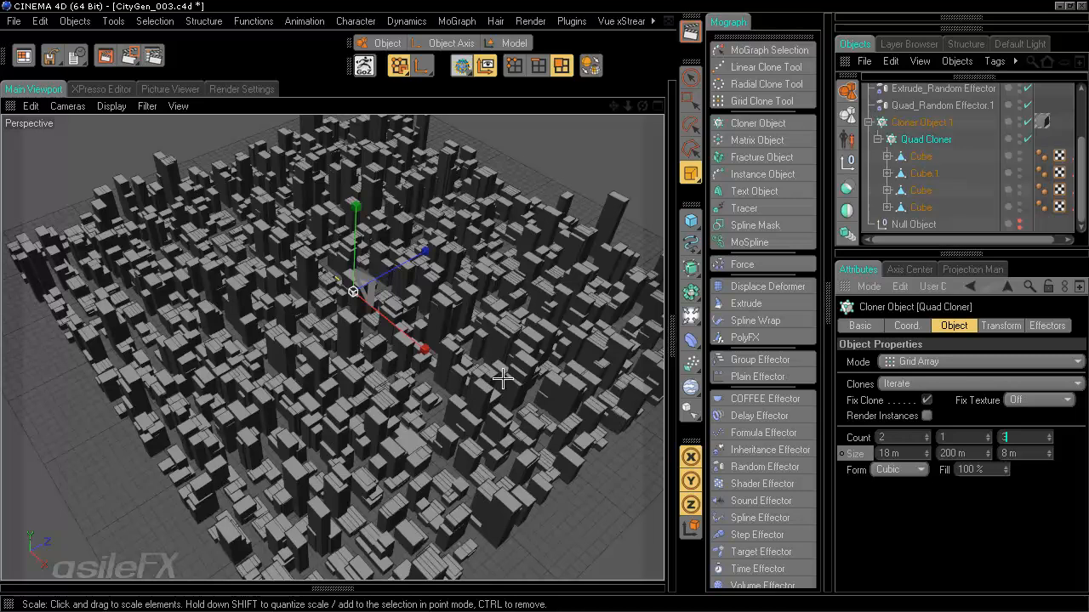
click(921, 122)
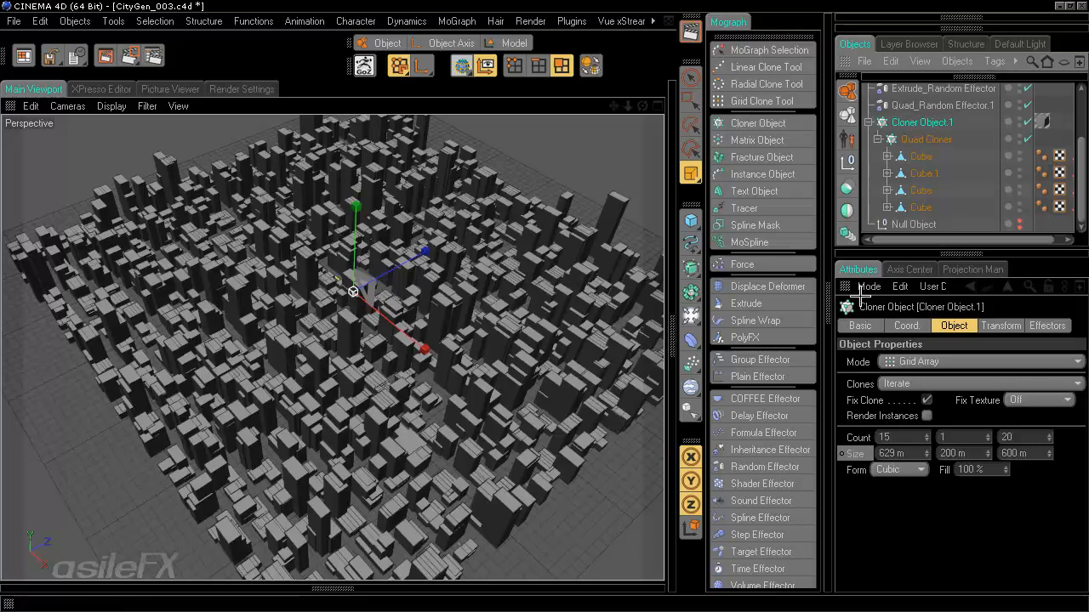
- Create Null Object.1 and drag it into Cloner Object.1 just below Quad Cloner
click(848, 164)
scroll(963, 190, up, 2)
drag(912, 96, 927, 180)
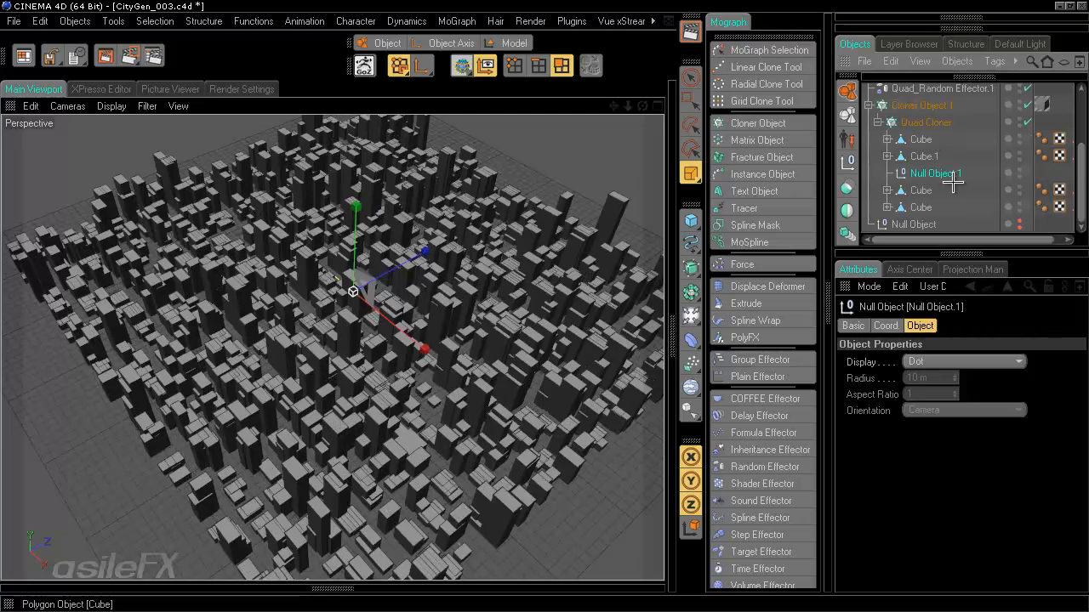
click(848, 162)
scroll(917, 151, up, 2)
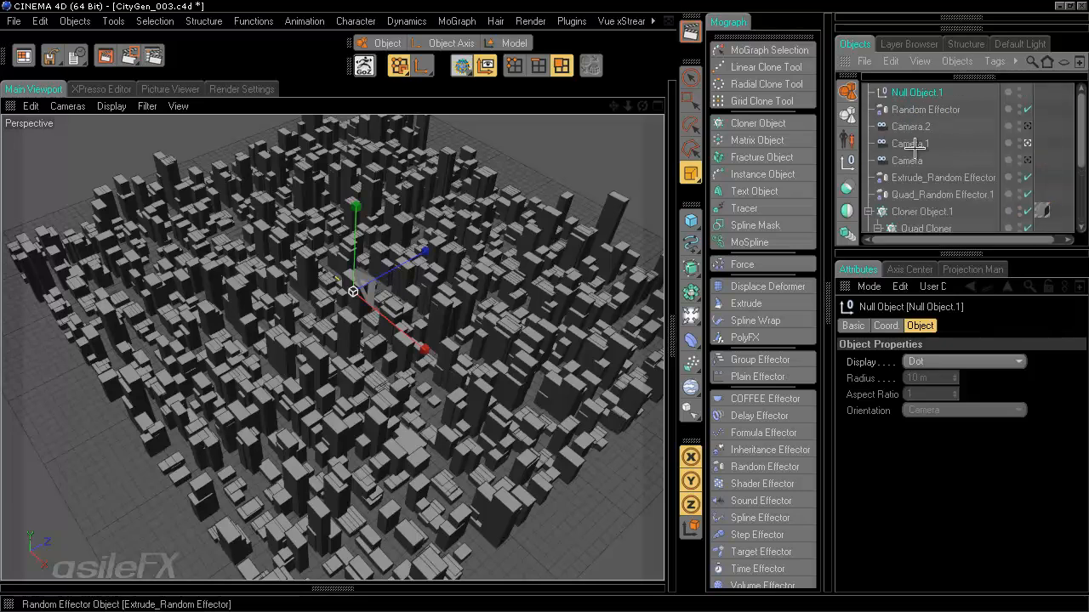
drag(902, 91, 923, 197)
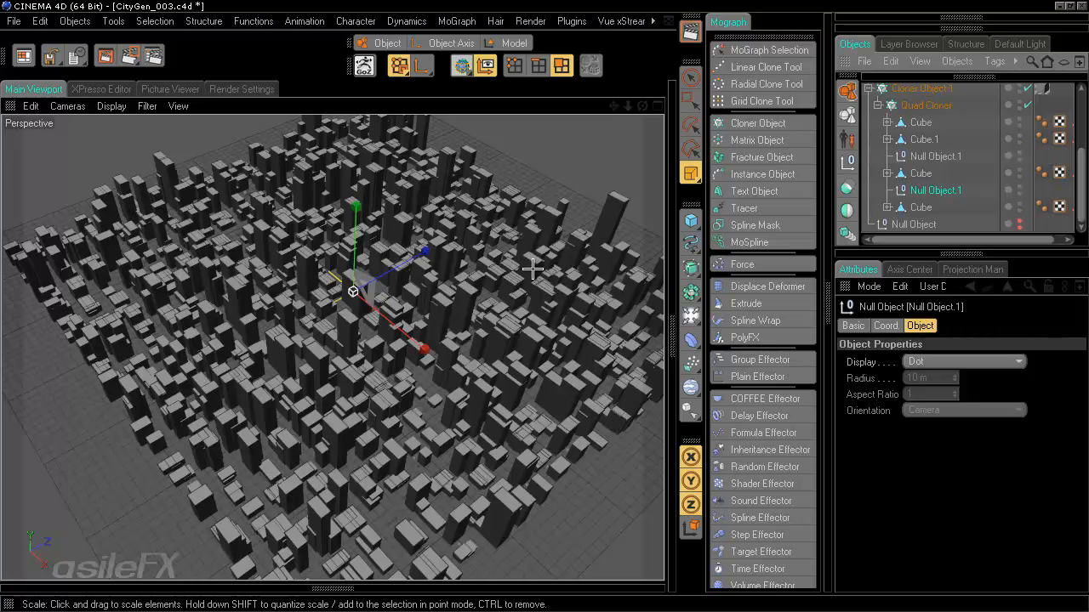
click(876, 105)
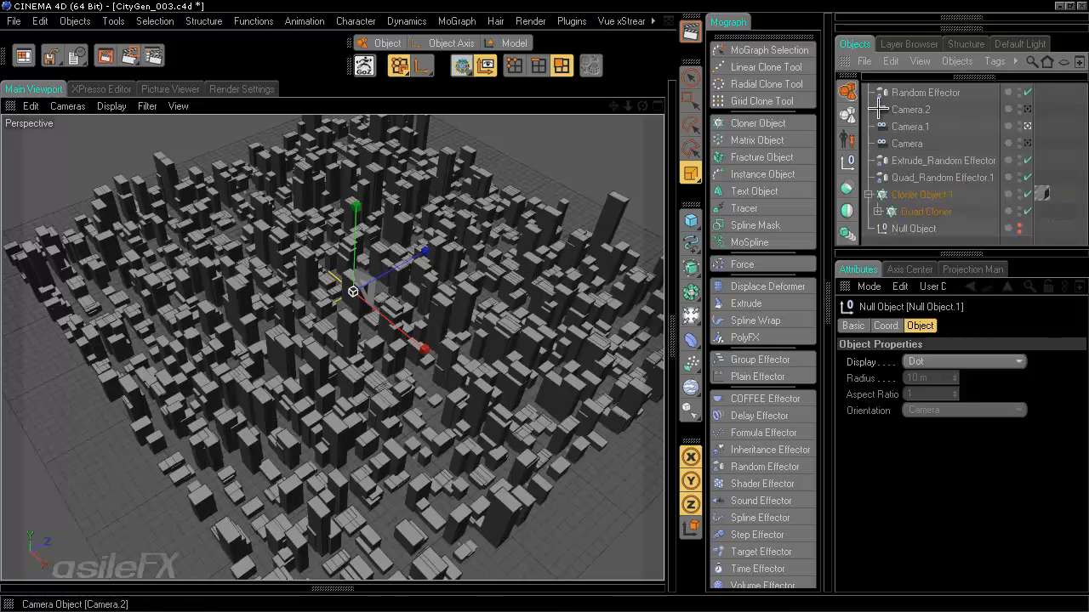
click(847, 164)
drag(907, 96, 933, 241)
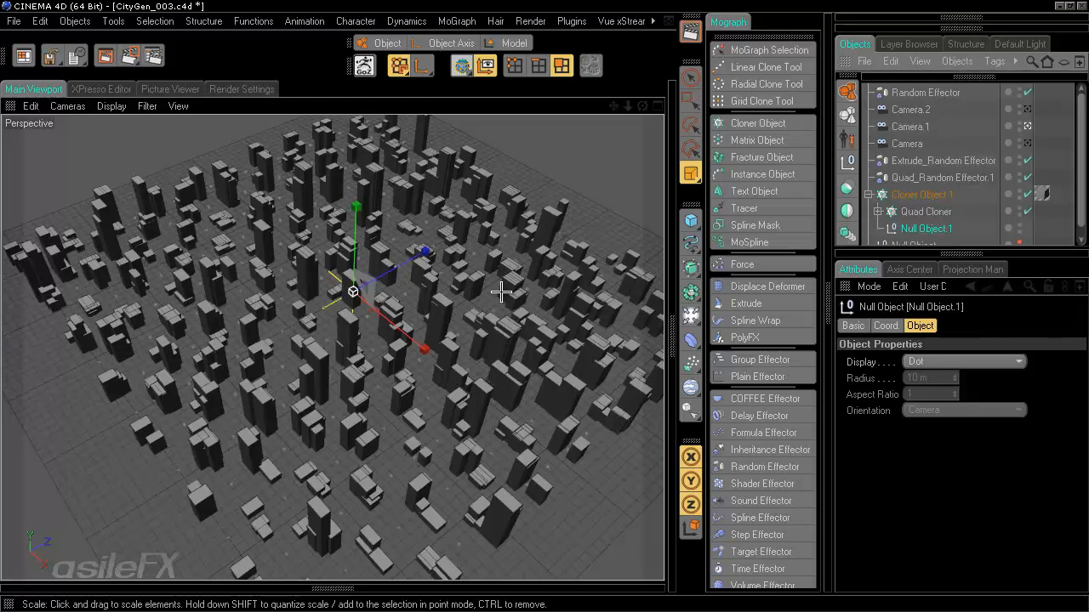
click(919, 212)
click(917, 202)
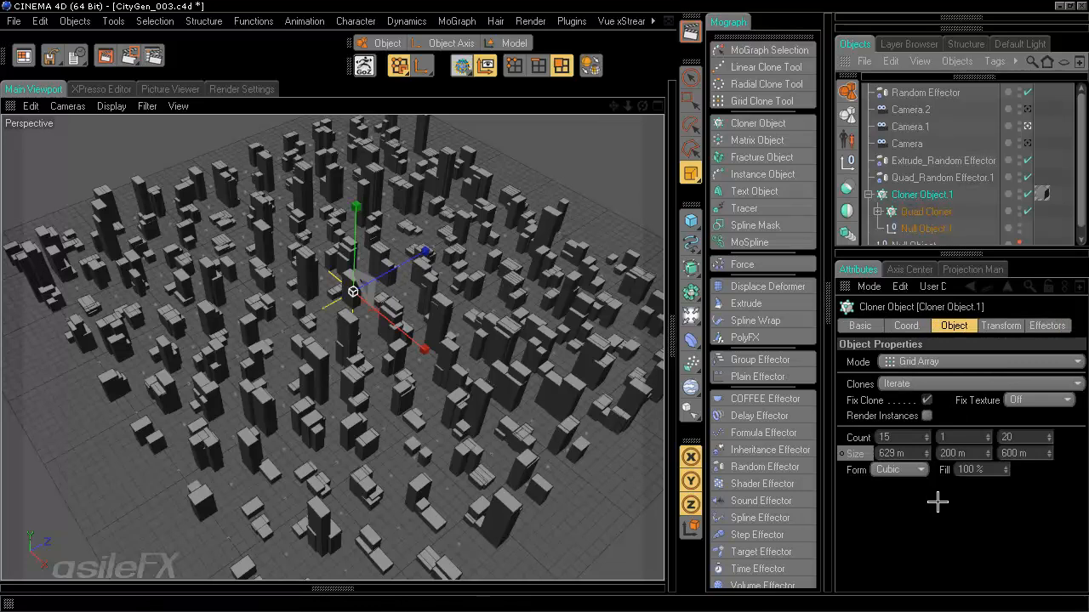
- Switch Cloner Object.1's Clones mode to Random, then Blend, and finally Sort
click(919, 383)
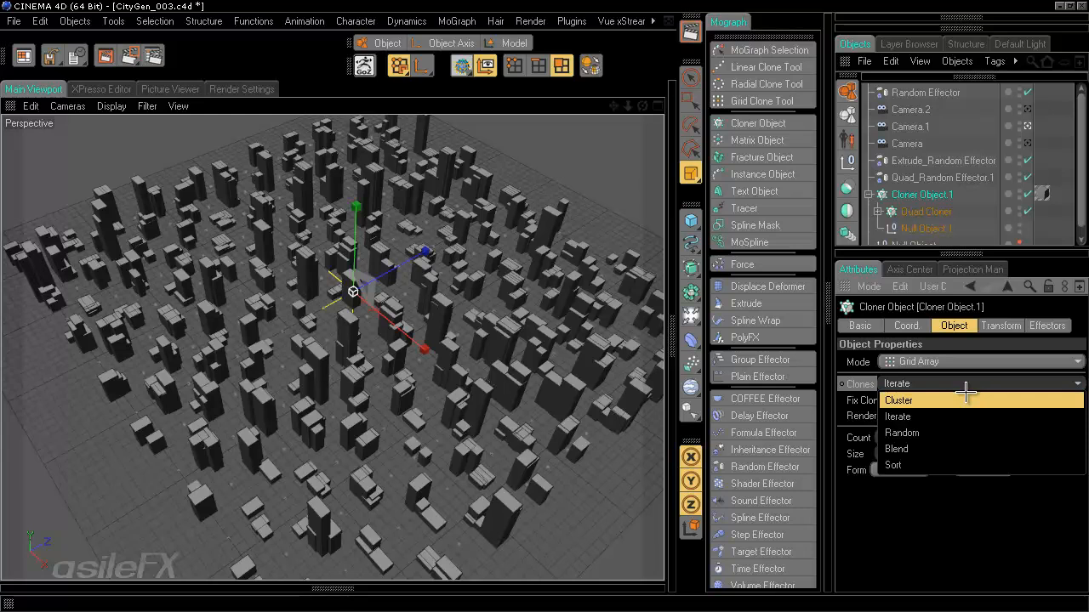
click(957, 431)
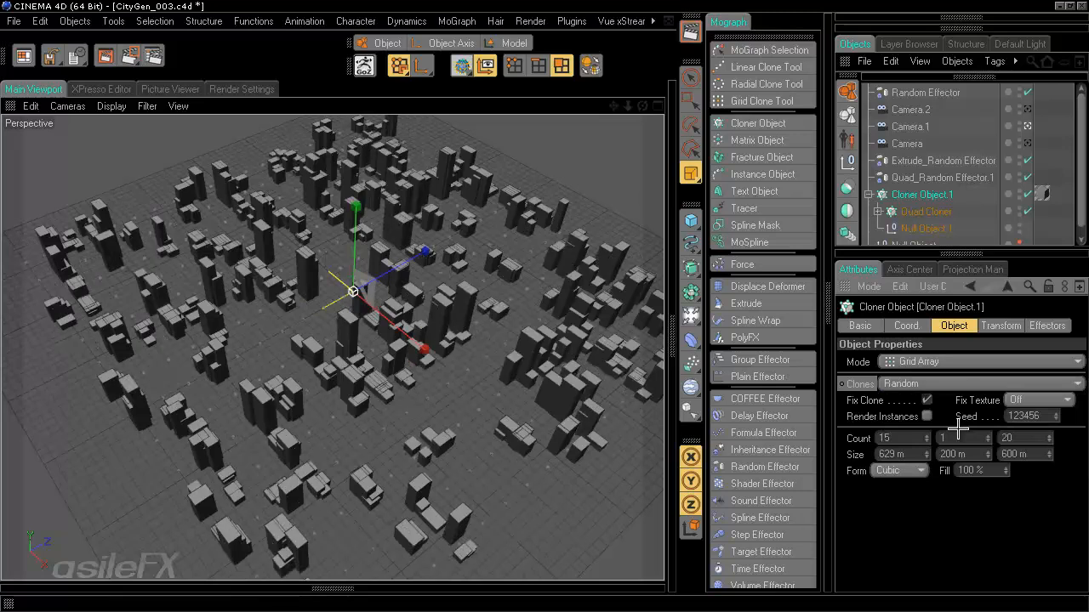
click(946, 385)
click(944, 447)
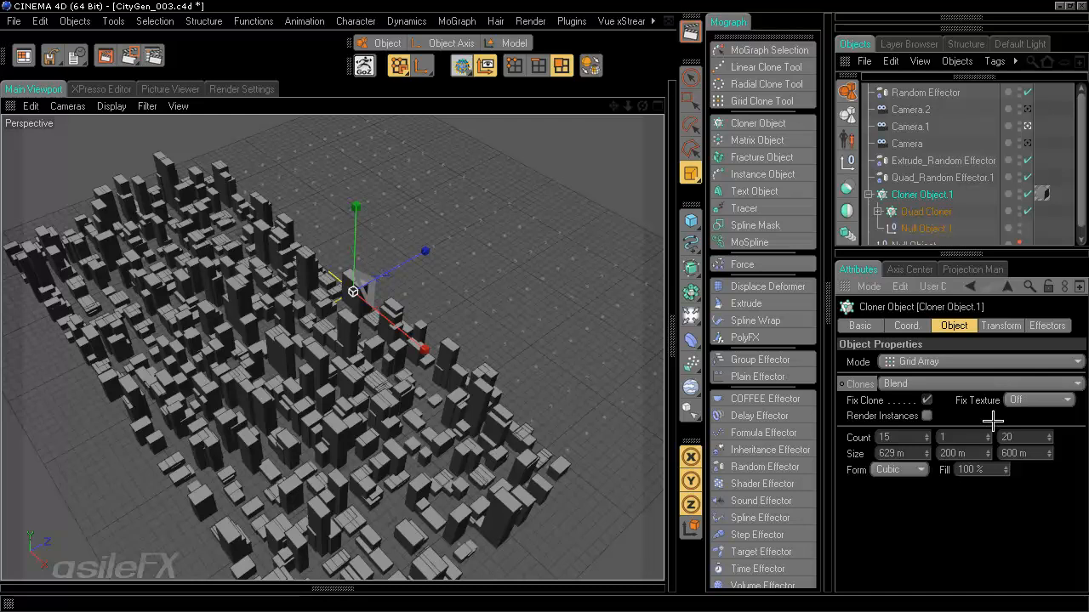
click(905, 384)
click(927, 463)
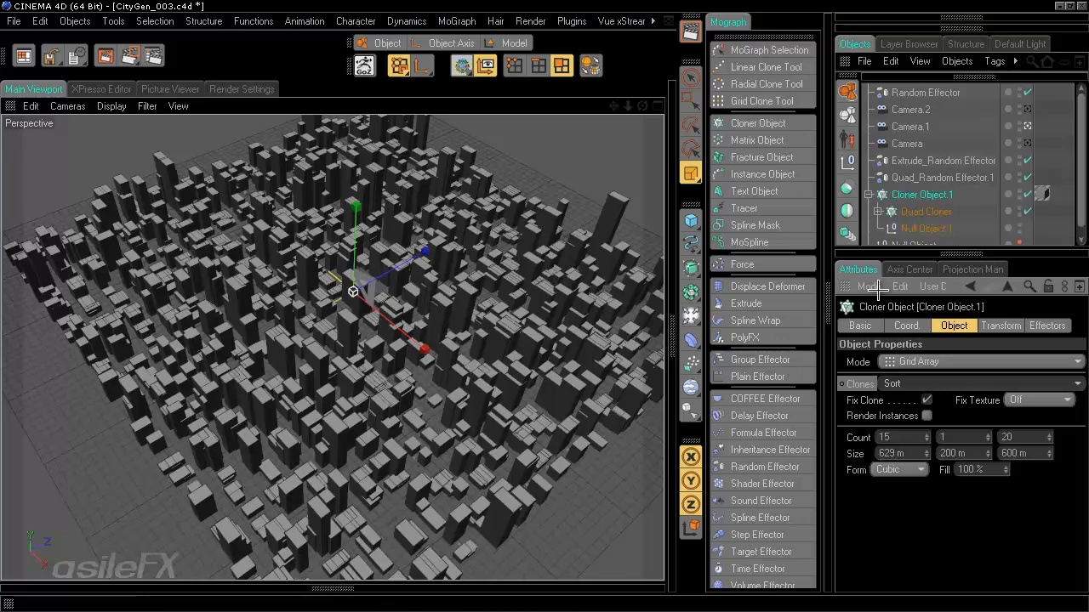
click(935, 161)
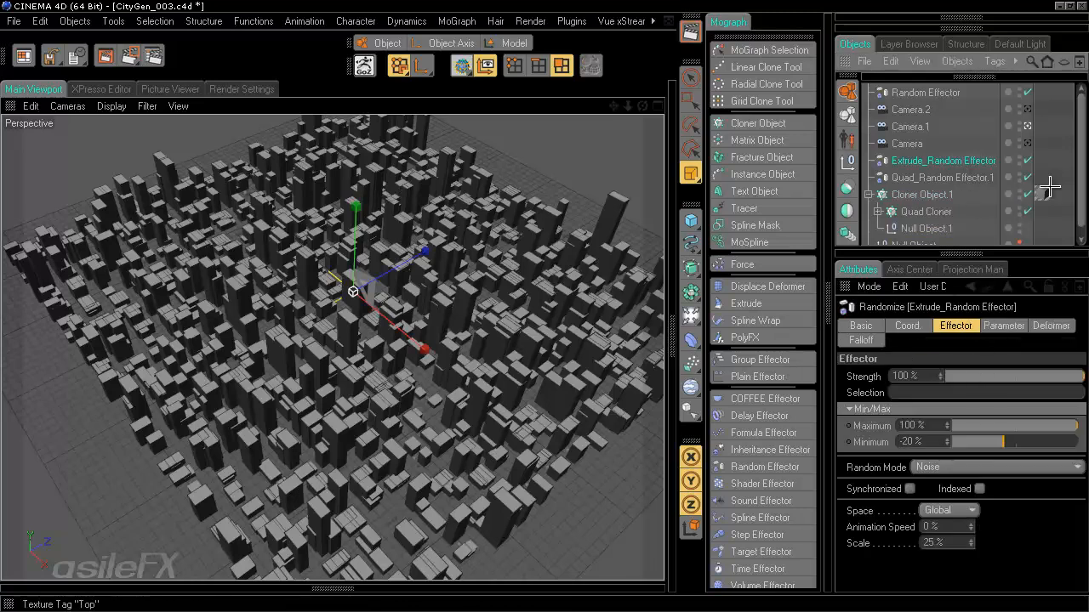
- Inspect the effectors' parameters and briefly swap Null Object.1 with Quad Cloner before restoring the order
click(1000, 327)
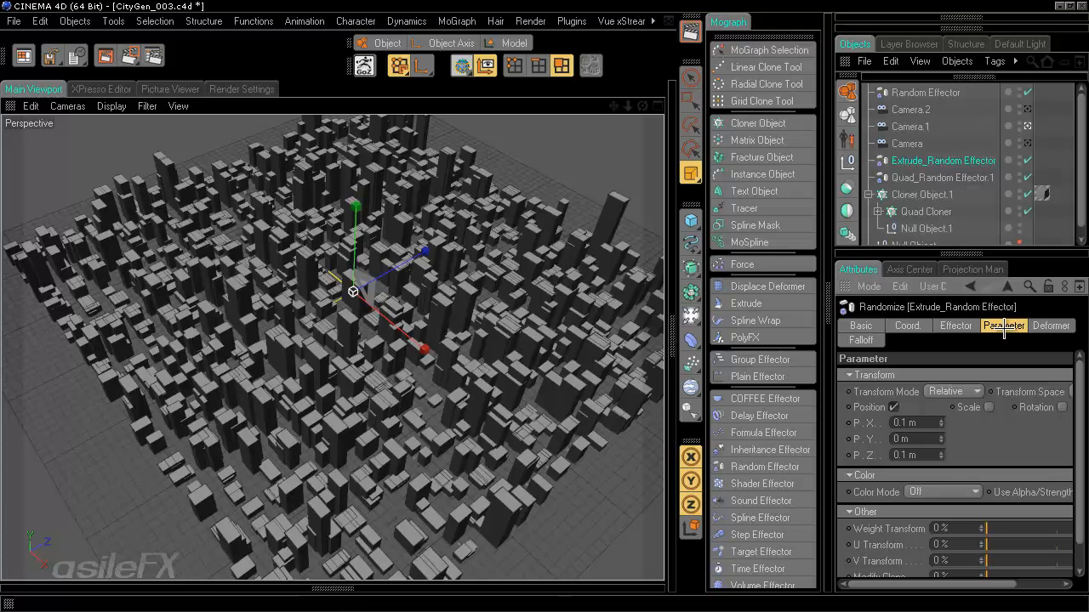
click(952, 177)
scroll(961, 511, down, 2)
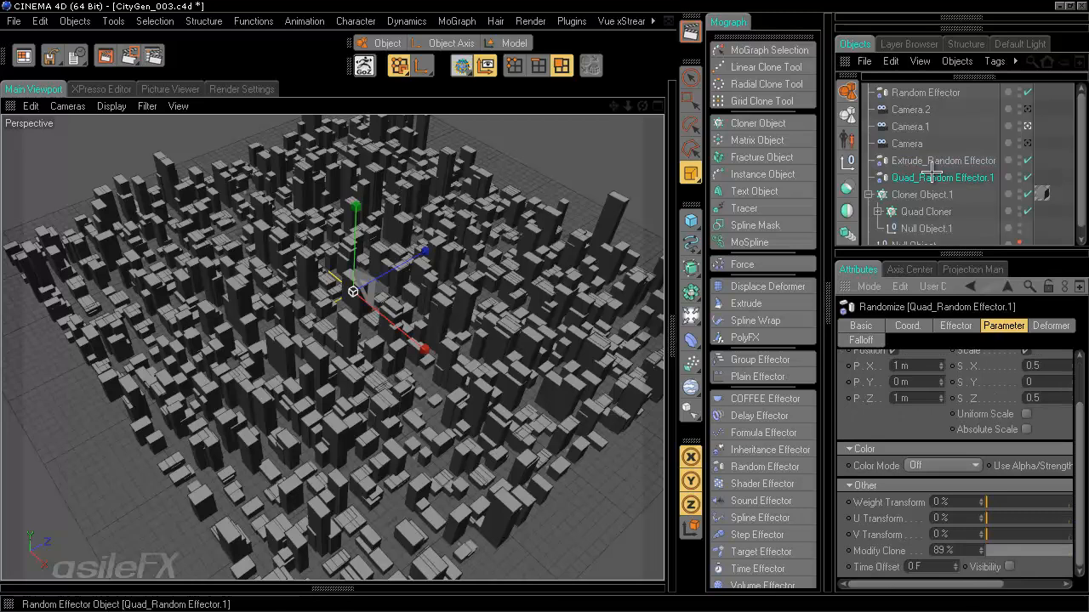
mouse_move(994, 586)
mouse_down()
mouse_move(1040, 584)
mouse_move(957, 585)
mouse_up()
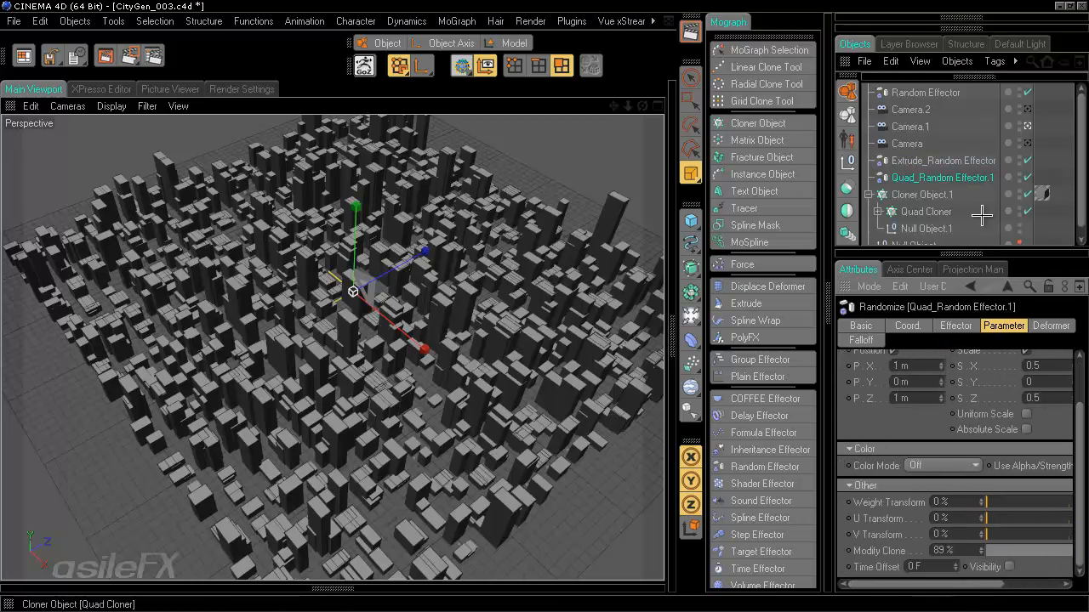
click(936, 195)
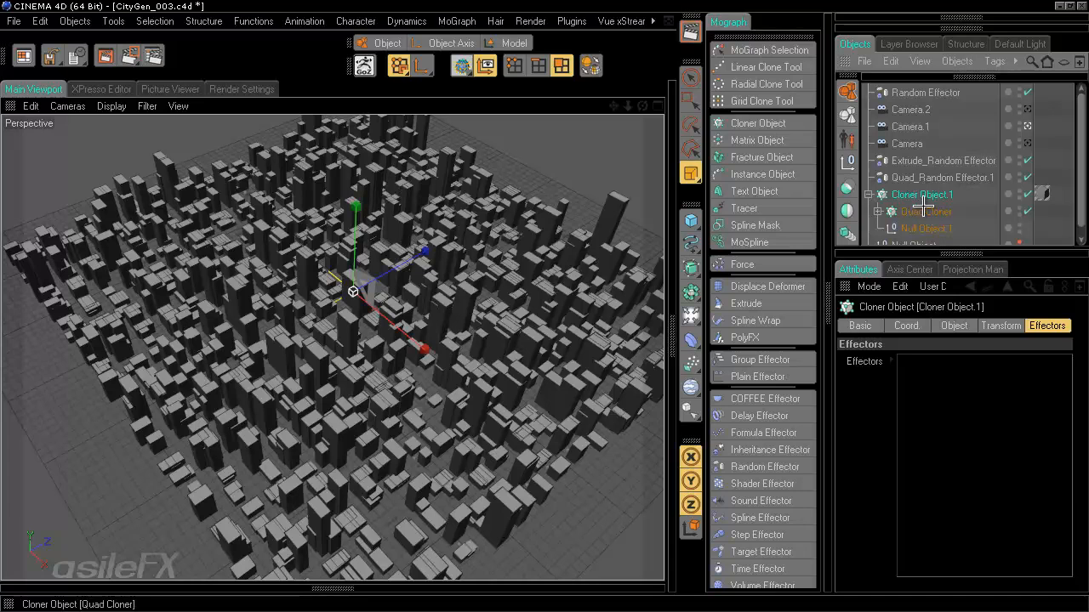
click(927, 212)
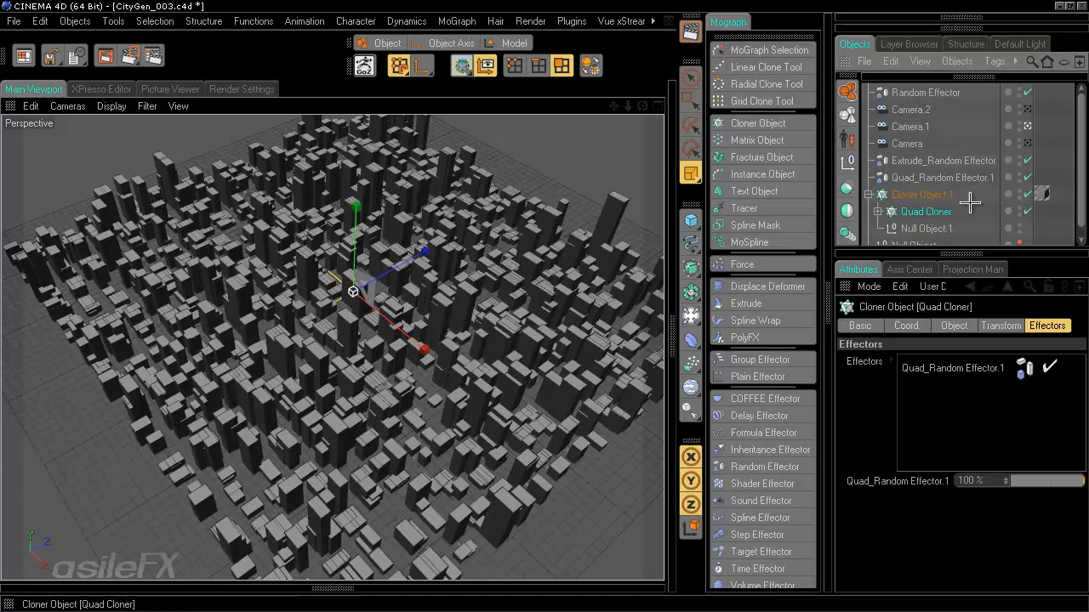
click(924, 228)
drag(923, 228, 923, 197)
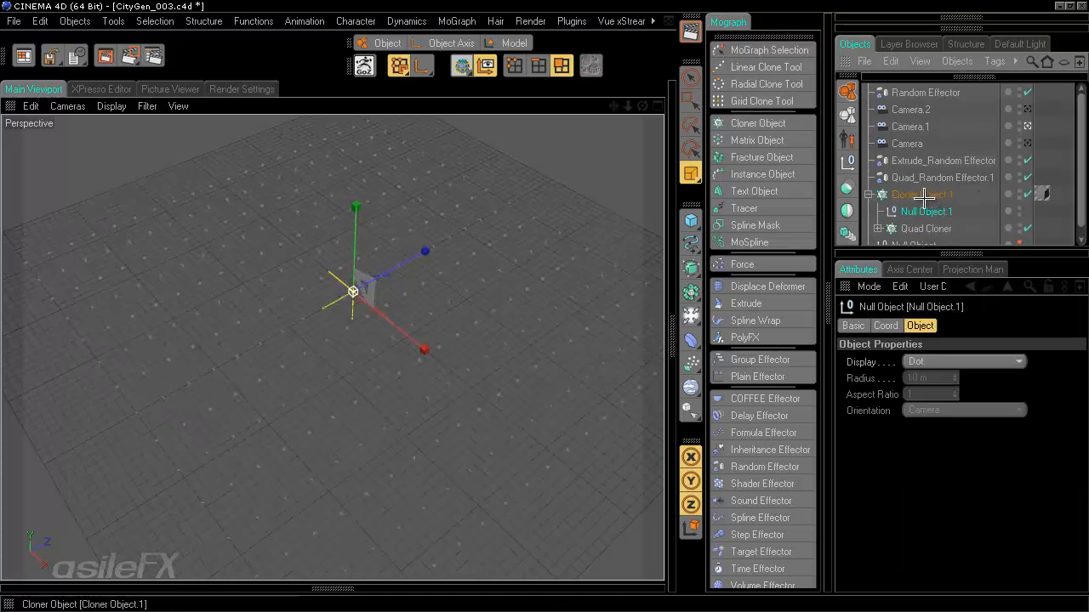
drag(925, 228, 926, 211)
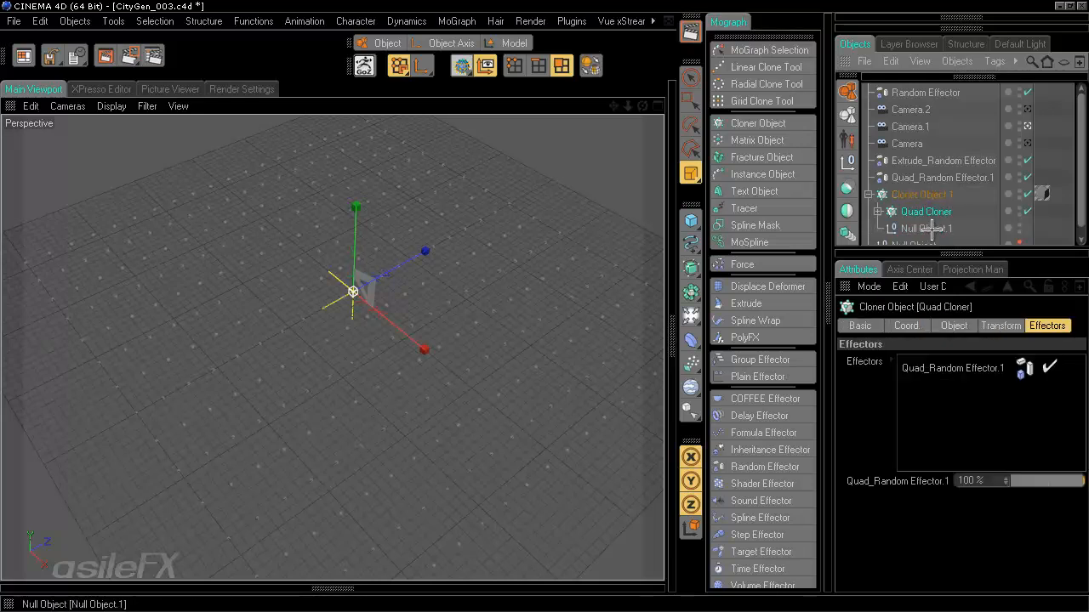
click(933, 228)
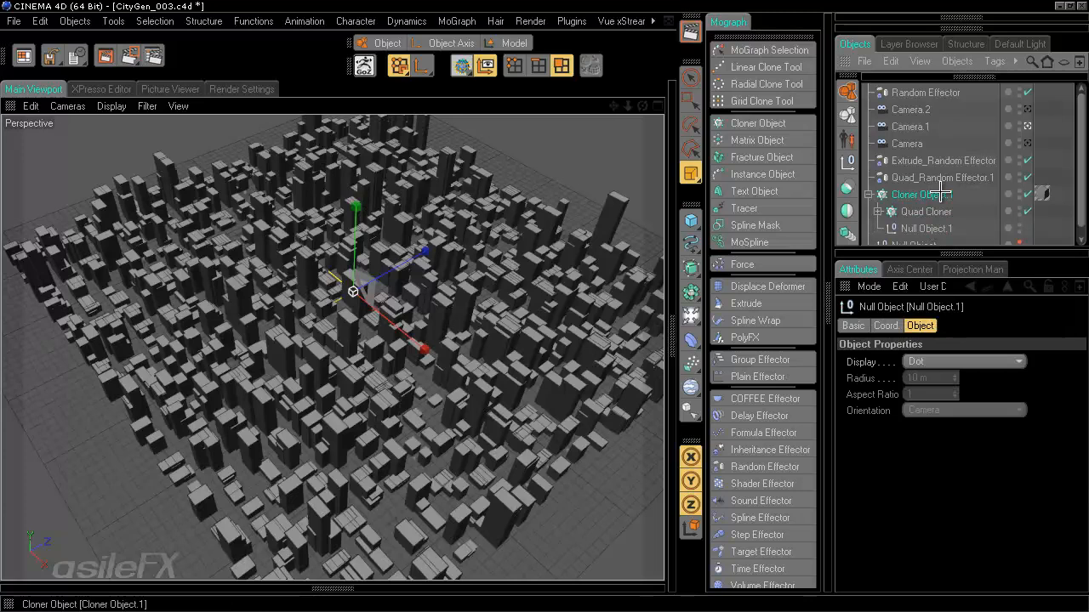
- Set Cloner Object.1's Clones mode to Random and delete its Null Object.1 child
click(922, 195)
click(952, 325)
click(919, 382)
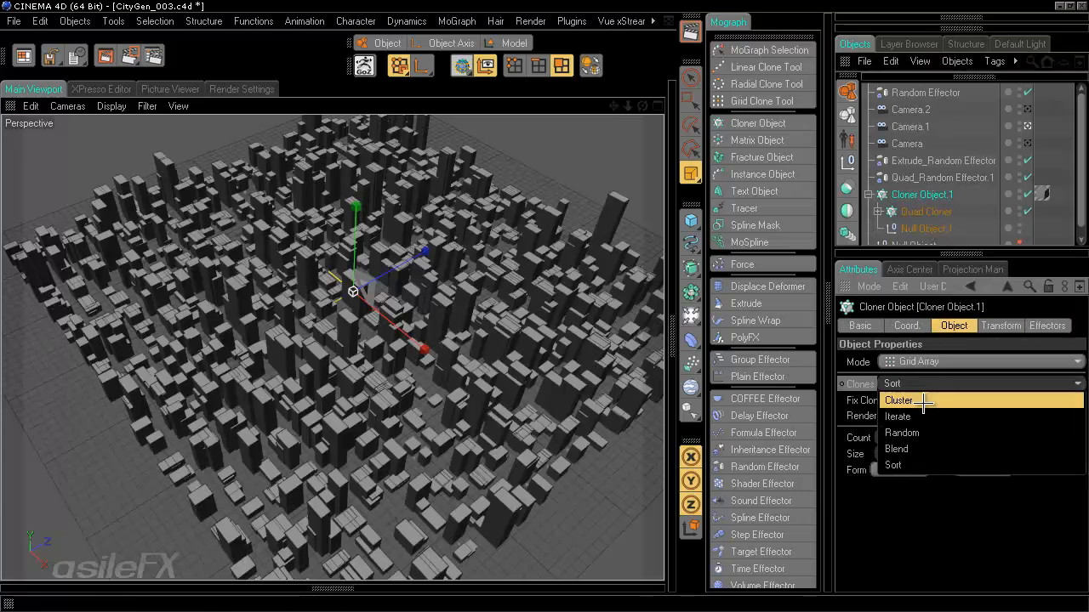
click(918, 432)
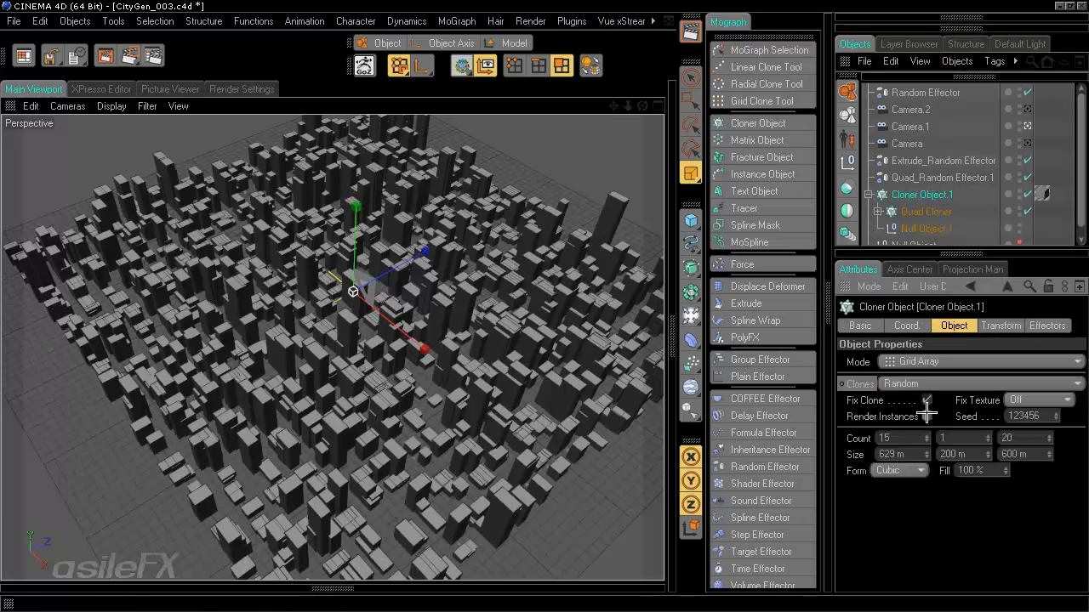
click(936, 228)
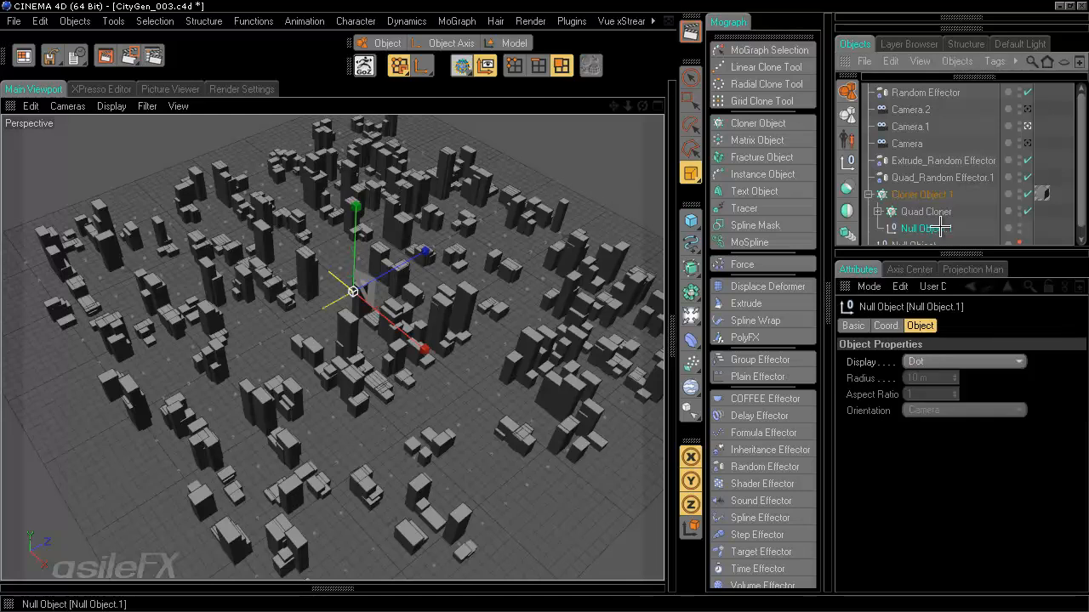
key(Delete)
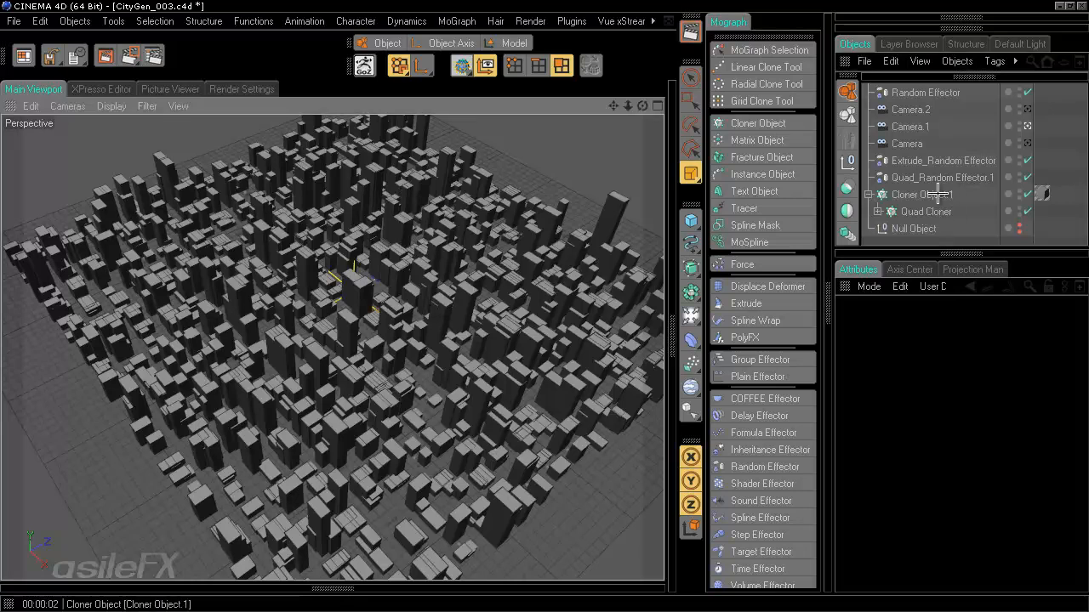
- Expand Quad Cloner and drag its Cube, Null Object.1 and Cube.1 children into a new order
click(876, 211)
scroll(949, 210, down, 2)
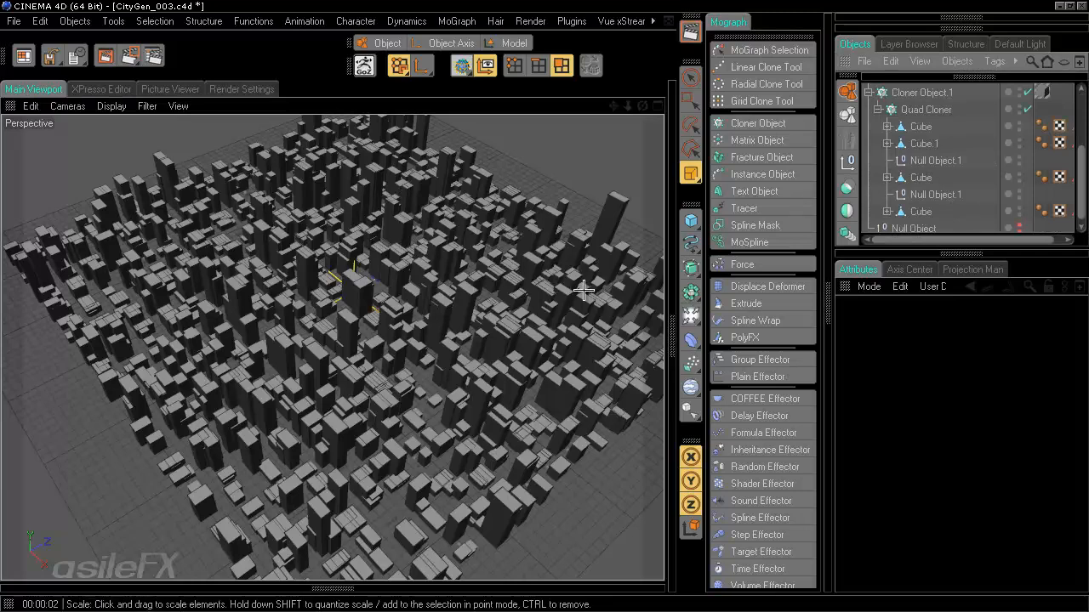
drag(922, 210, 923, 121)
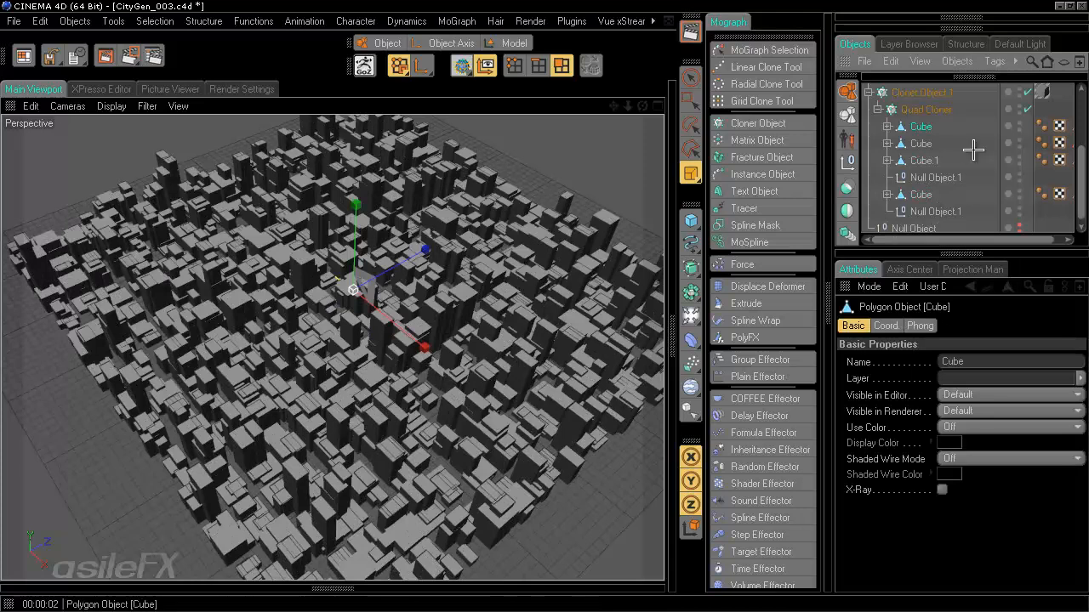
drag(932, 170, 927, 141)
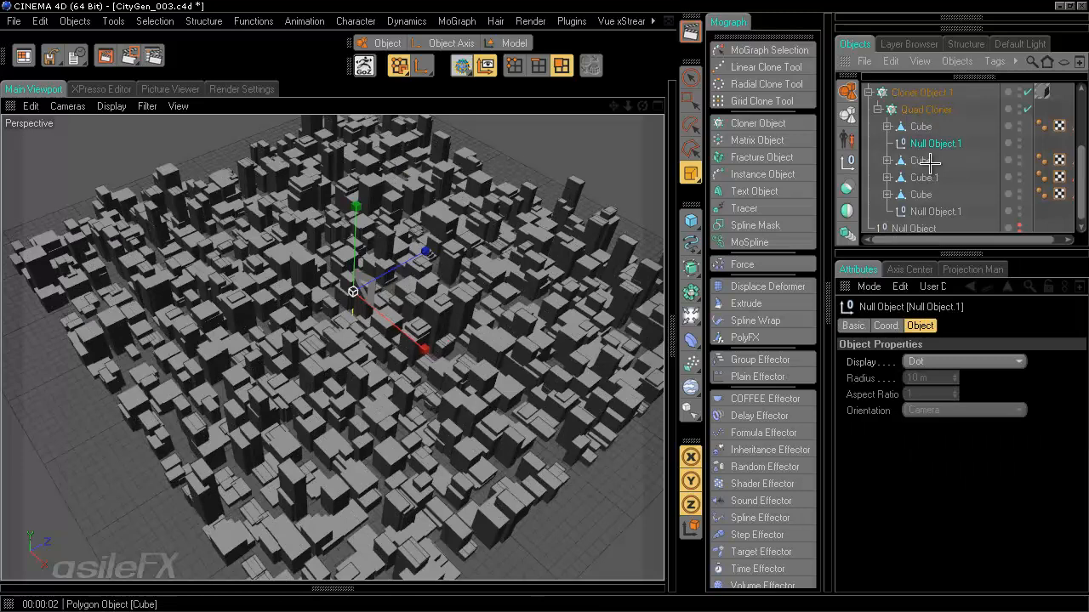
drag(925, 176, 931, 155)
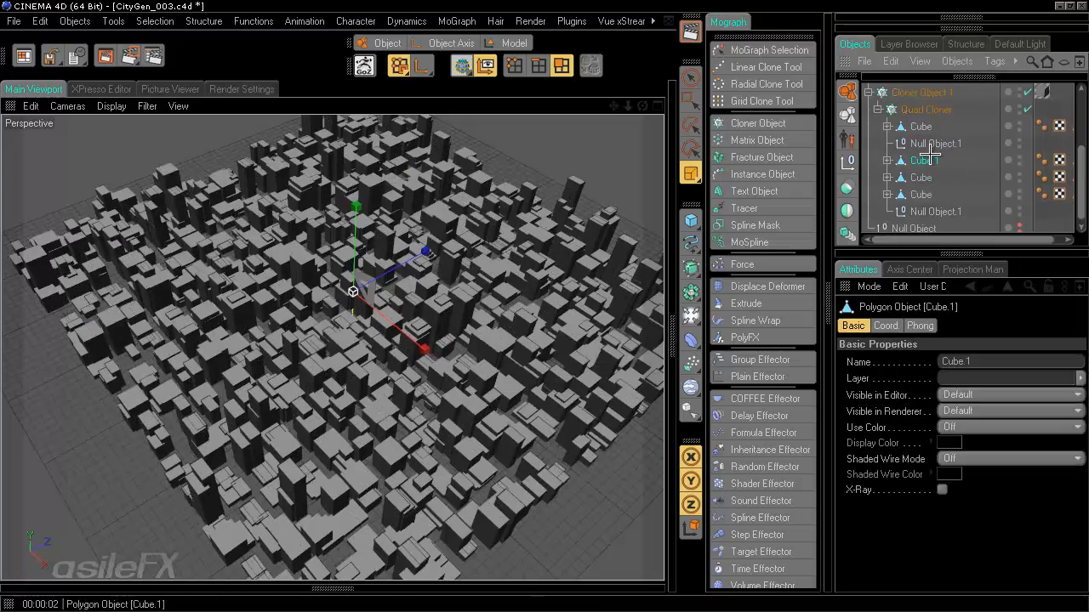
drag(921, 127, 923, 185)
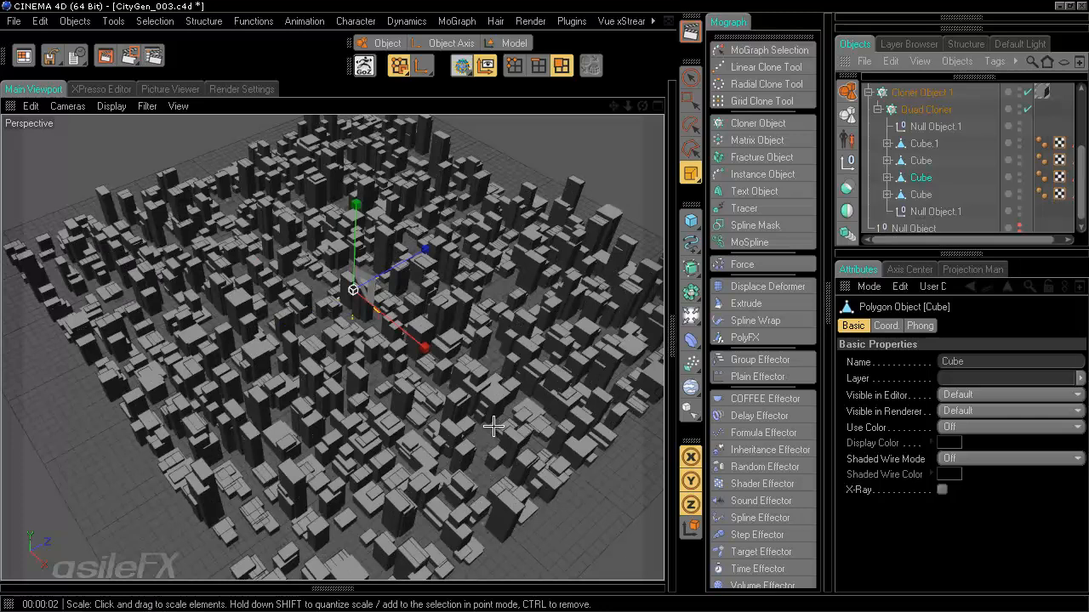
- Render the view to preview the new building mix, then return to the editor view
click(690, 31)
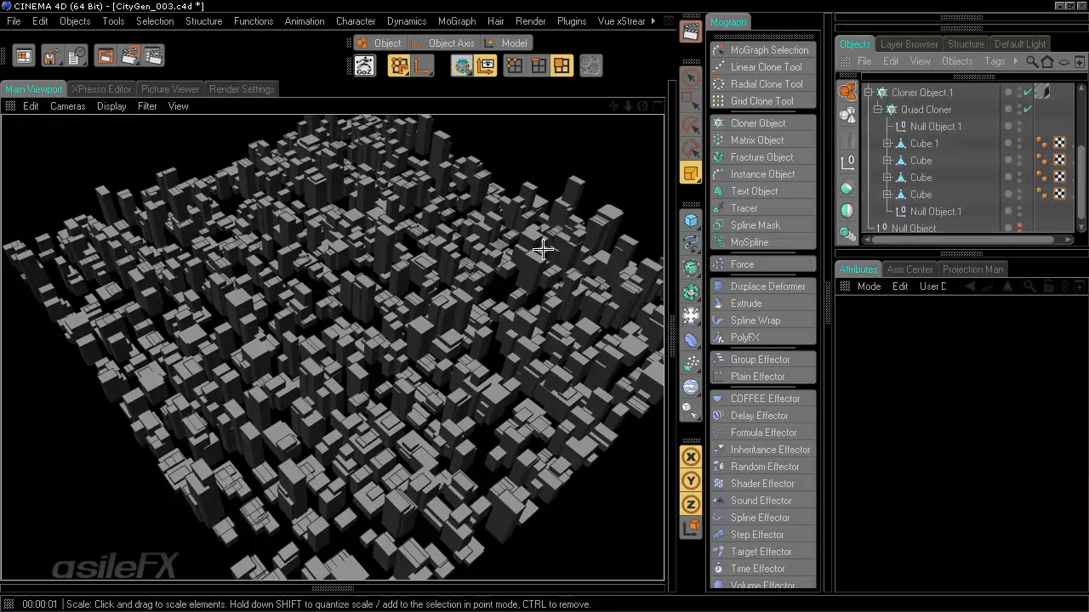
click(564, 181)
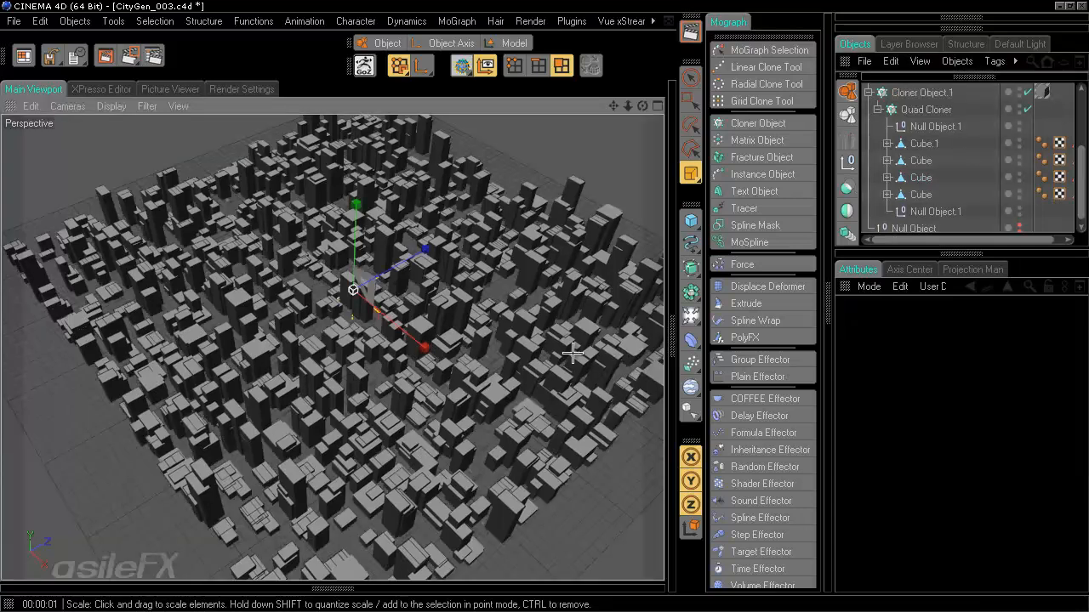
click(409, 376)
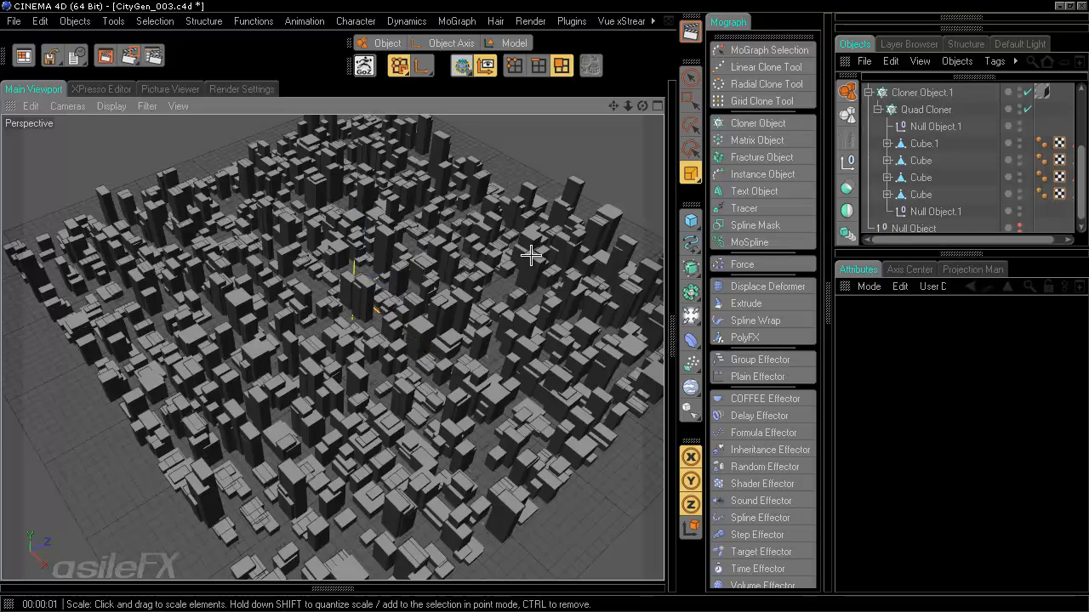
- Expand the Cubes under Quad Cloner and select the lower Cube's Extrude deformer
click(887, 160)
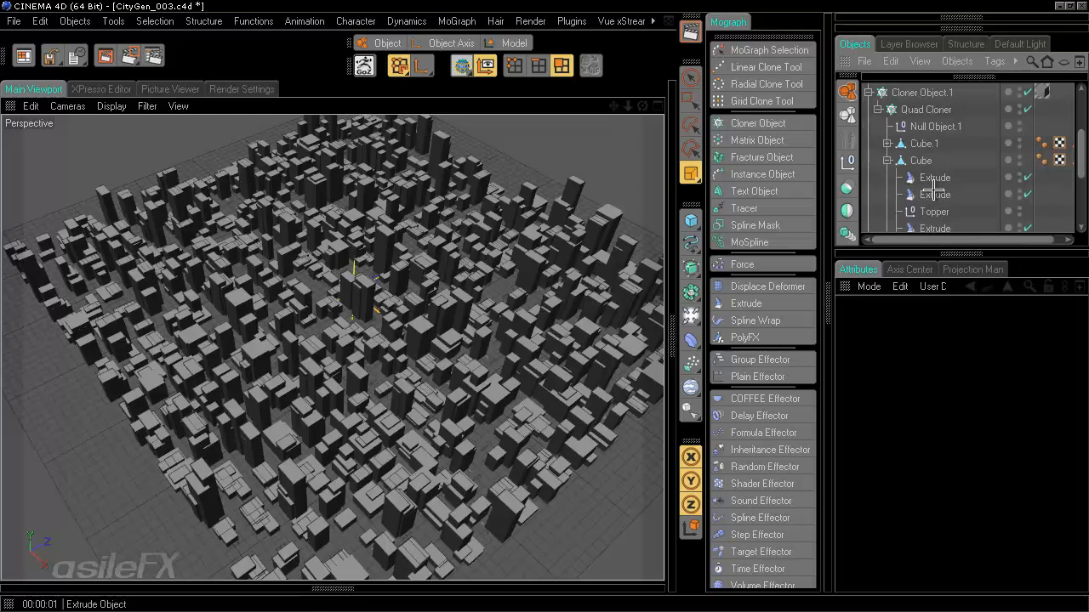
click(887, 161)
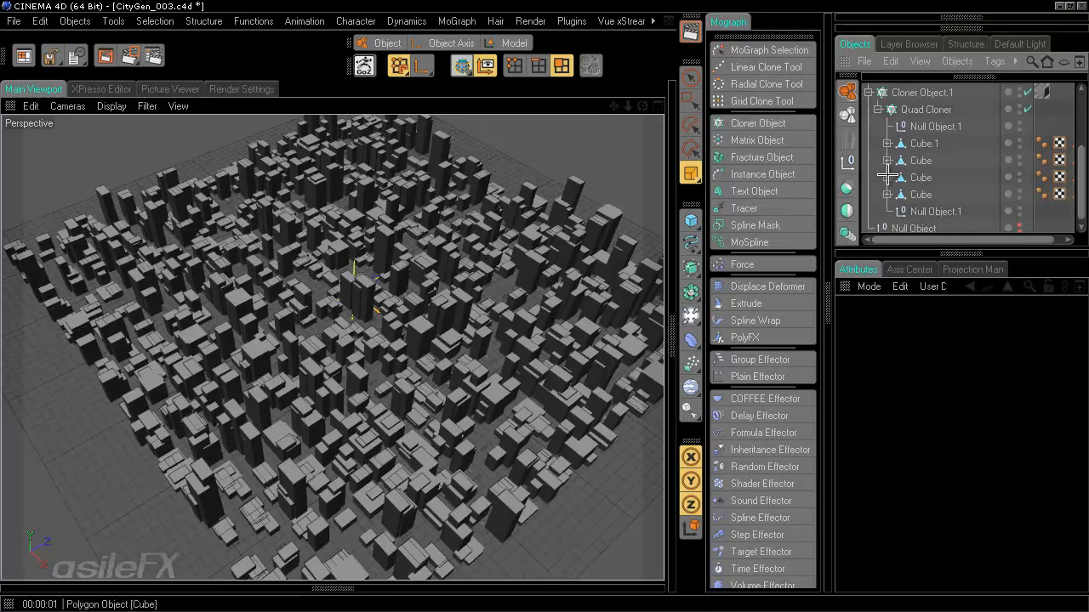
click(887, 177)
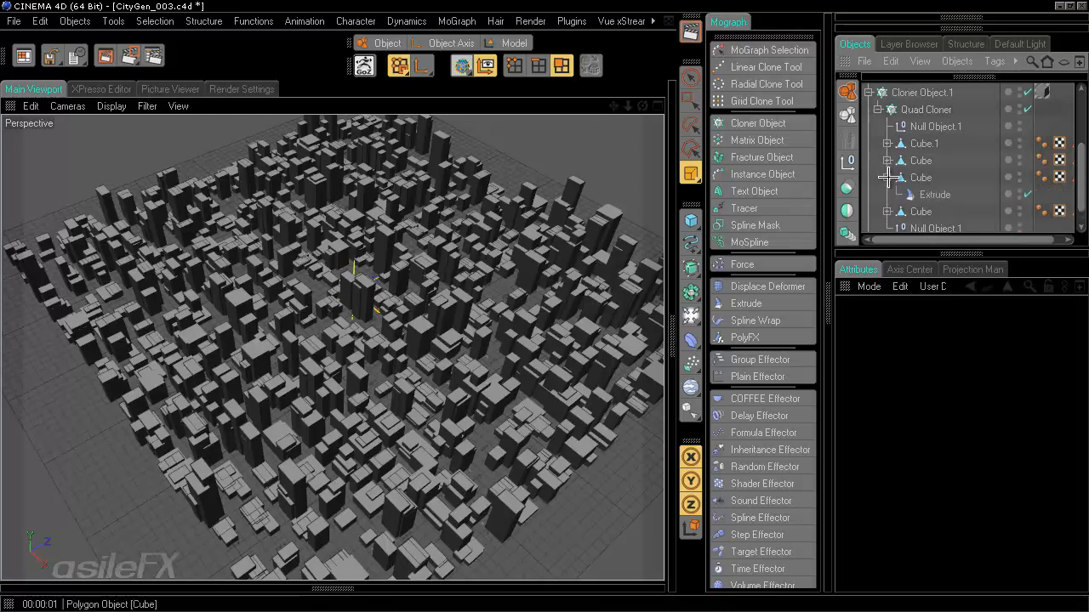
click(931, 194)
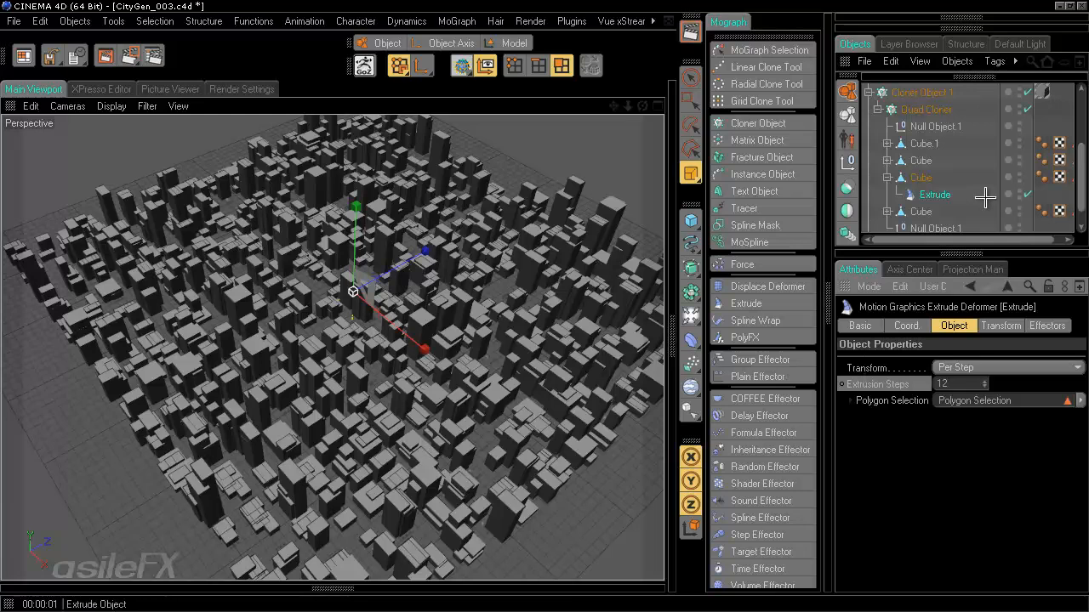
click(920, 211)
scroll(919, 199, down, 1)
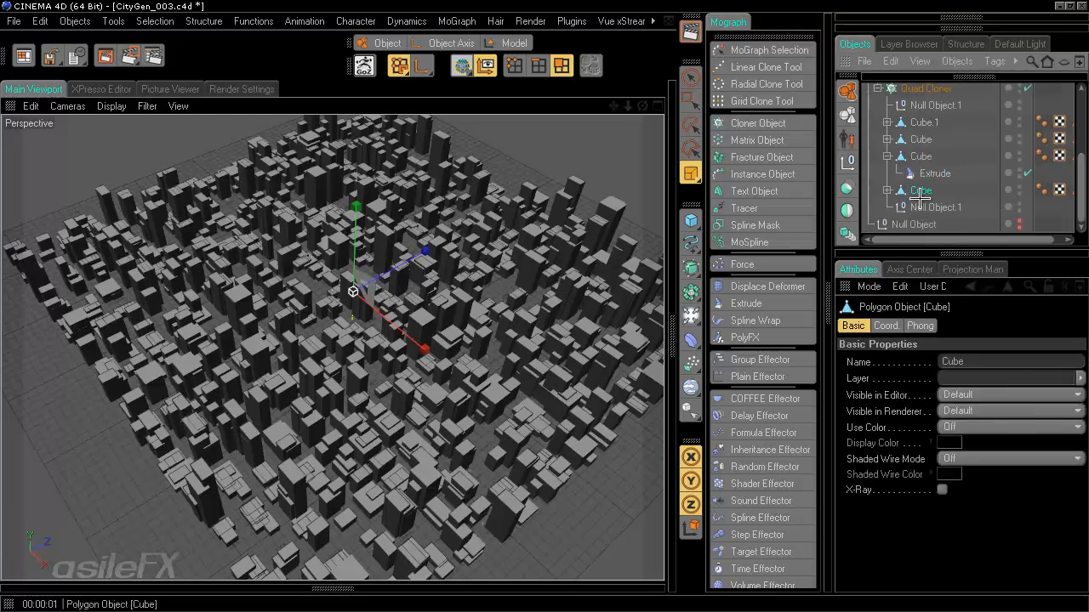
click(887, 190)
click(933, 206)
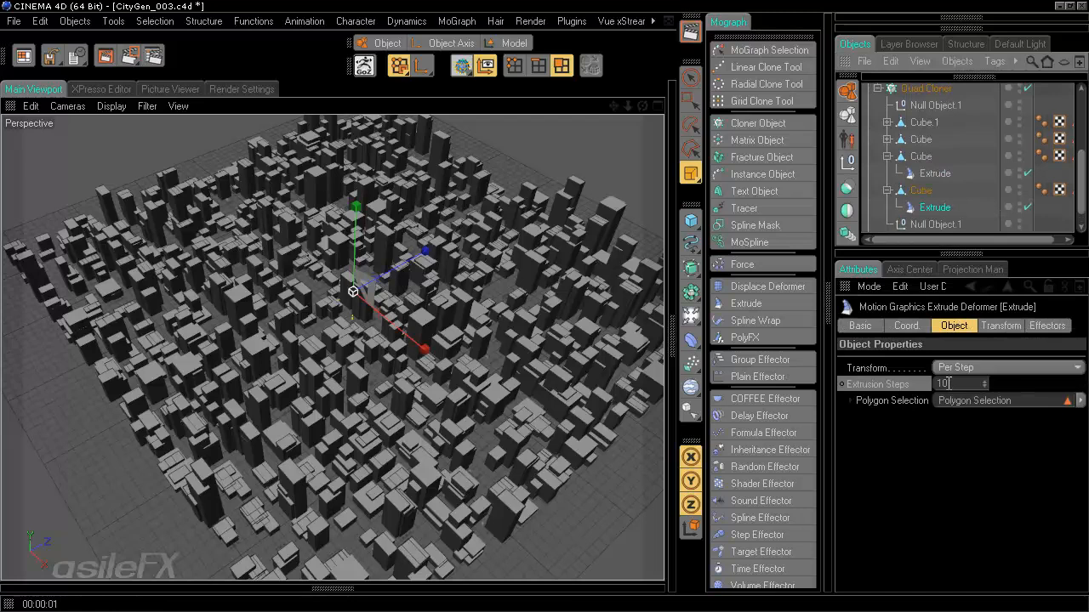
- Set the lower Cube's Extrude deformer to 9 extrusion steps
click(924, 384)
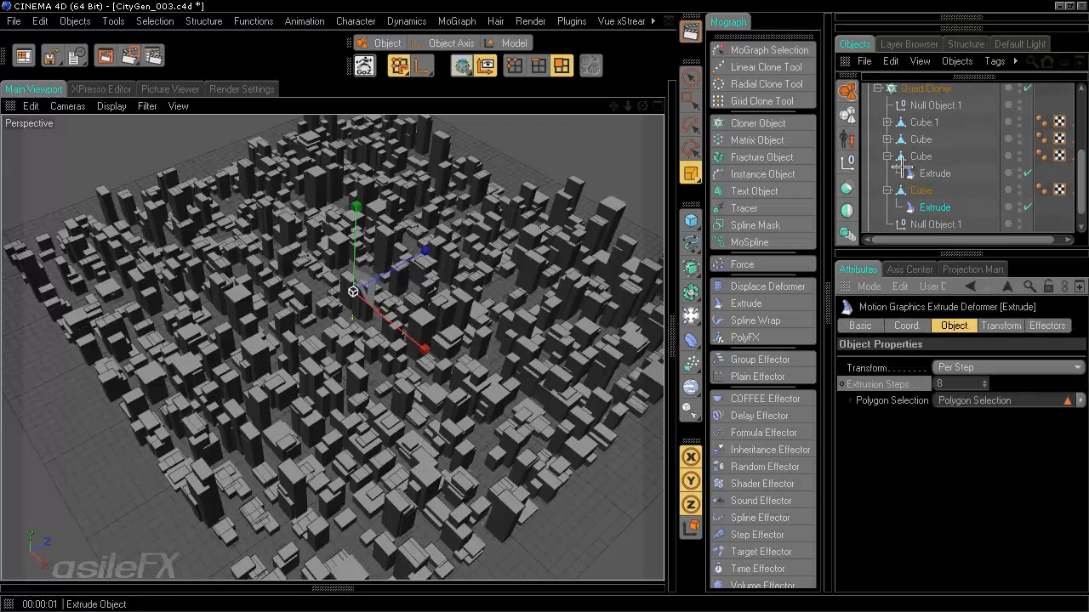
double_click(952, 384)
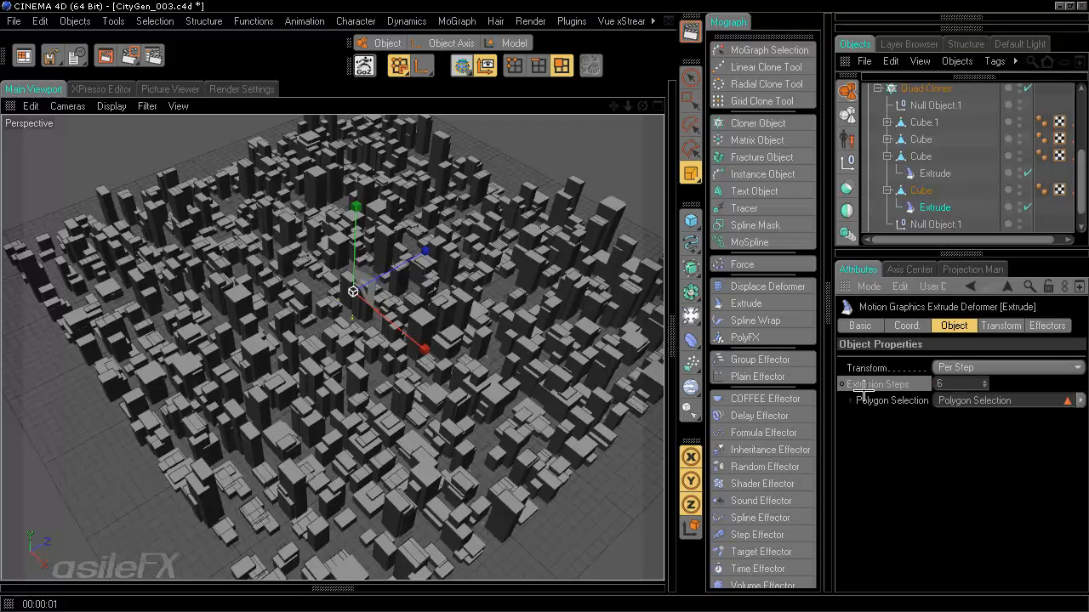
double_click(934, 383)
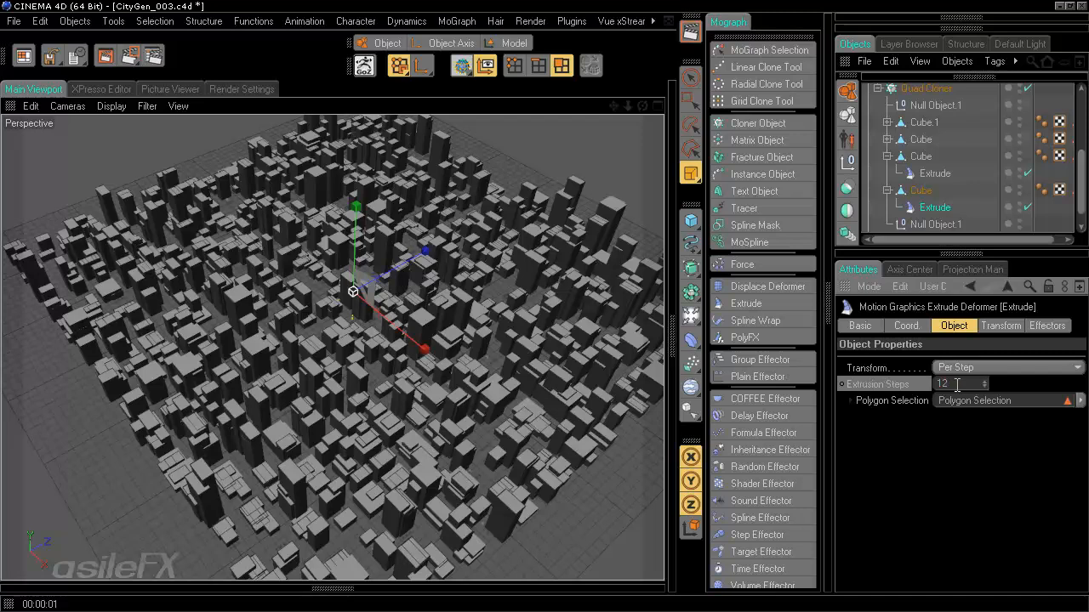
drag(957, 384, 890, 372)
text(9)
key(Return)
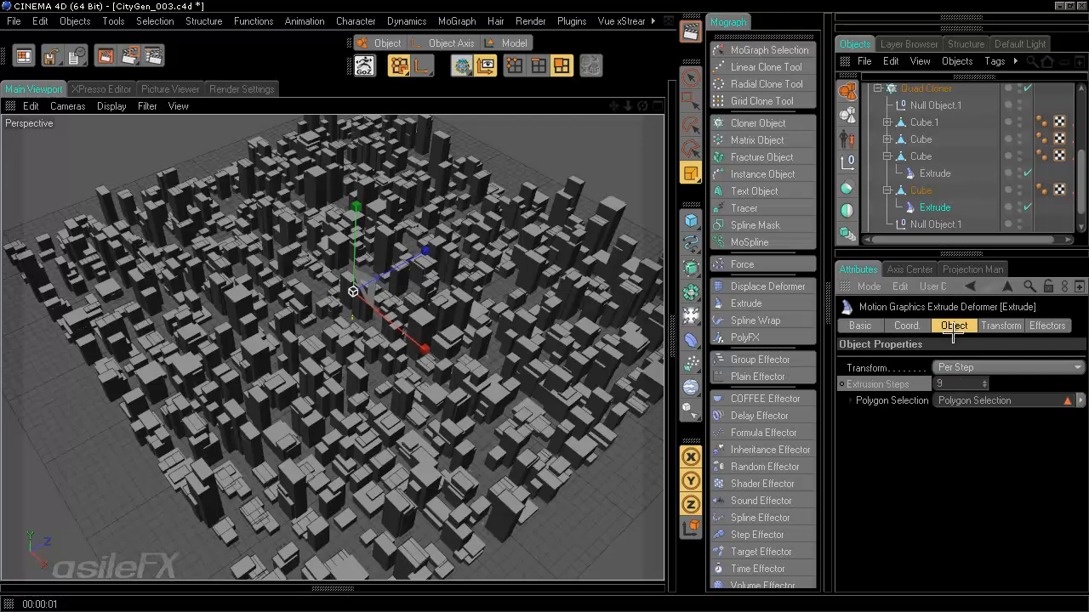
- Give another Cube's Extrude deformer 11 extrusion steps and Cube.1's Extrude 13
click(887, 139)
click(935, 155)
drag(950, 381, 894, 376)
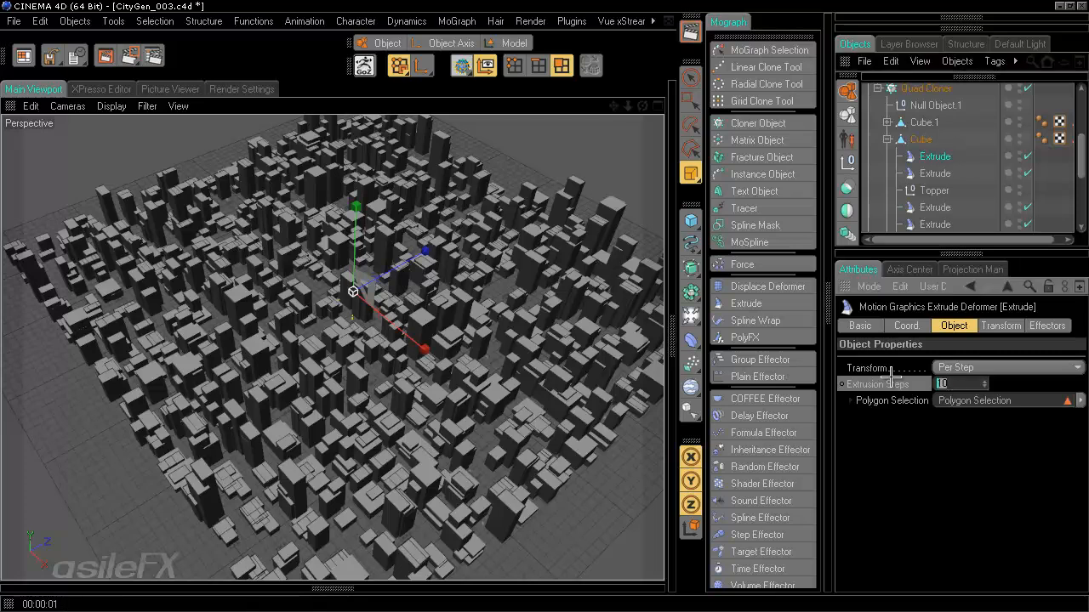
text(11)
key(Return)
click(887, 121)
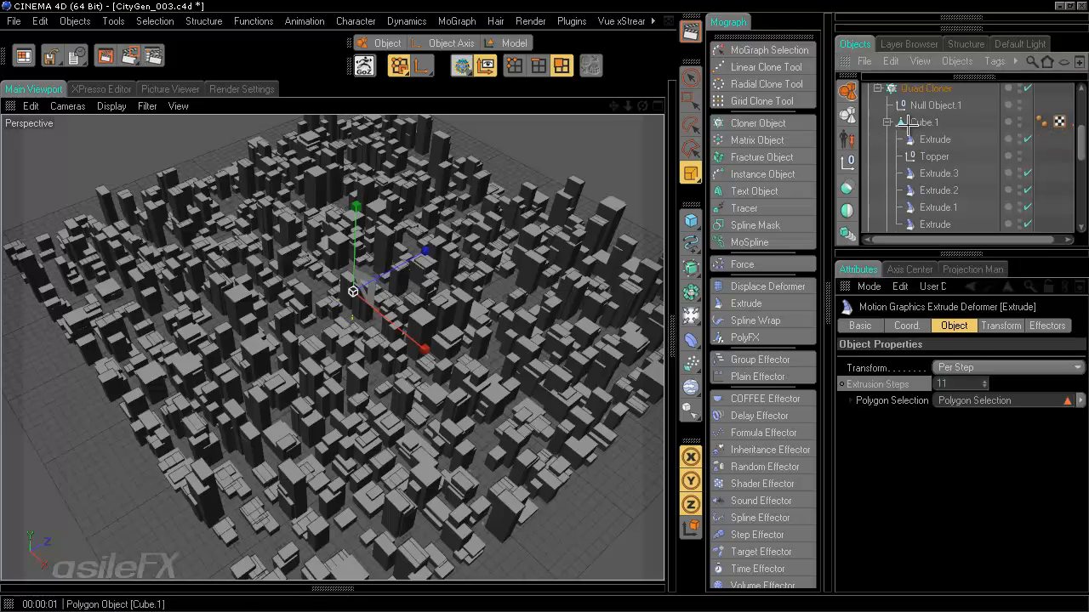
click(934, 138)
drag(950, 384, 881, 369)
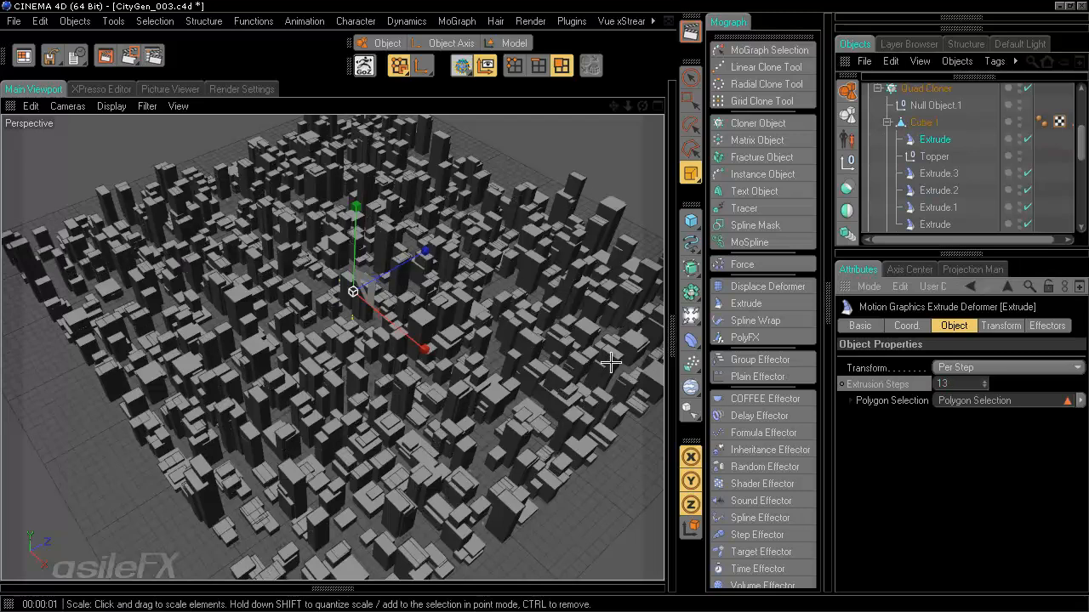
- Collapse all four Cubes in the hierarchy and clear the selection
click(887, 122)
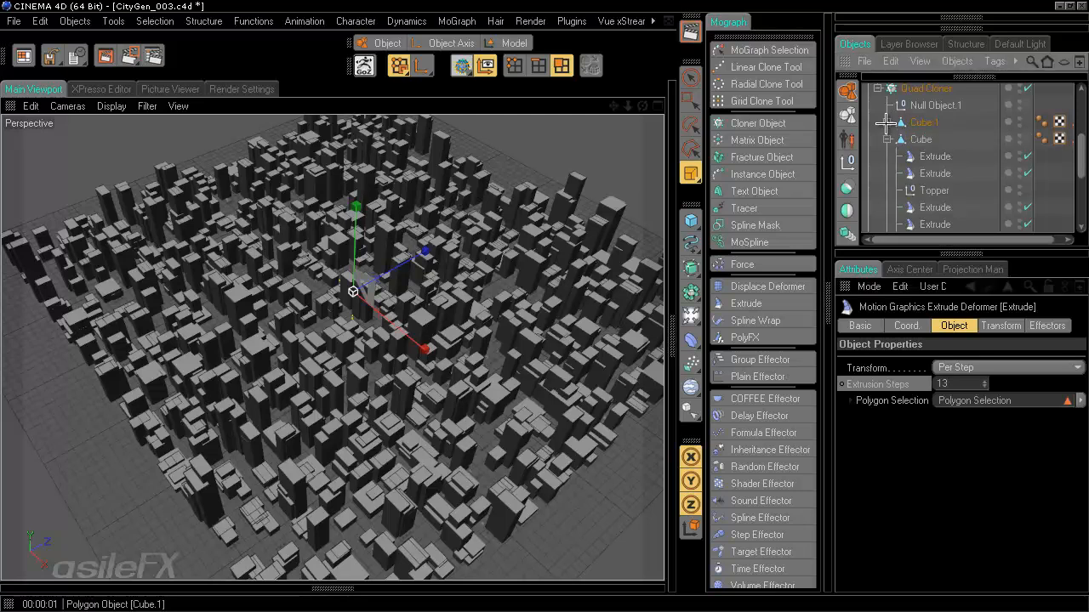
click(887, 139)
click(887, 155)
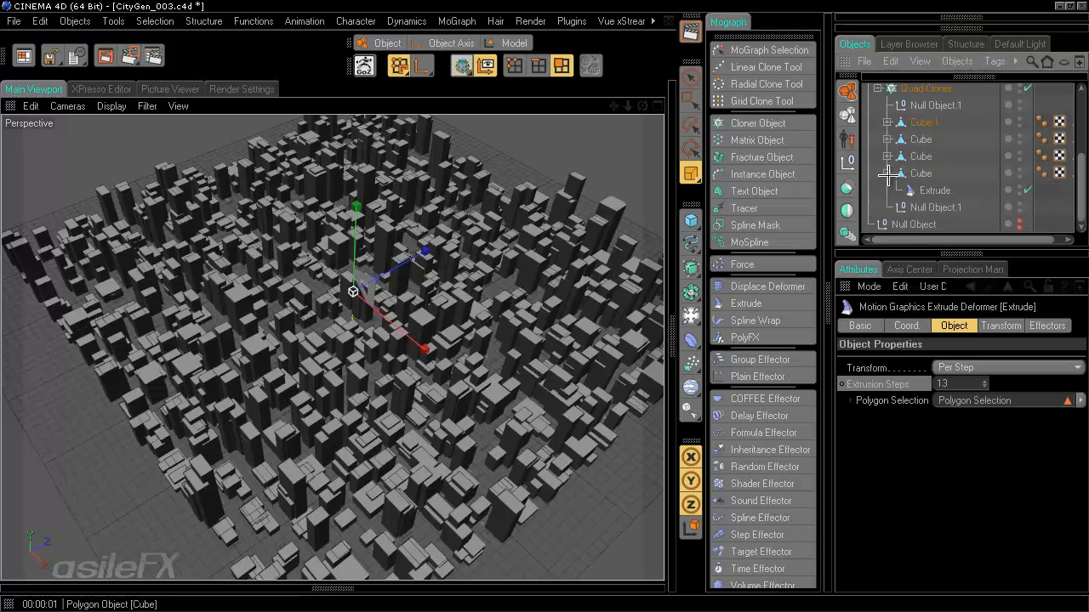
click(887, 173)
click(1055, 108)
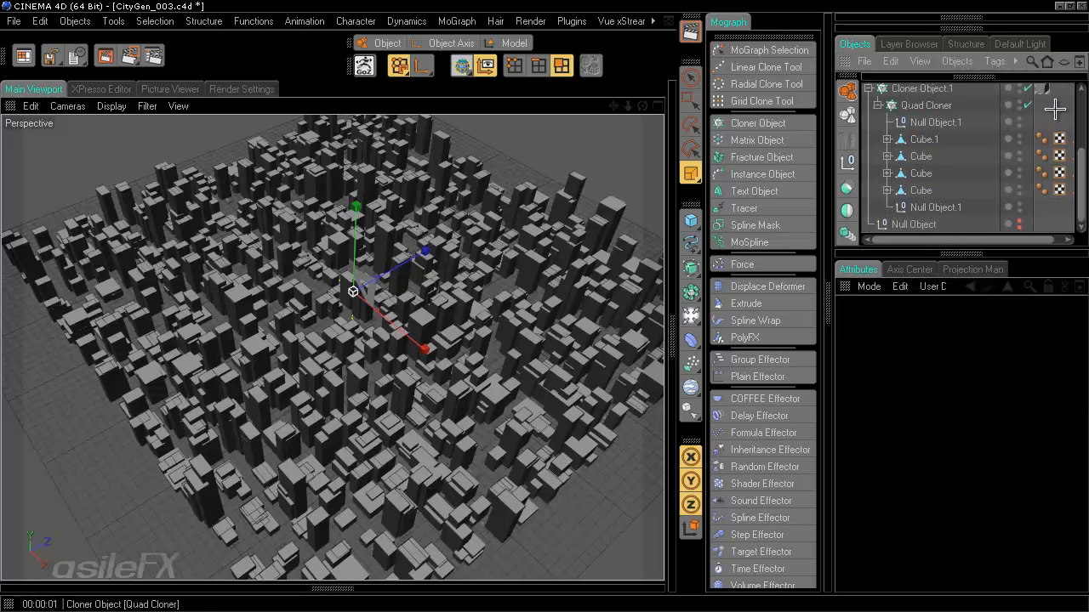